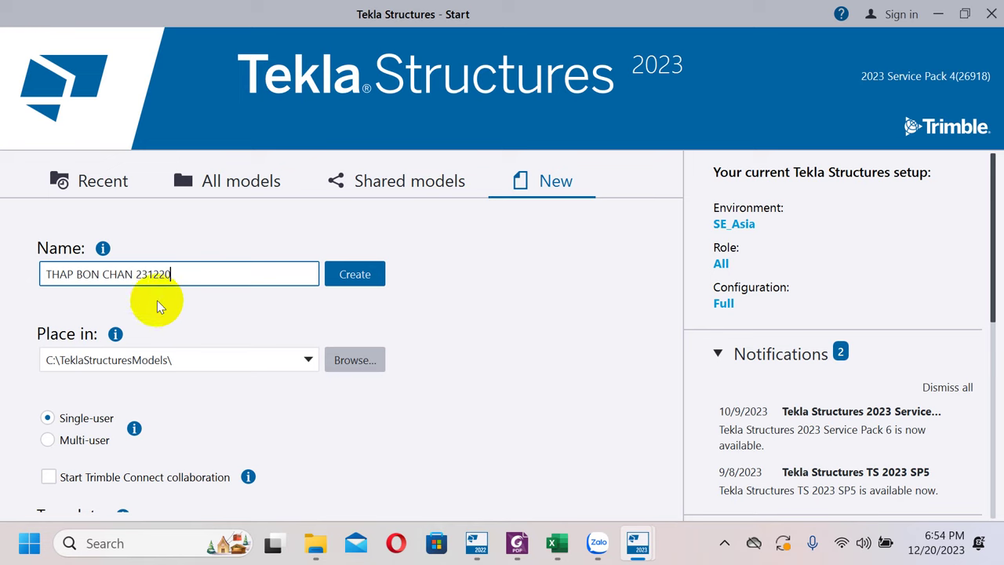
Create the single-user model THAP BON CHAN 231220, dismiss the startup warning, and maximize the 3D view.
{"action": "left_click", "coordinate": [358, 278]}
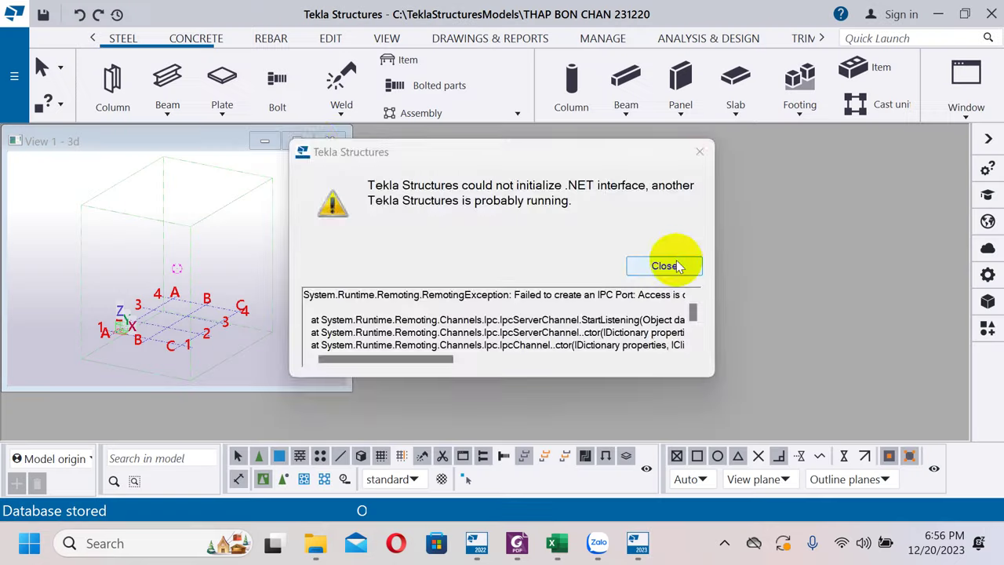
{"action": "left_click", "coordinate": [667, 266]}
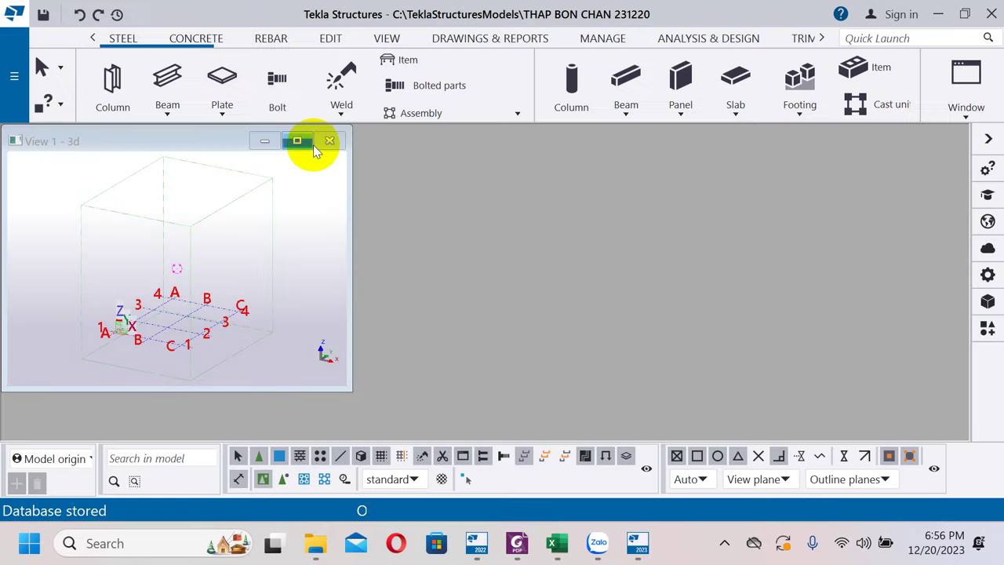
{"action": "left_click", "coordinate": [298, 141]}
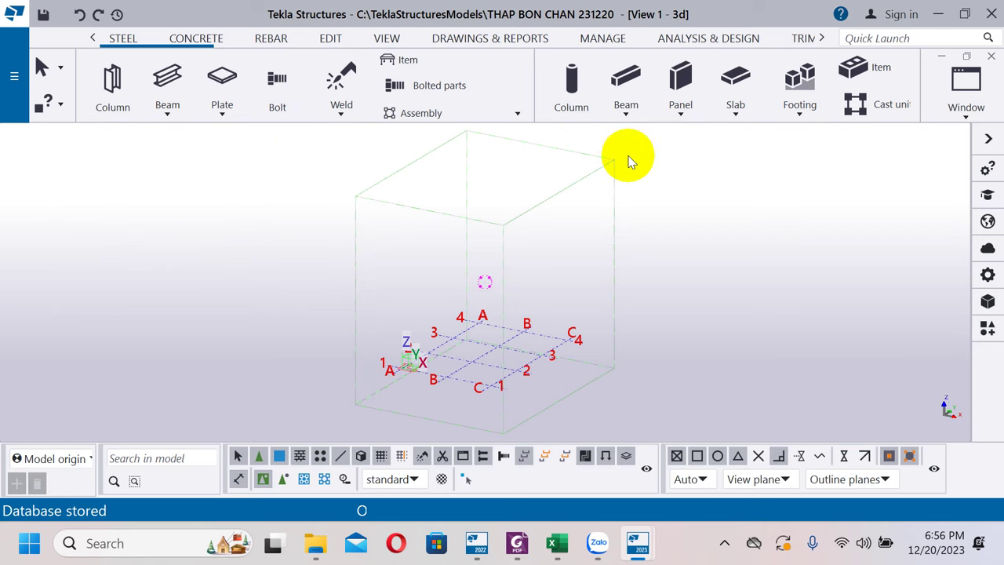
Open the applications and components catalog and look through the Basic Tools under Transmission Tower Tools.
{"action": "left_click", "coordinate": [985, 331]}
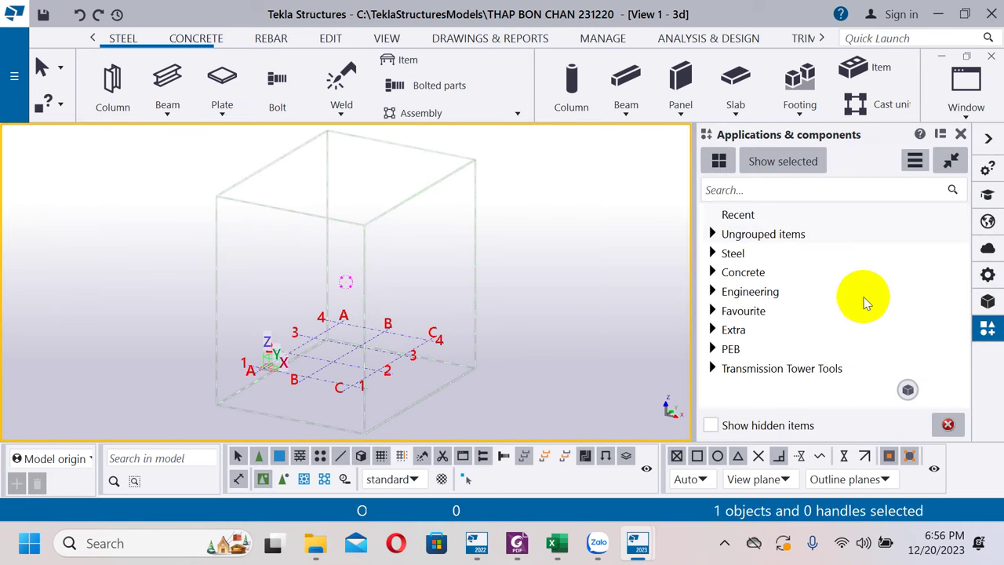
{"action": "left_click", "coordinate": [712, 369]}
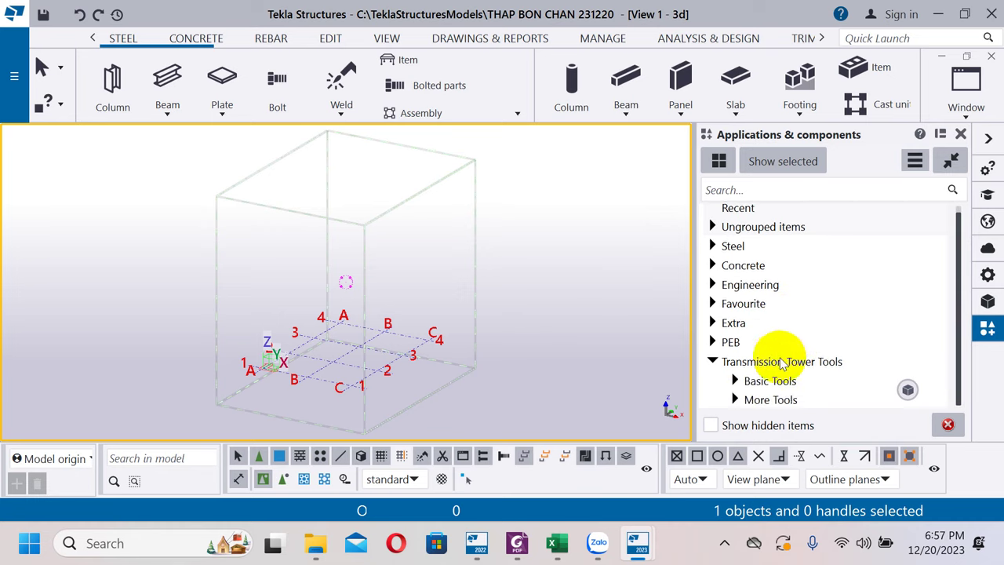
{"action": "left_click", "coordinate": [734, 380]}
{"action": "scroll", "coordinate": [836, 314], "scroll_direction": "down", "scroll_amount": 10}
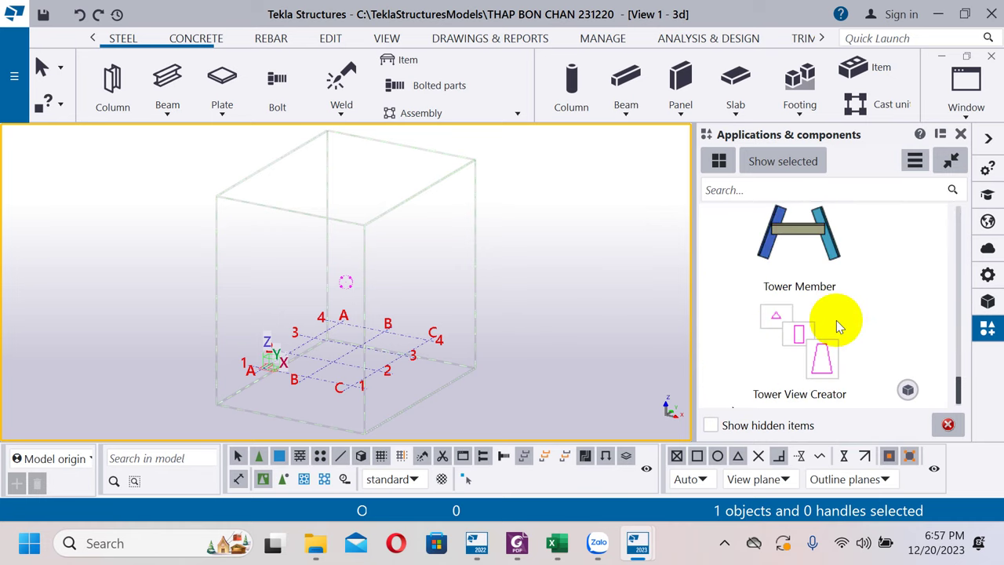
{"action": "scroll", "coordinate": [837, 326], "scroll_direction": "down", "scroll_amount": 1}
{"action": "scroll", "coordinate": [836, 320], "scroll_direction": "up", "scroll_amount": 8}
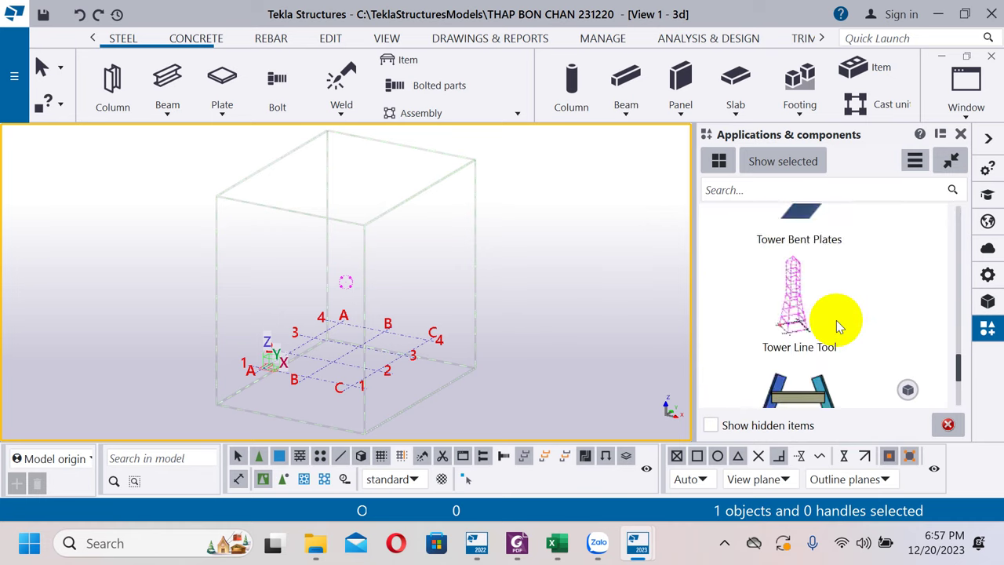
{"action": "scroll", "coordinate": [836, 320], "scroll_direction": "up", "scroll_amount": 2}
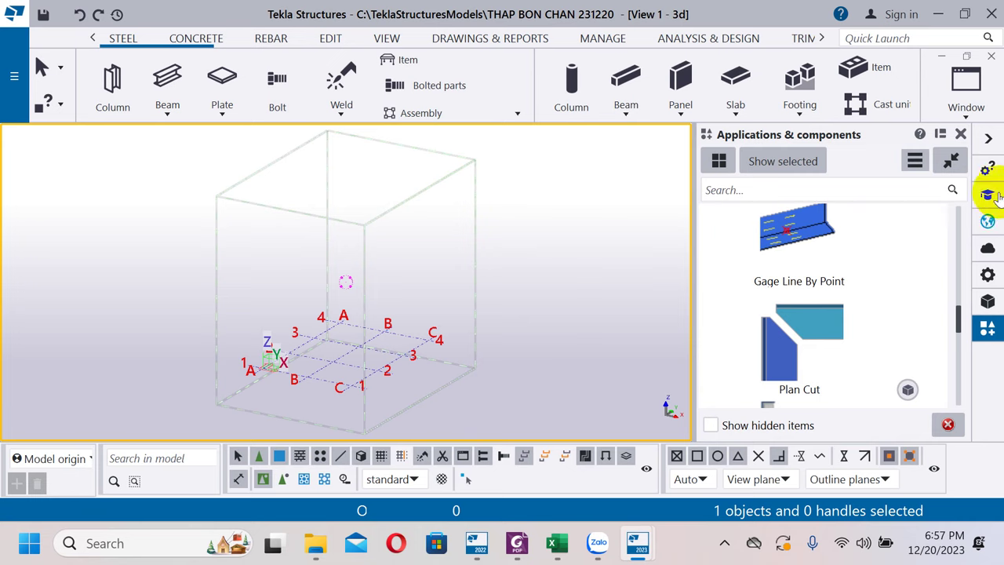
Open the extension manager from the component catalog's advanced features.
{"action": "left_click", "coordinate": [915, 161]}
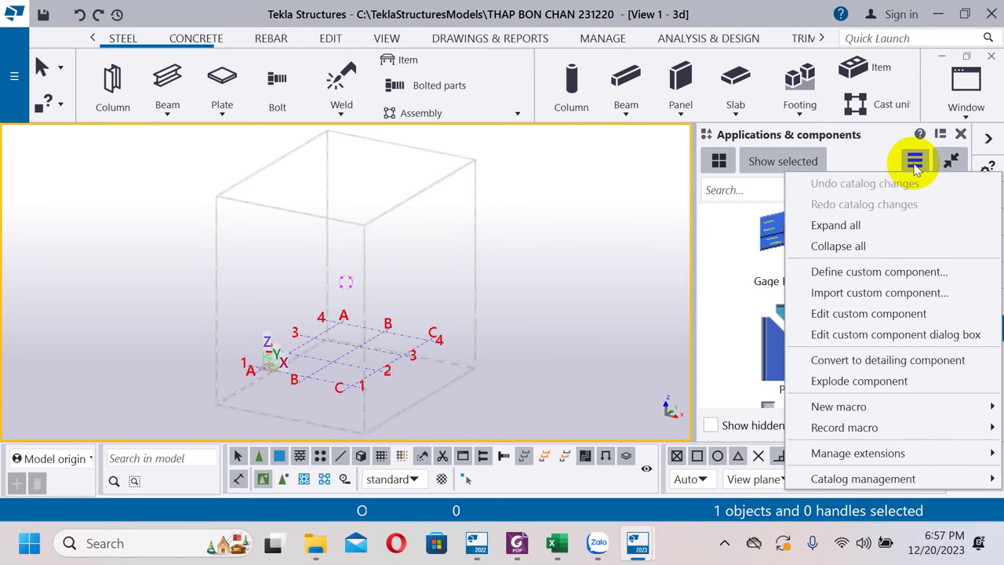
{"action": "left_click", "coordinate": [596, 236]}
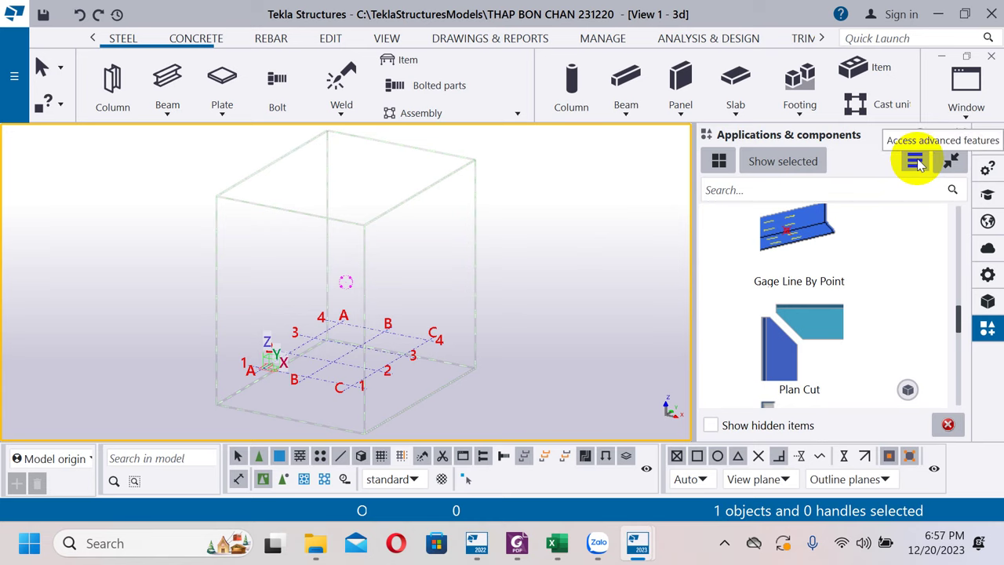
{"action": "left_click", "coordinate": [915, 161]}
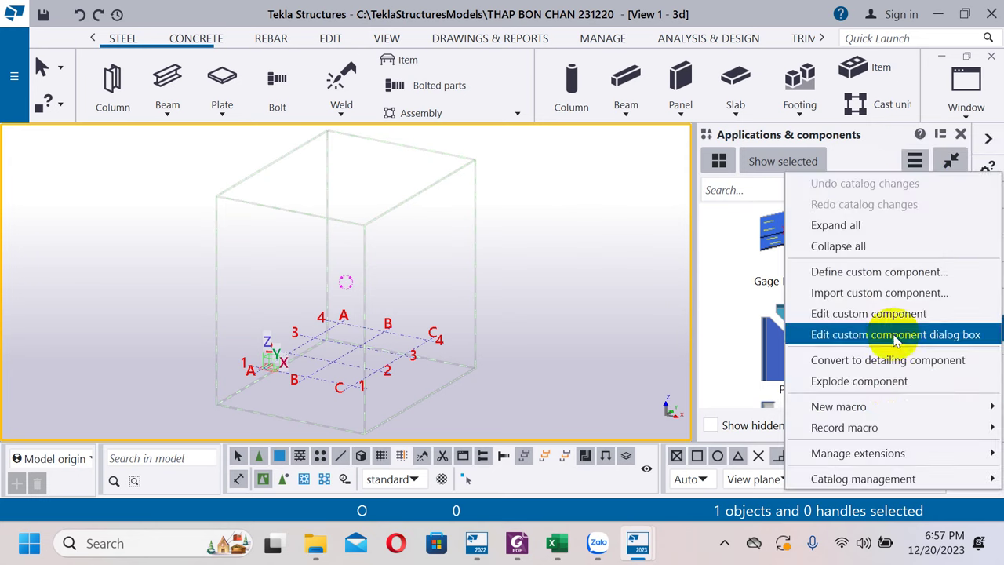
{"action": "mouse_move", "coordinate": [878, 484]}
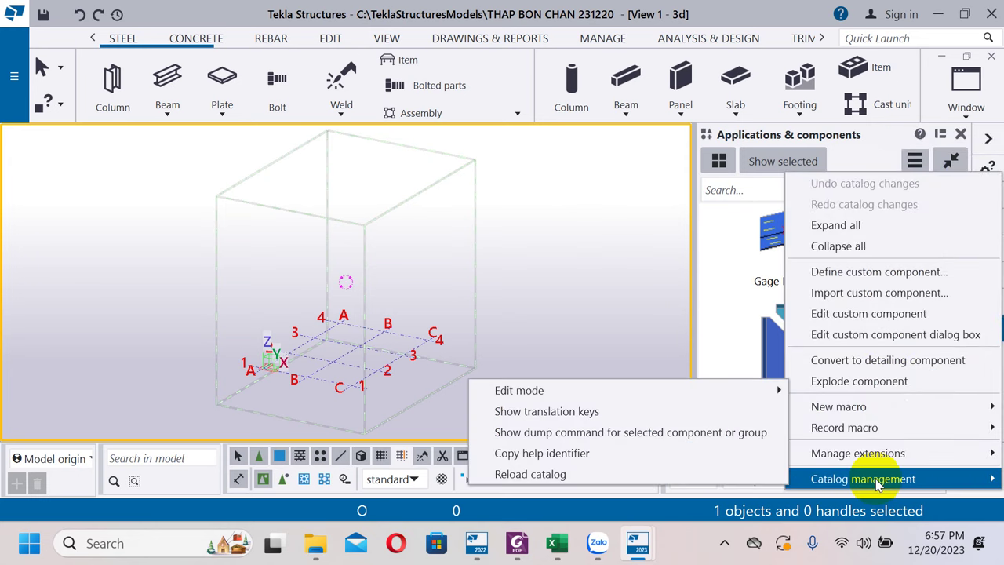
{"action": "mouse_move", "coordinate": [877, 457]}
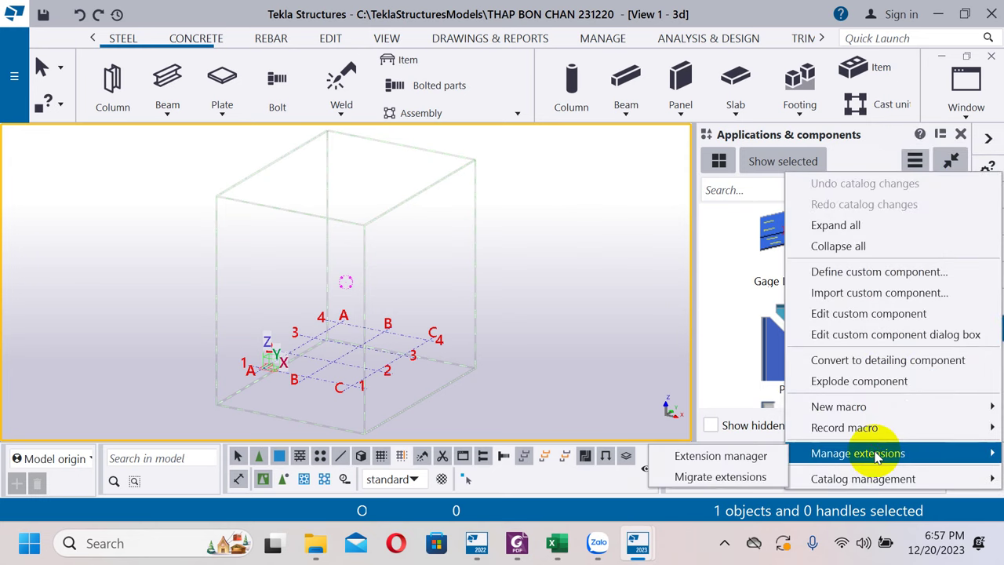
{"action": "left_click", "coordinate": [757, 461]}
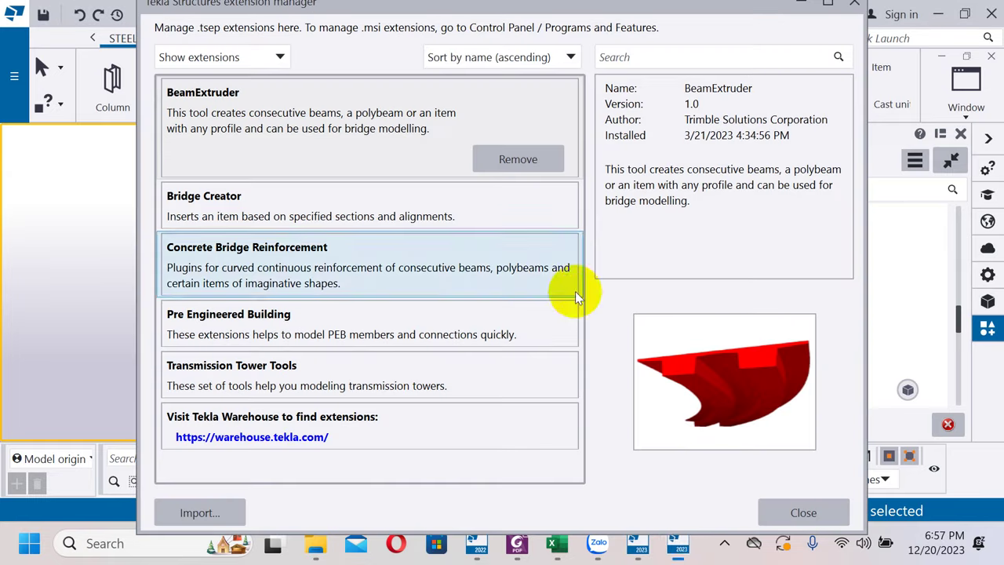
Browse the Downloads folder for an extension file to import, and cancel the import.
{"action": "left_click", "coordinate": [914, 160]}
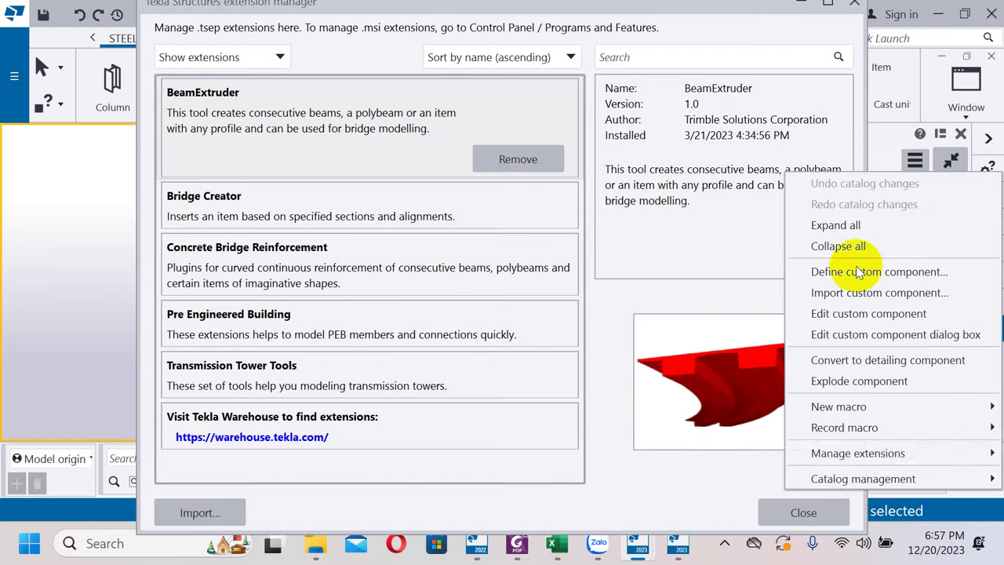
{"action": "mouse_move", "coordinate": [827, 453]}
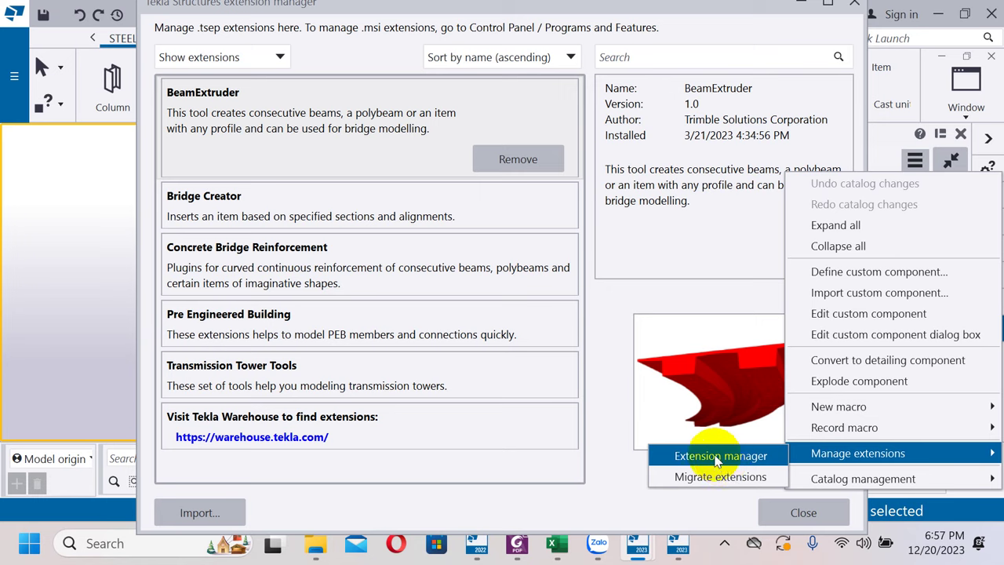
{"action": "left_click", "coordinate": [612, 295]}
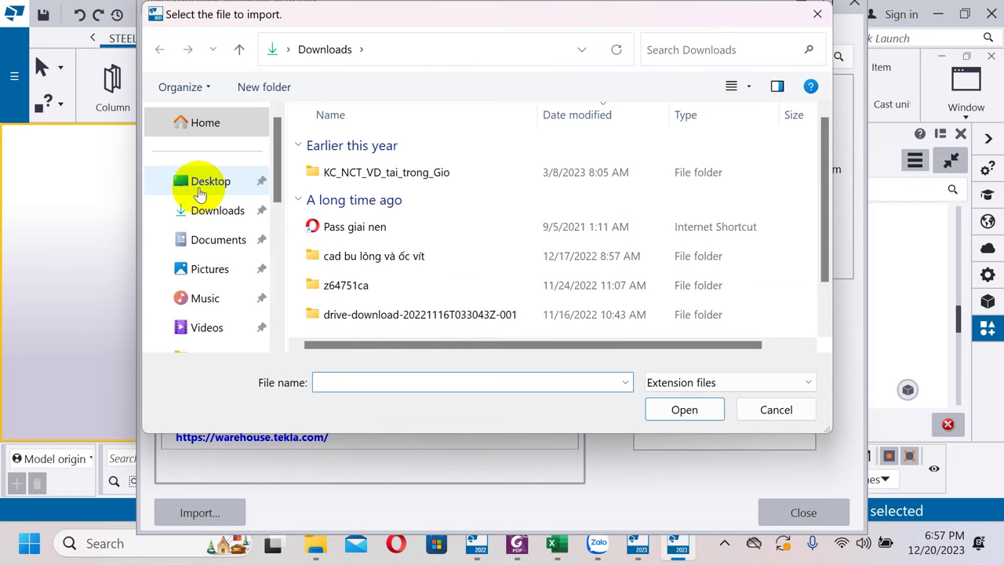
{"action": "scroll", "coordinate": [517, 240], "scroll_direction": "down", "scroll_amount": 2}
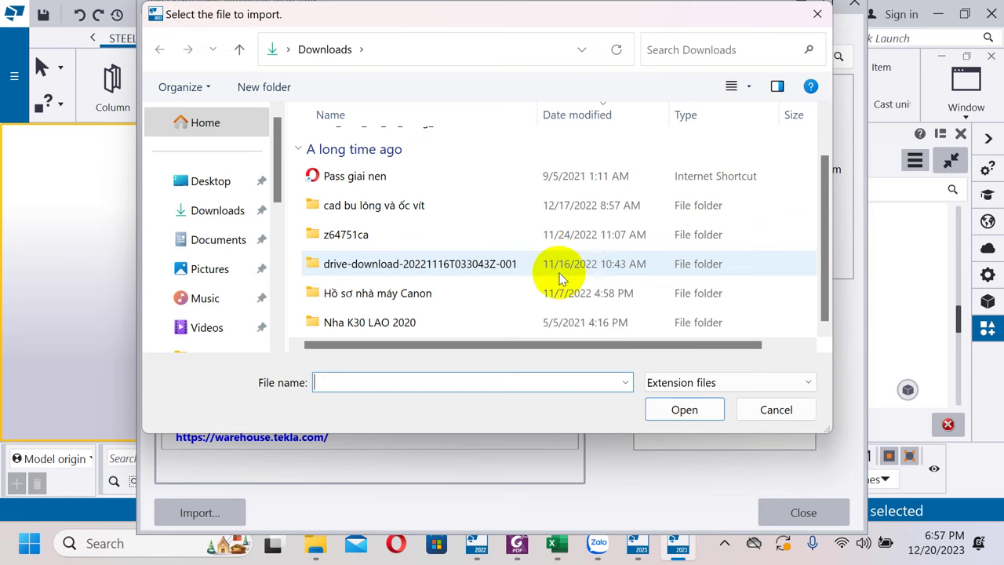
{"action": "left_click", "coordinate": [796, 416]}
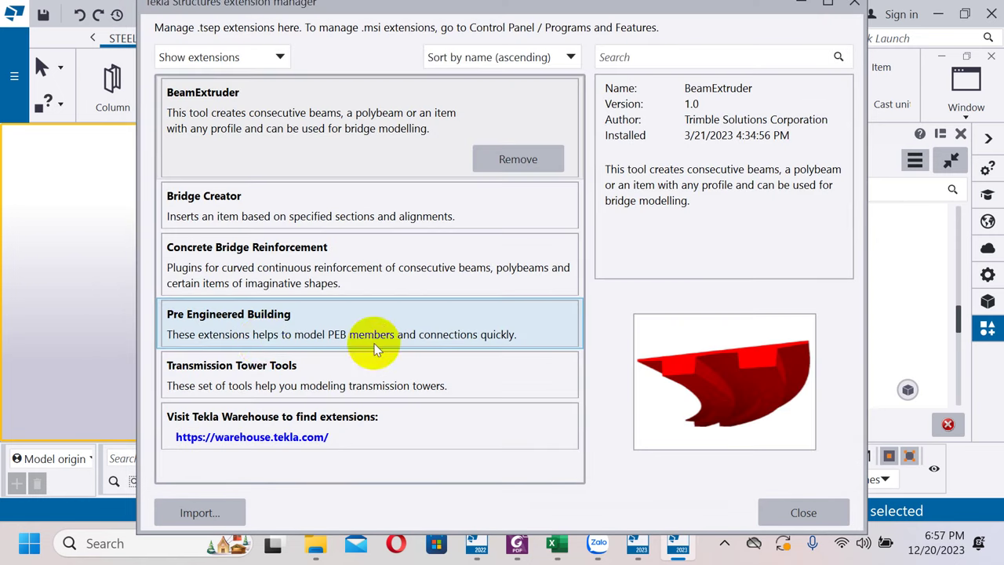
Review the details of the Transmission Tower Tools extension, and close the extension manager without importing a file.
{"action": "left_click", "coordinate": [262, 343]}
{"action": "left_click", "coordinate": [272, 378]}
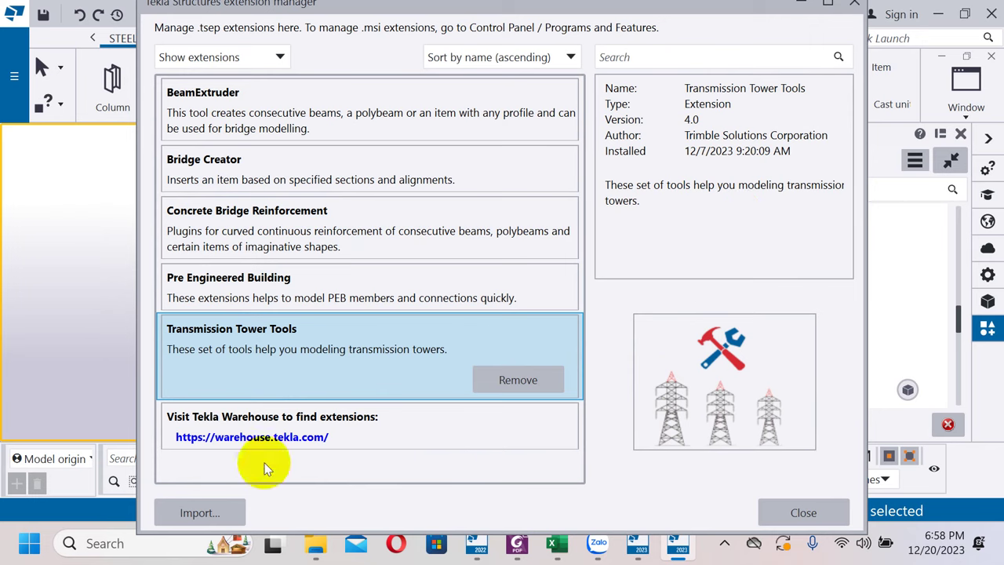
{"action": "left_click", "coordinate": [202, 511]}
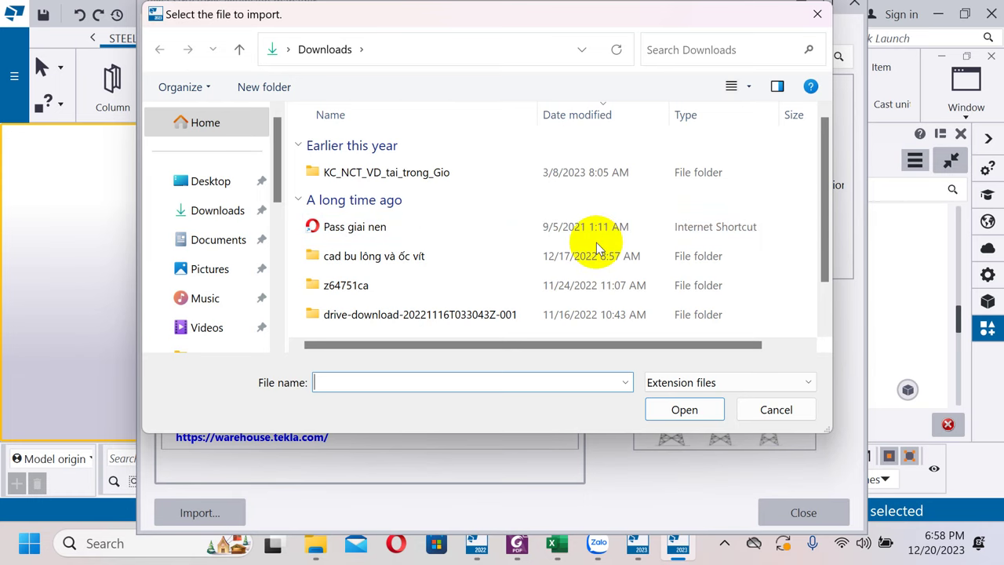
{"action": "left_click", "coordinate": [817, 15]}
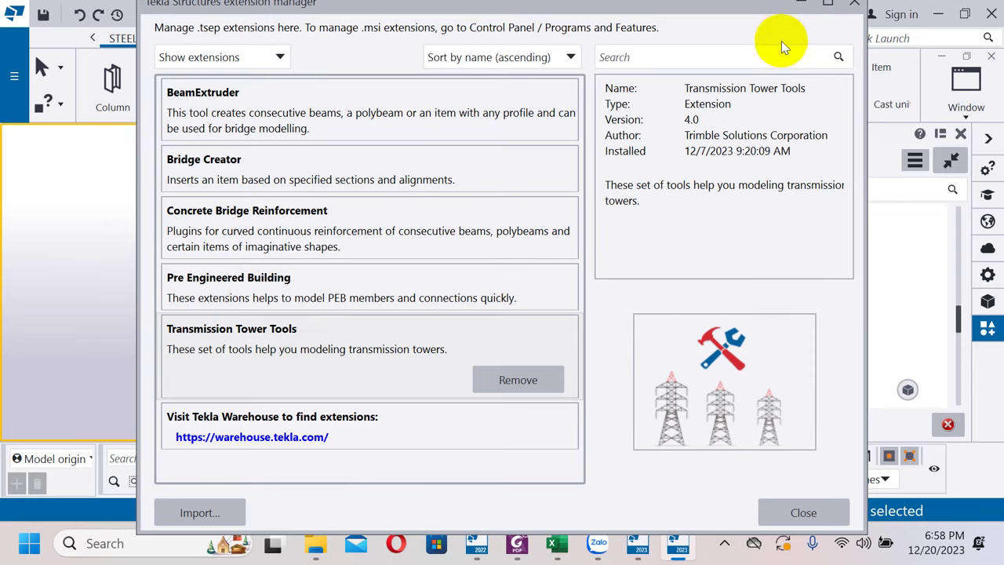
{"action": "left_click", "coordinate": [812, 511]}
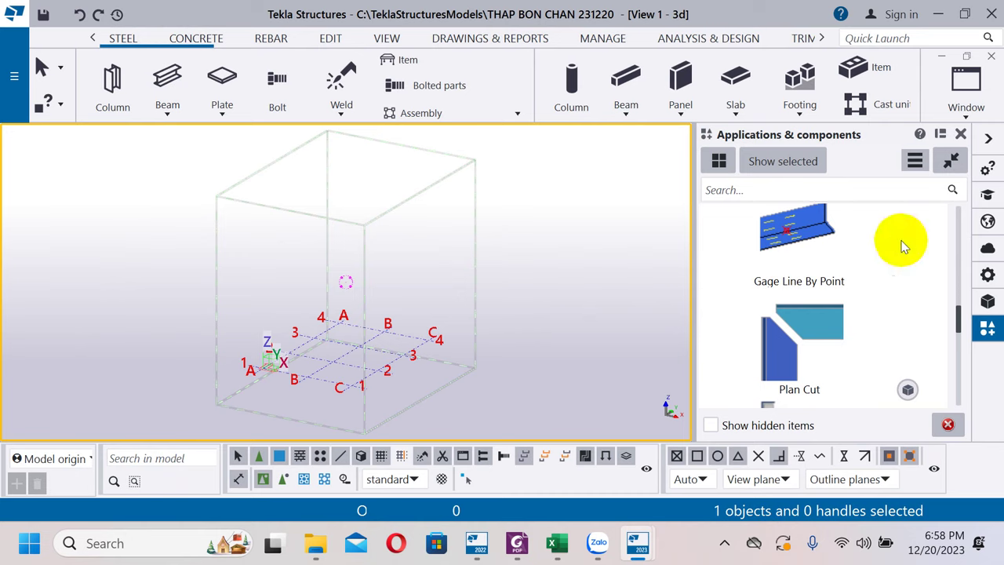
Collapse the Transmission Tower Tools group in the component catalog.
{"action": "scroll", "coordinate": [858, 227], "scroll_direction": "up", "scroll_amount": 3}
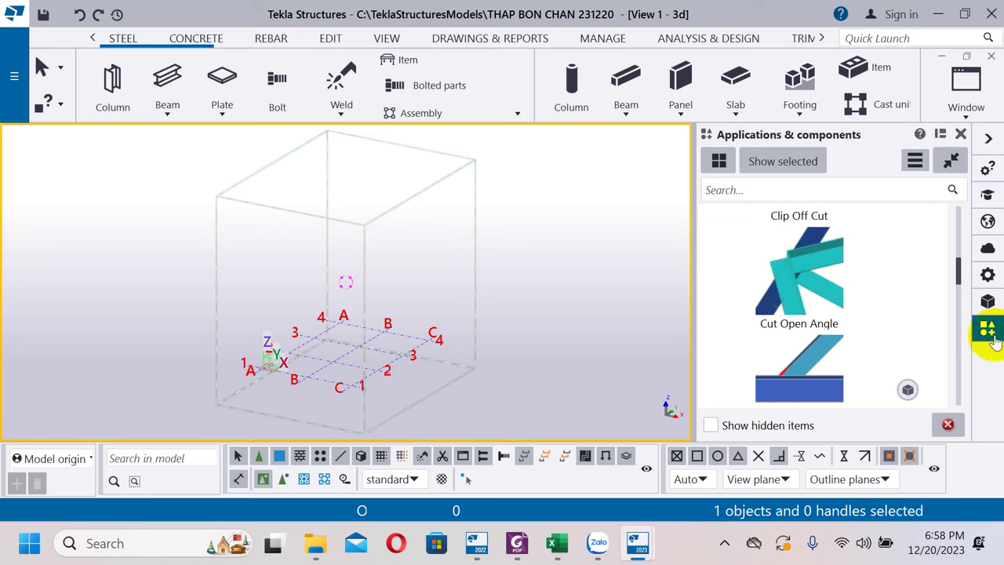
{"action": "left_click", "coordinate": [950, 161]}
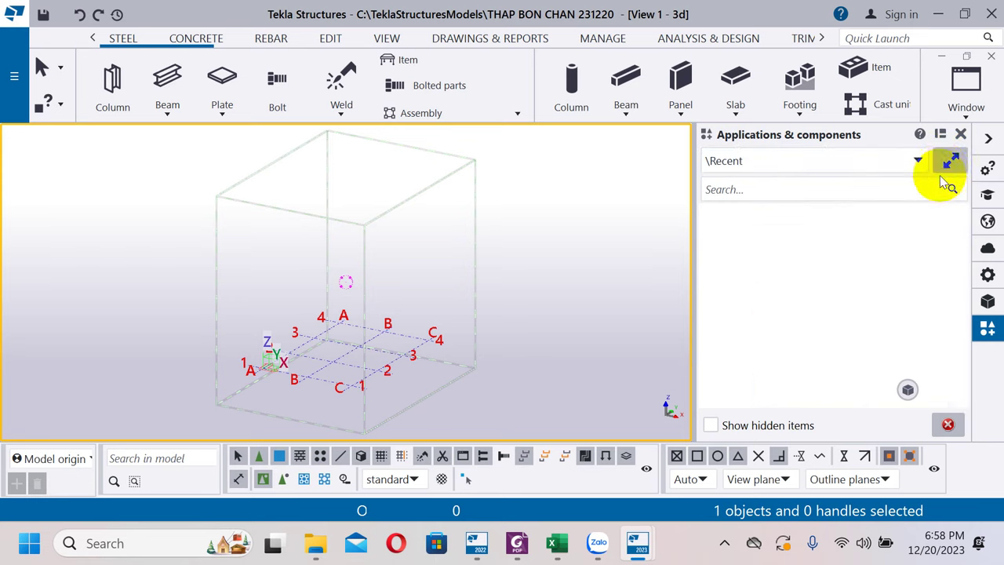
{"action": "left_click", "coordinate": [949, 162]}
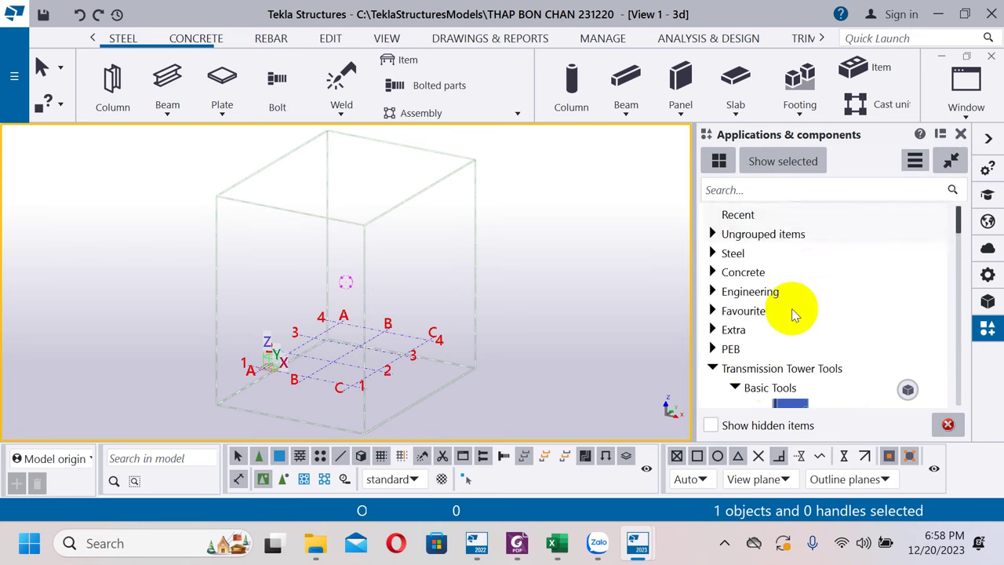
{"action": "scroll", "coordinate": [753, 298], "scroll_direction": "down", "scroll_amount": 2}
{"action": "left_click", "coordinate": [712, 276]}
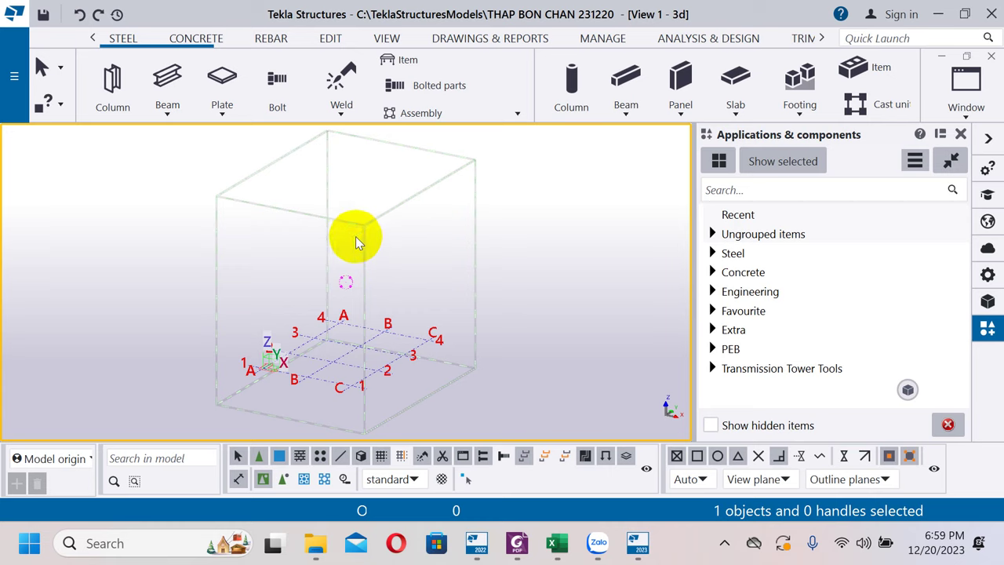
Open the folder of the current model in File Explorer.
{"action": "middle_click_drag", "start_coordinate": [355, 242], "coordinate": [450, 217], "text": "ctrl"}
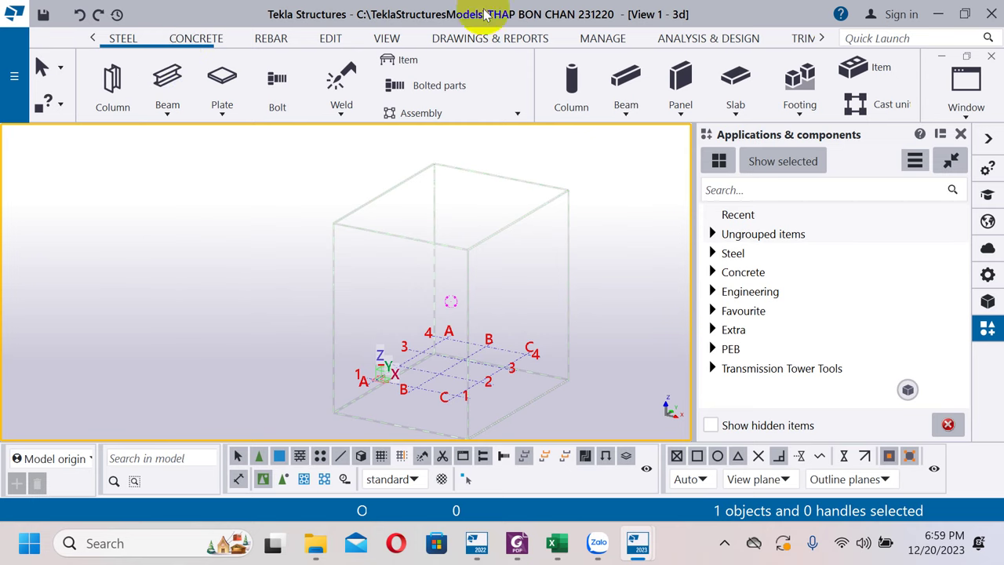
{"action": "left_click", "coordinate": [13, 77]}
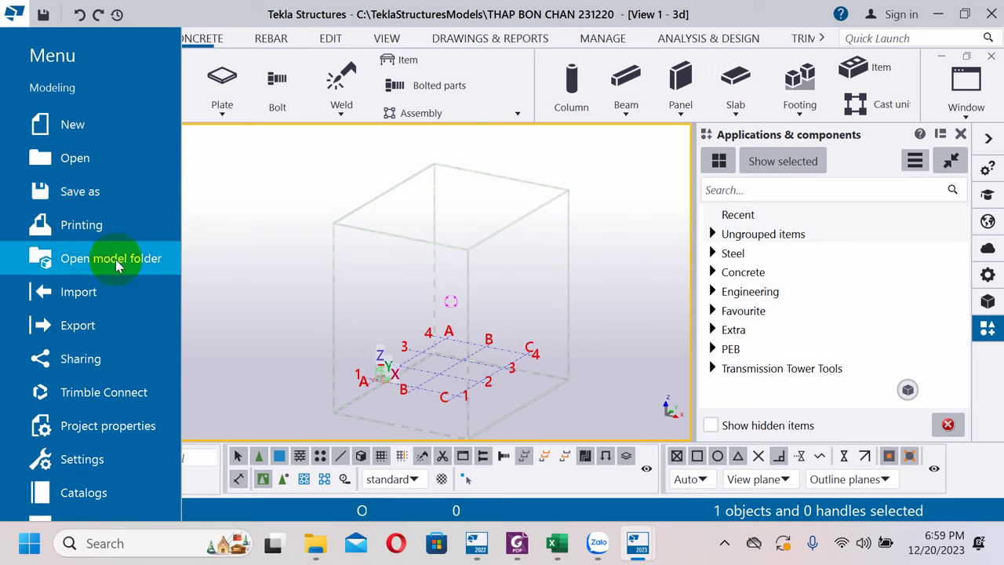
{"action": "left_click", "coordinate": [269, 264]}
{"action": "left_click", "coordinate": [13, 75]}
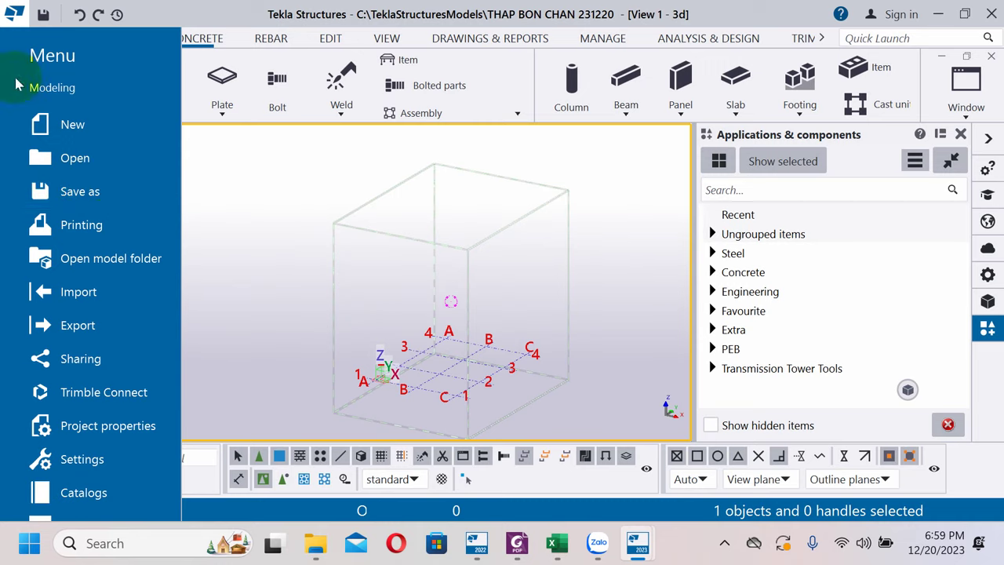
{"action": "left_click", "coordinate": [118, 261]}
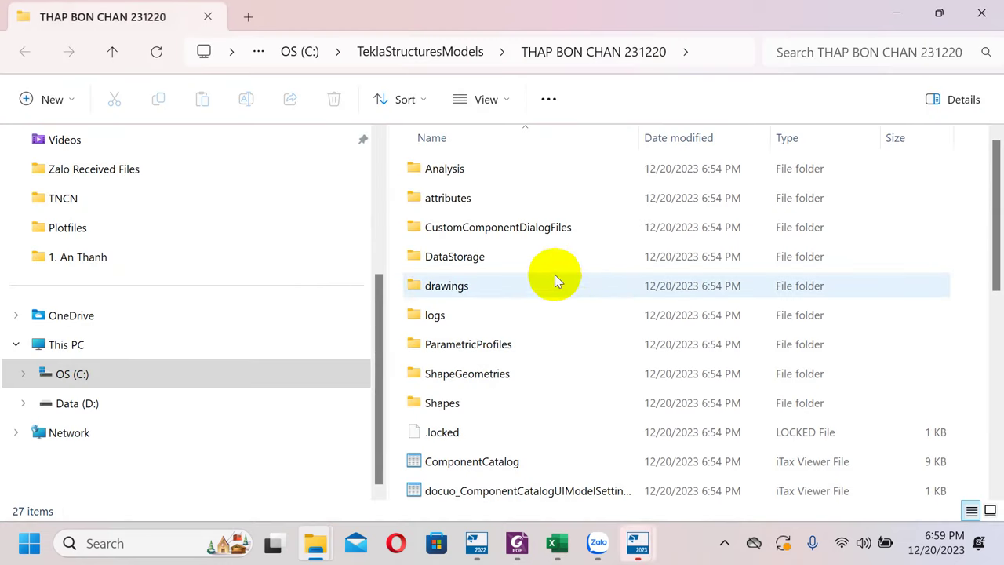
Examine the model folder's path and its subfolders and files, and close the folder window.
{"action": "scroll", "coordinate": [573, 298], "scroll_direction": "down", "scroll_amount": 3}
{"action": "scroll", "coordinate": [601, 310], "scroll_direction": "up", "scroll_amount": 5}
{"action": "left_click", "coordinate": [708, 47]}
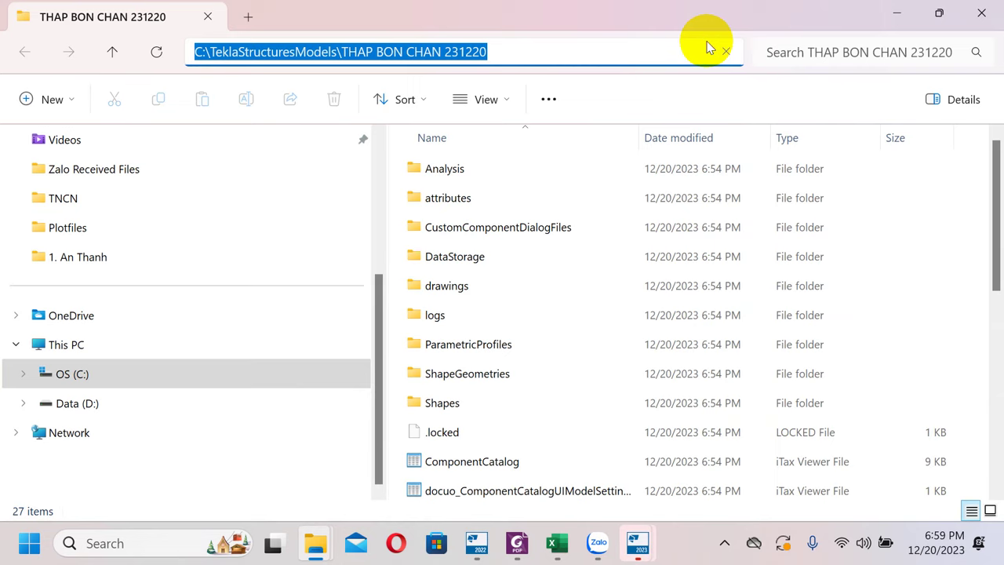
{"action": "left_click", "coordinate": [682, 47]}
{"action": "left_click", "coordinate": [970, 335]}
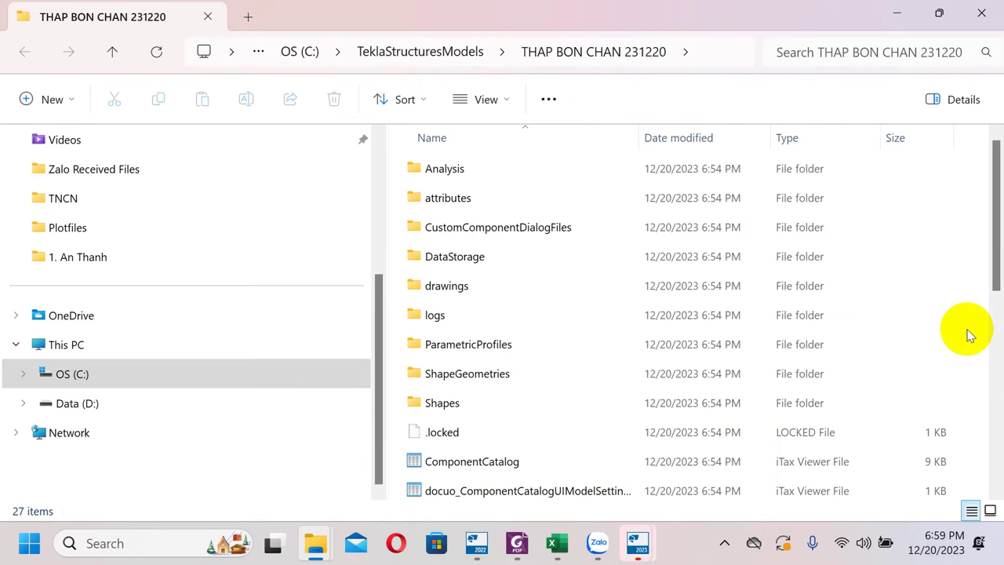
{"action": "scroll", "coordinate": [908, 359], "scroll_direction": "down", "scroll_amount": 4}
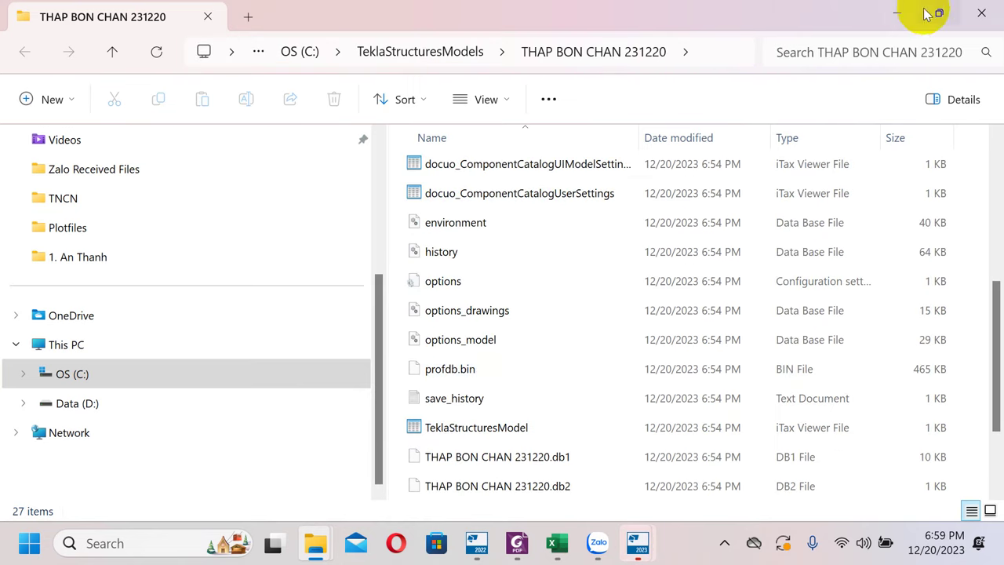
{"action": "left_click", "coordinate": [981, 13]}
Reopen the current model's folder in File Explorer and locate the model's .db1 file among its files and subfolders.
{"action": "left_click", "coordinate": [14, 76]}
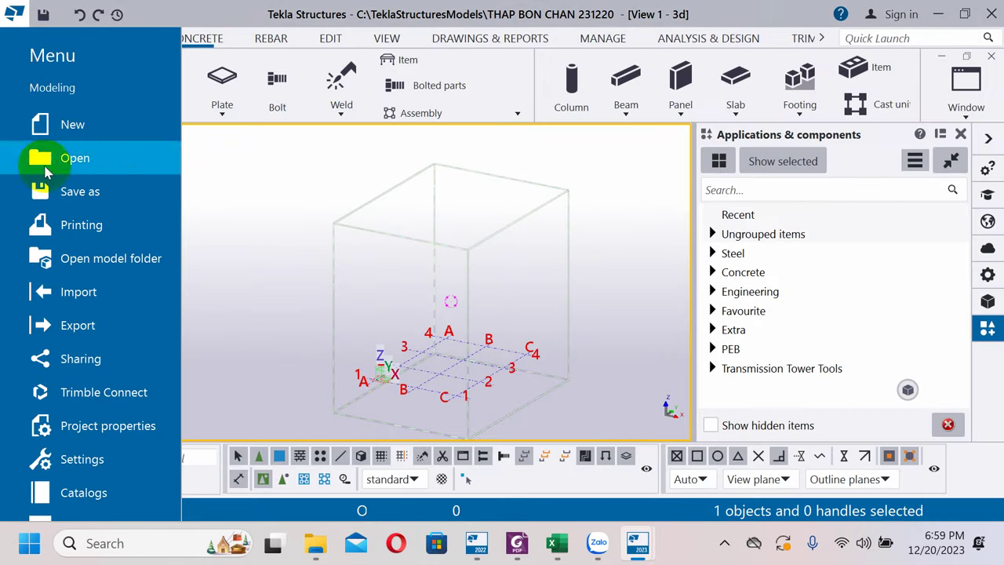
{"action": "left_click", "coordinate": [100, 272]}
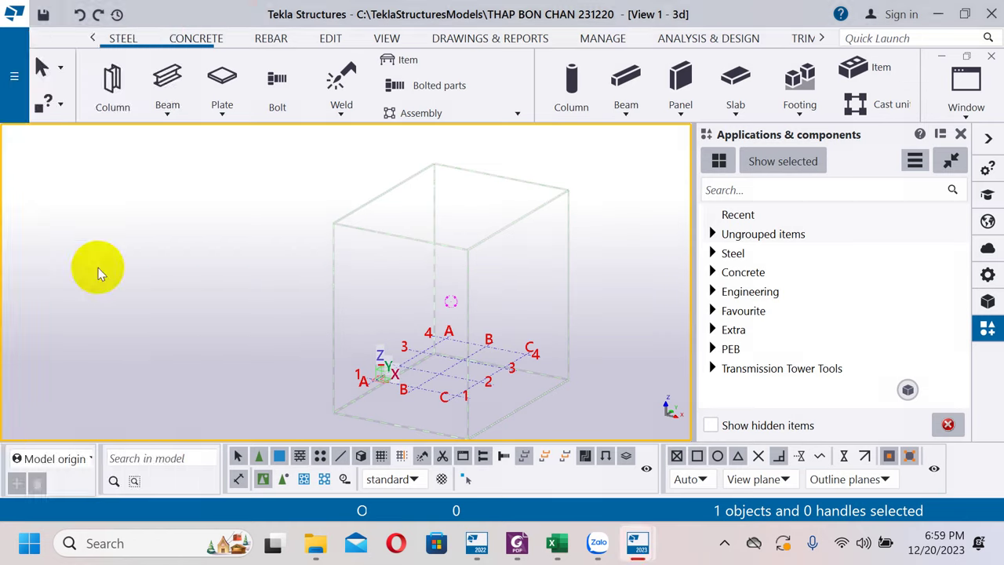
{"action": "scroll", "coordinate": [565, 306], "scroll_direction": "down", "scroll_amount": 4}
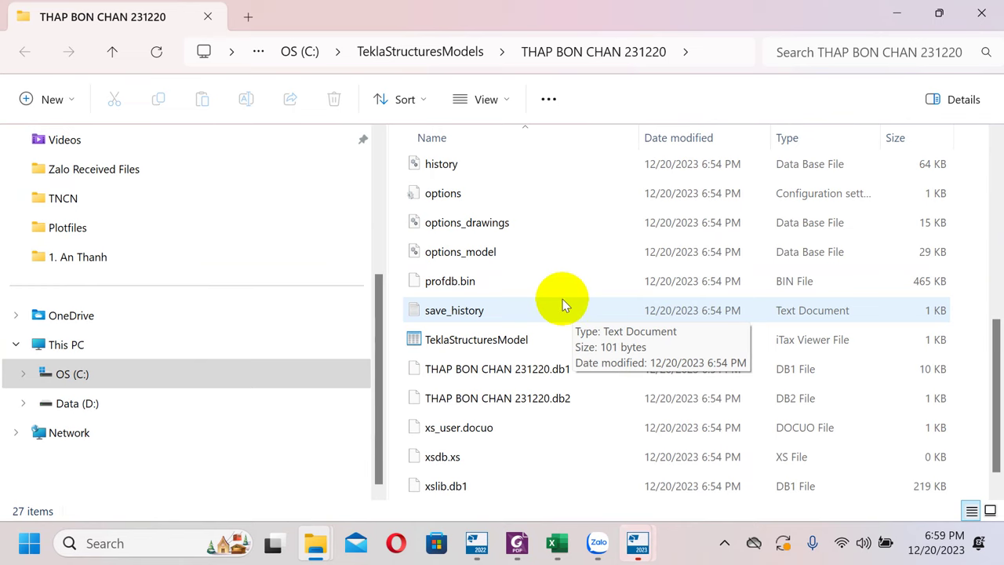
{"action": "left_click", "coordinate": [541, 369]}
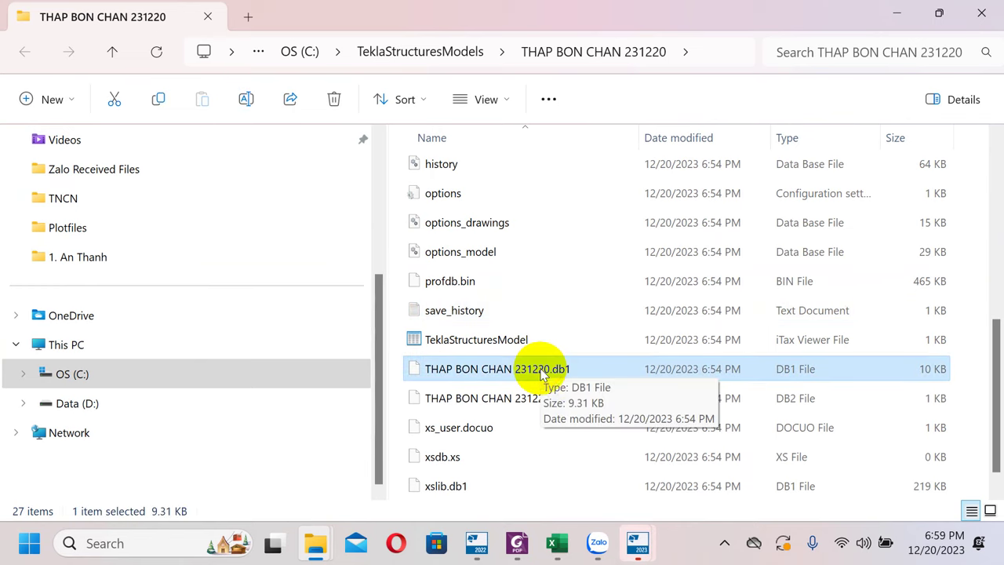
{"action": "scroll", "coordinate": [540, 361], "scroll_direction": "up", "scroll_amount": 5}
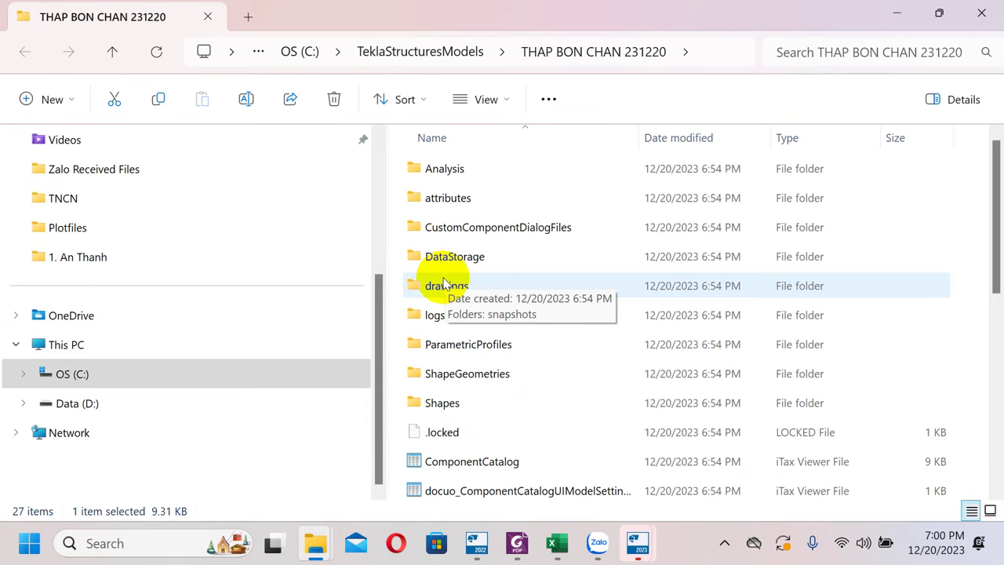
{"action": "scroll", "coordinate": [451, 296], "scroll_direction": "down", "scroll_amount": 3}
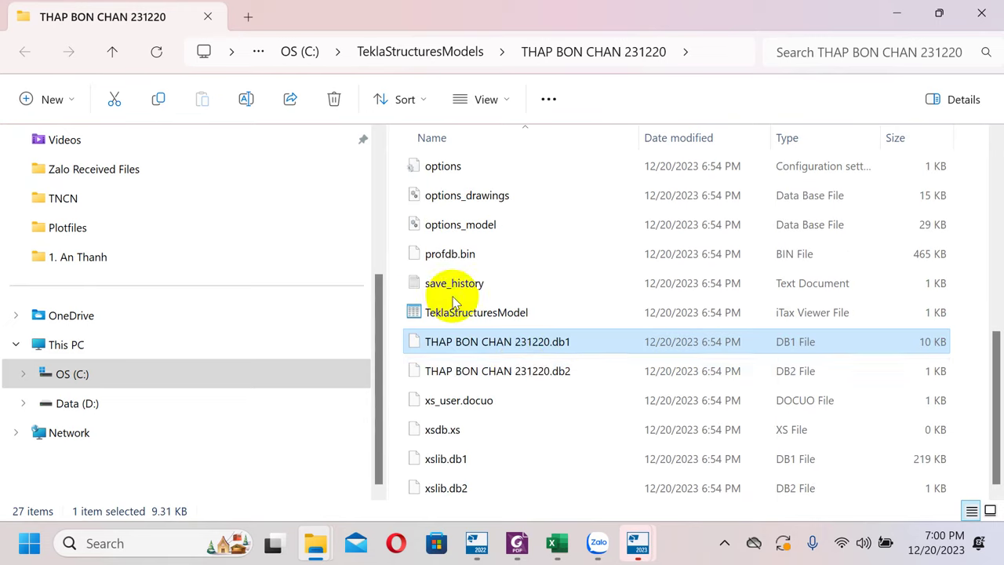
{"action": "left_click", "coordinate": [525, 345]}
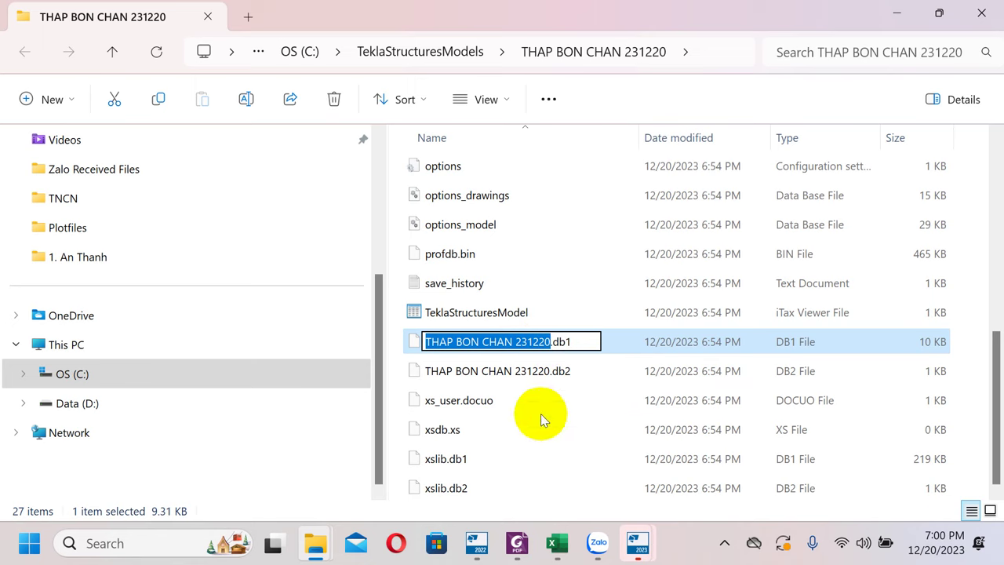
Go up to the TeklaStructuresModels folder, reopen THAP BON CHAN 231220 from there, and select its .db1 model file.
{"action": "left_click", "coordinate": [469, 51]}
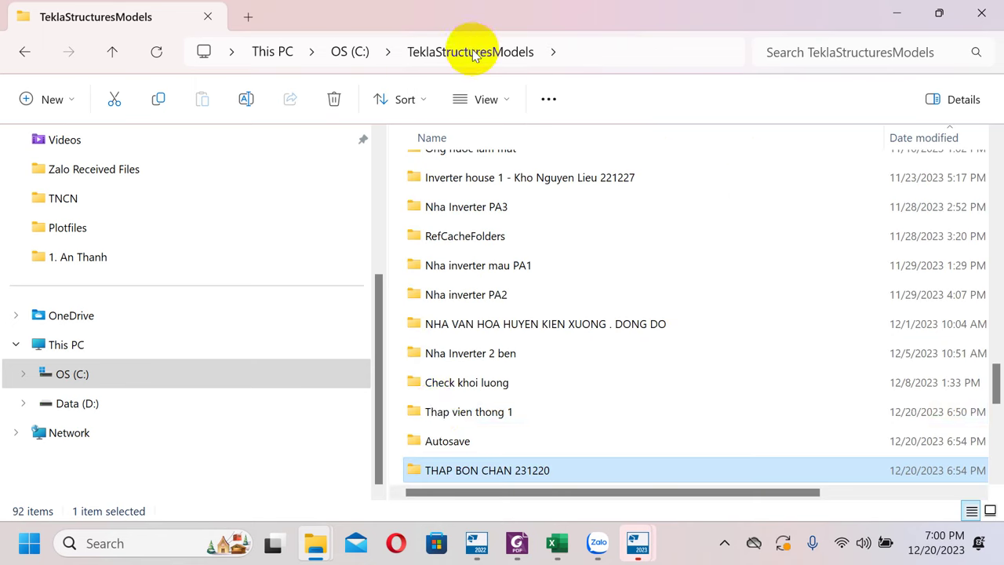
{"action": "double_click", "coordinate": [494, 469]}
{"action": "scroll", "coordinate": [502, 451], "scroll_direction": "down", "scroll_amount": 5}
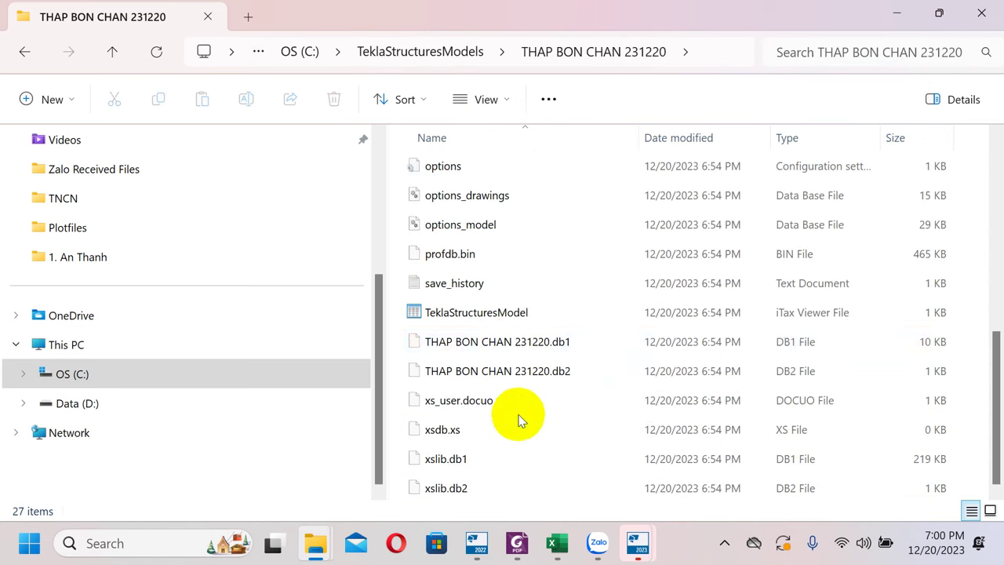
{"action": "left_click", "coordinate": [527, 342]}
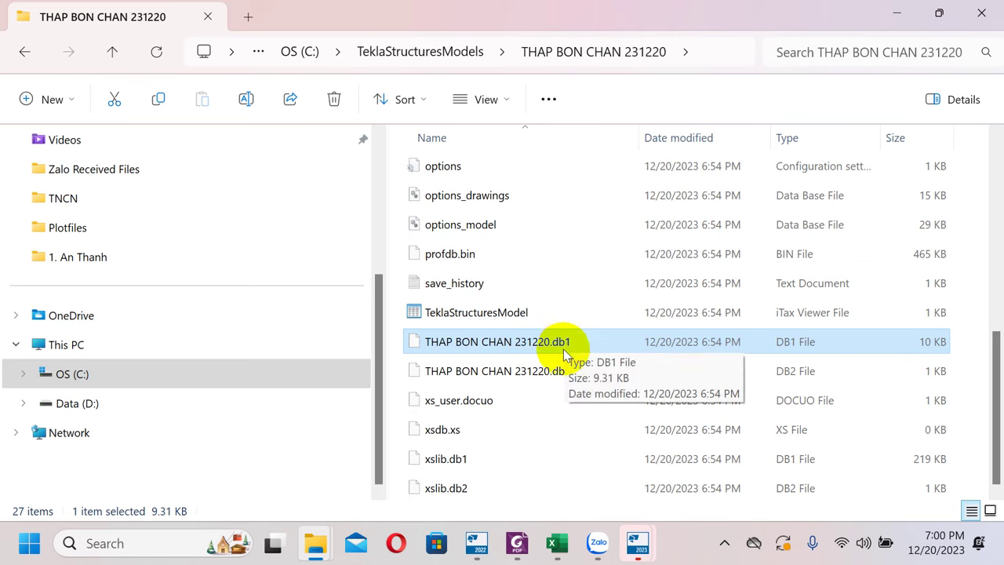
Display and highlight the full path of the model folder, and minimize the folder window to return to Tekla Structures.
{"action": "left_click", "coordinate": [699, 49]}
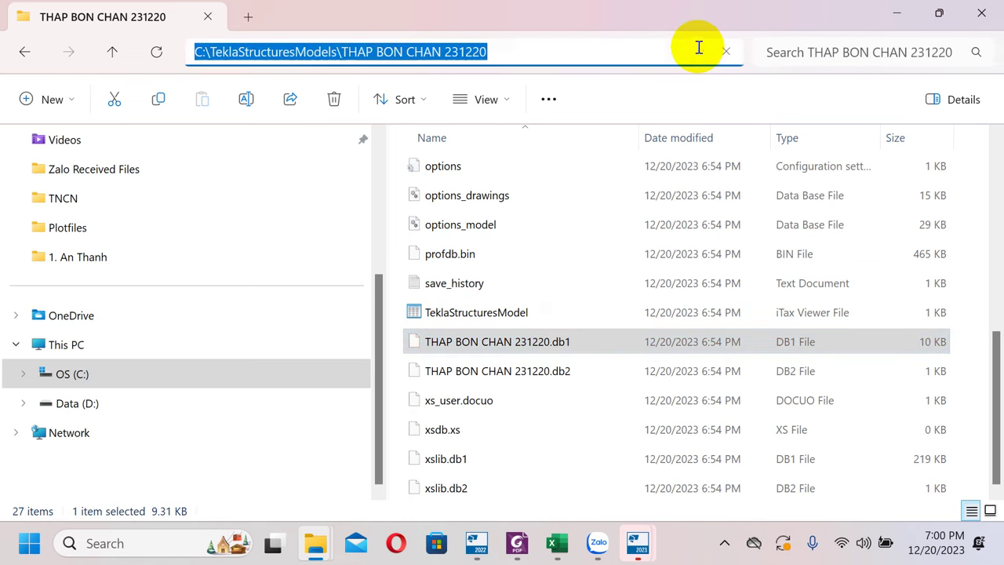
{"action": "left_click", "coordinate": [596, 54]}
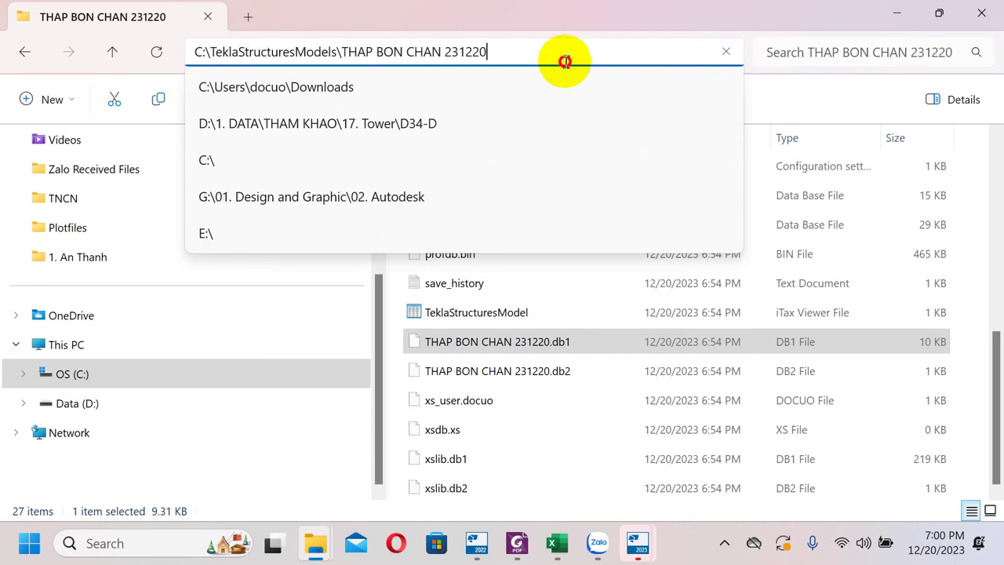
{"action": "left_click_drag", "start_coordinate": [565, 61], "coordinate": [182, 94]}
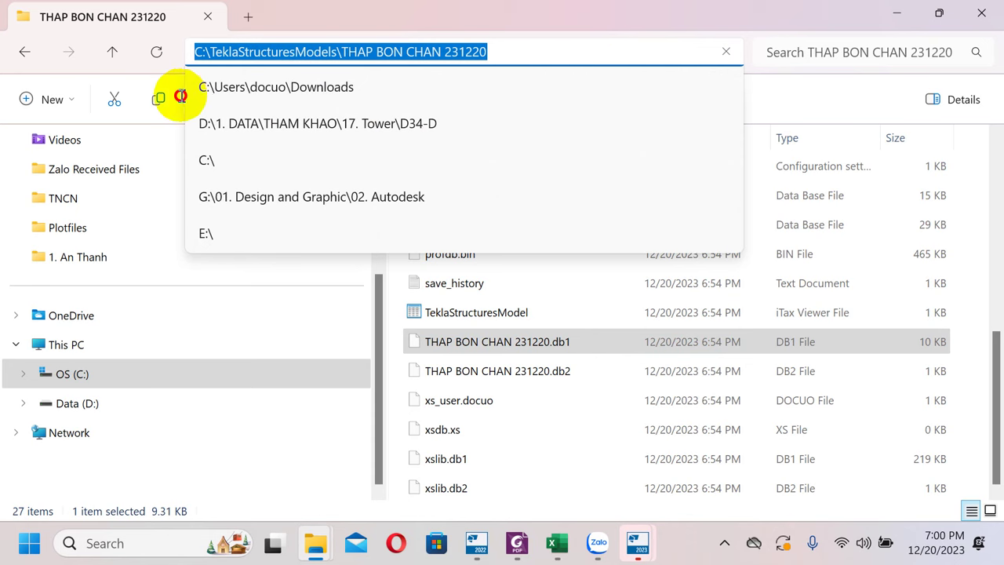
{"action": "left_click", "coordinate": [898, 12]}
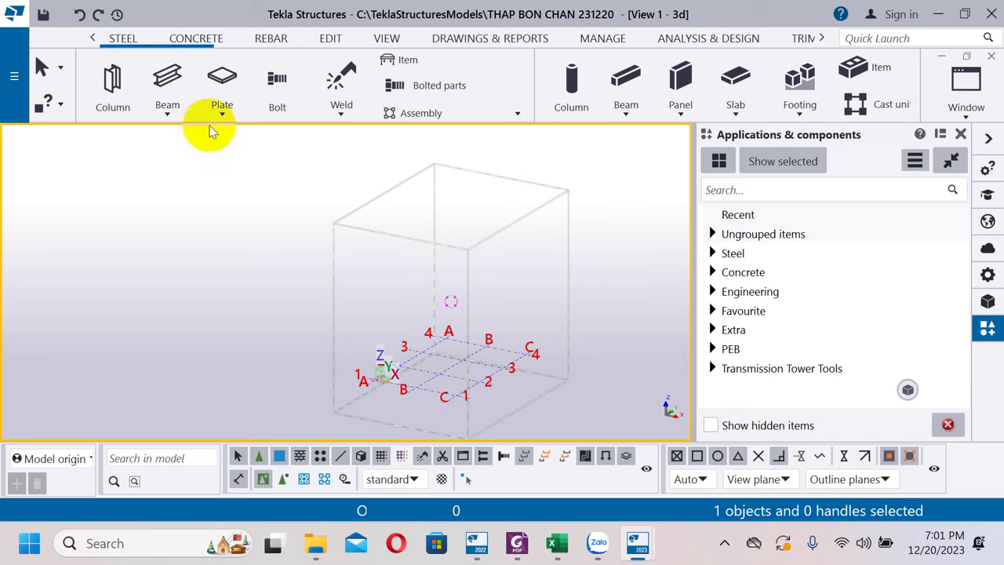
Close the Applications & components catalog and reopen it beside the 3D view.
{"action": "scroll", "coordinate": [233, 259], "scroll_direction": "down", "scroll_amount": 4}
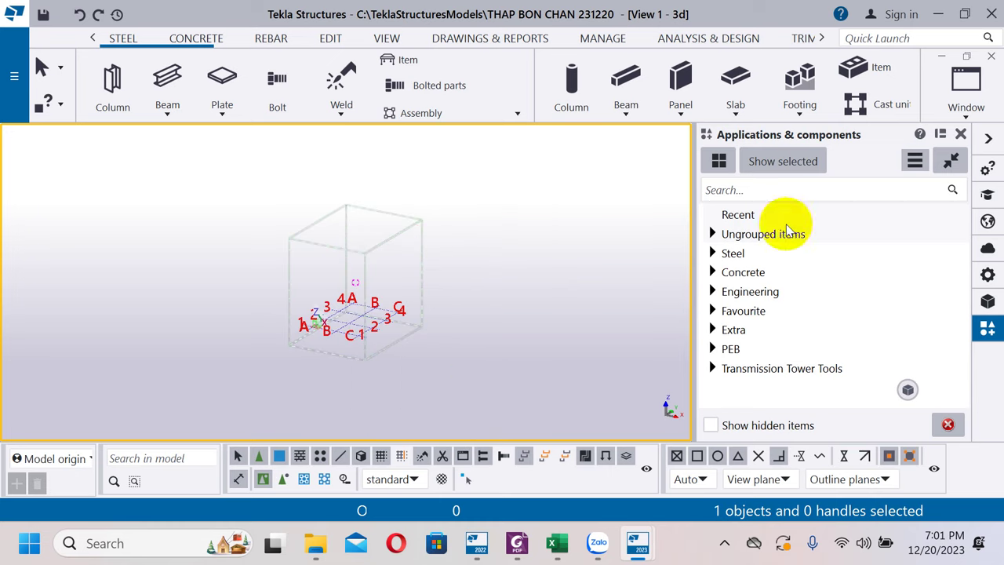
{"action": "left_click", "coordinate": [962, 135]}
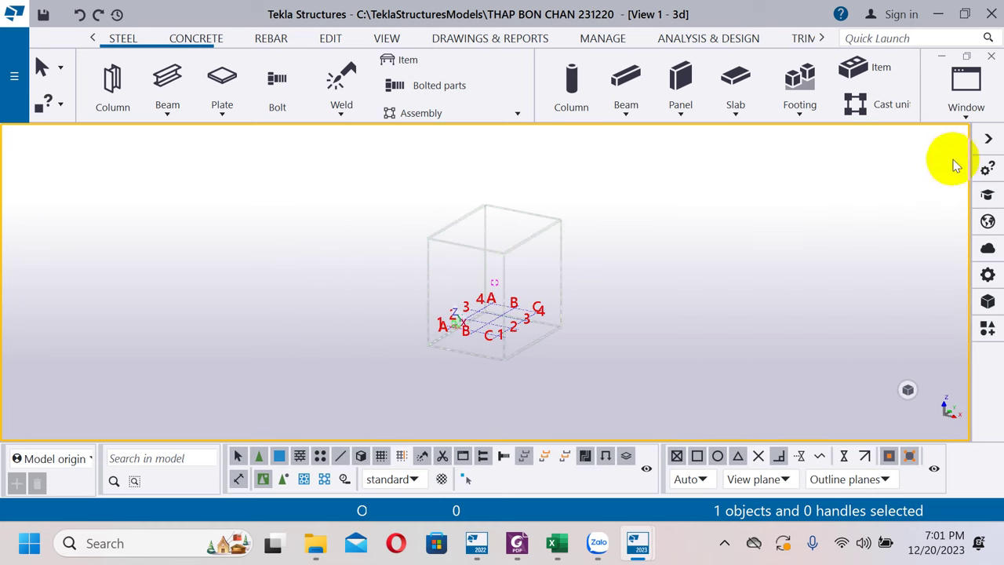
{"action": "left_click", "coordinate": [987, 329]}
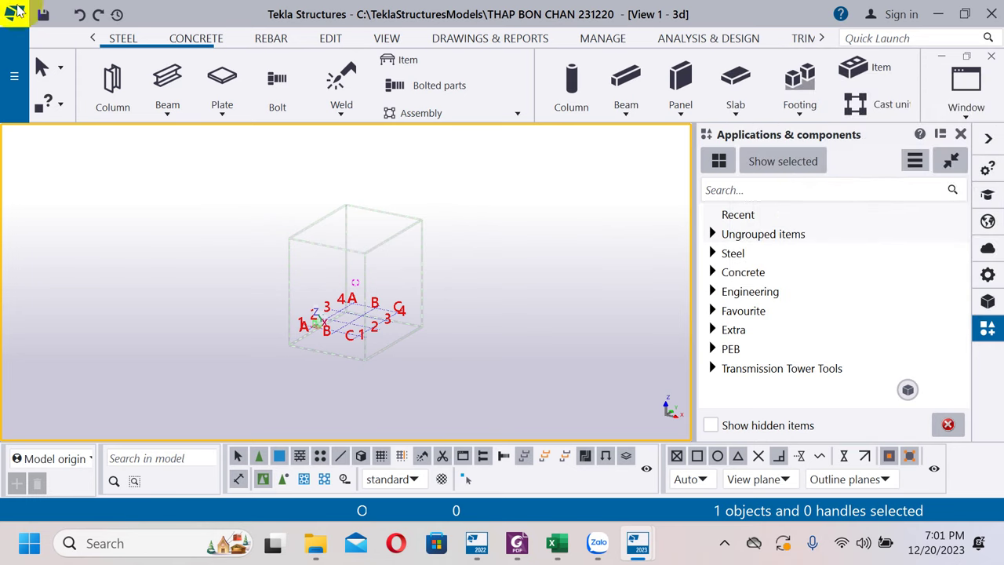
Look over the steel modeling commands and examine the default grid, origin and work area in the 3D view.
{"action": "left_click", "coordinate": [116, 39]}
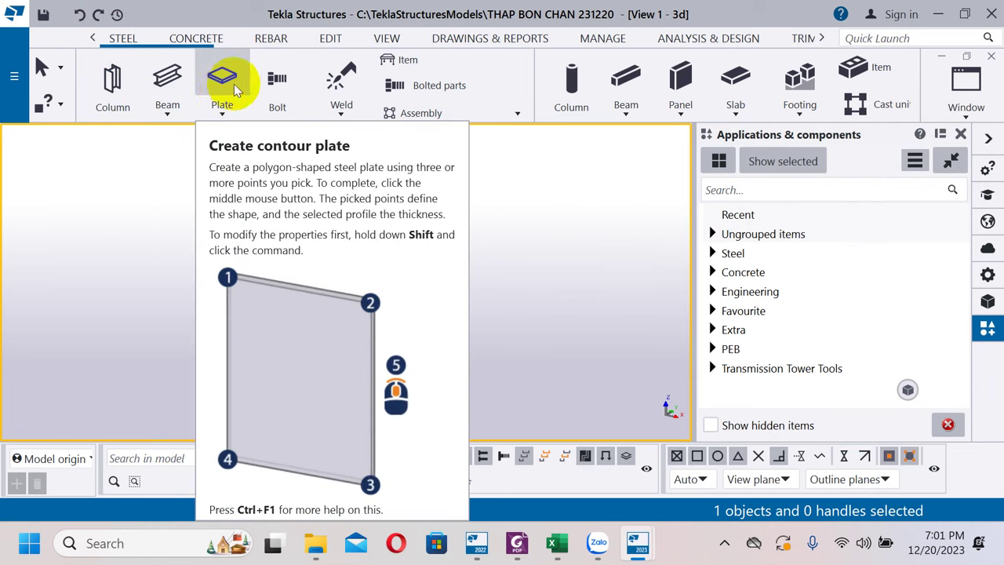
{"action": "middle_click_drag", "start_coordinate": [421, 253], "coordinate": [354, 309]}
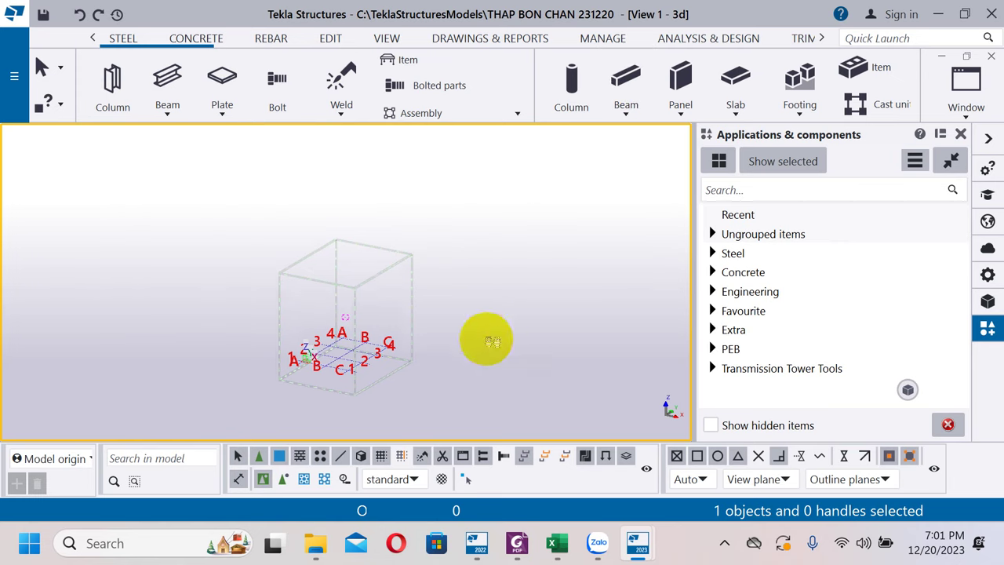
{"action": "middle_click_drag", "start_coordinate": [488, 336], "coordinate": [540, 279]}
{"action": "scroll", "coordinate": [399, 219], "scroll_direction": "up", "scroll_amount": 2}
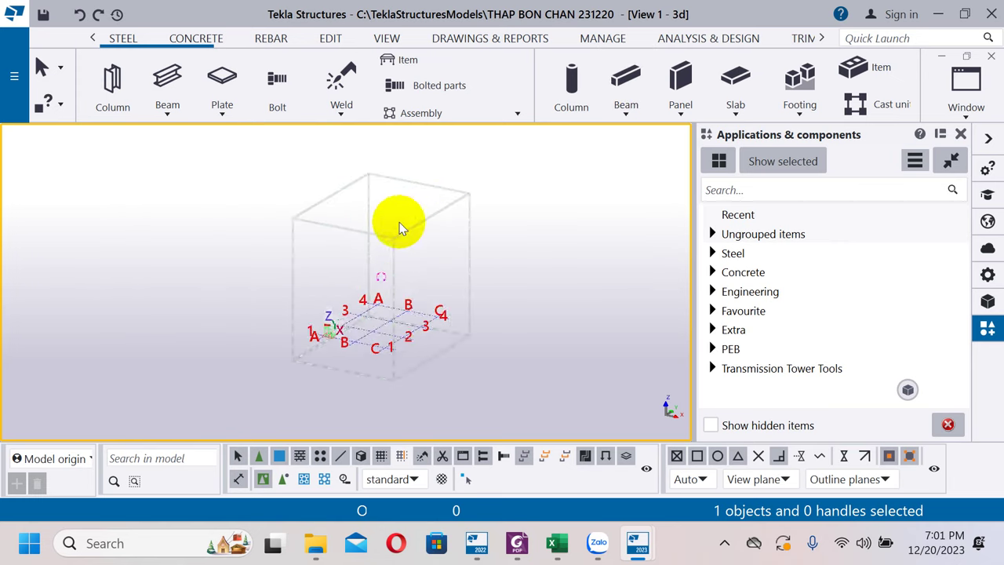
{"action": "scroll", "coordinate": [461, 292], "scroll_direction": "up", "scroll_amount": 2}
{"action": "middle_click_drag", "start_coordinate": [434, 214], "coordinate": [403, 303]}
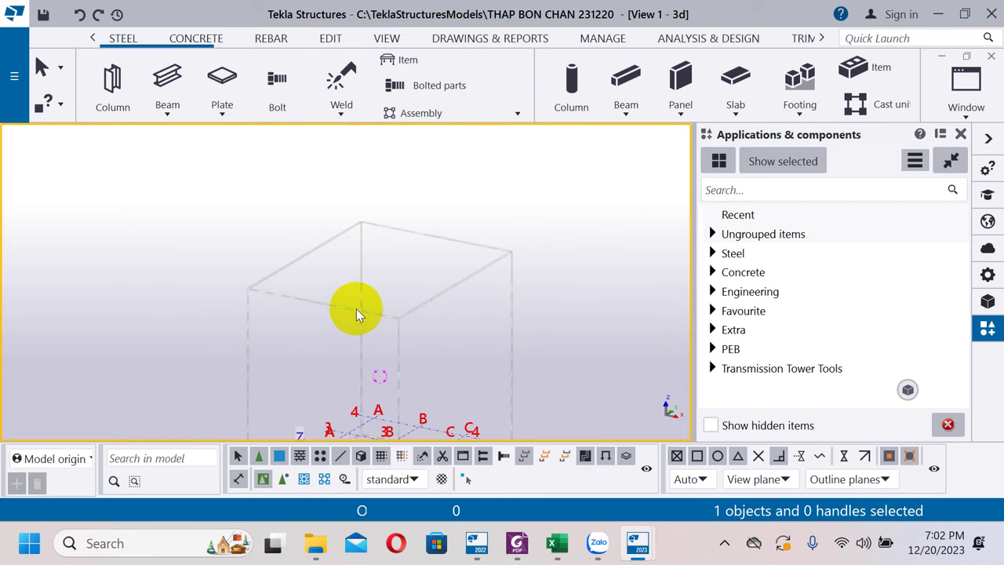
{"action": "scroll", "coordinate": [381, 300], "scroll_direction": "down", "scroll_amount": 3}
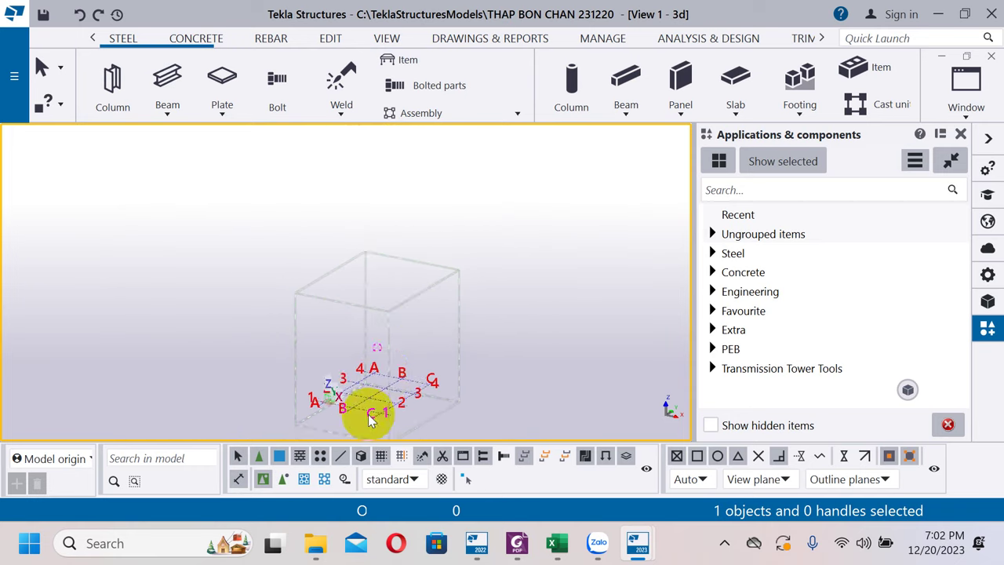
{"action": "scroll", "coordinate": [364, 412], "scroll_direction": "up", "scroll_amount": 3}
{"action": "middle_click_drag", "start_coordinate": [385, 358], "coordinate": [439, 307]}
{"action": "scroll", "coordinate": [396, 368], "scroll_direction": "down", "scroll_amount": 2}
{"action": "scroll", "coordinate": [419, 315], "scroll_direction": "up", "scroll_amount": 3}
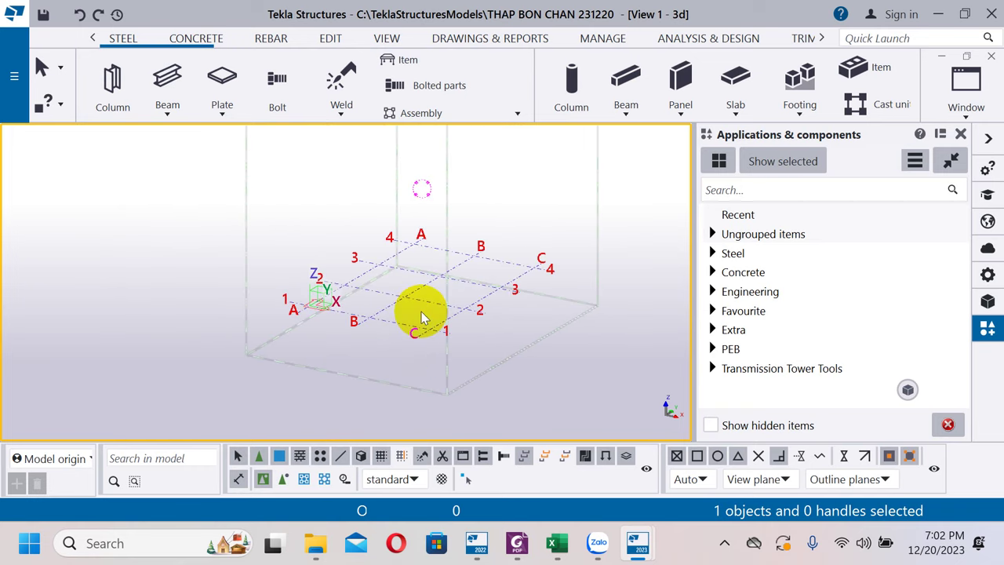
{"action": "scroll", "coordinate": [422, 317], "scroll_direction": "down", "scroll_amount": 1}
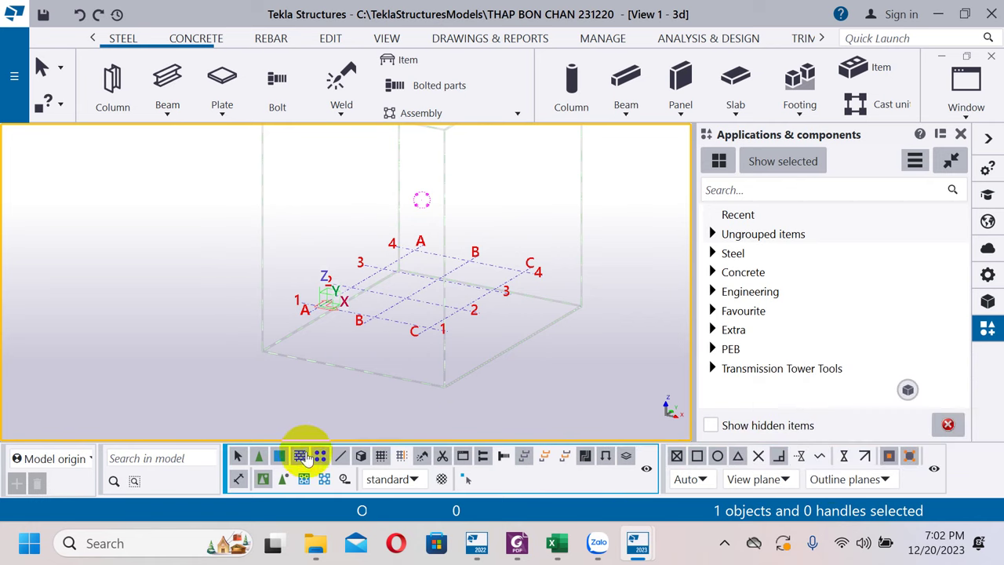
{"action": "middle_click_drag", "start_coordinate": [489, 347], "coordinate": [494, 265], "text": "ctrl"}
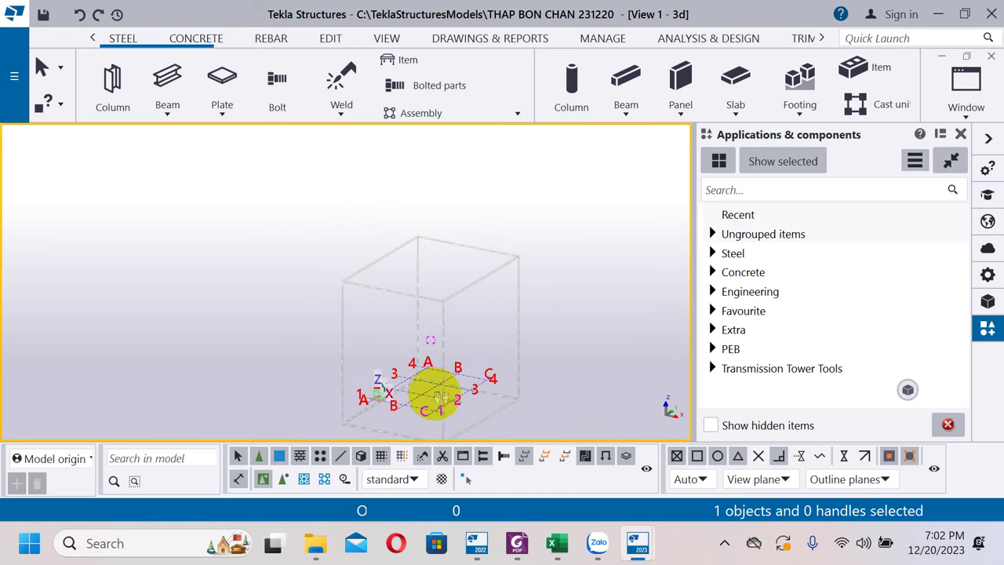
{"action": "middle_click_drag", "start_coordinate": [437, 385], "coordinate": [433, 311]}
{"action": "scroll", "coordinate": [433, 311], "scroll_direction": "up", "scroll_amount": 5}
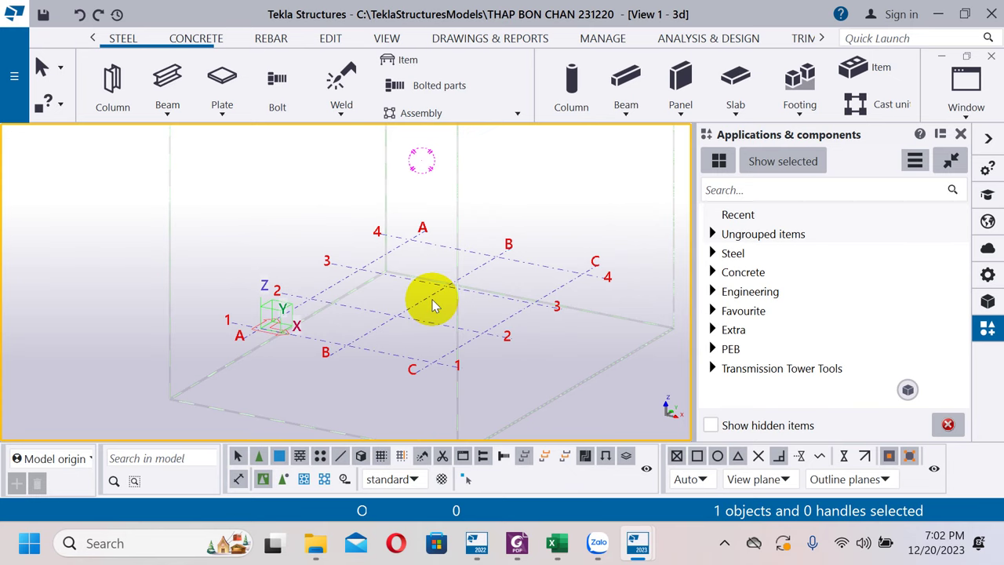
{"action": "scroll", "coordinate": [413, 370], "scroll_direction": "up", "scroll_amount": 2}
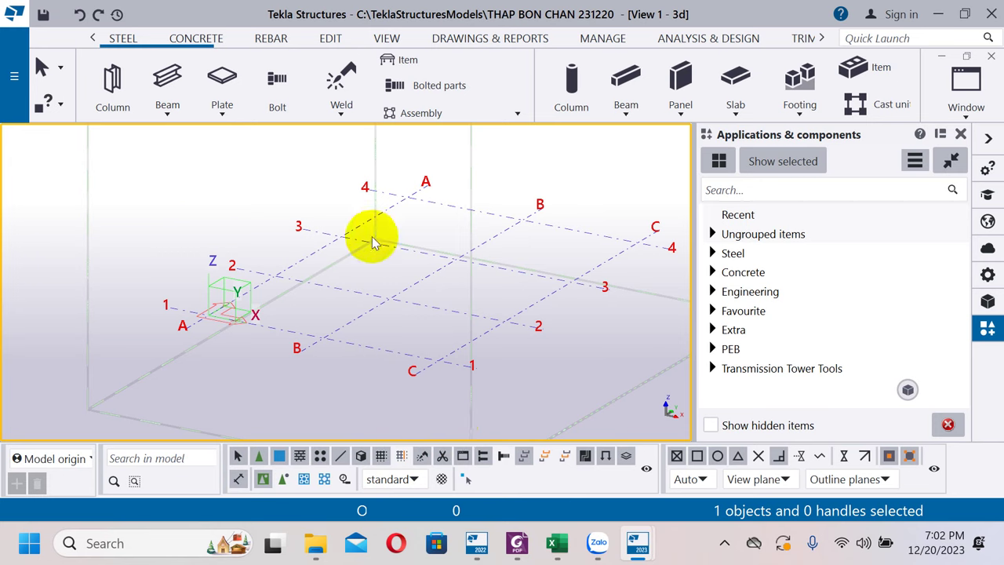
Select the rectangular grid in the 3D view to show its coordinate and label properties, dismissing the View Properties dialog.
{"action": "double_click", "coordinate": [373, 310]}
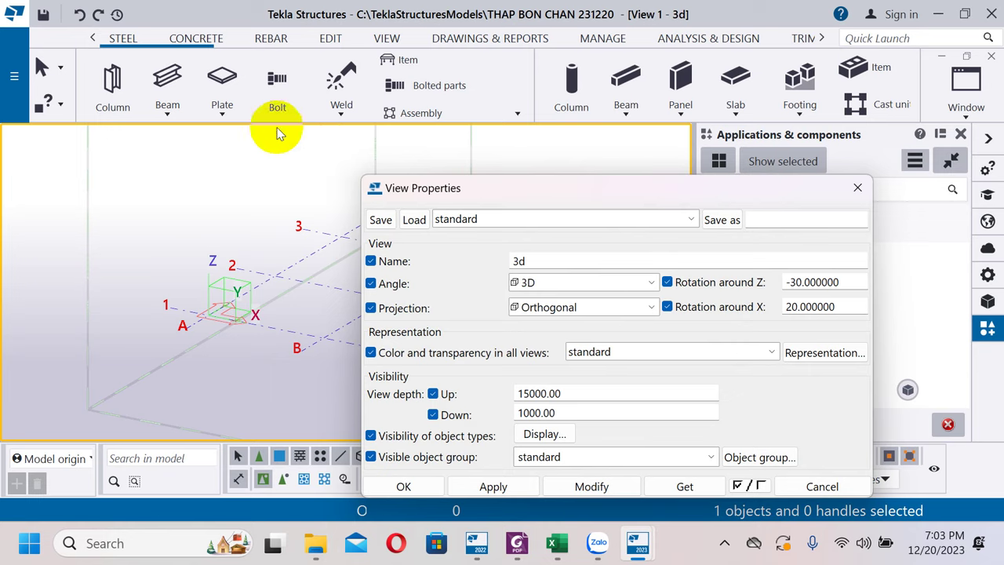
{"action": "left_click", "coordinate": [857, 187]}
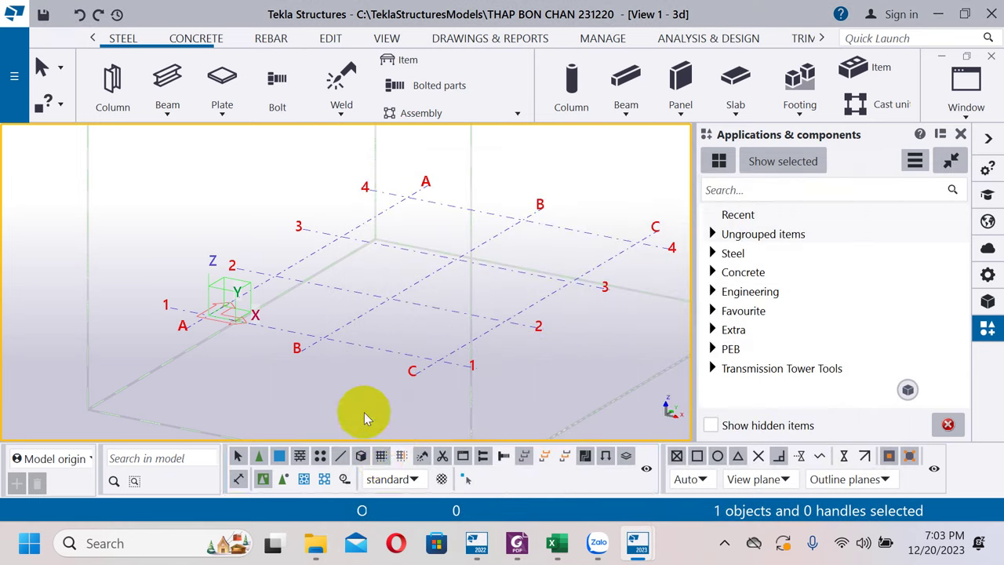
{"action": "left_click", "coordinate": [367, 313]}
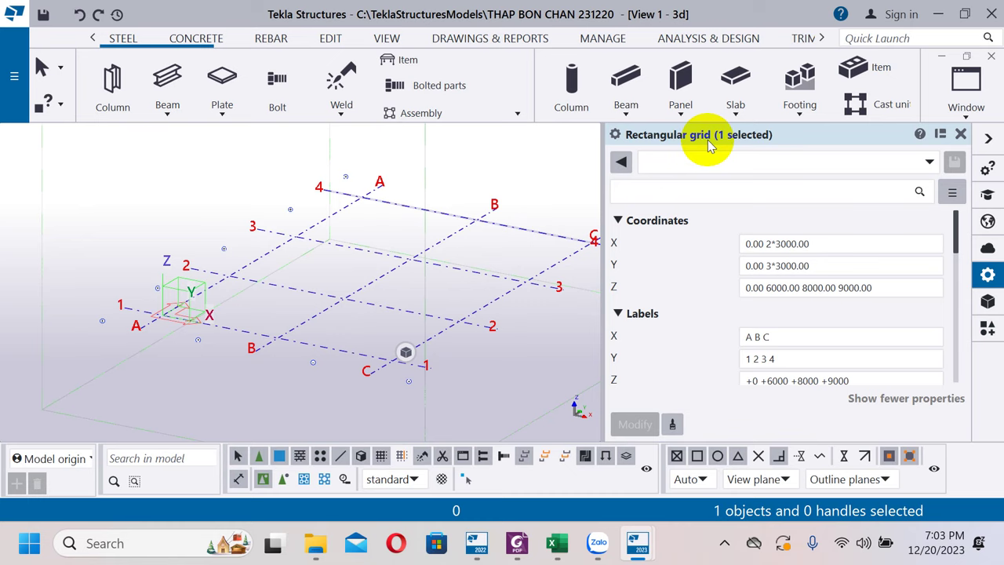
{"action": "scroll", "coordinate": [314, 274], "scroll_direction": "down", "scroll_amount": 4}
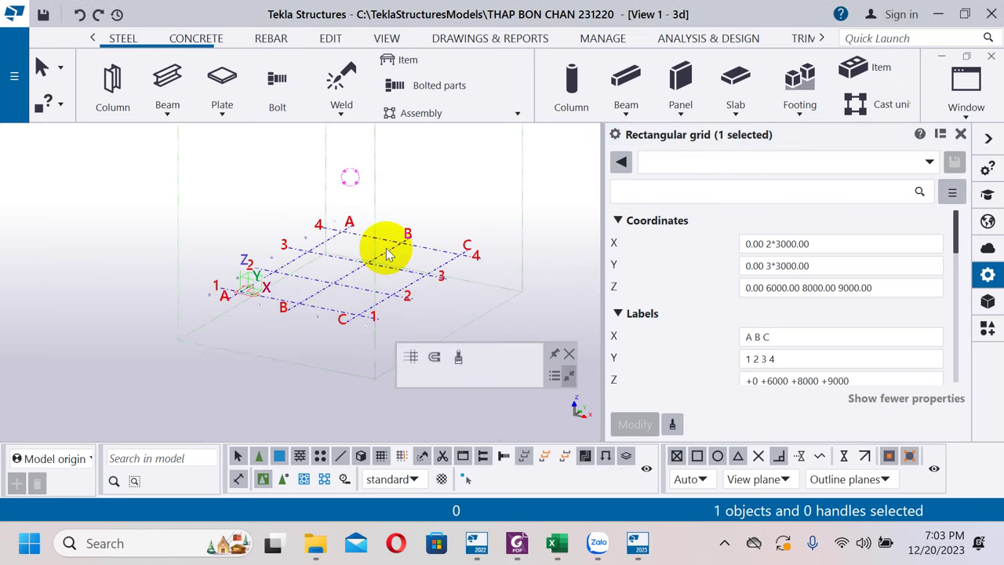
{"action": "left_click", "coordinate": [871, 244]}
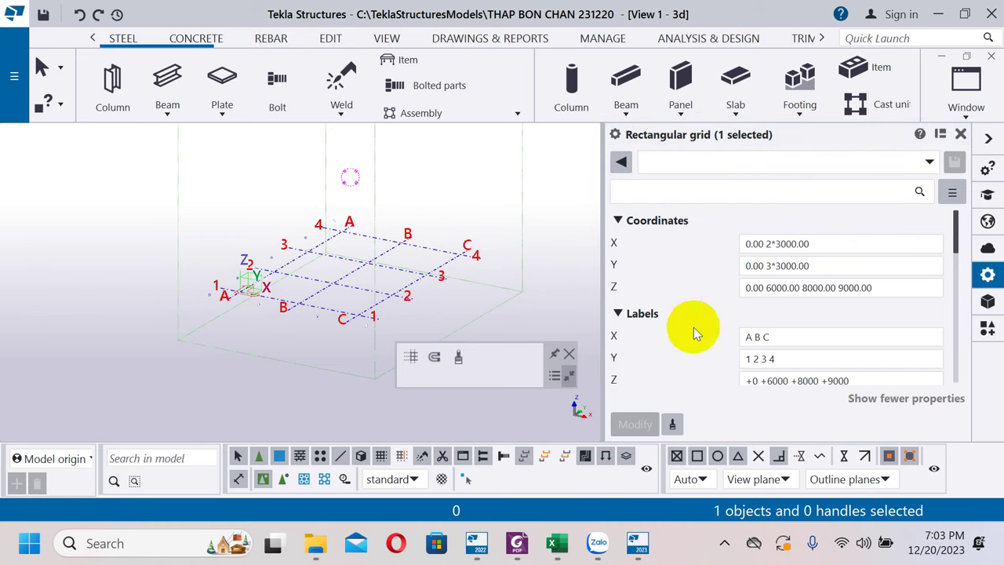
{"action": "scroll", "coordinate": [395, 231], "scroll_direction": "up", "scroll_amount": 4}
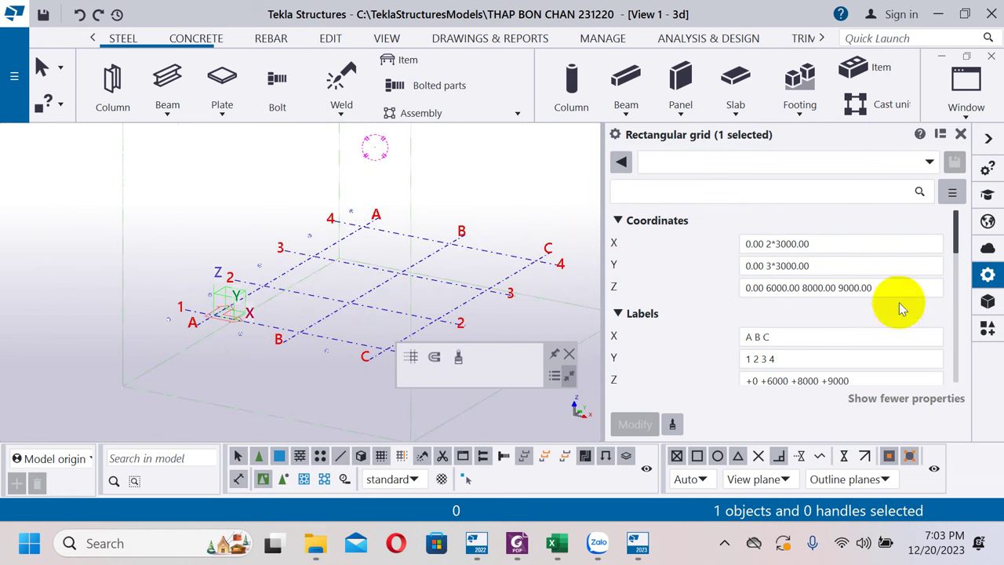
Switch to GA.pdf in Foxit PhantomPDF and examine the dimensions between grids 2 and 1 at the tower base on page 2.
{"action": "left_click", "coordinate": [515, 544]}
{"action": "scroll", "coordinate": [683, 338], "scroll_direction": "down", "scroll_amount": 3, "text": "ctrl"}
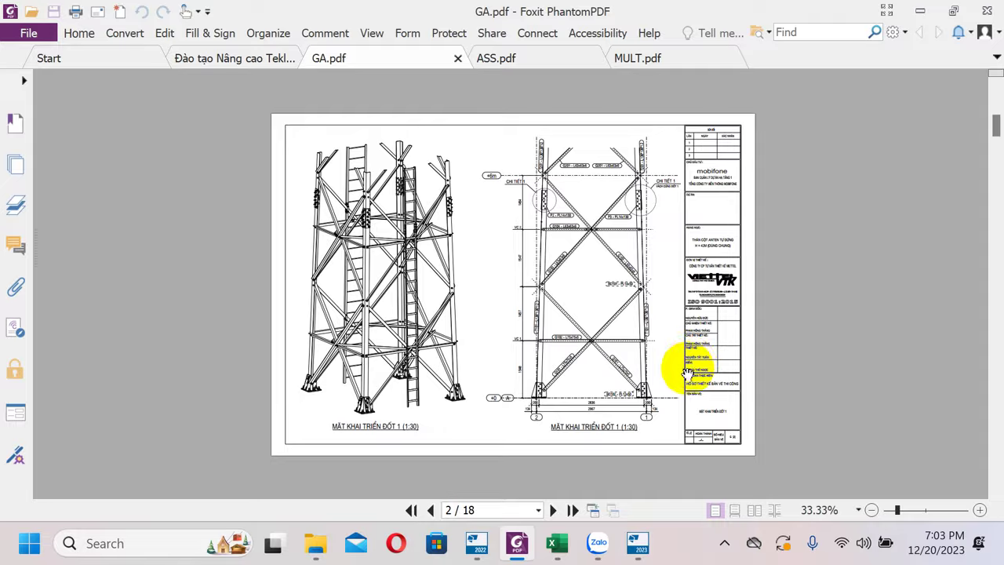
{"action": "scroll", "coordinate": [593, 434], "scroll_direction": "up", "scroll_amount": 3, "text": "ctrl"}
{"action": "scroll", "coordinate": [593, 433], "scroll_direction": "up", "scroll_amount": 3, "text": "ctrl"}
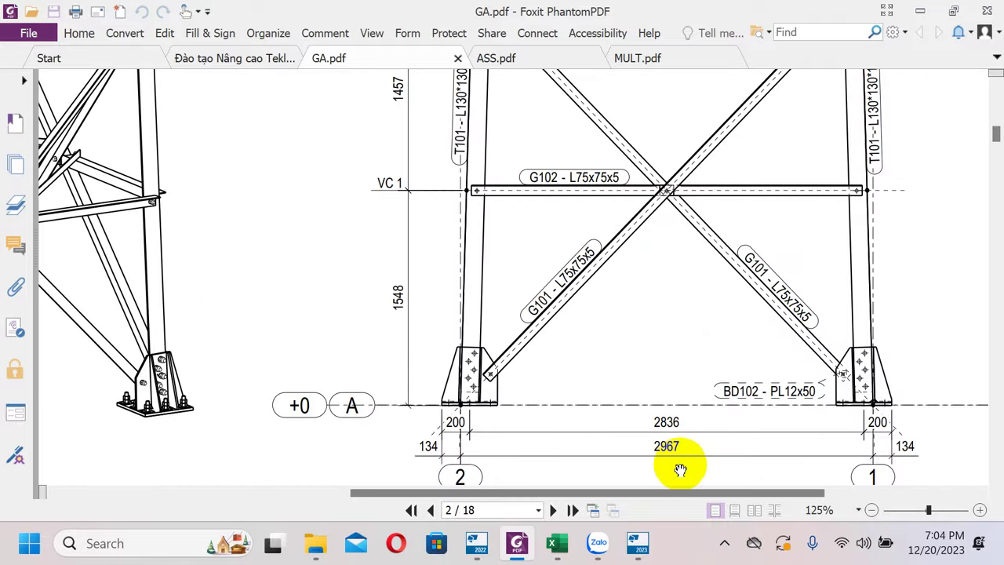
Examine the overall tower elevation on page 1 of GA.pdf, including the base spacing between grids 1 and 2.
{"action": "scroll", "coordinate": [607, 338], "scroll_direction": "down", "scroll_amount": 2, "text": "ctrl"}
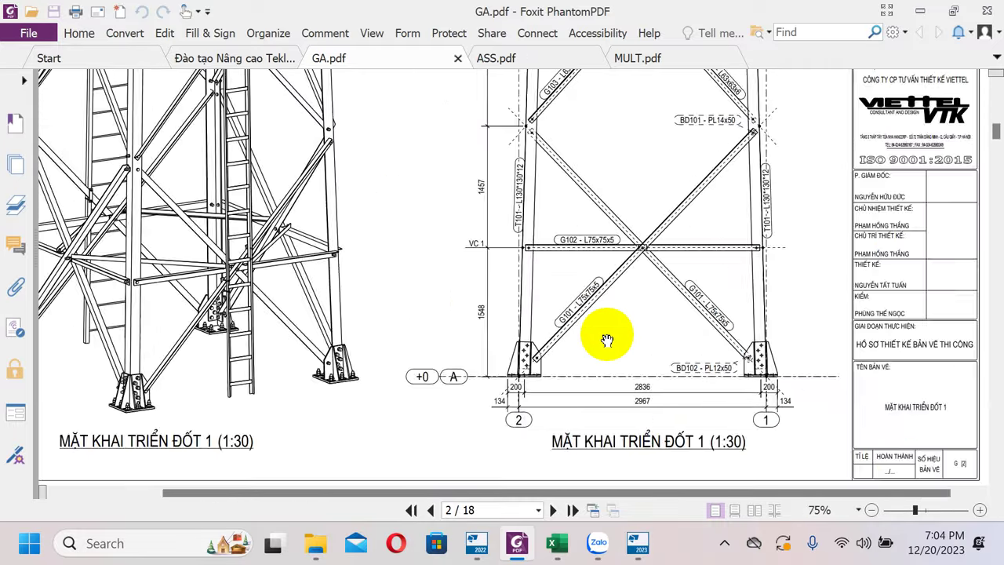
{"action": "scroll", "coordinate": [607, 339], "scroll_direction": "down", "scroll_amount": 5, "text": "ctrl"}
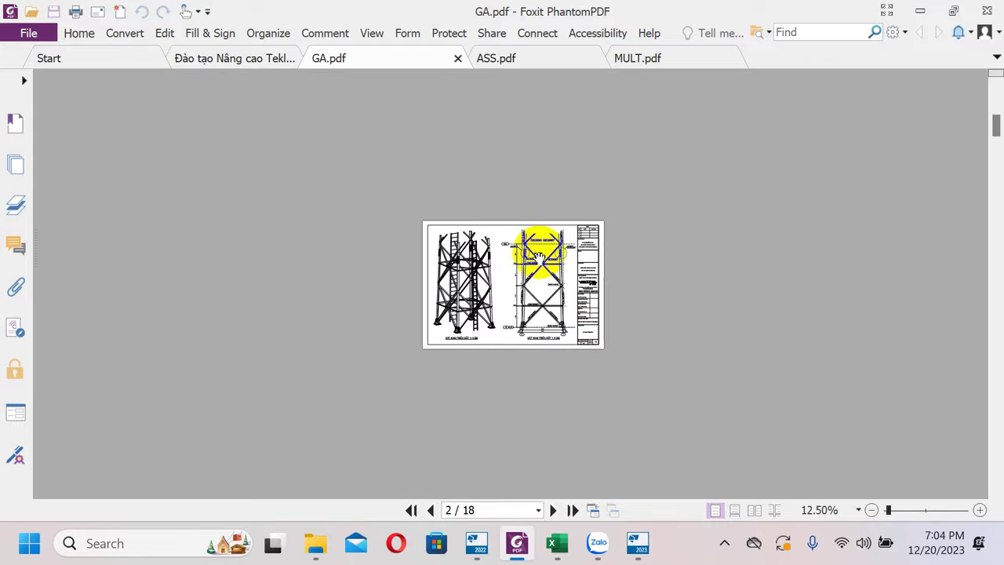
{"action": "scroll", "coordinate": [540, 255], "scroll_direction": "up", "scroll_amount": 1, "text": "ctrl"}
{"action": "scroll", "coordinate": [631, 292], "scroll_direction": "down", "scroll_amount": 3}
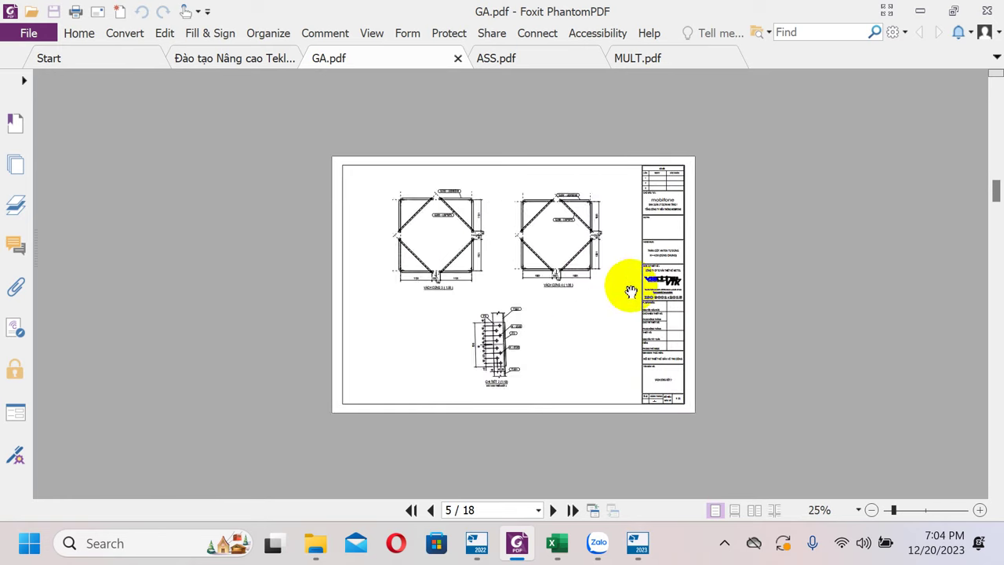
{"action": "scroll", "coordinate": [632, 292], "scroll_direction": "up", "scroll_amount": 4}
{"action": "scroll", "coordinate": [529, 403], "scroll_direction": "up", "scroll_amount": 3, "text": "ctrl"}
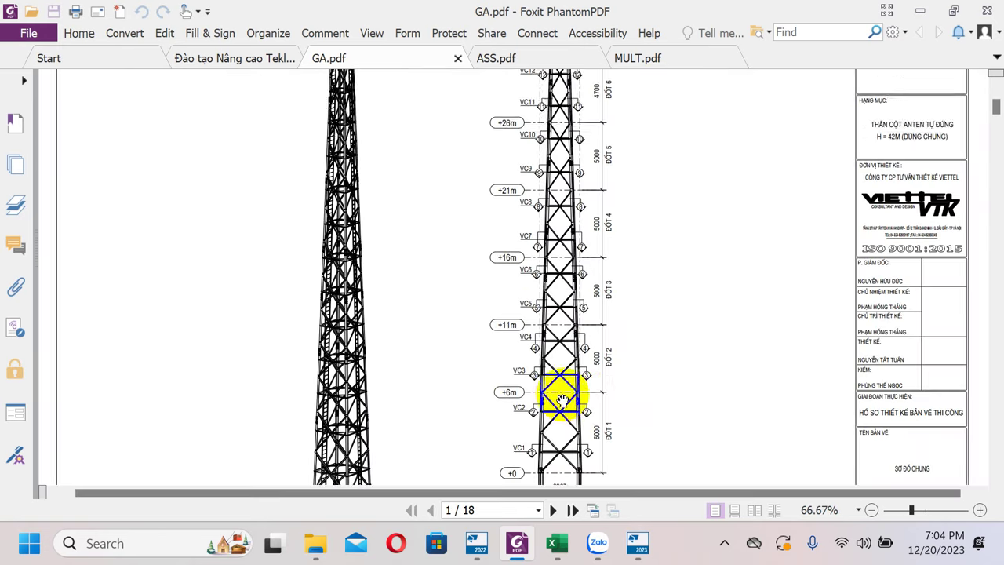
{"action": "scroll", "coordinate": [580, 368], "scroll_direction": "down", "scroll_amount": 3}
{"action": "scroll", "coordinate": [565, 439], "scroll_direction": "up", "scroll_amount": 3, "text": "ctrl"}
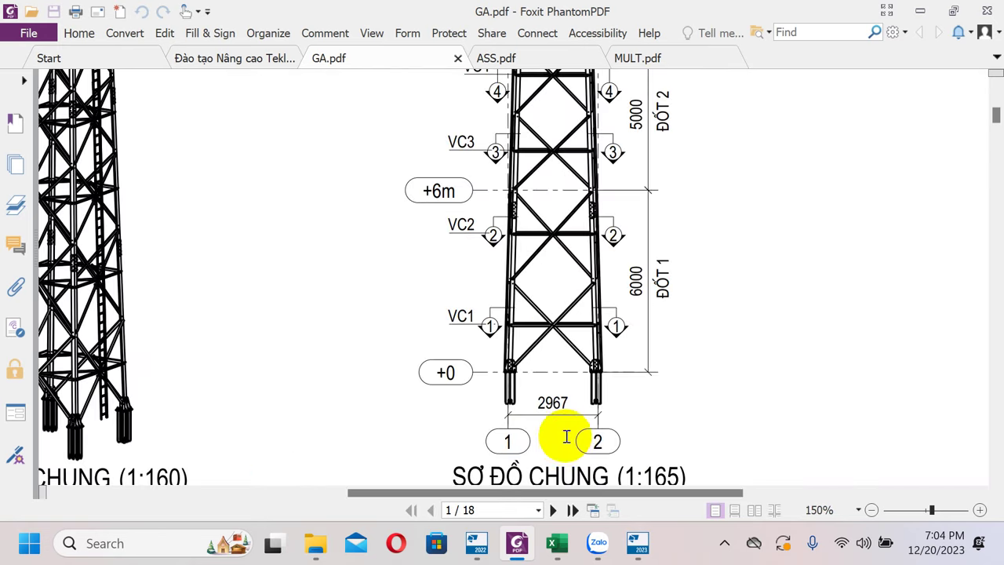
{"action": "scroll", "coordinate": [580, 329], "scroll_direction": "down", "scroll_amount": 2, "text": "ctrl"}
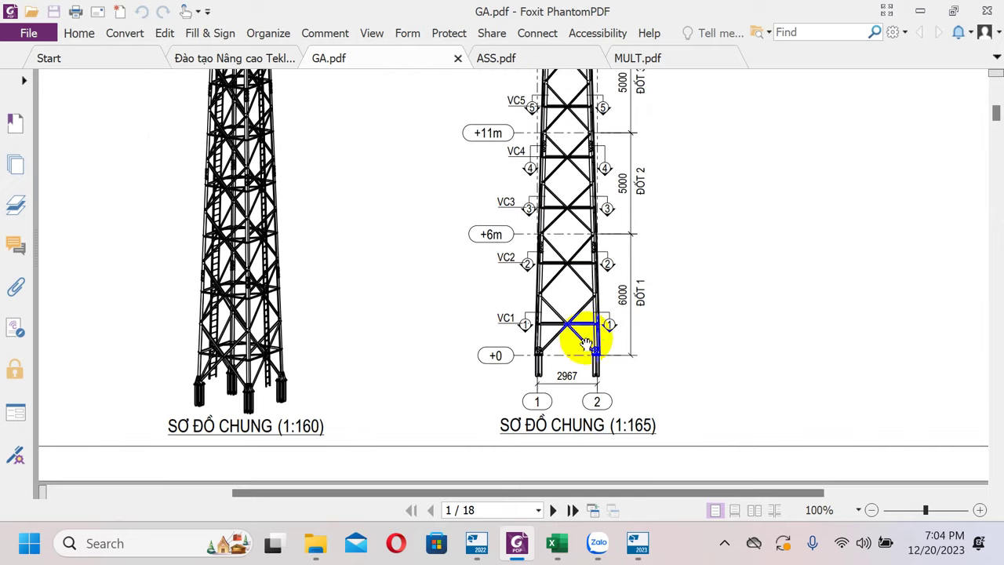
Switch back to Tekla Structures and reduce the rectangular grid to a single origin line by setting X and Y coordinates to 0.
{"action": "left_click", "coordinate": [919, 11]}
{"action": "left_click", "coordinate": [792, 336]}
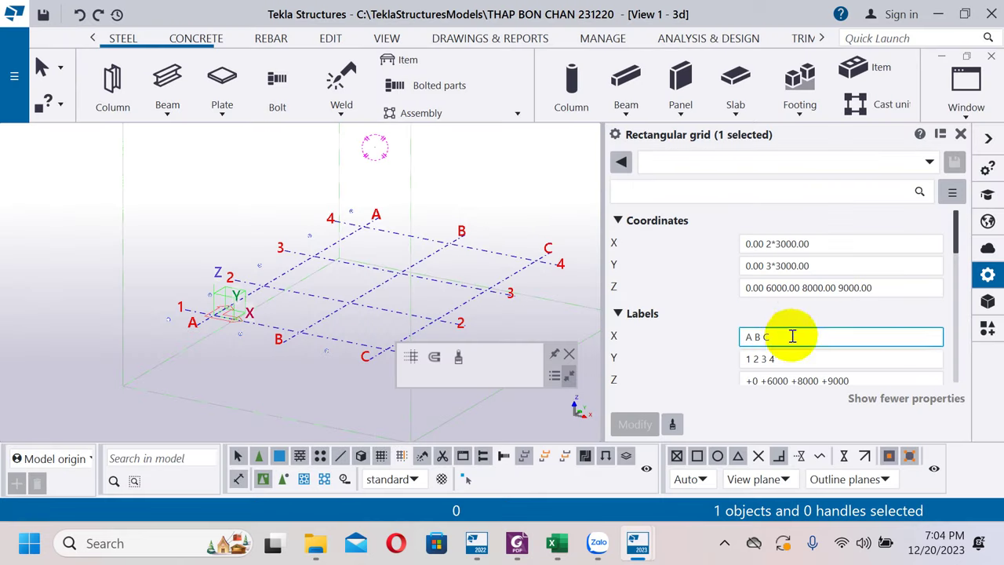
{"action": "left_click", "coordinate": [862, 286]}
{"action": "left_click", "coordinate": [858, 263]}
{"action": "left_click", "coordinate": [823, 243]}
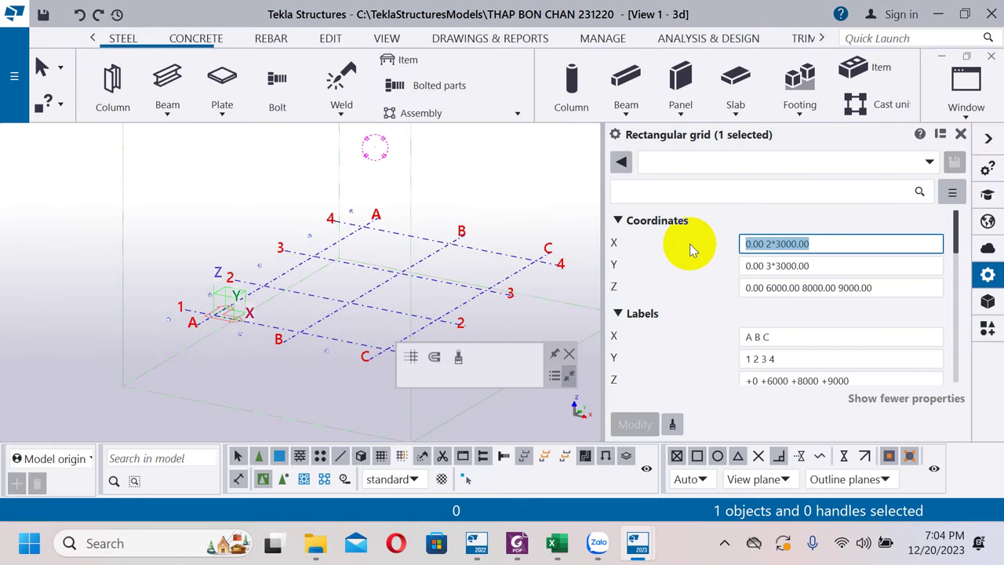
{"action": "type", "text": "0"}
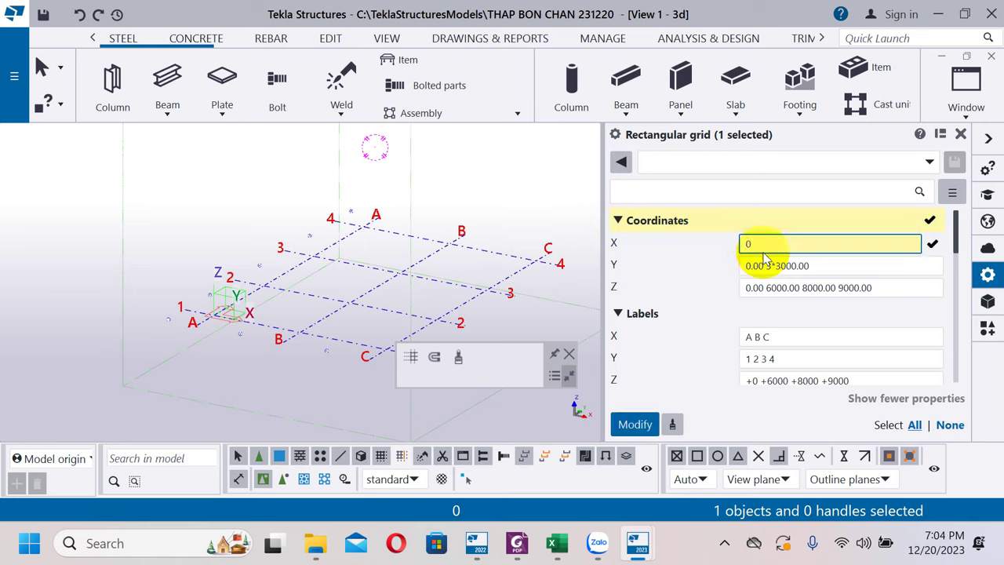
{"action": "left_click", "coordinate": [808, 266]}
{"action": "type", "text": "0"}
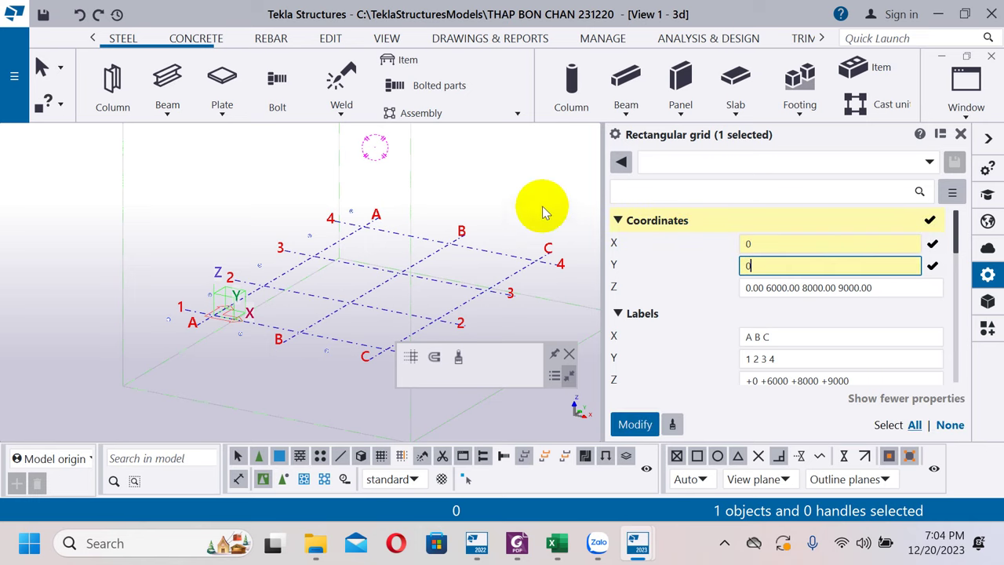
{"action": "left_click", "coordinate": [634, 424]}
{"action": "scroll", "coordinate": [157, 287], "scroll_direction": "up", "scroll_amount": 5}
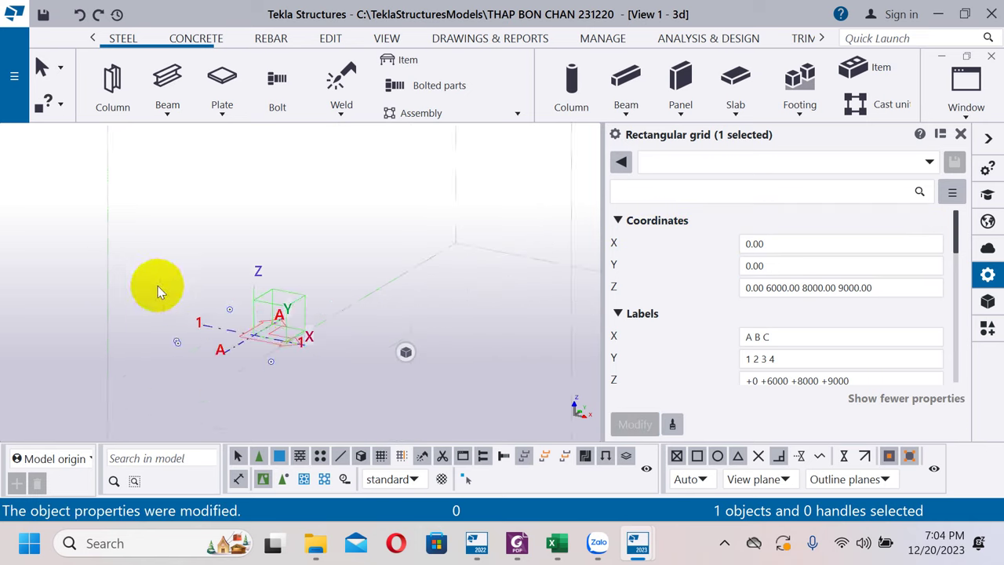
{"action": "scroll", "coordinate": [267, 329], "scroll_direction": "up", "scroll_amount": 1}
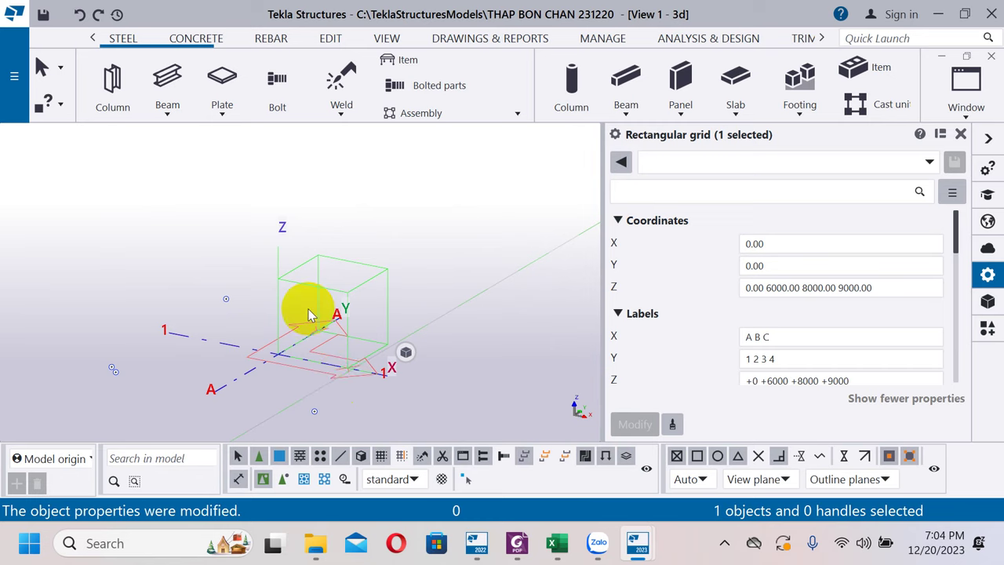
Set the rectangular grid's X coordinates to 0.00 2967 and apply the change.
{"action": "left_click", "coordinate": [807, 241]}
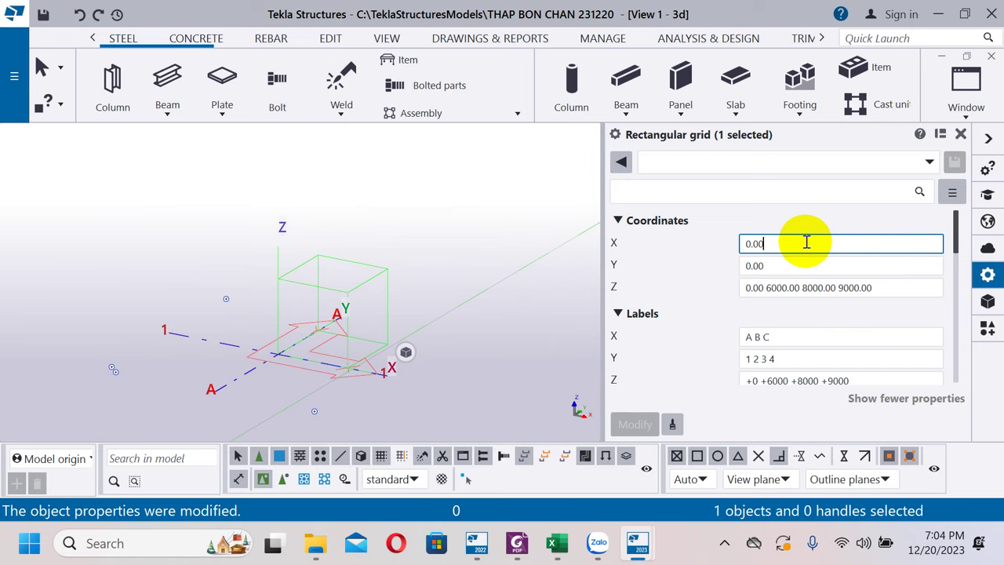
{"action": "type", "text": "29"}
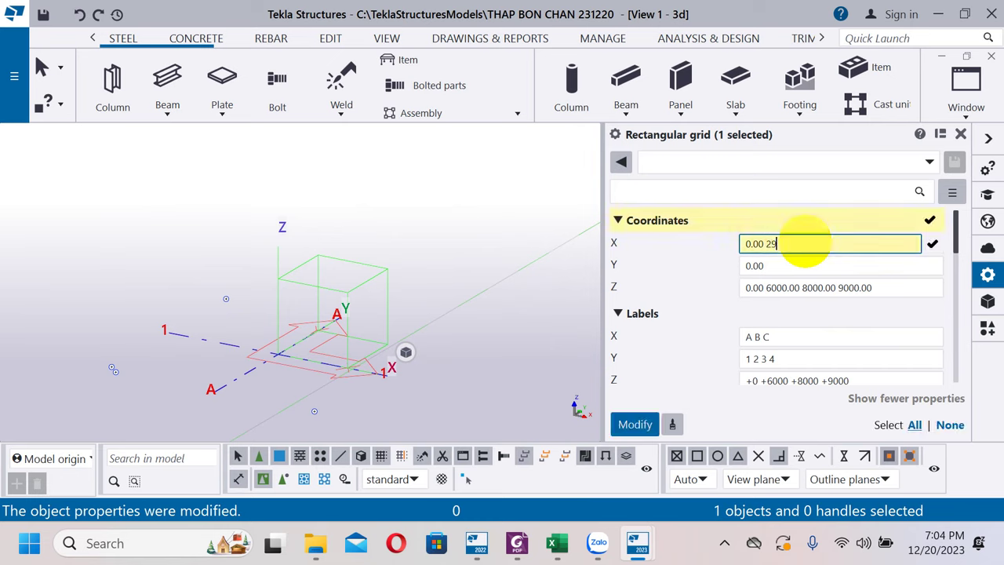
{"action": "type", "text": "67"}
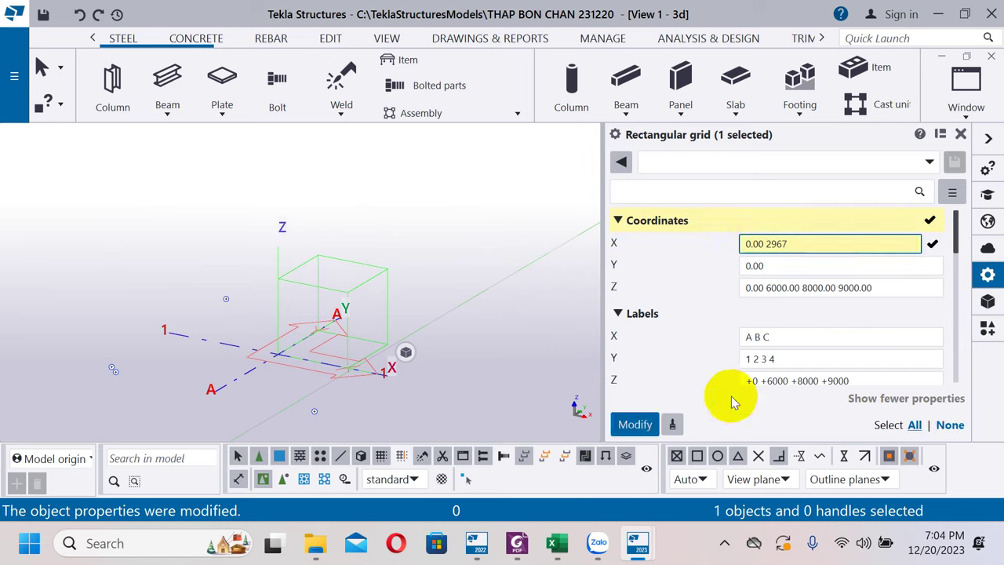
{"action": "left_click", "coordinate": [636, 424]}
{"action": "scroll", "coordinate": [188, 255], "scroll_direction": "down", "scroll_amount": 2}
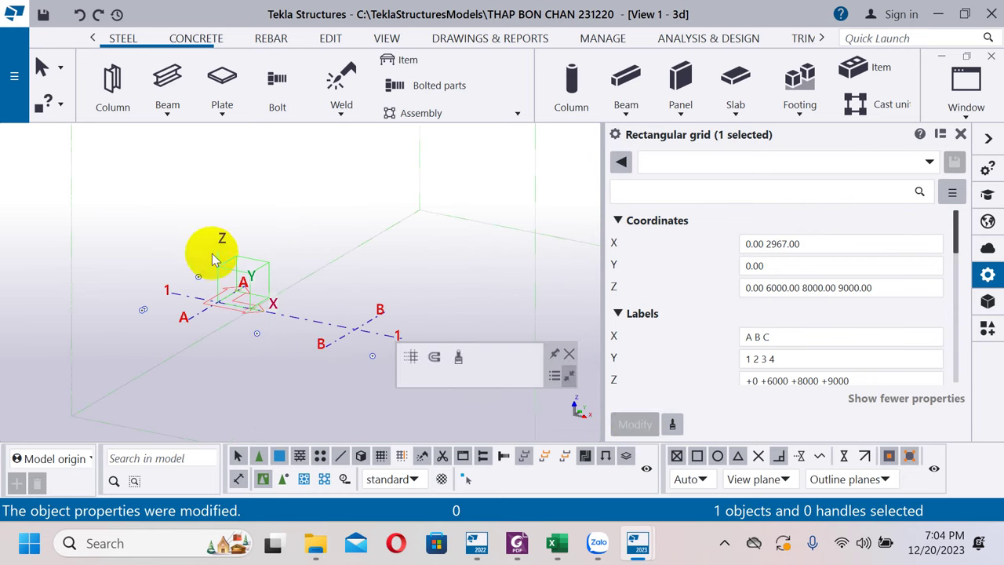
Set the rectangular grid's Y coordinates to 0.00 2967, apply the change, then deselect and reselect the grid.
{"action": "left_click", "coordinate": [778, 245]}
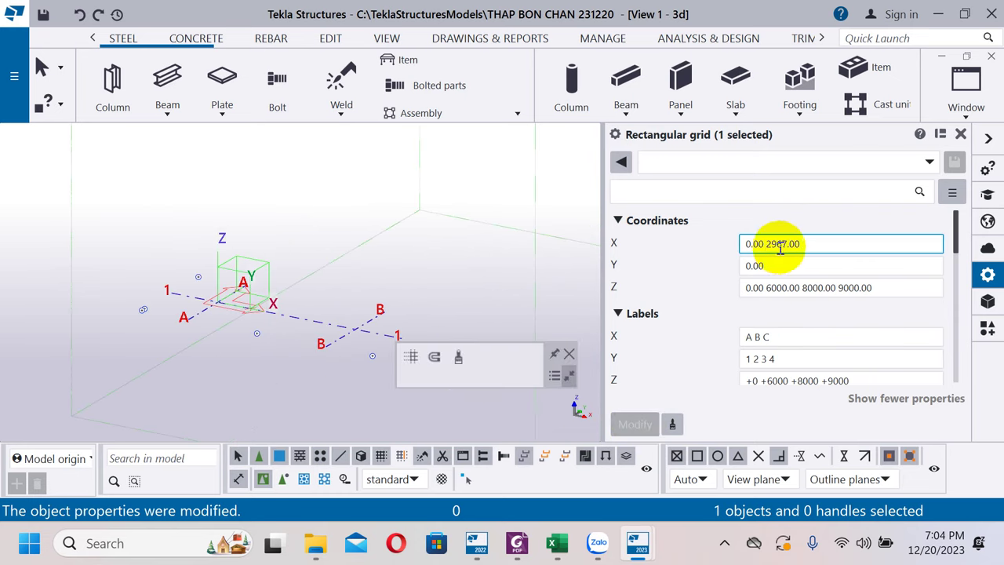
{"action": "left_click", "coordinate": [791, 267]}
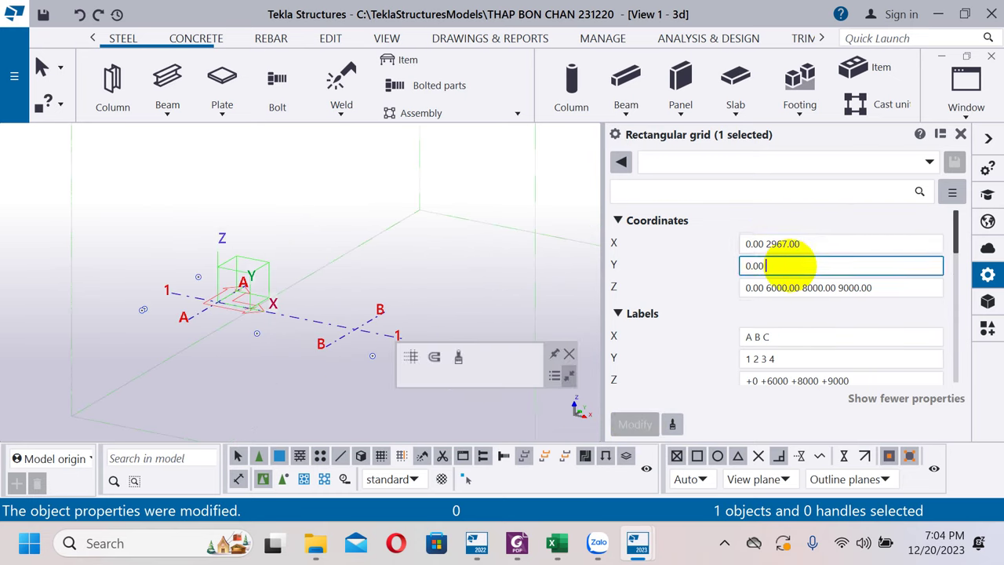
{"action": "type", "text": "296"}
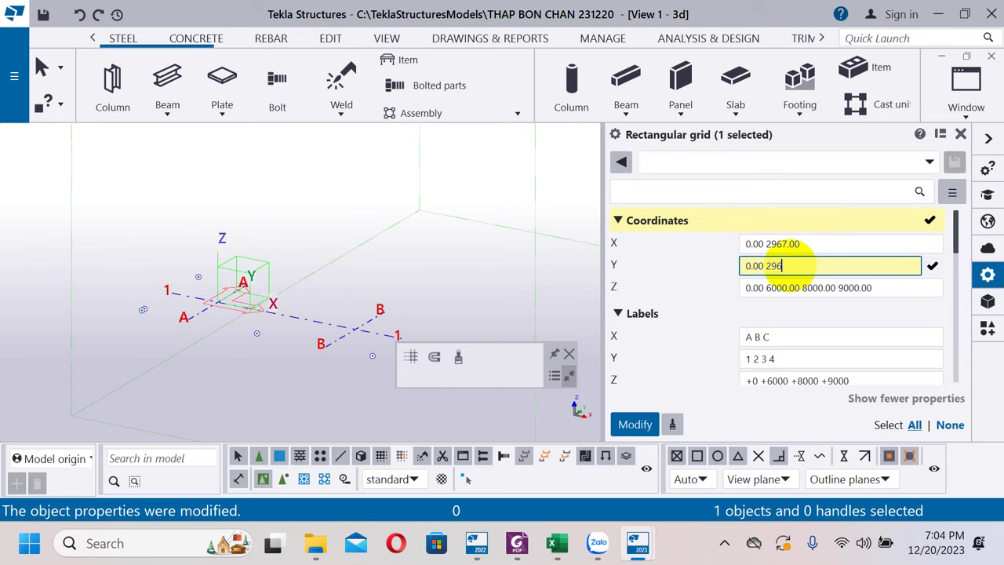
{"action": "type", "text": "7"}
{"action": "left_click", "coordinate": [636, 425]}
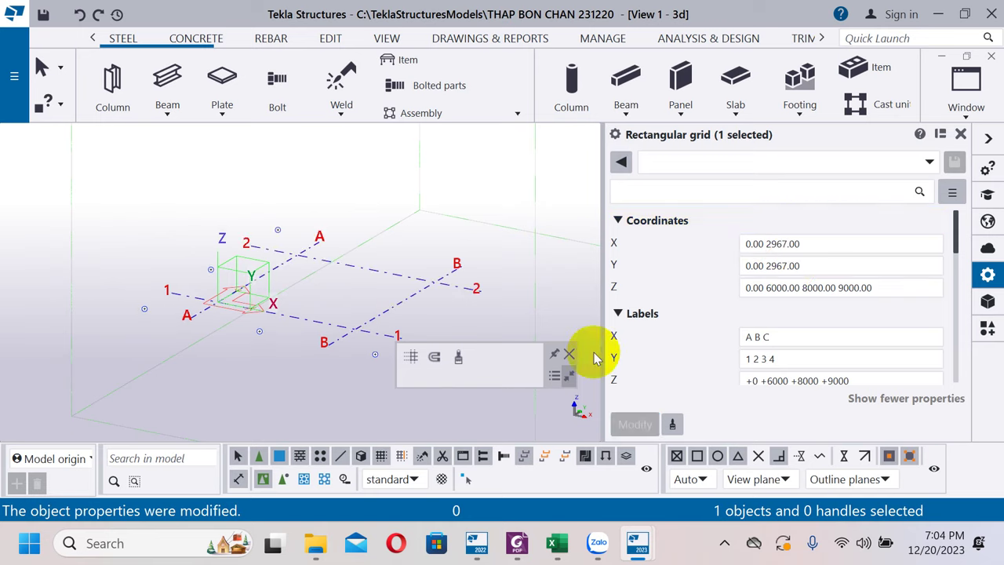
{"action": "left_click", "coordinate": [443, 204]}
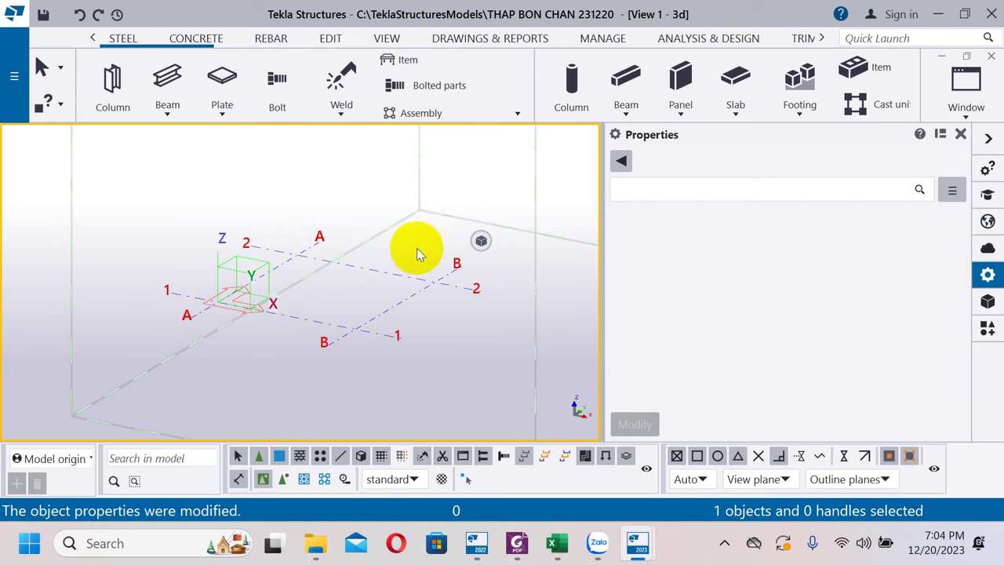
{"action": "left_click", "coordinate": [424, 293]}
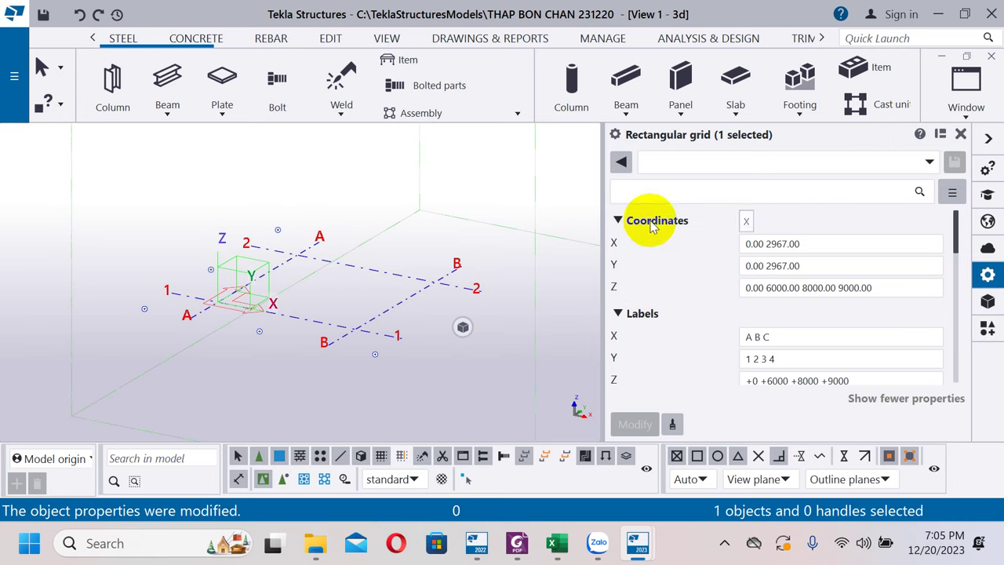
Open the Options dialog from the application settings, show the Components category, and move the dialog clear of the grid.
{"action": "left_click", "coordinate": [13, 77]}
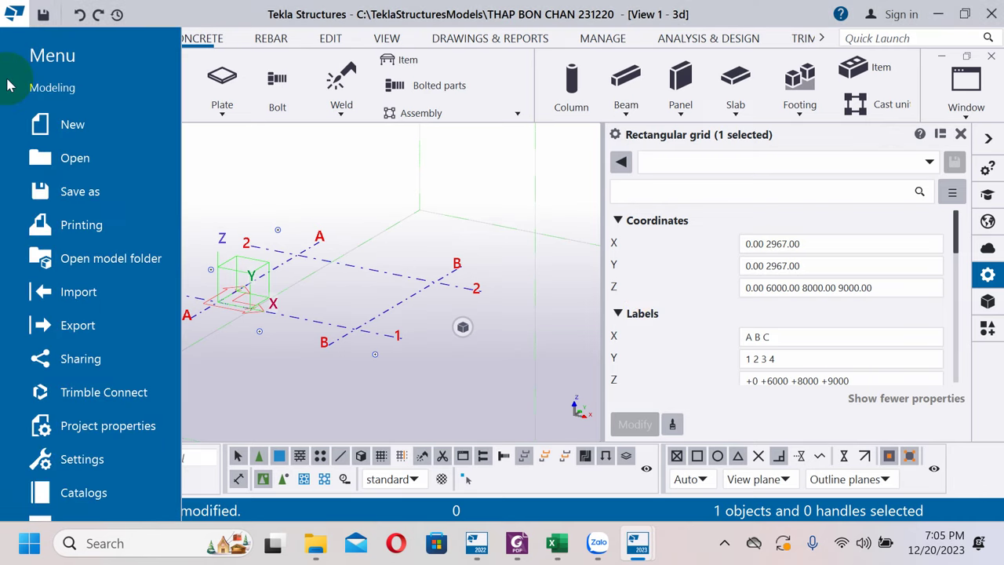
{"action": "scroll", "coordinate": [68, 345], "scroll_direction": "down", "scroll_amount": 4}
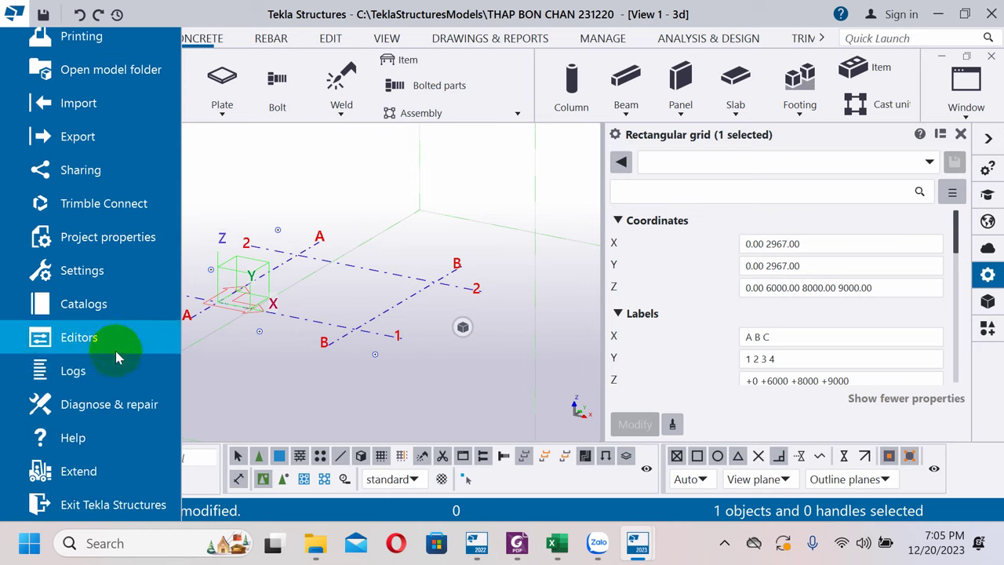
{"action": "scroll", "coordinate": [122, 353], "scroll_direction": "up", "scroll_amount": 4}
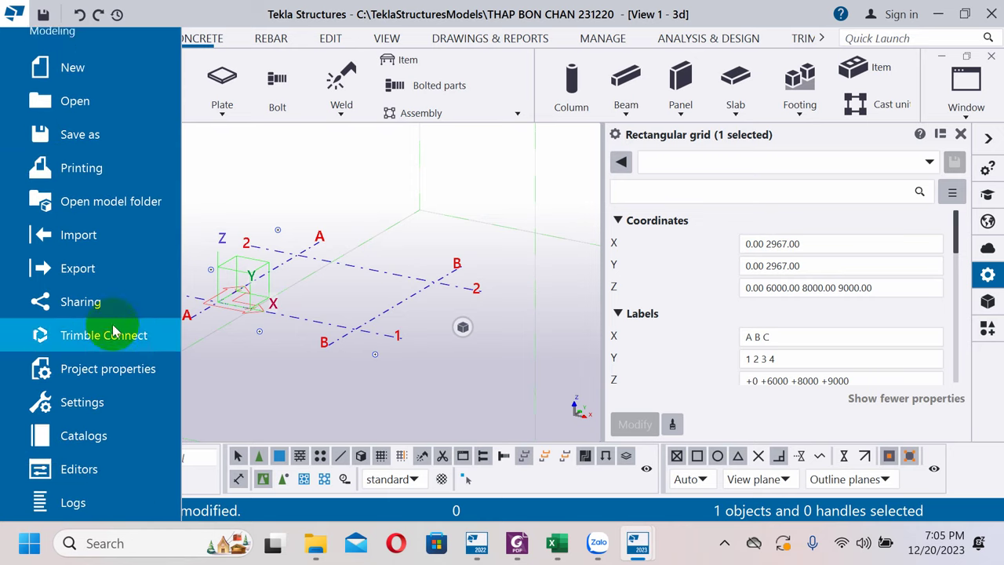
{"action": "scroll", "coordinate": [129, 259], "scroll_direction": "down", "scroll_amount": 3}
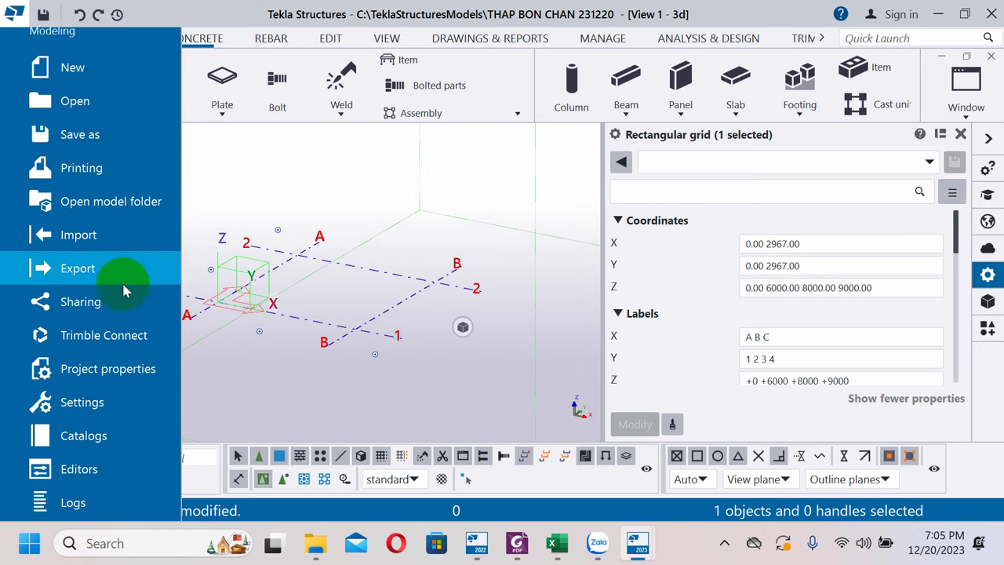
{"action": "scroll", "coordinate": [125, 259], "scroll_direction": "up", "scroll_amount": 4}
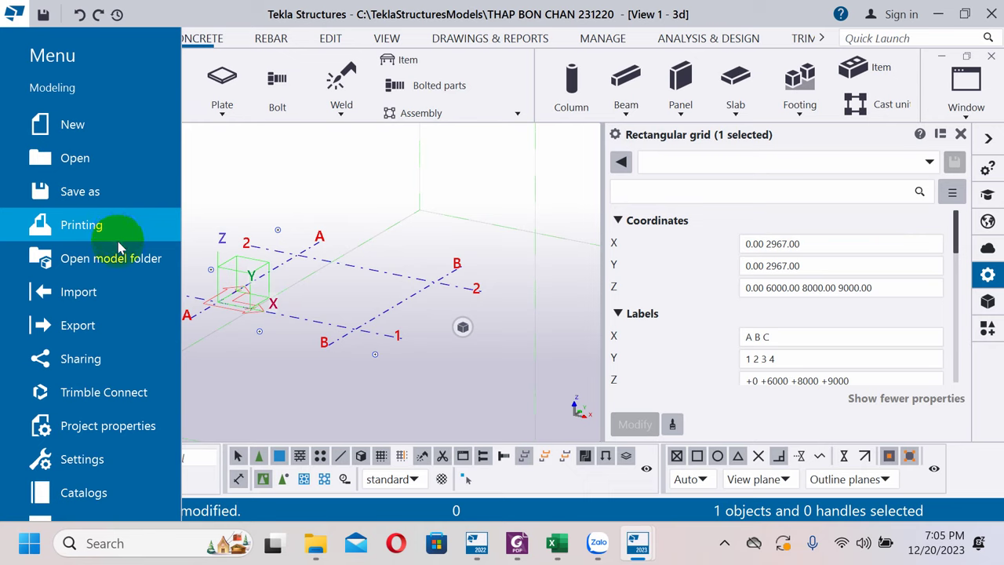
{"action": "scroll", "coordinate": [126, 314], "scroll_direction": "down", "scroll_amount": 1}
{"action": "left_click", "coordinate": [129, 411]}
{"action": "left_click", "coordinate": [226, 93]}
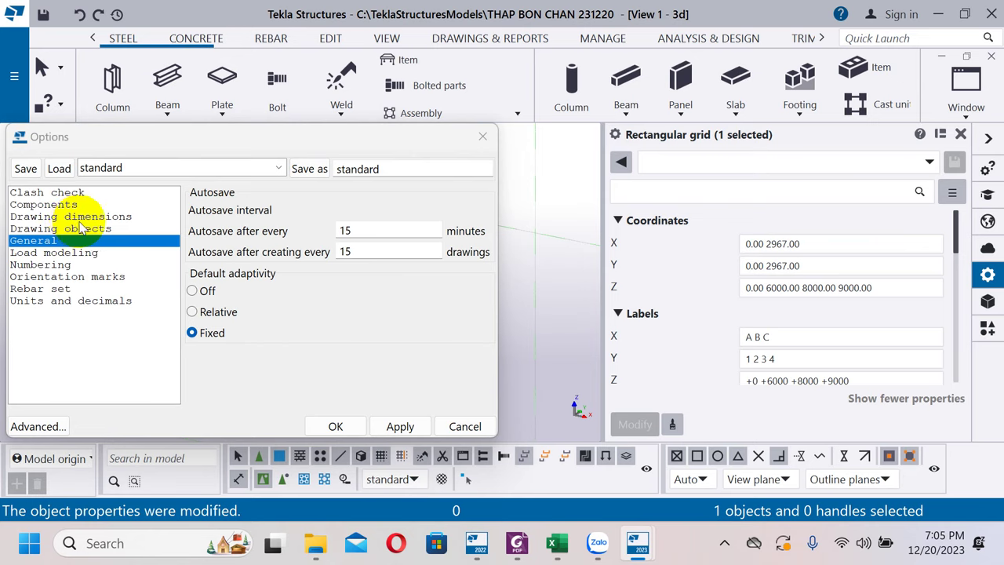
{"action": "left_click", "coordinate": [60, 206]}
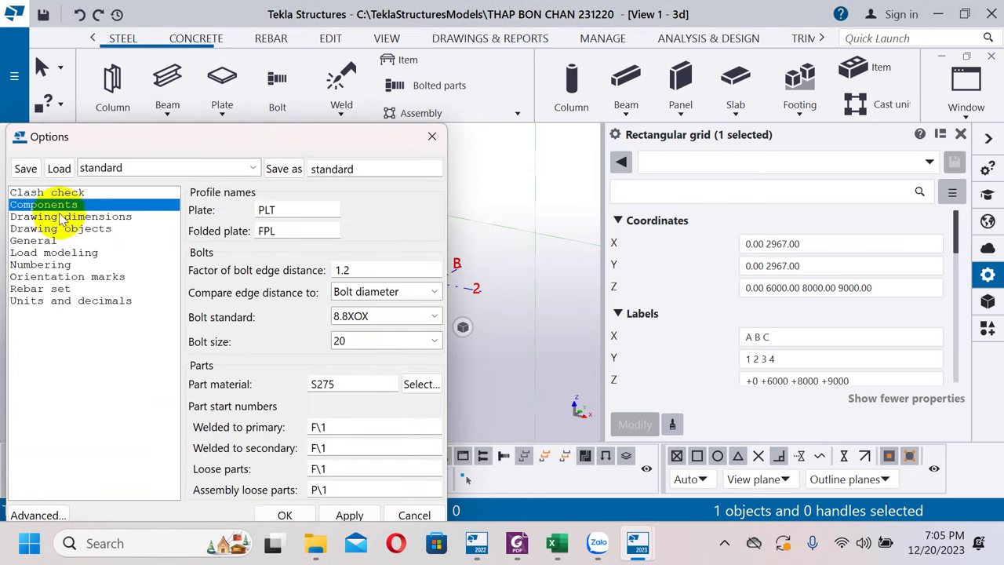
{"action": "left_click_drag", "start_coordinate": [151, 139], "coordinate": [565, 38]}
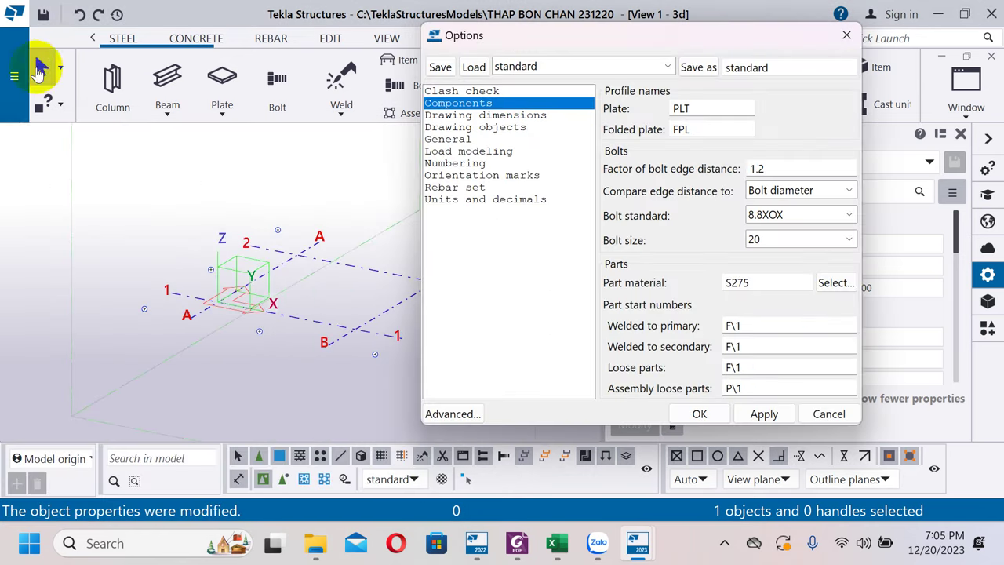
Bring up the Options dialog's Units and decimals settings and move the dialog fully into view.
{"action": "left_click", "coordinate": [15, 77]}
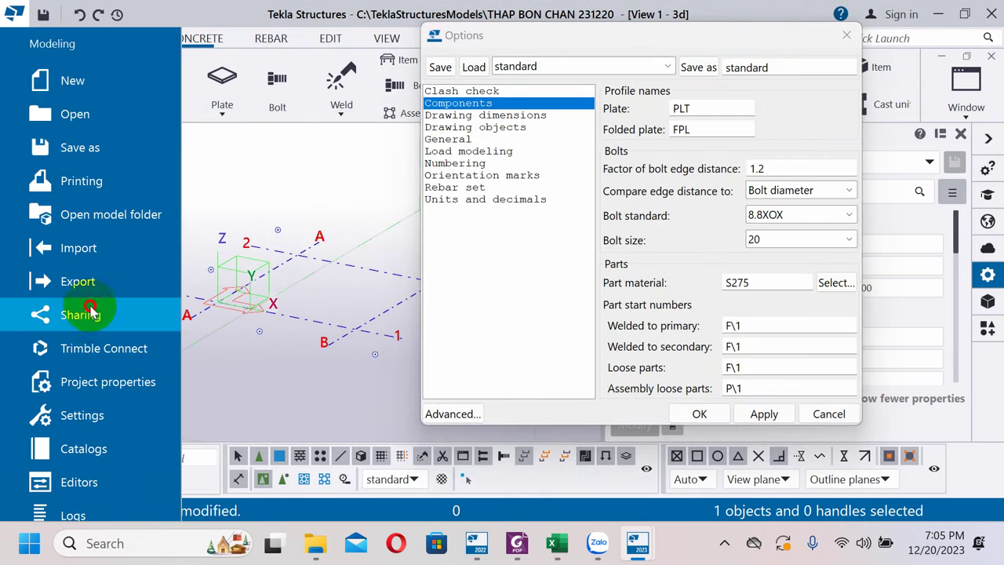
{"action": "left_click", "coordinate": [83, 414]}
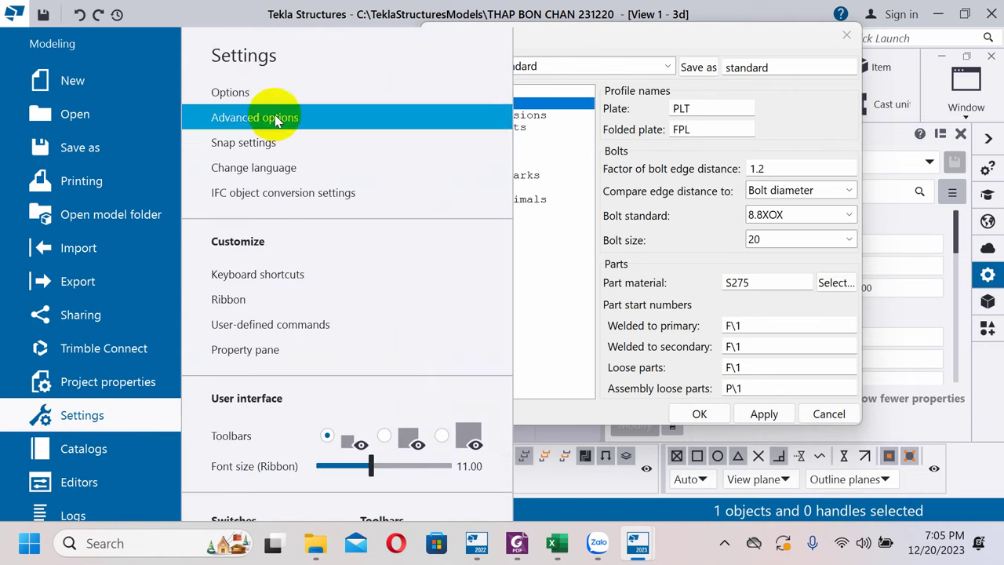
{"action": "left_click", "coordinate": [235, 91]}
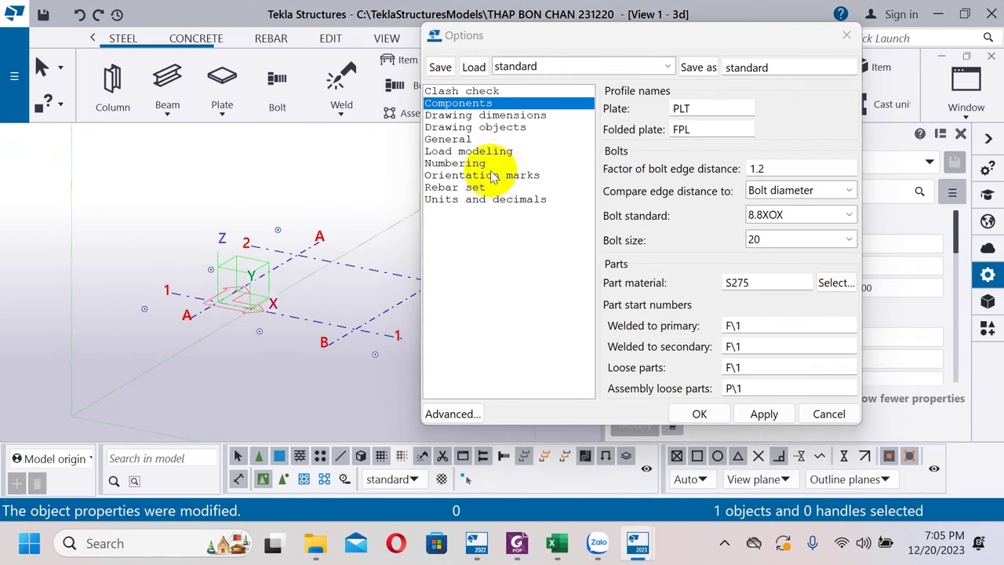
{"action": "left_click", "coordinate": [485, 201]}
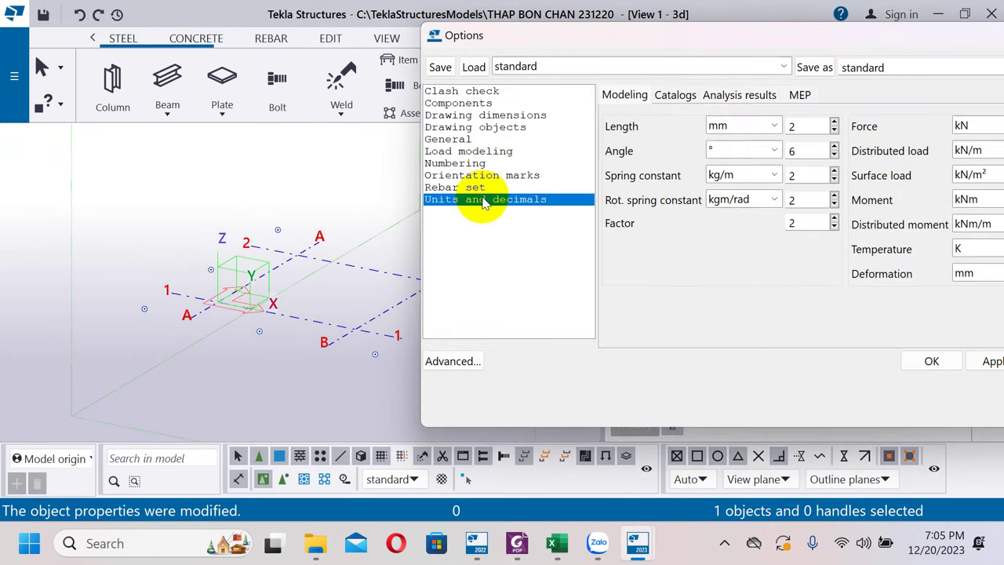
{"action": "left_click_drag", "start_coordinate": [637, 41], "coordinate": [473, 57]}
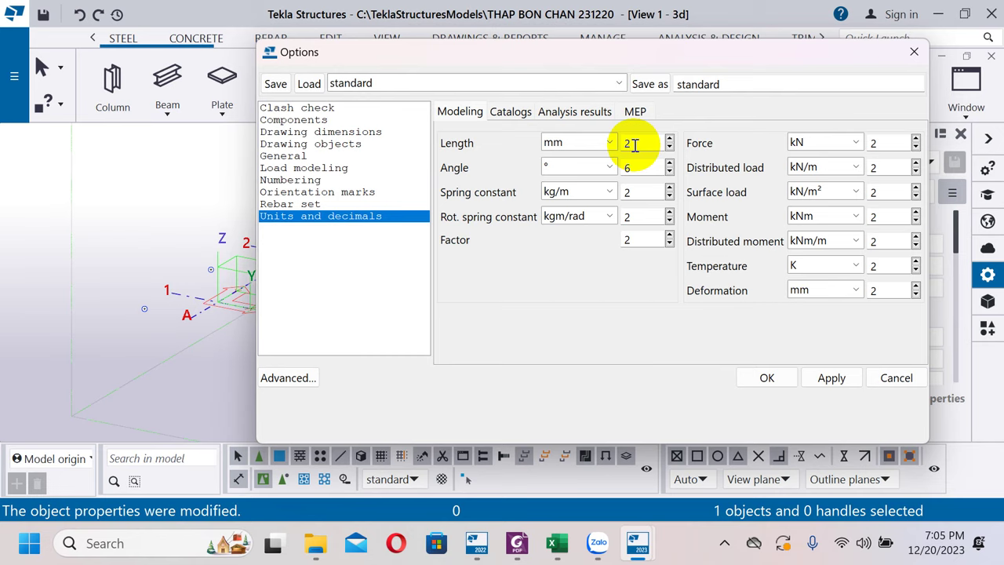
{"action": "left_click", "coordinate": [14, 76]}
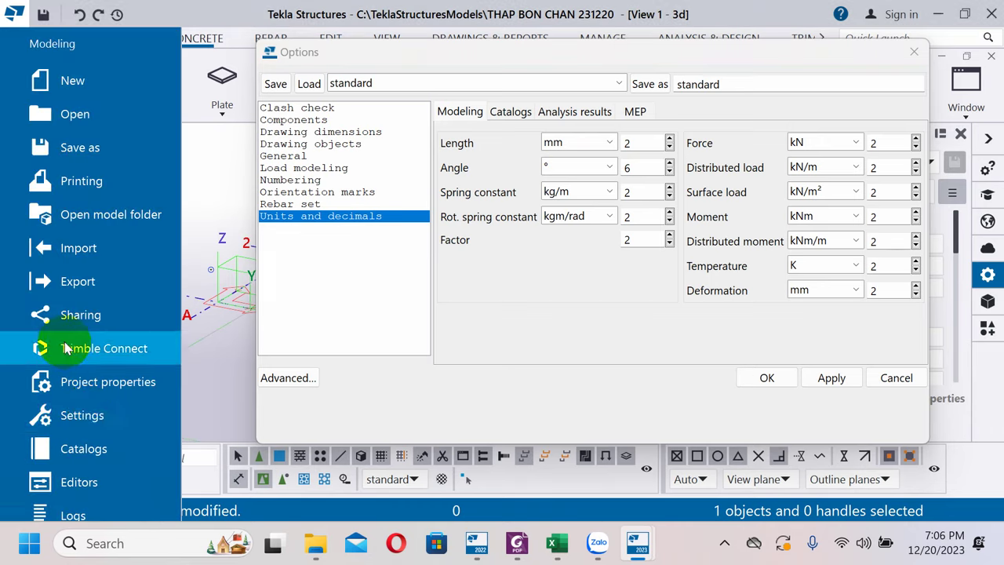
{"action": "left_click", "coordinate": [89, 417]}
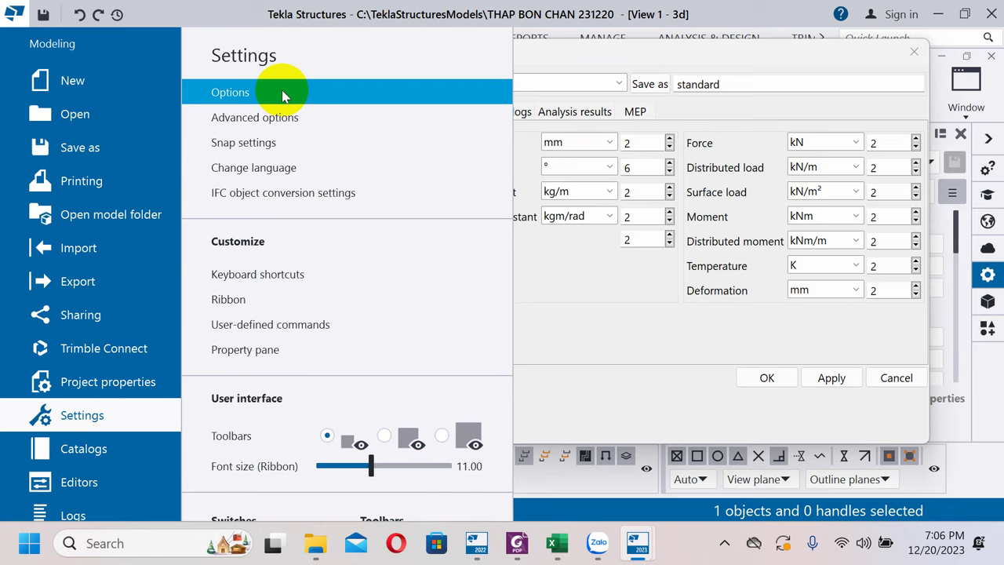
{"action": "left_click", "coordinate": [216, 97]}
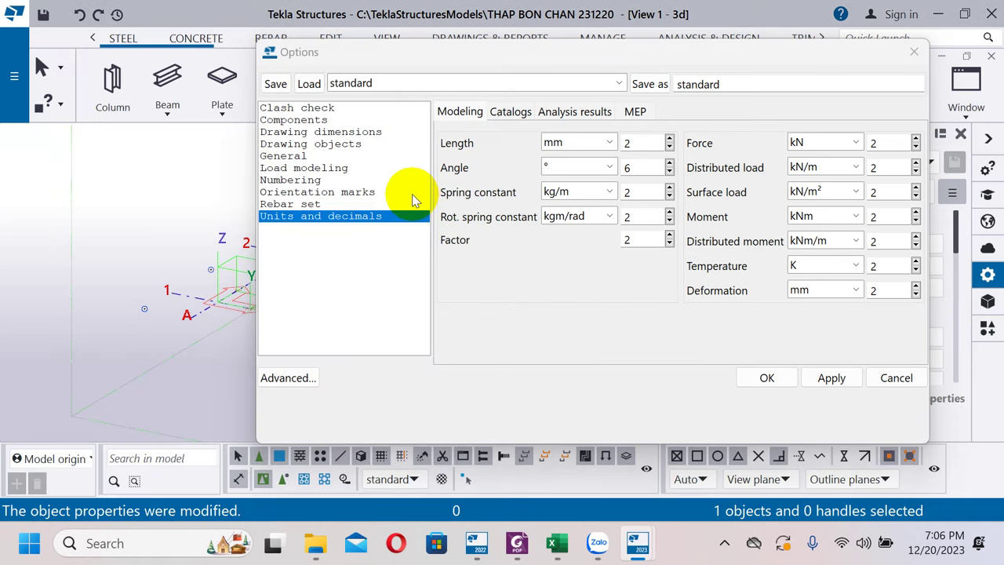
Set the modeling length precision to 0 decimals and apply it.
{"action": "double_click", "coordinate": [620, 145]}
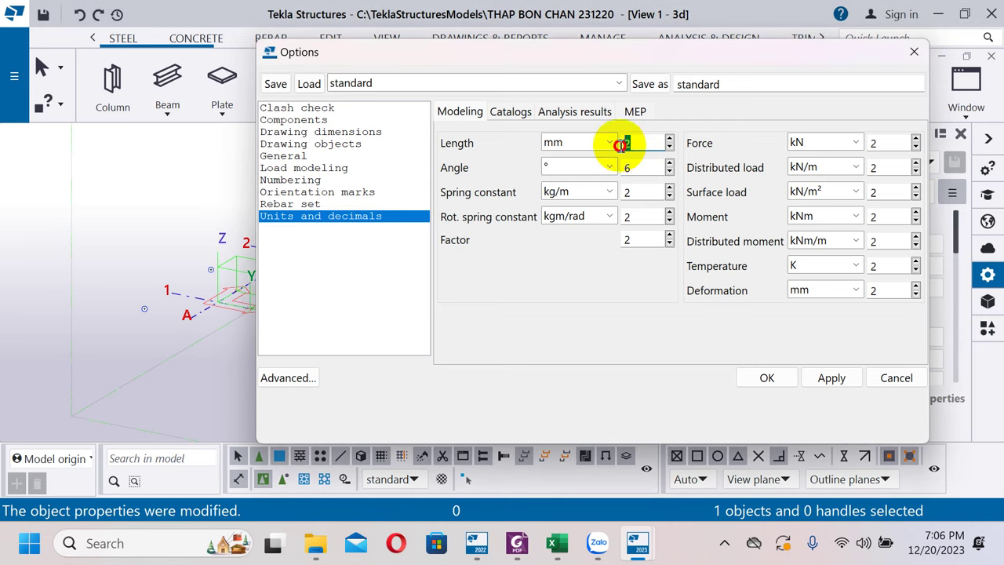
{"action": "type", "text": "0"}
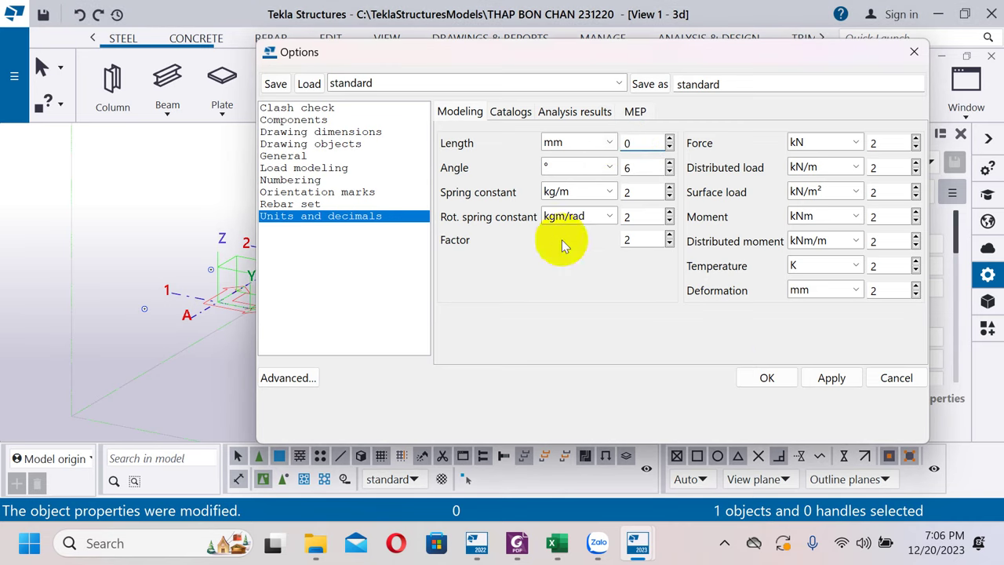
{"action": "left_click", "coordinate": [838, 378]}
Set the modeling length precision to 1 decimal, apply it, and close the Options dialog with the change accepted.
{"action": "double_click", "coordinate": [637, 143]}
{"action": "type", "text": "1"}
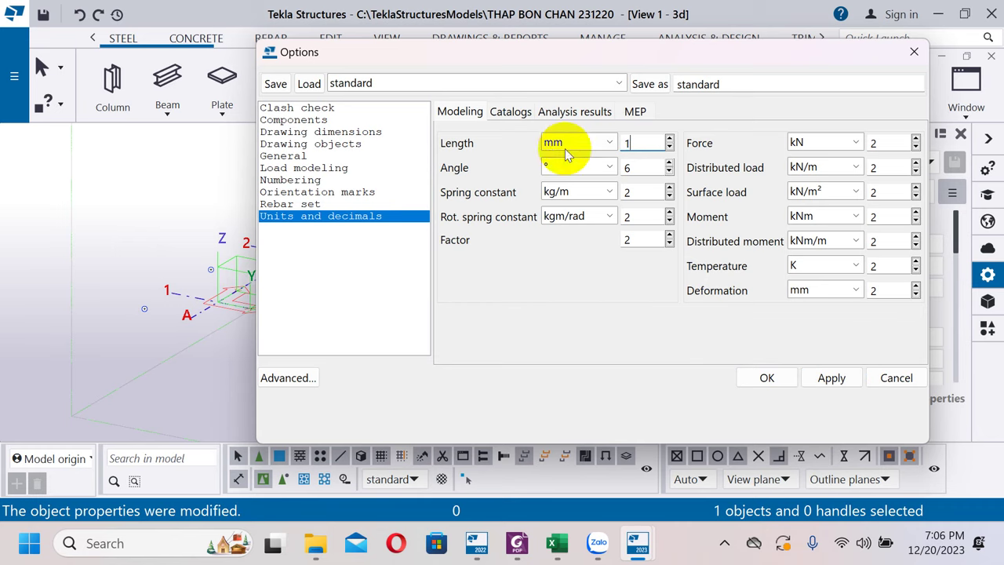
{"action": "left_click", "coordinate": [830, 378]}
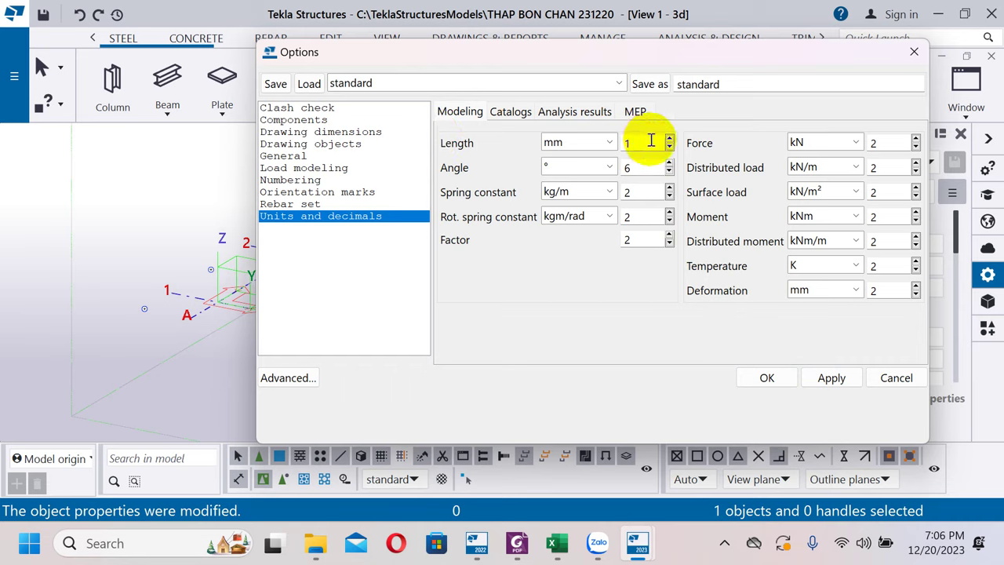
{"action": "left_click", "coordinate": [767, 378]}
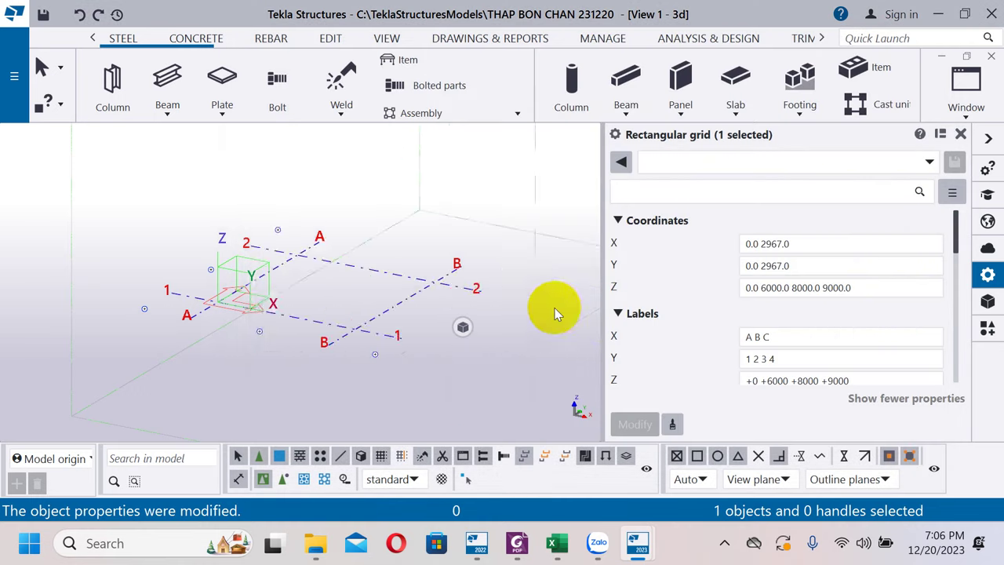
Deselect and reselect the rectangular grid, then check the decimal format of its X and Y coordinates.
{"action": "left_click", "coordinate": [493, 207]}
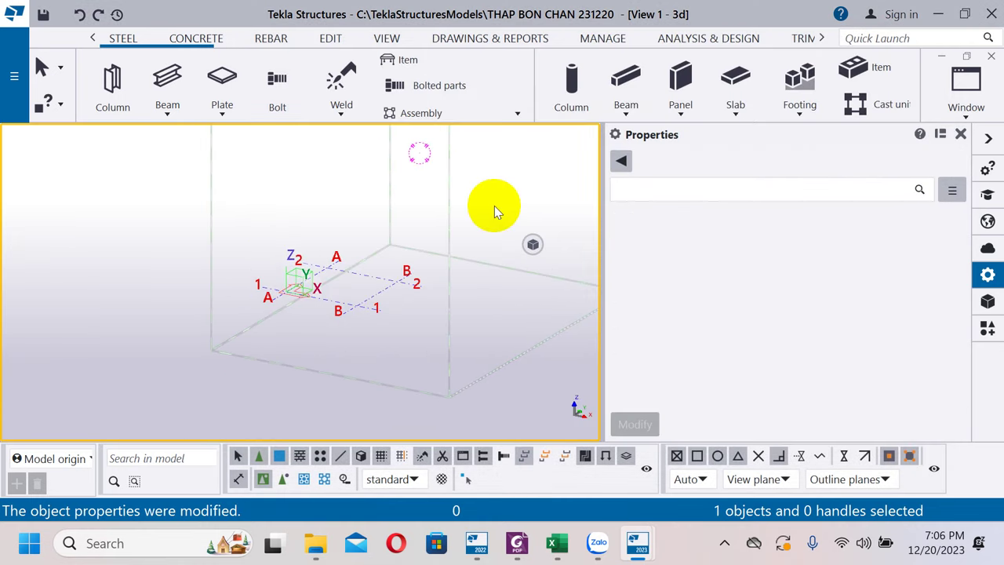
{"action": "scroll", "coordinate": [392, 280], "scroll_direction": "up", "scroll_amount": 5}
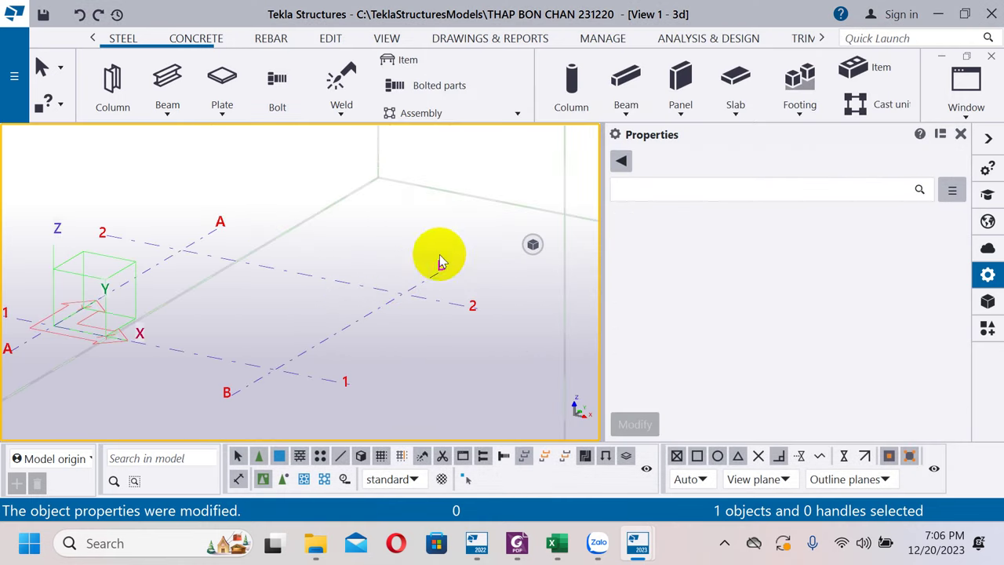
{"action": "left_click", "coordinate": [412, 290]}
{"action": "left_click", "coordinate": [825, 242]}
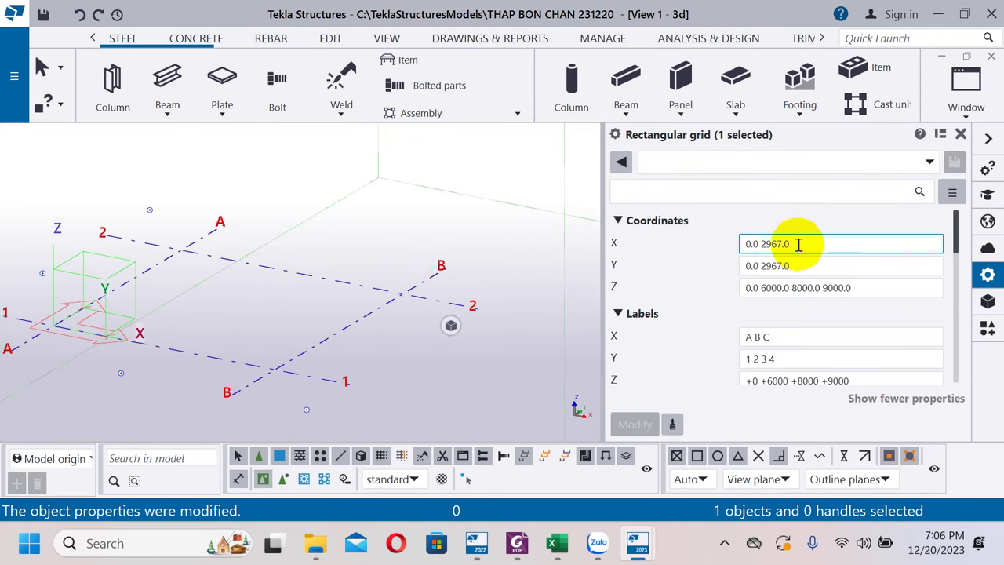
{"action": "left_click", "coordinate": [808, 265]}
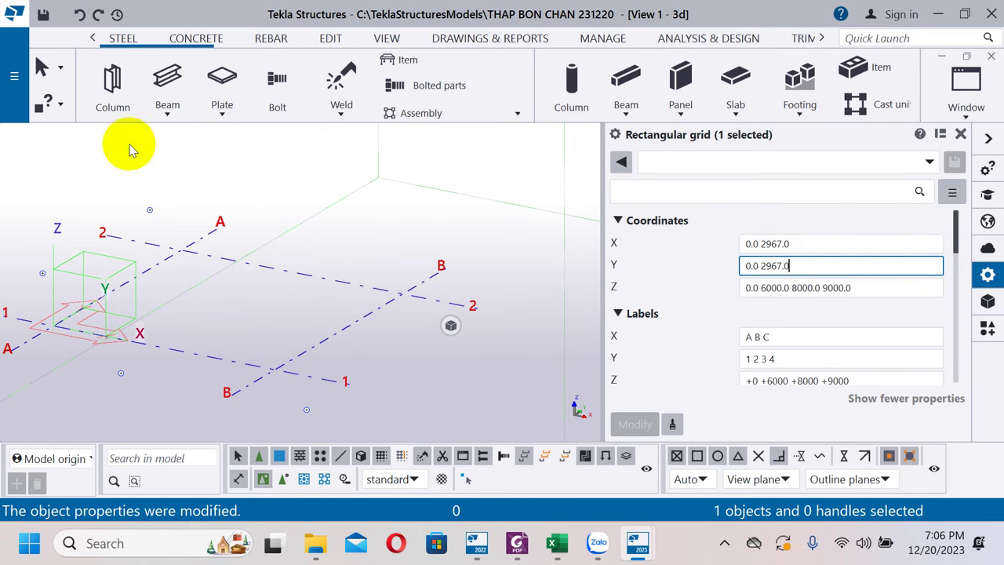
{"action": "left_click", "coordinate": [3, 69]}
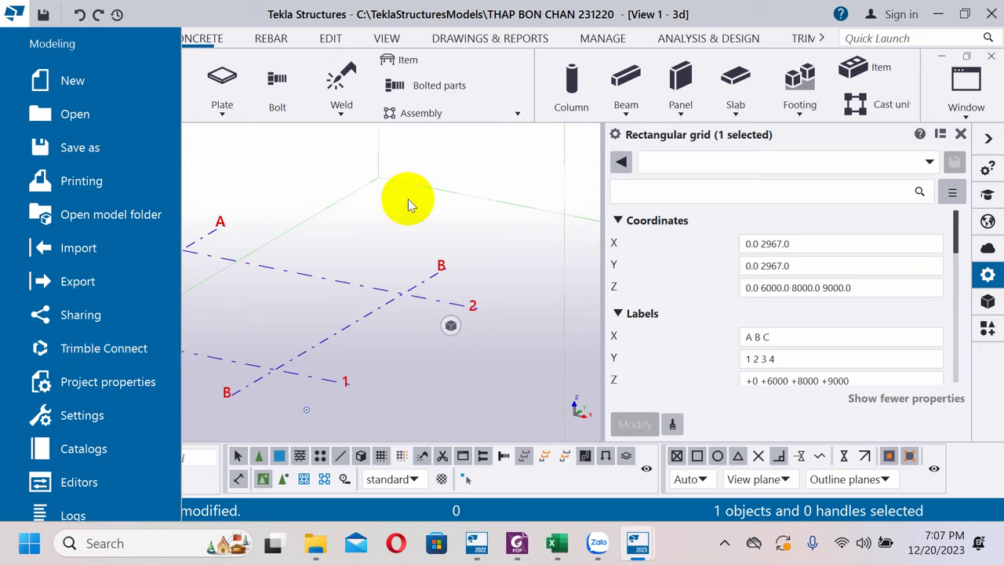
{"action": "left_click", "coordinate": [453, 232]}
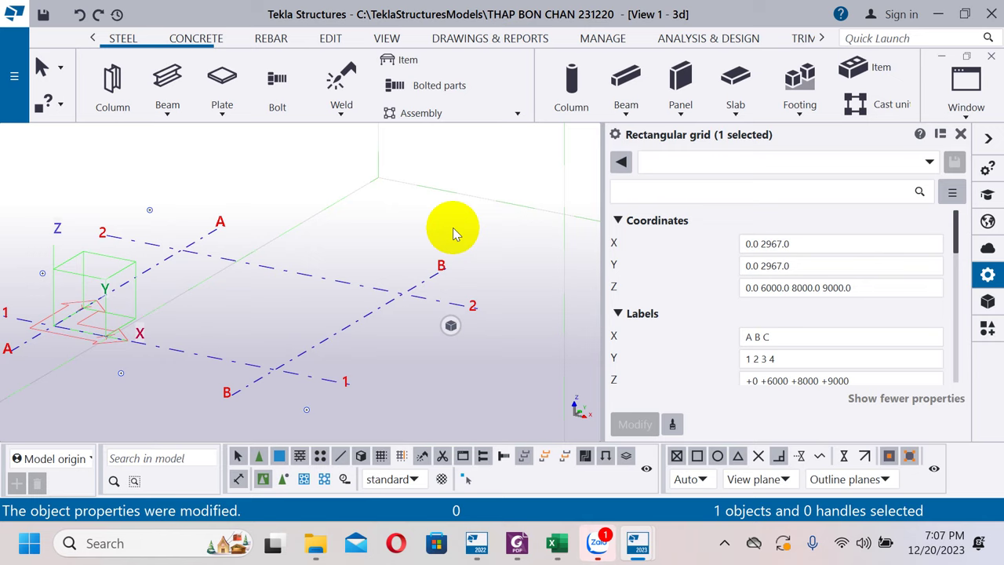
{"action": "left_click", "coordinate": [326, 335]}
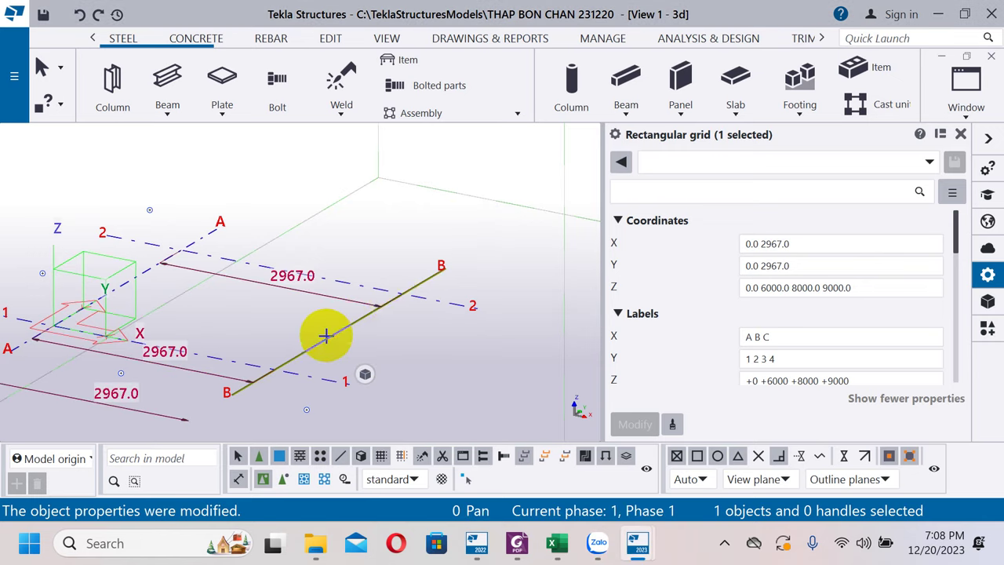
{"action": "left_click", "coordinate": [453, 345]}
{"action": "left_click_drag", "start_coordinate": [378, 255], "coordinate": [78, 396]}
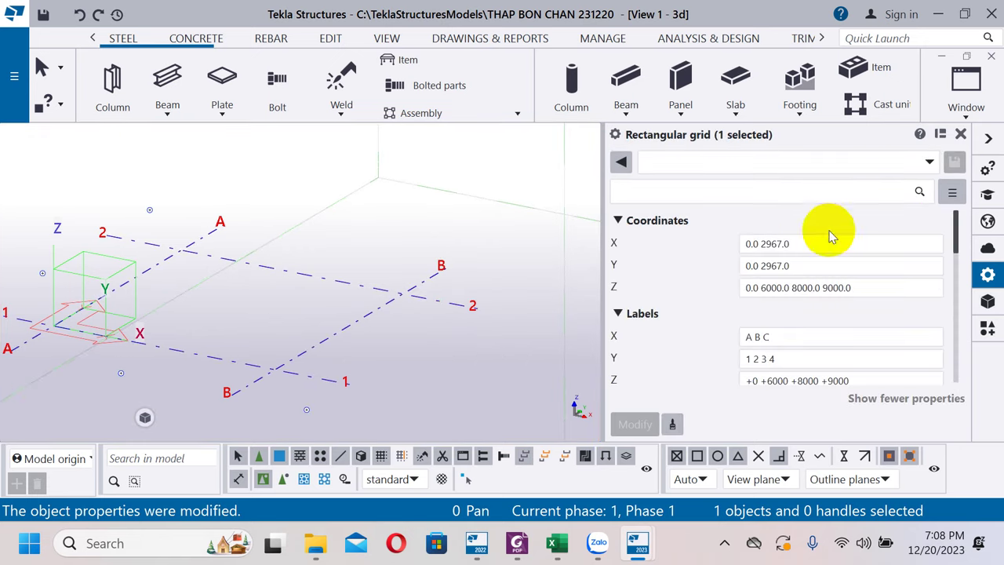
Enter 0.0 2660 for both the X and Y coordinates of the rectangular grid.
{"action": "left_click_drag", "start_coordinate": [811, 244], "coordinate": [765, 242]}
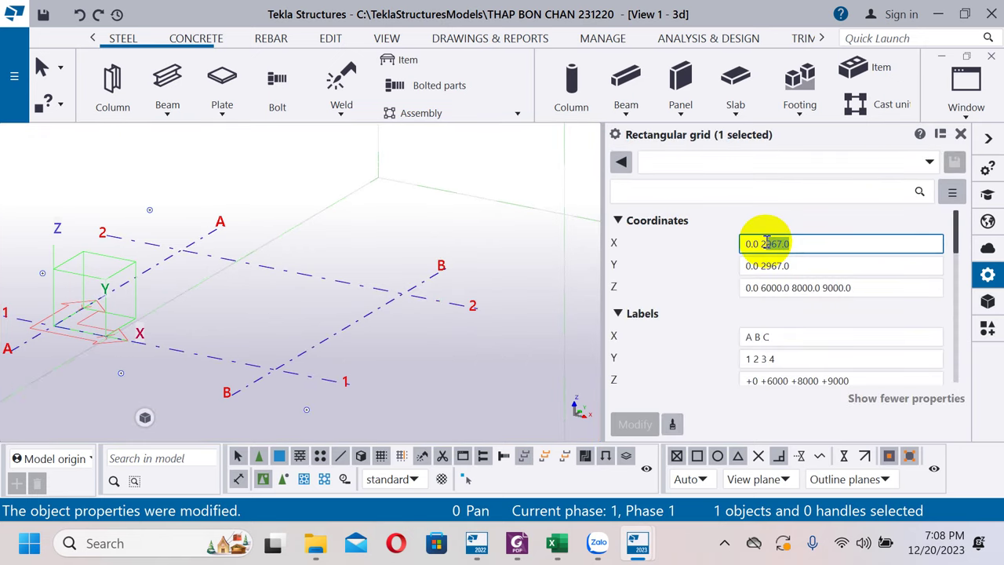
{"action": "type", "text": "2660"}
{"action": "left_click", "coordinate": [790, 265]}
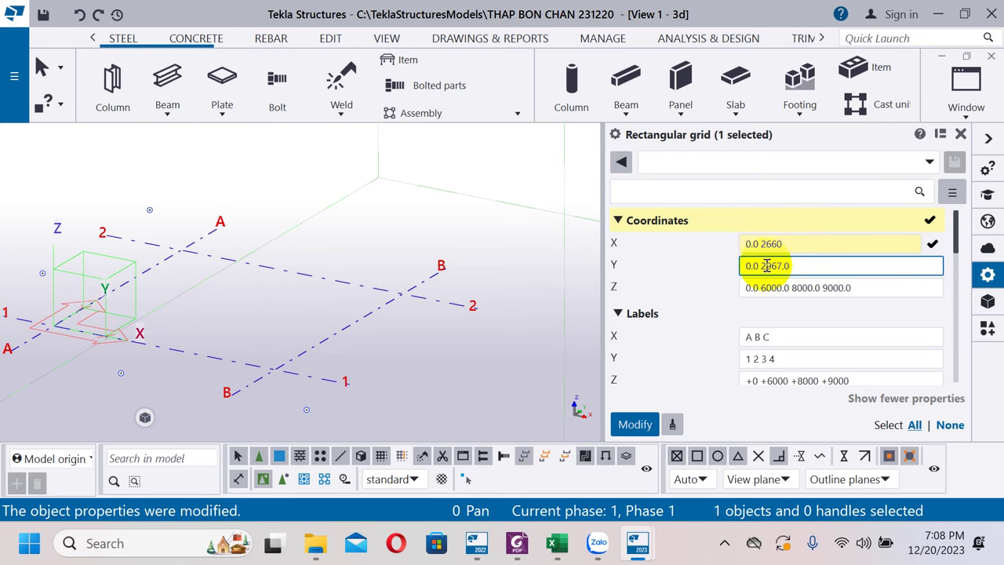
{"action": "left_click_drag", "start_coordinate": [762, 265], "coordinate": [801, 263]}
{"action": "type", "text": "2660"}
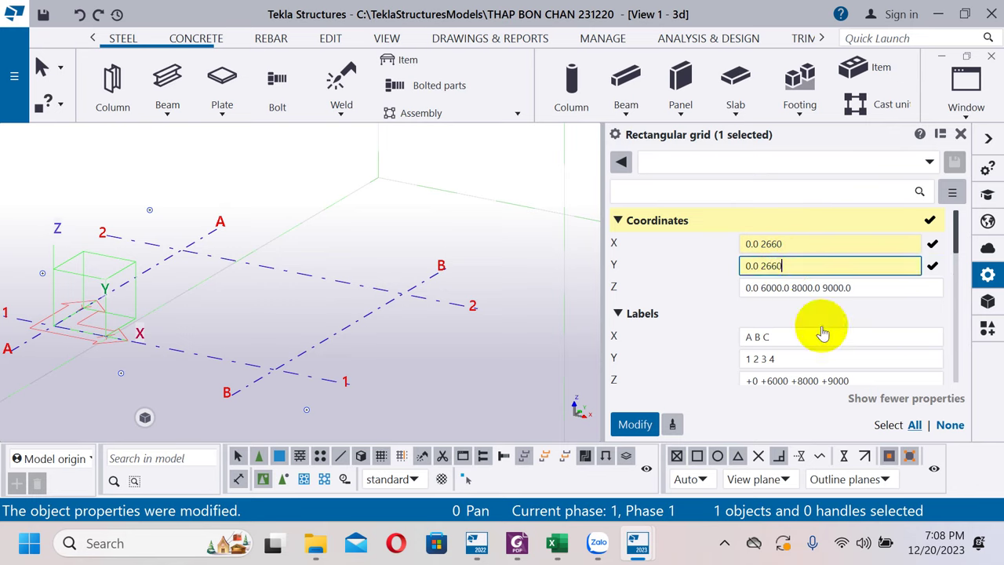
{"action": "left_click_drag", "start_coordinate": [856, 287], "coordinate": [663, 287]}
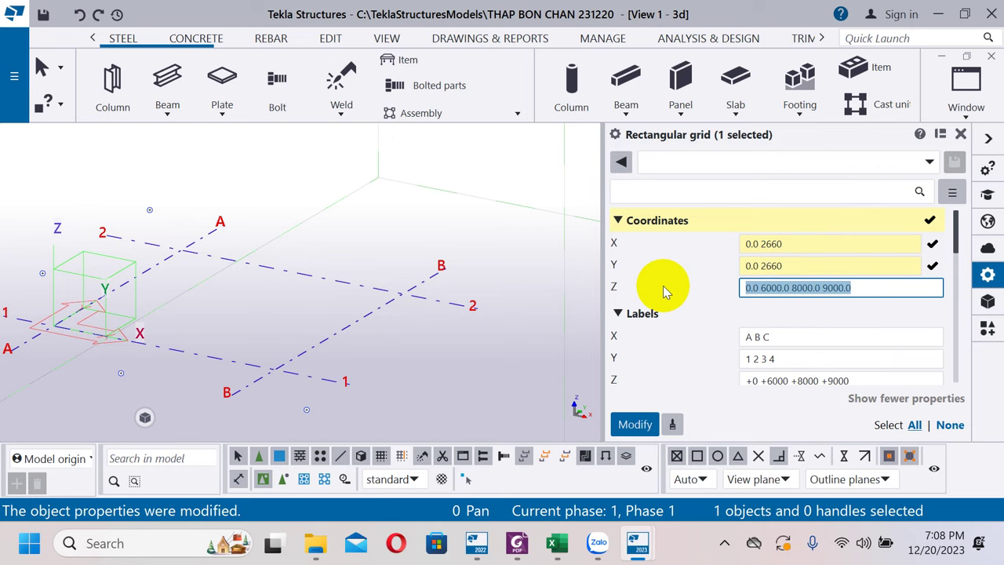
{"action": "type", "text": "0"}
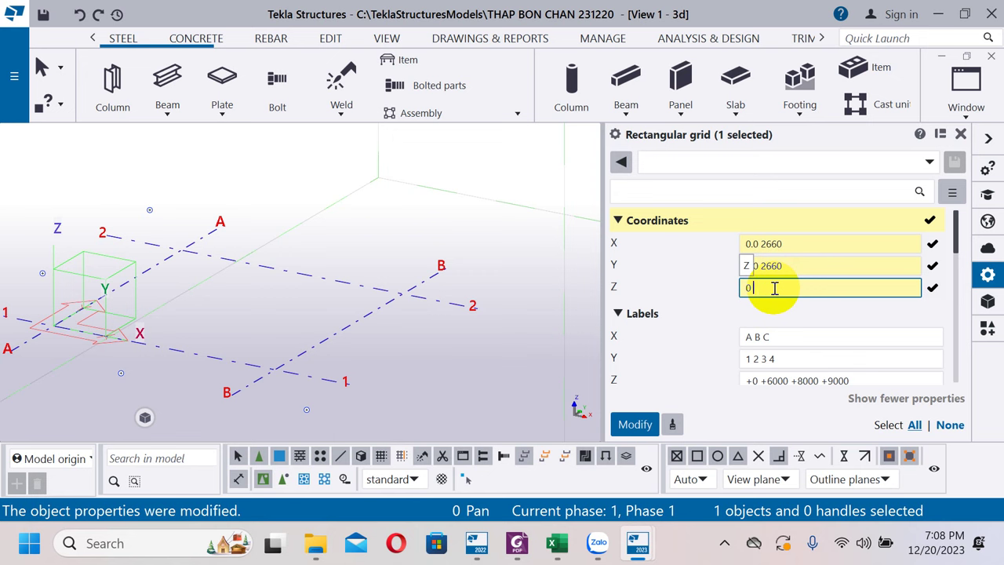
{"action": "left_click", "coordinate": [520, 552]}
{"action": "scroll", "coordinate": [701, 284], "scroll_direction": "down", "scroll_amount": 10}
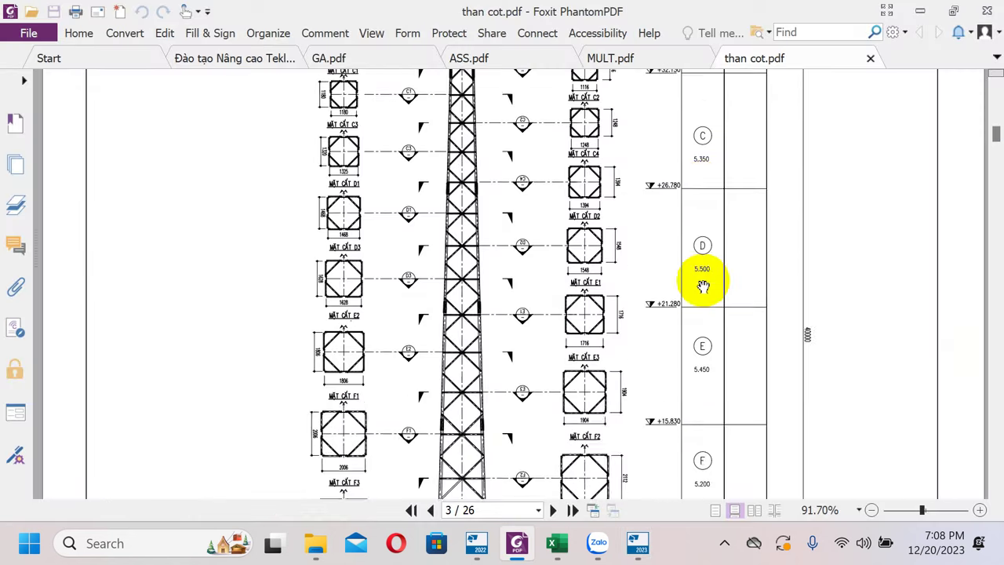
{"action": "scroll", "coordinate": [692, 340], "scroll_direction": "down", "scroll_amount": 4}
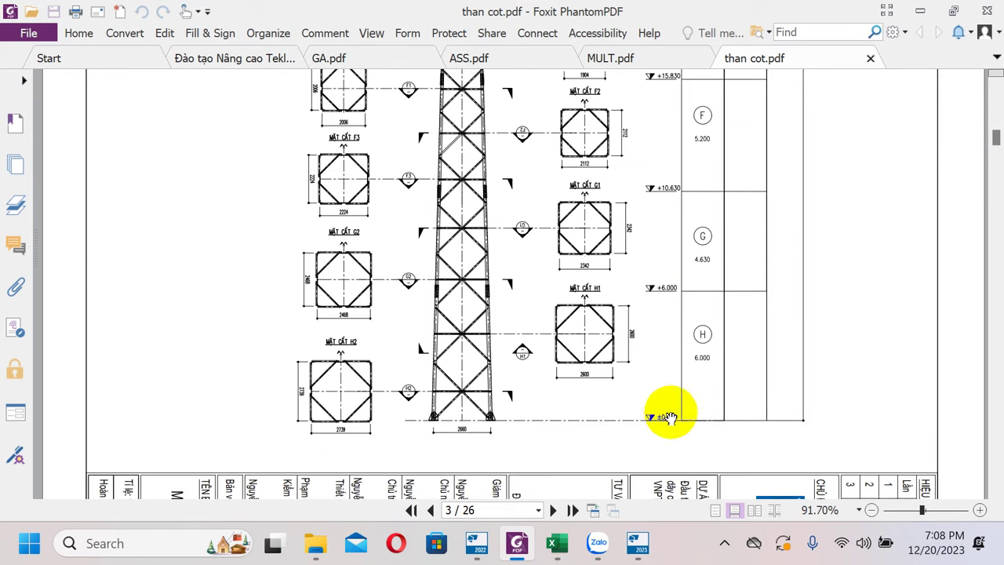
{"action": "scroll", "coordinate": [665, 290], "scroll_direction": "up", "scroll_amount": 3}
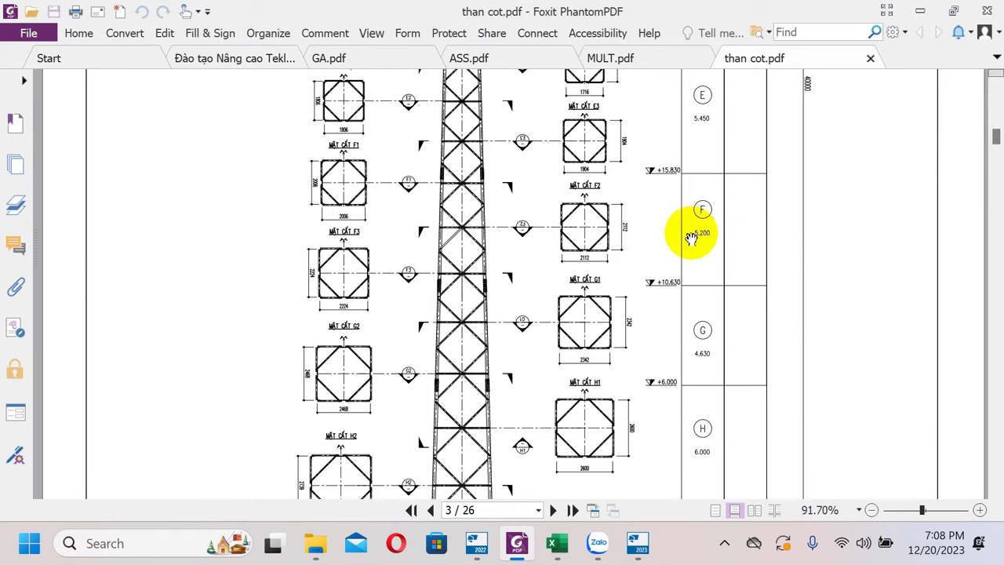
{"action": "left_click", "coordinate": [920, 11]}
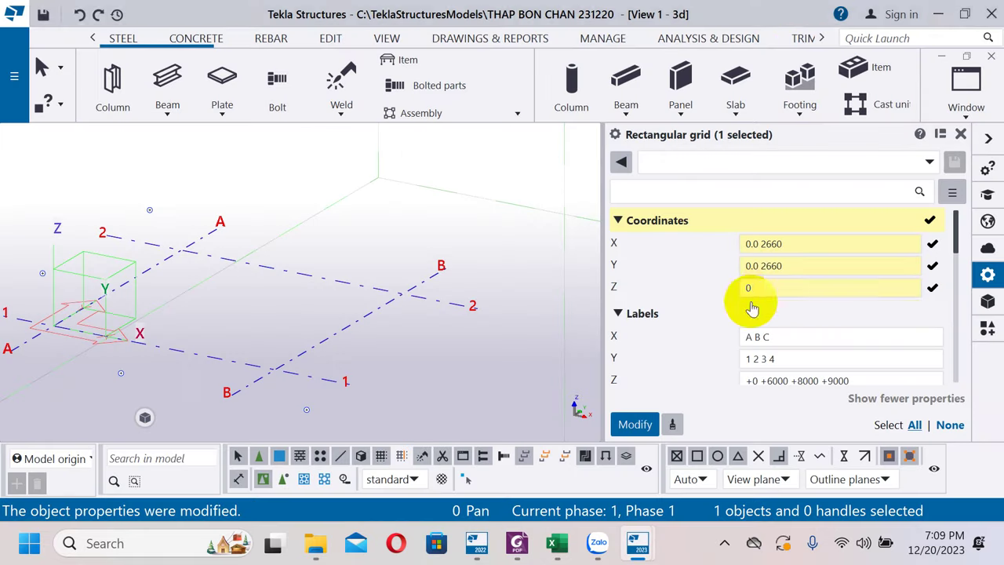
{"action": "left_click", "coordinate": [763, 289]}
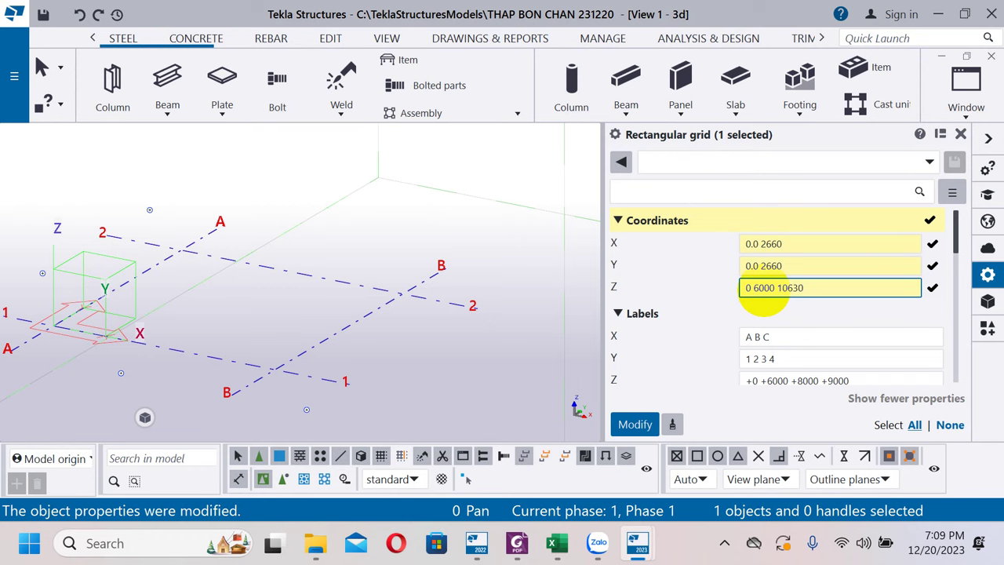
Look up the next section level in than cot.pdf and append 15830 to the grid's Z coordinates.
{"action": "left_click", "coordinate": [517, 542]}
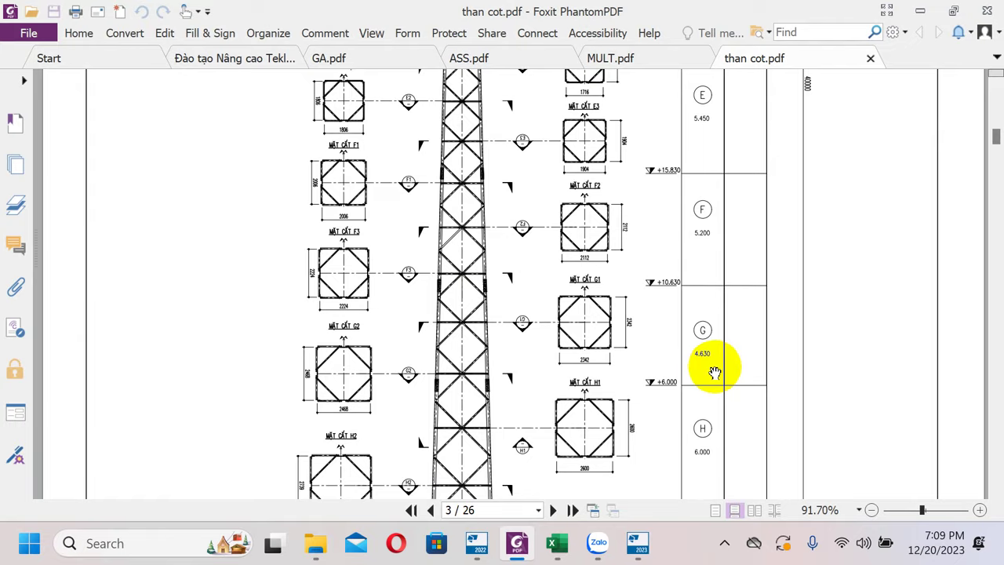
{"action": "scroll", "coordinate": [712, 365], "scroll_direction": "up", "scroll_amount": 3}
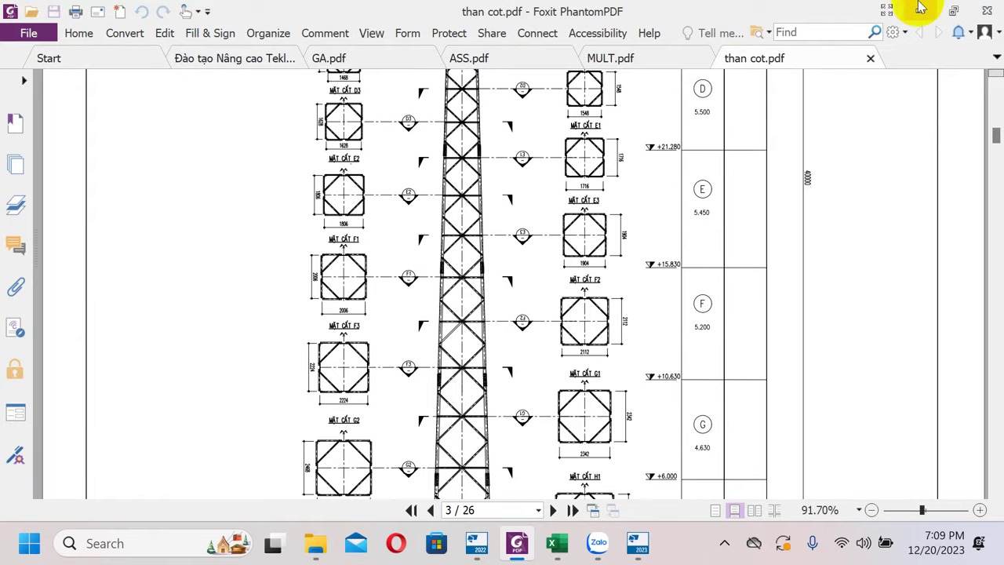
{"action": "left_click", "coordinate": [919, 8]}
{"action": "left_click", "coordinate": [825, 287]}
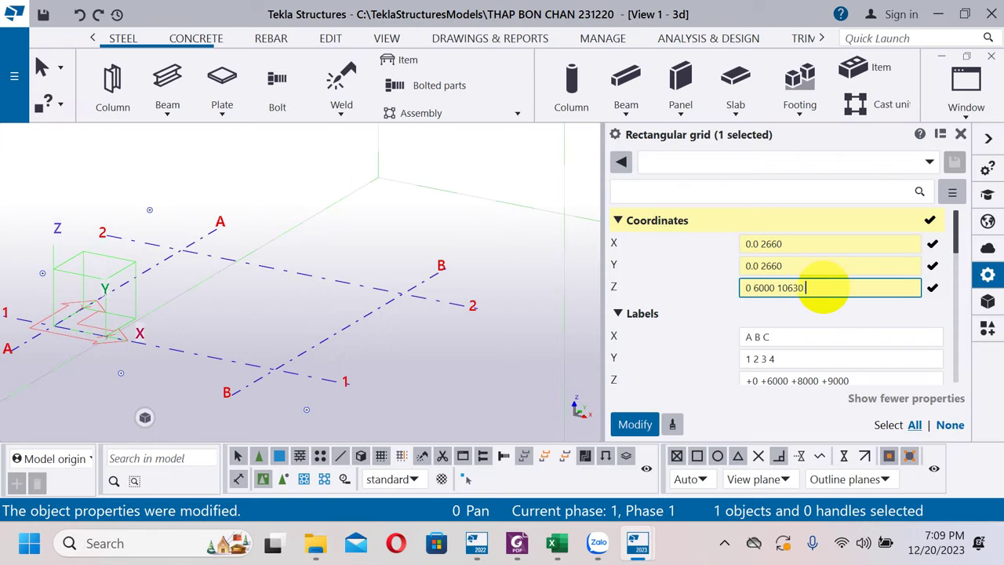
{"action": "type", "text": "30"}
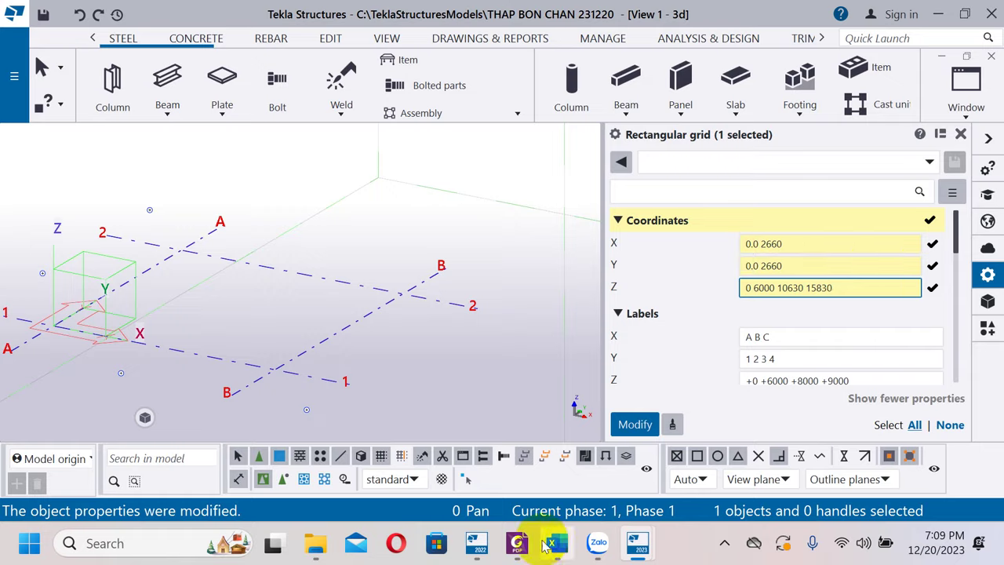
Look up the next section level in than cot.pdf, append 21280 to the grid's Z coordinates and apply the change.
{"action": "left_click", "coordinate": [517, 543]}
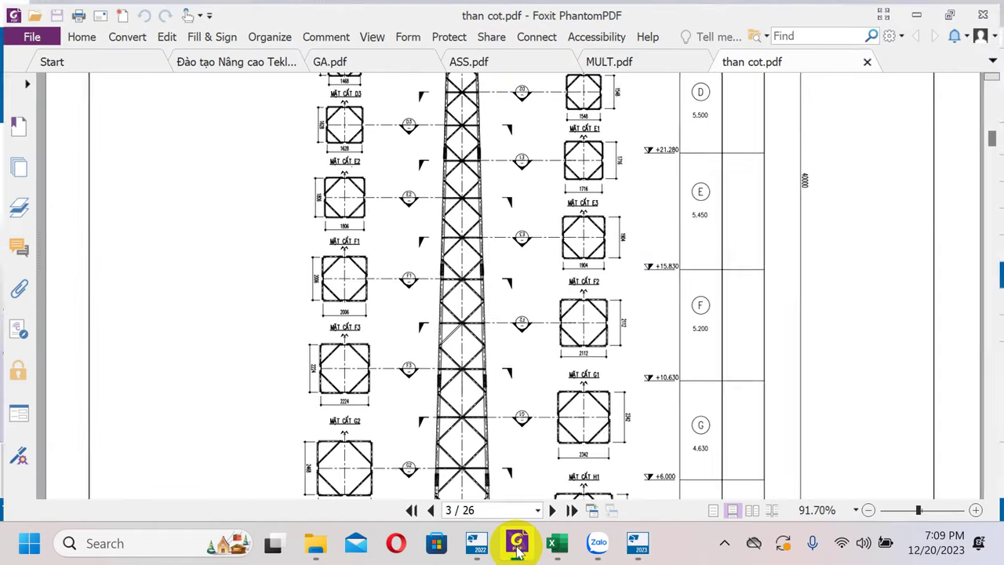
{"action": "left_click", "coordinate": [517, 543]}
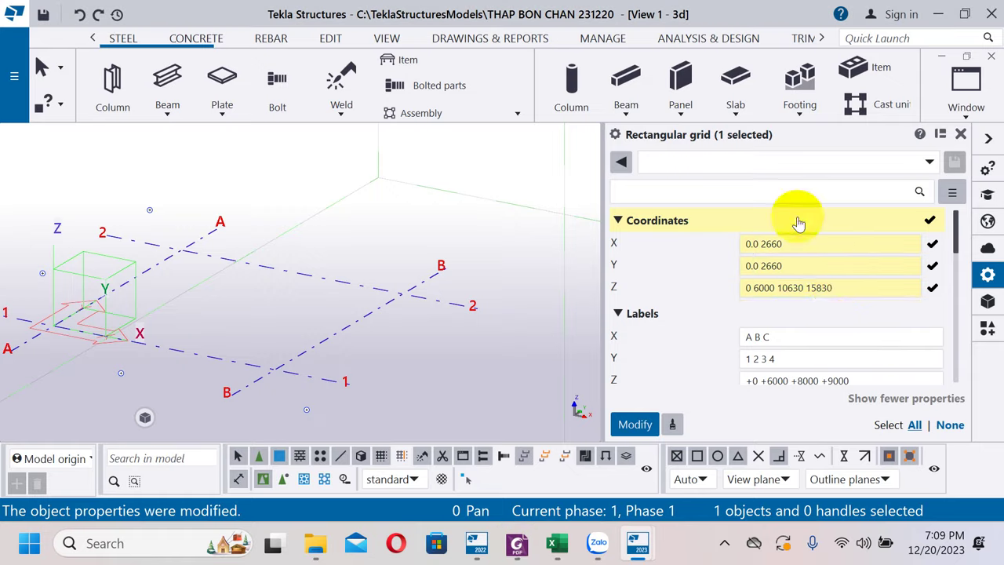
{"action": "left_click", "coordinate": [835, 287]}
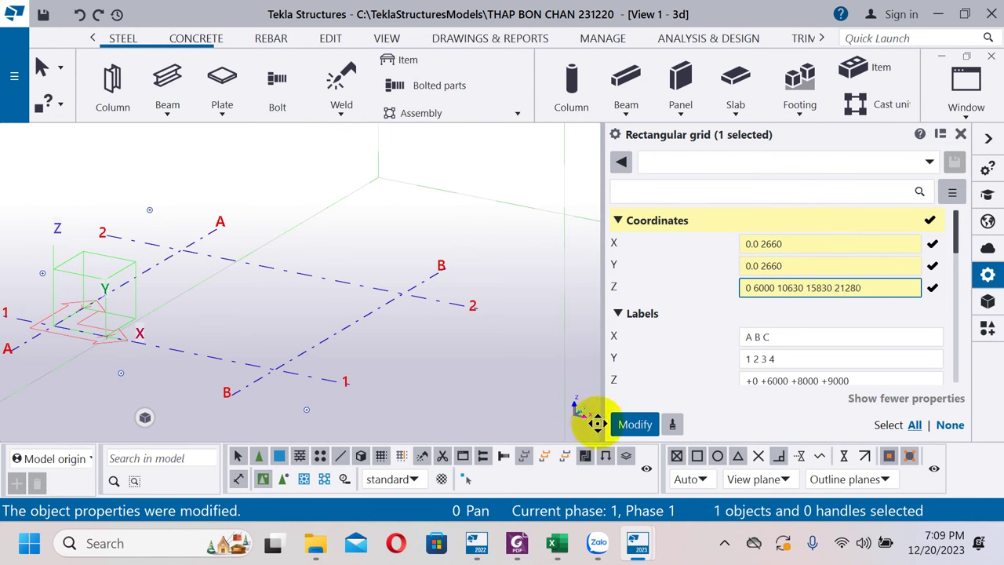
{"action": "left_click", "coordinate": [643, 424]}
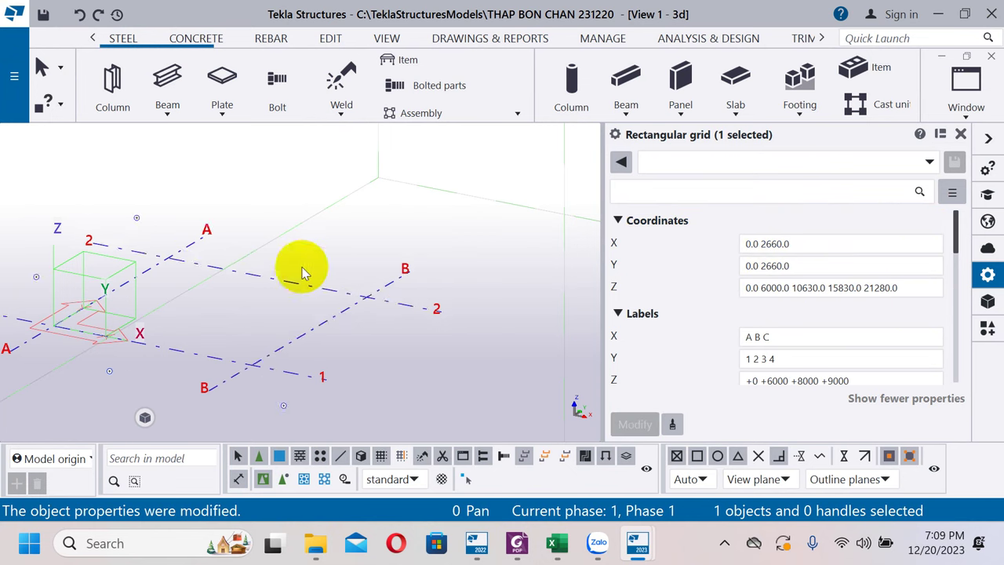
Read the next higher level in than cot.pdf and append 26780 to the grid's Z coordinates.
{"action": "scroll", "coordinate": [285, 285], "scroll_direction": "down", "scroll_amount": 3}
{"action": "left_click", "coordinate": [904, 287]}
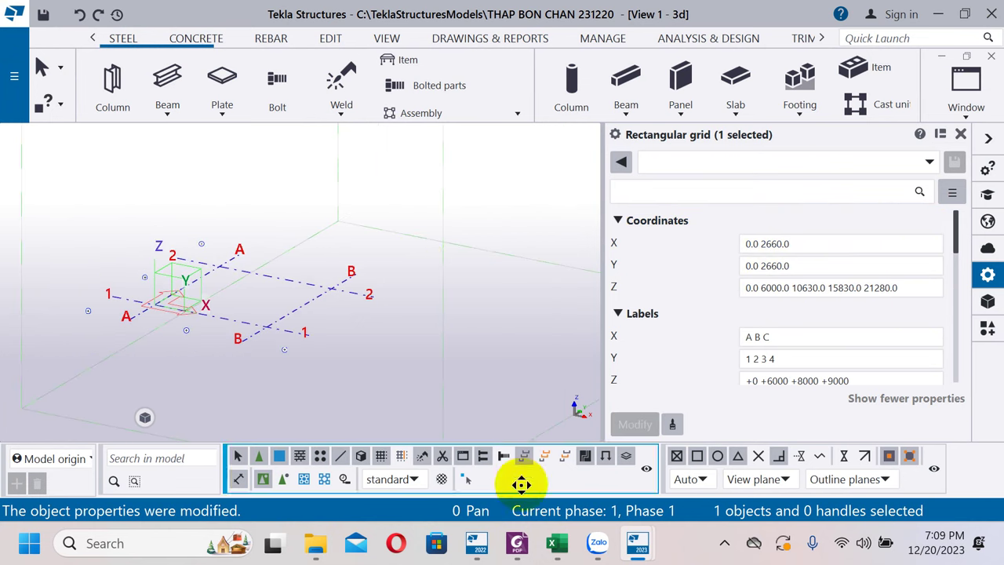
{"action": "left_click", "coordinate": [517, 543]}
{"action": "scroll", "coordinate": [742, 271], "scroll_direction": "up", "scroll_amount": 6}
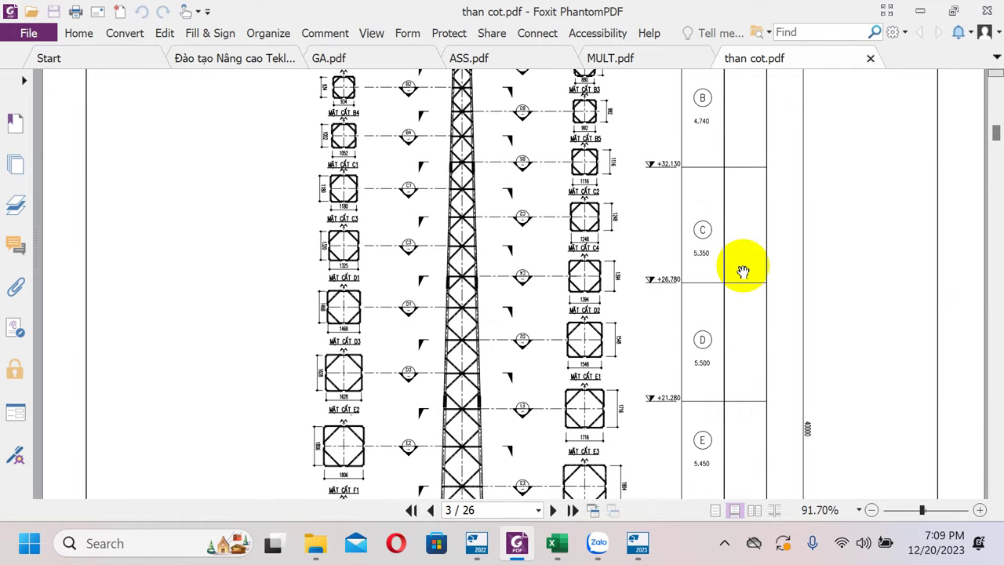
{"action": "left_click", "coordinate": [920, 11]}
{"action": "type", "text": "21280.0 "}
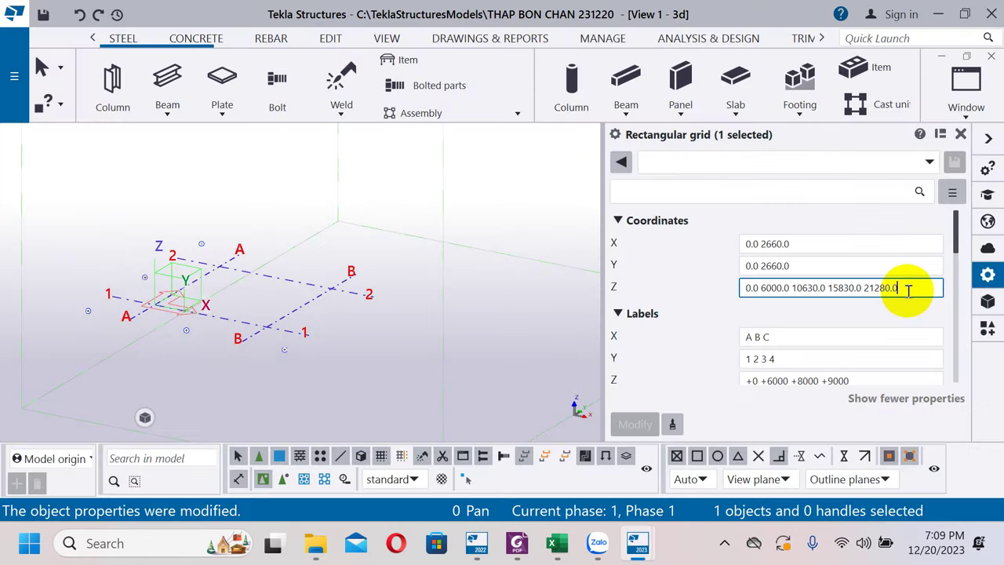
{"action": "type", "text": "26780"}
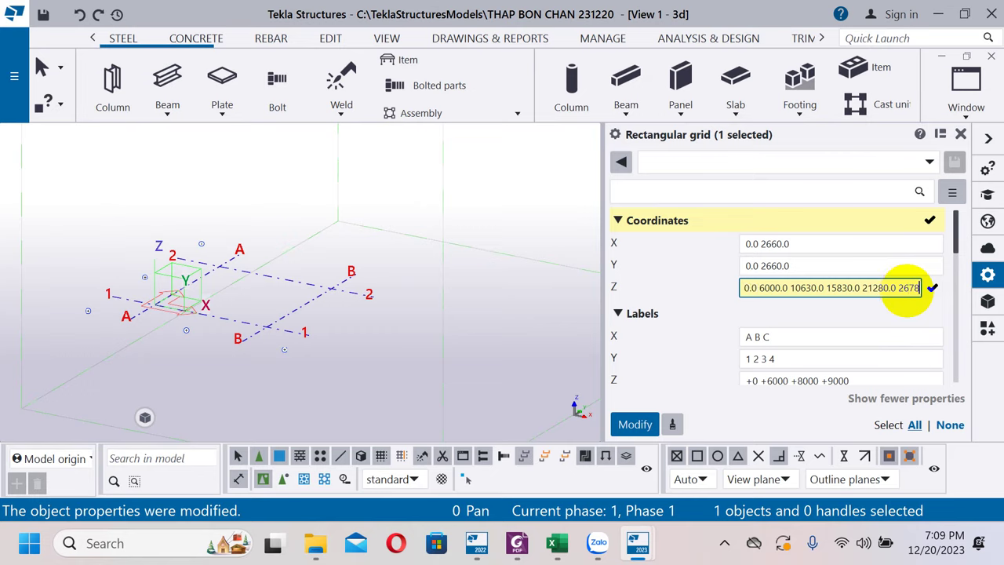
Check than cot.pdf for the level above section C, append 32130 to the grid's Z coordinates and apply the modification.
{"action": "left_click", "coordinate": [516, 542]}
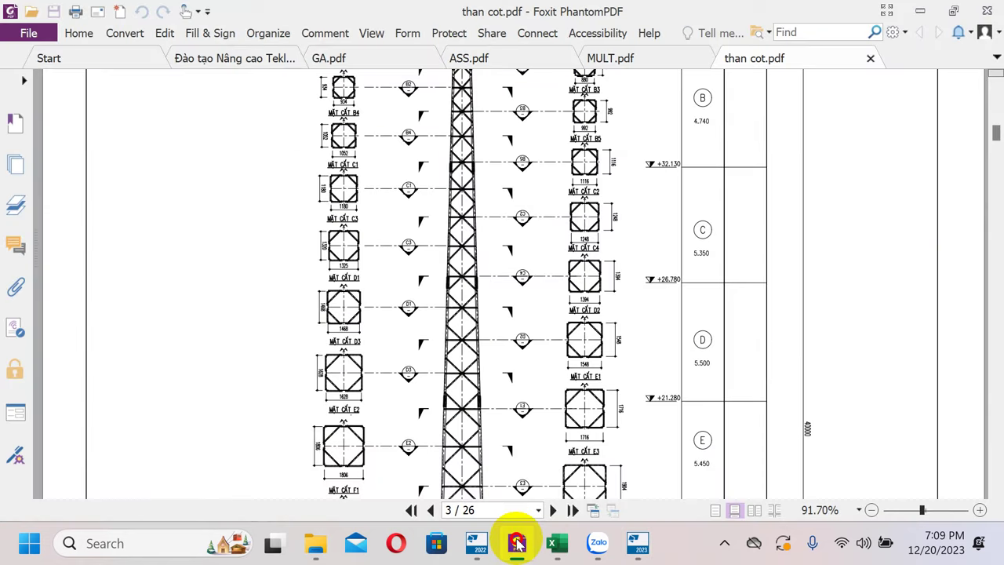
{"action": "left_click", "coordinate": [517, 542]}
{"action": "left_click", "coordinate": [914, 286]}
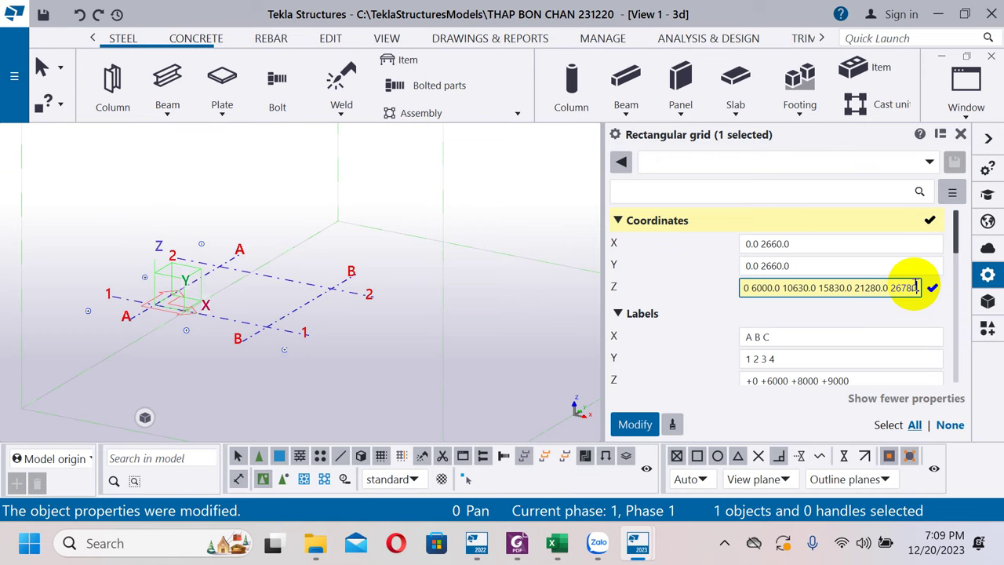
{"action": "type", "text": "321"}
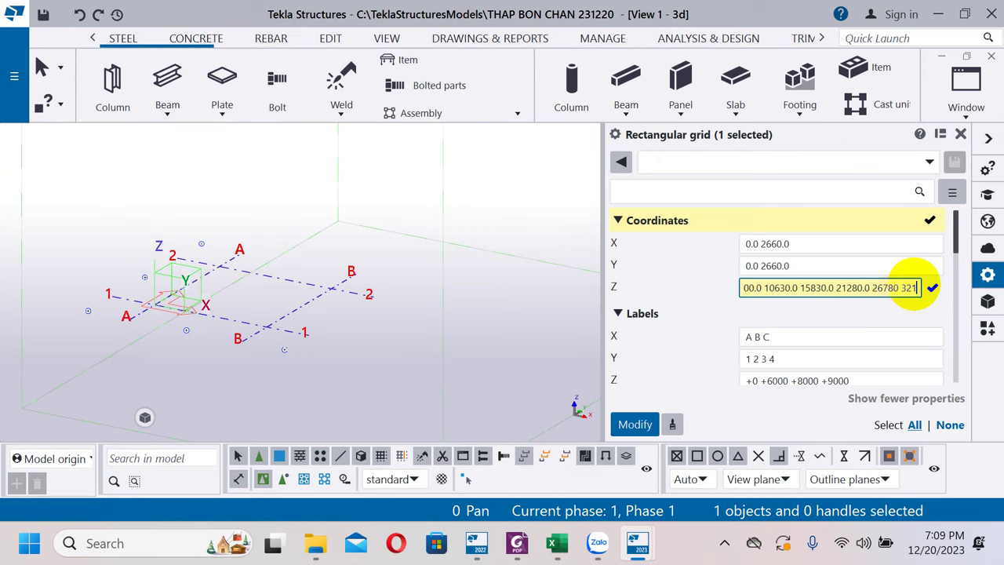
{"action": "type", "text": "30"}
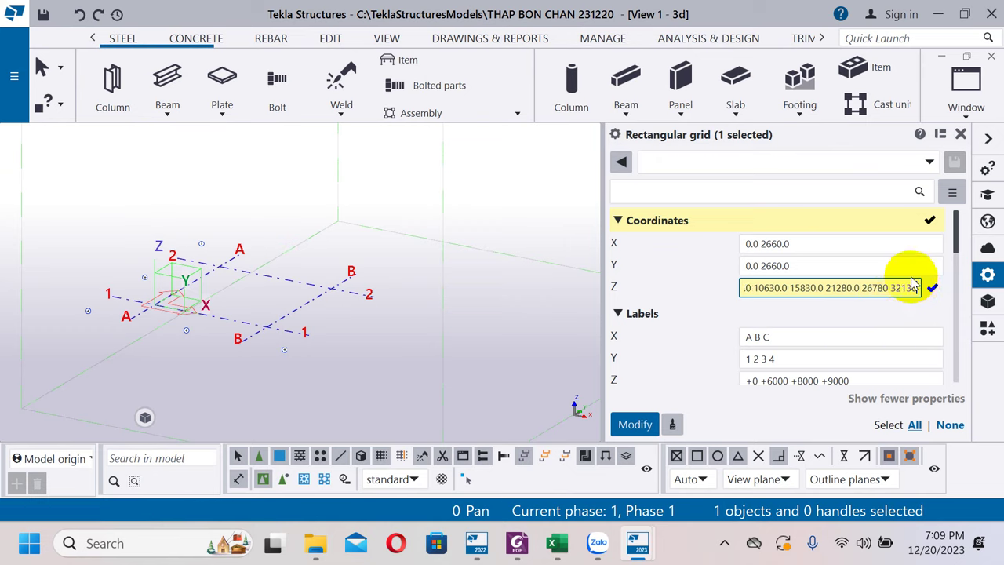
{"action": "key", "text": "Return"}
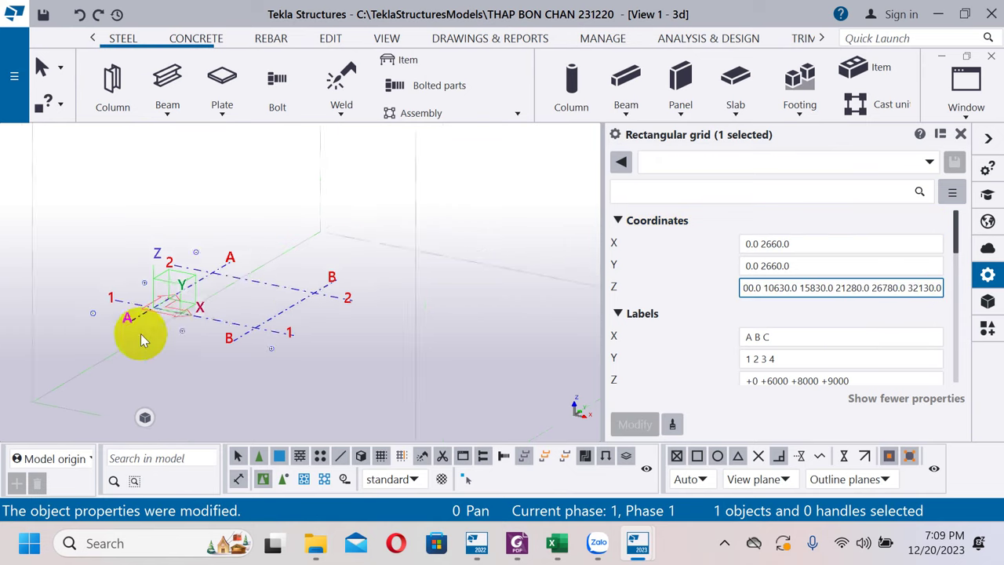
{"action": "scroll", "coordinate": [280, 340], "scroll_direction": "down", "scroll_amount": 3}
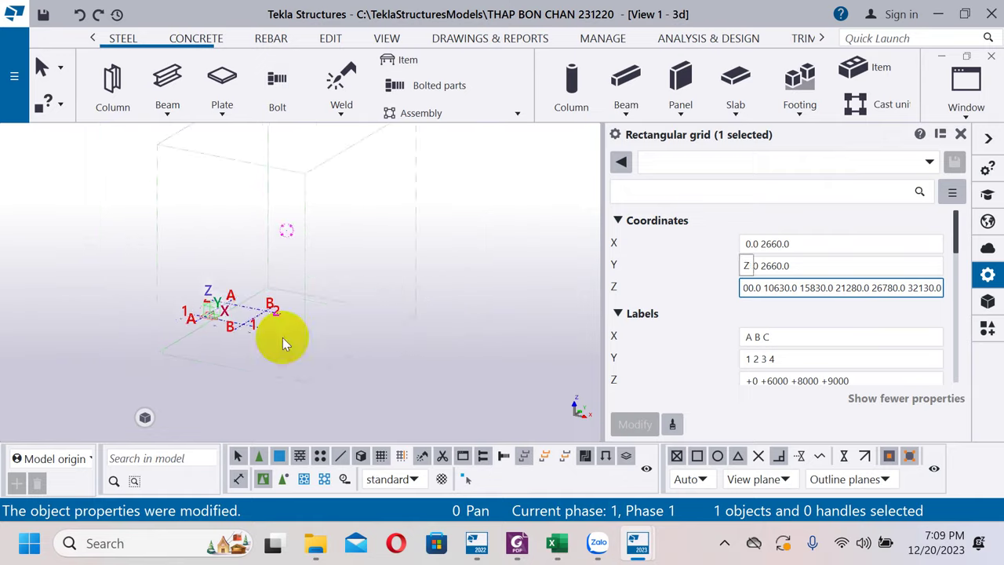
{"action": "left_click", "coordinate": [515, 543]}
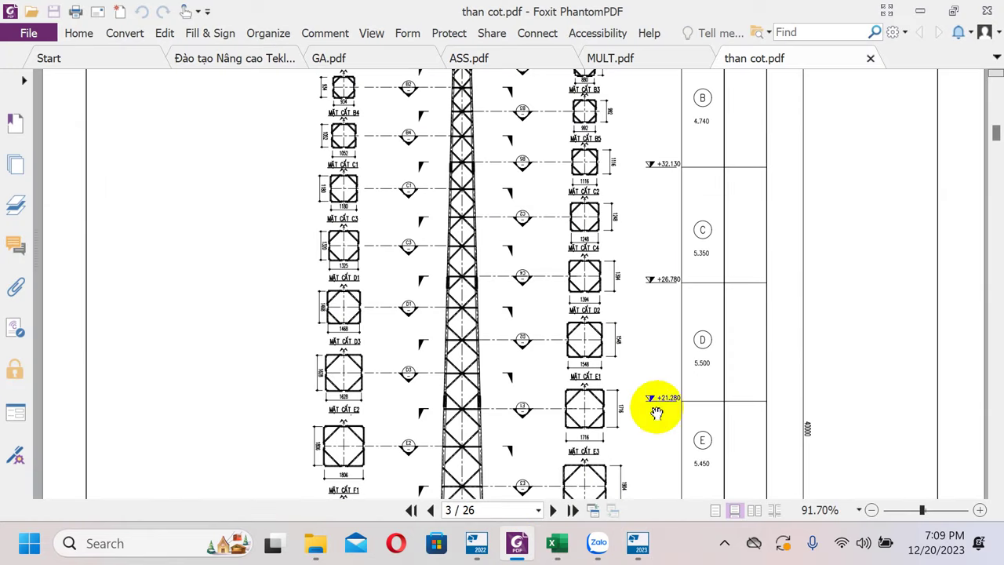
{"action": "scroll", "coordinate": [650, 415], "scroll_direction": "up", "scroll_amount": 3}
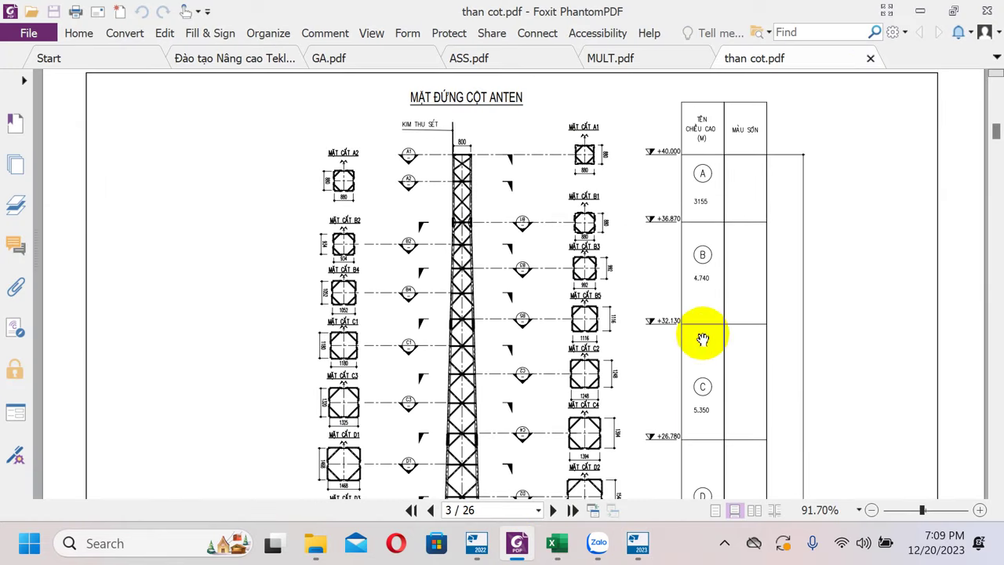
{"action": "left_click", "coordinate": [919, 11]}
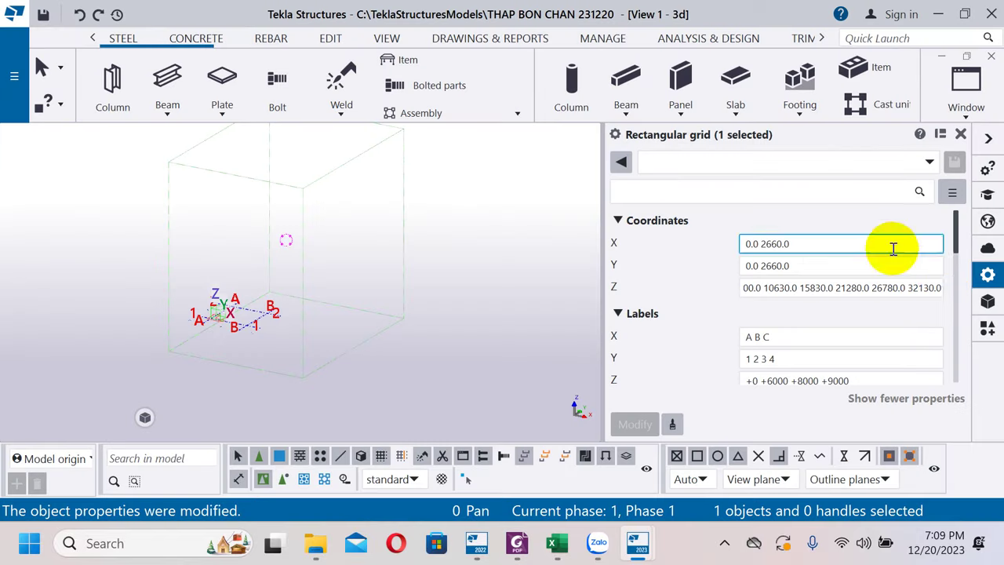
{"action": "left_click", "coordinate": [933, 287]}
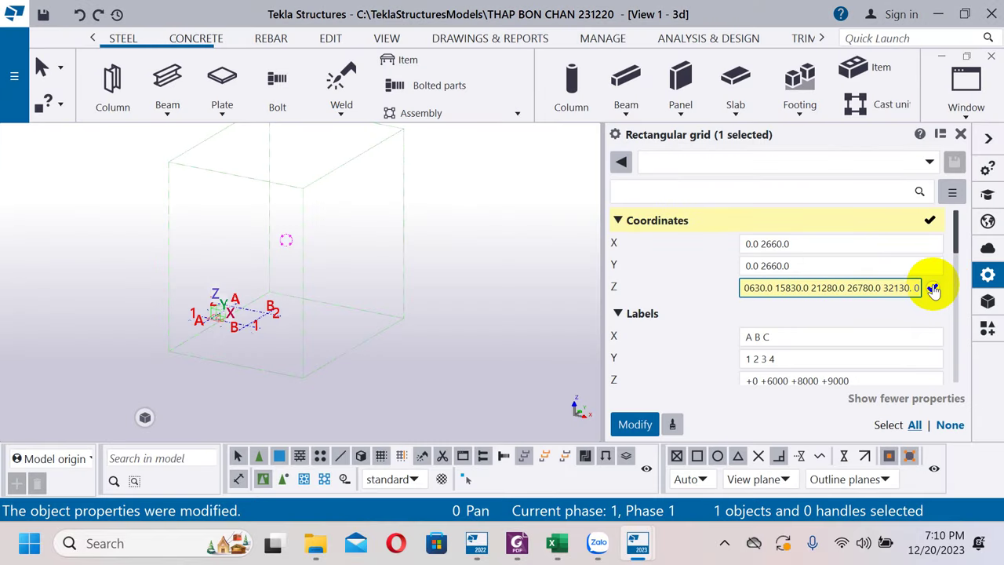
{"action": "key", "text": "BackSpace"}
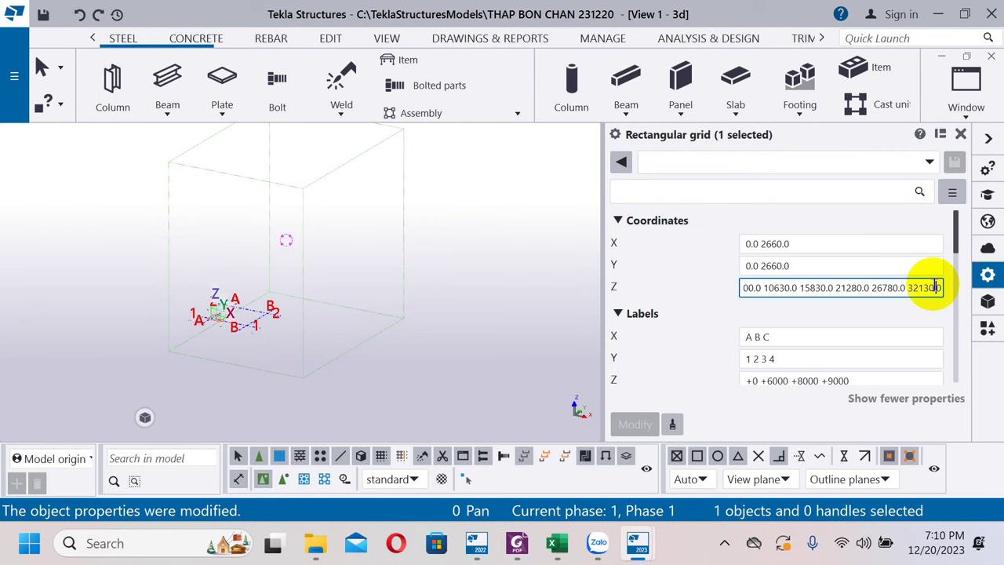
{"action": "key", "text": "End"}
{"action": "type", "text": "3"}
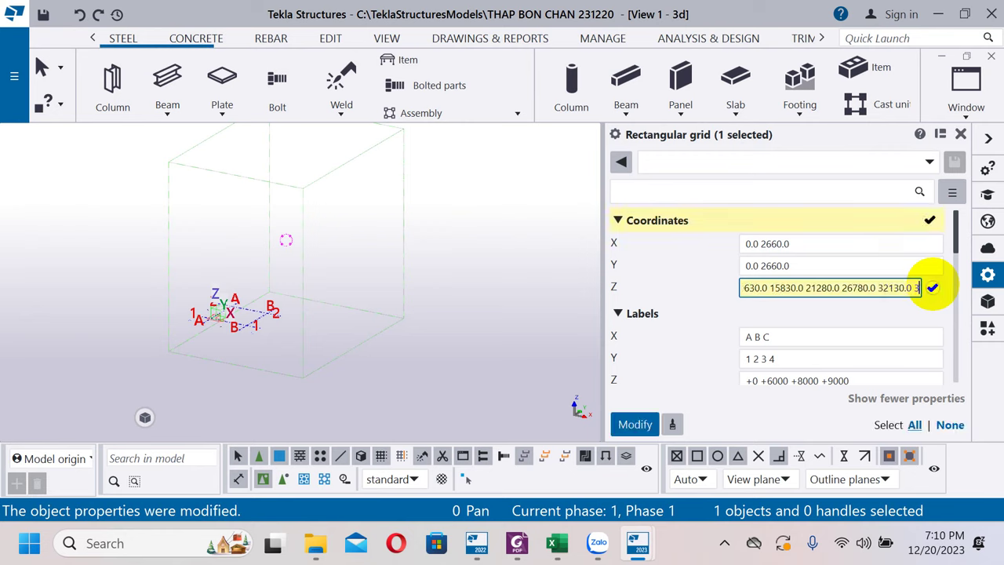
{"action": "type", "text": "6870 40000"}
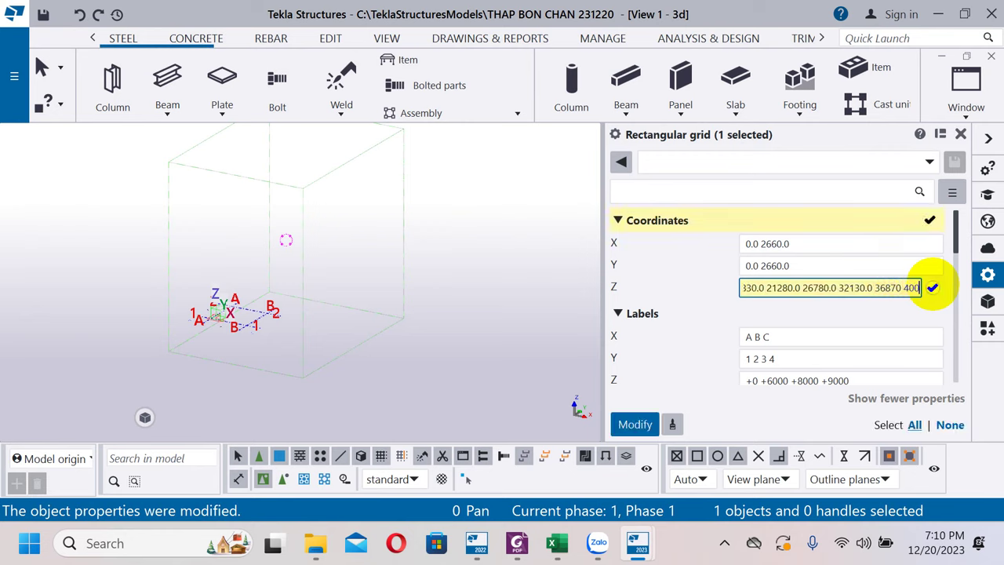
{"action": "left_click", "coordinate": [634, 424]}
Reselect the rectangular grid and review its Z coordinates against its labels.
{"action": "scroll", "coordinate": [251, 320], "scroll_direction": "up", "scroll_amount": 4}
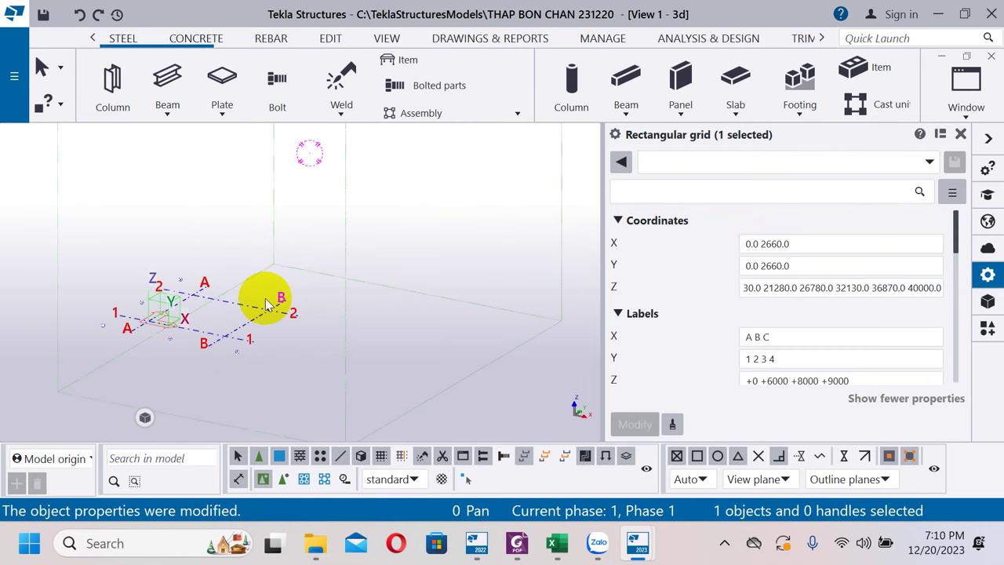
{"action": "scroll", "coordinate": [270, 298], "scroll_direction": "up", "scroll_amount": 2}
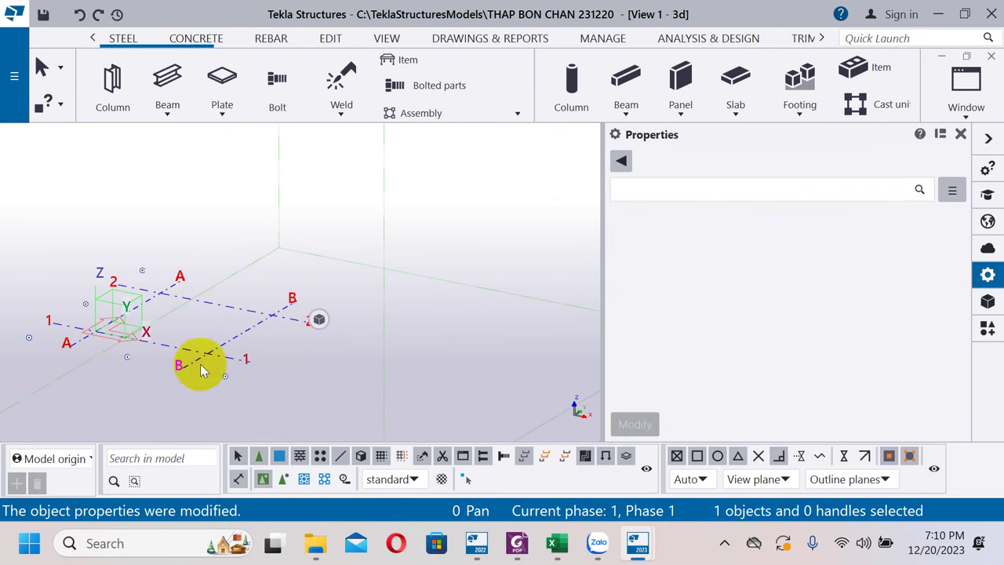
{"action": "left_click", "coordinate": [903, 287]}
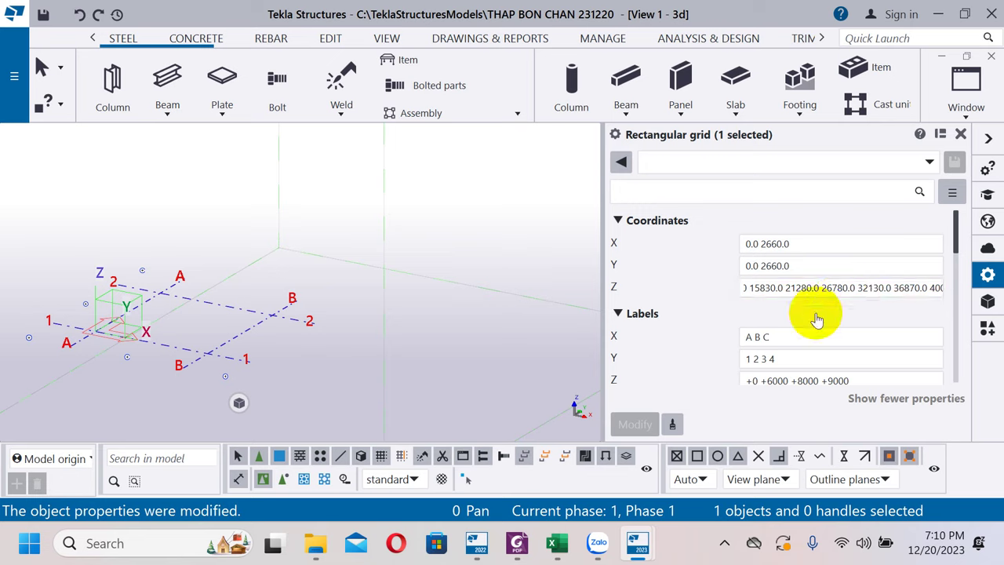
{"action": "left_click", "coordinate": [796, 337]}
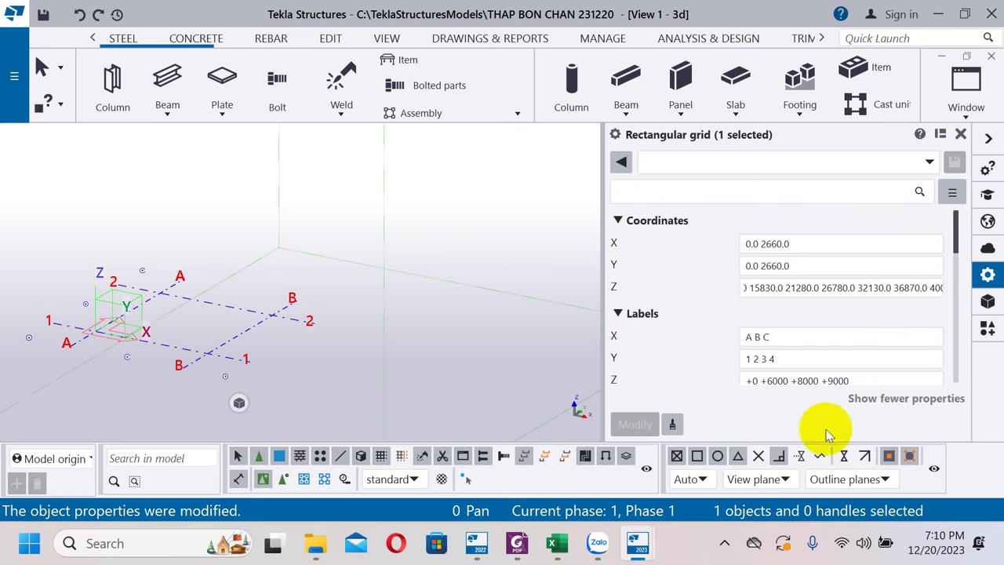
{"action": "left_click", "coordinate": [943, 287]}
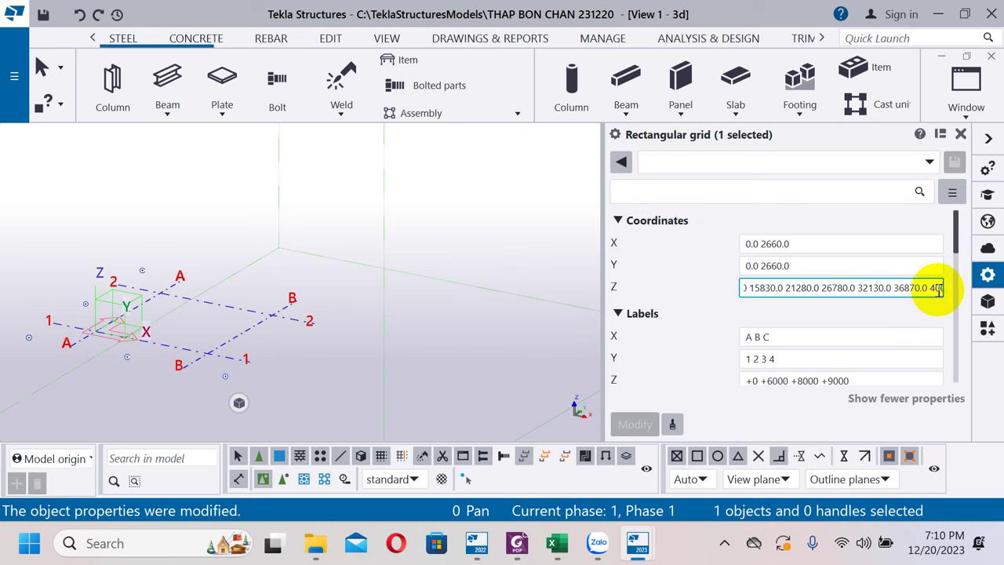
{"action": "left_click", "coordinate": [822, 265]}
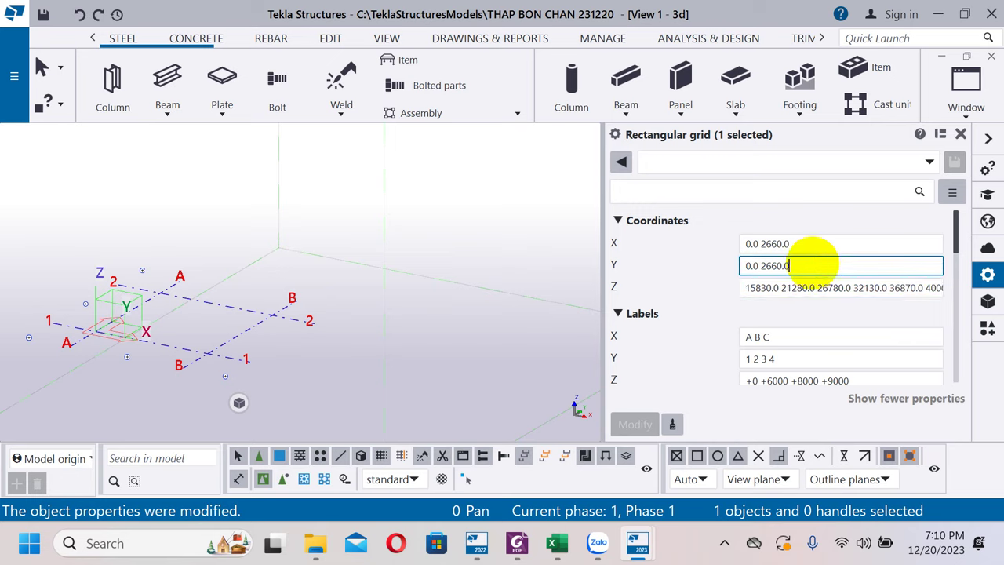
{"action": "type", "text": "20"}
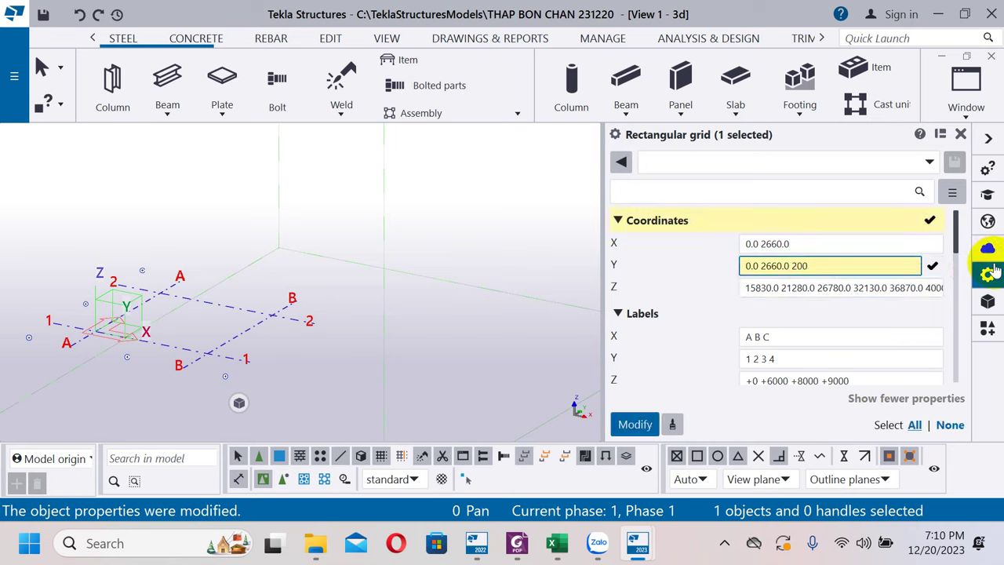
{"action": "left_click", "coordinate": [934, 268]}
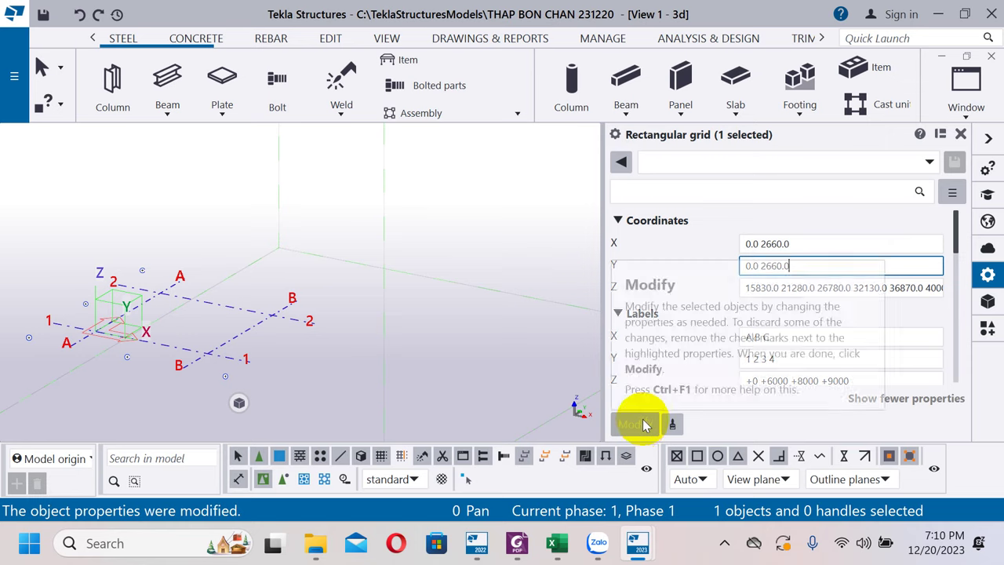
Clear the rectangular grid's existing Z labels.
{"action": "left_click", "coordinate": [836, 288]}
{"action": "type", "text": "5"}
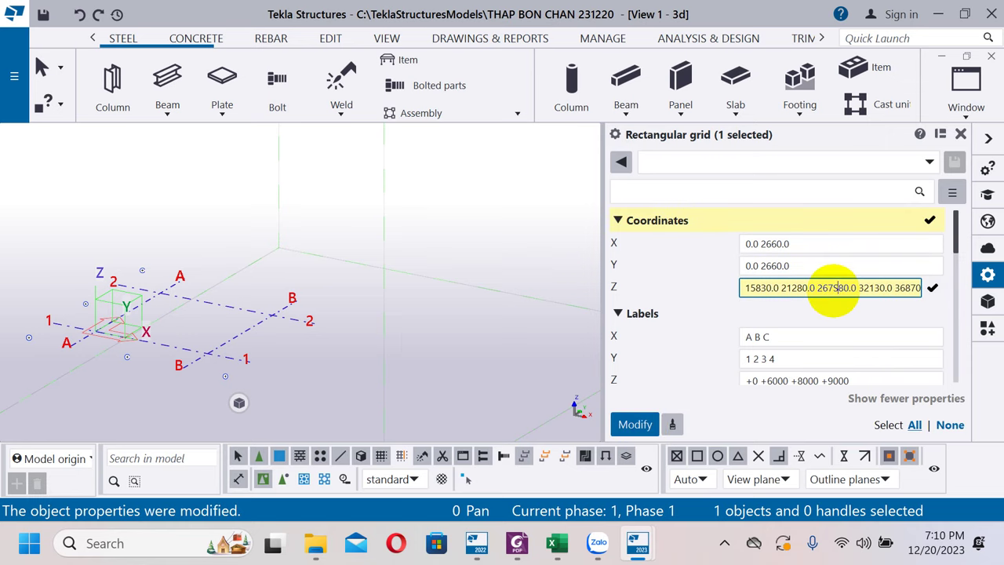
{"action": "left_click", "coordinate": [866, 382]}
{"action": "left_click_drag", "start_coordinate": [866, 374], "coordinate": [668, 371]}
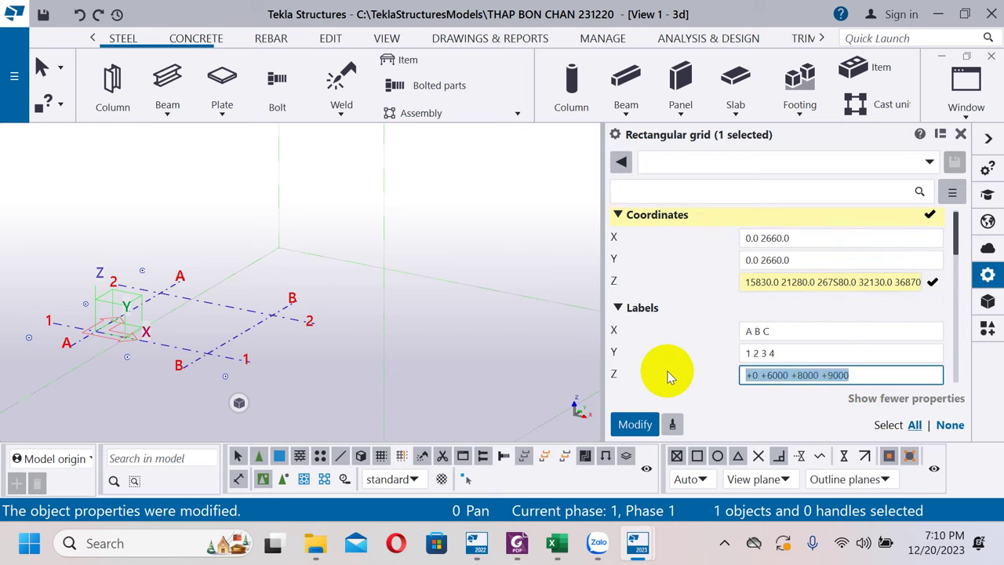
{"action": "key", "text": "ctrl+v"}
{"action": "key", "text": "ctrl+a"}
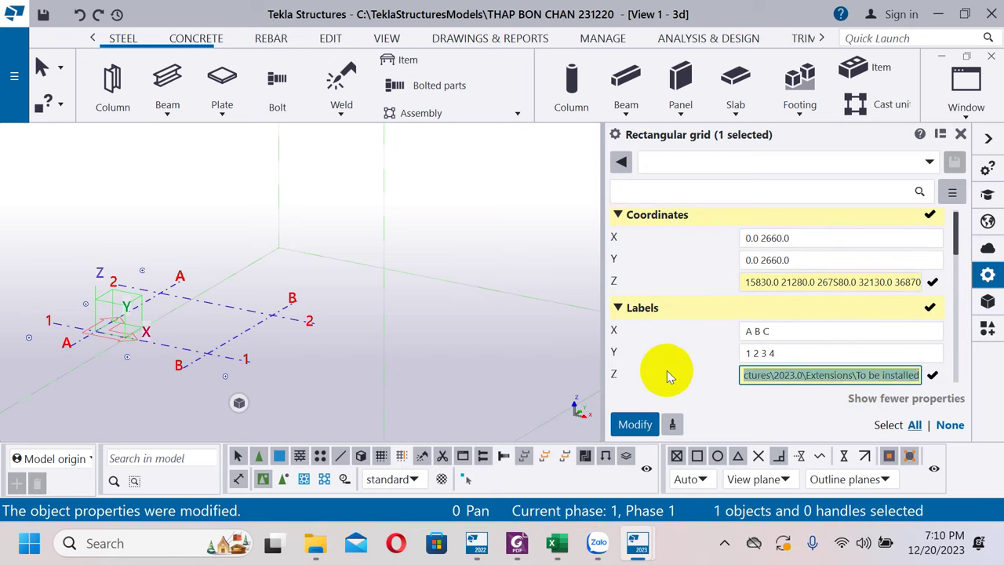
{"action": "key", "text": "BackSpace"}
Copy the grid's Z coordinates into its Z labels and drop the trailing decimal from the 40000 label.
{"action": "left_click", "coordinate": [899, 282]}
{"action": "key", "text": "ctrl+a"}
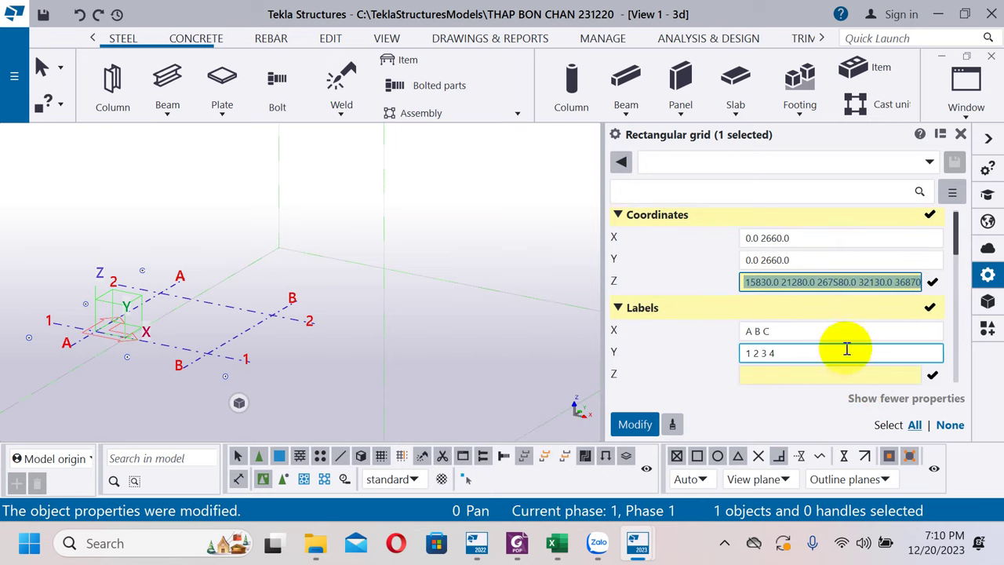
{"action": "key", "text": "ctrl+c"}
{"action": "left_click", "coordinate": [832, 373]}
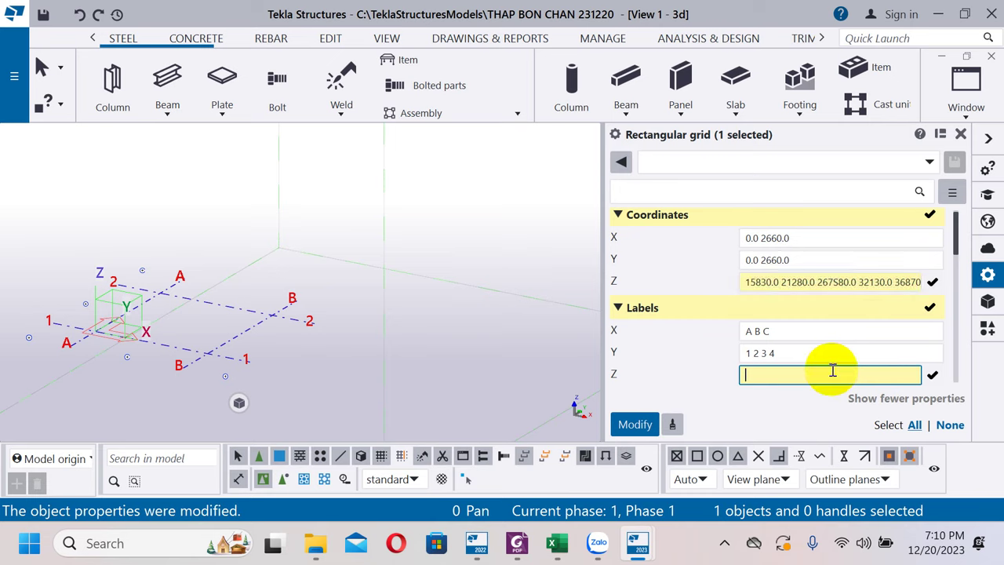
{"action": "key", "text": "ctrl+v"}
{"action": "key", "text": "BackSpace"}
{"action": "key", "text": "BackSpace"}
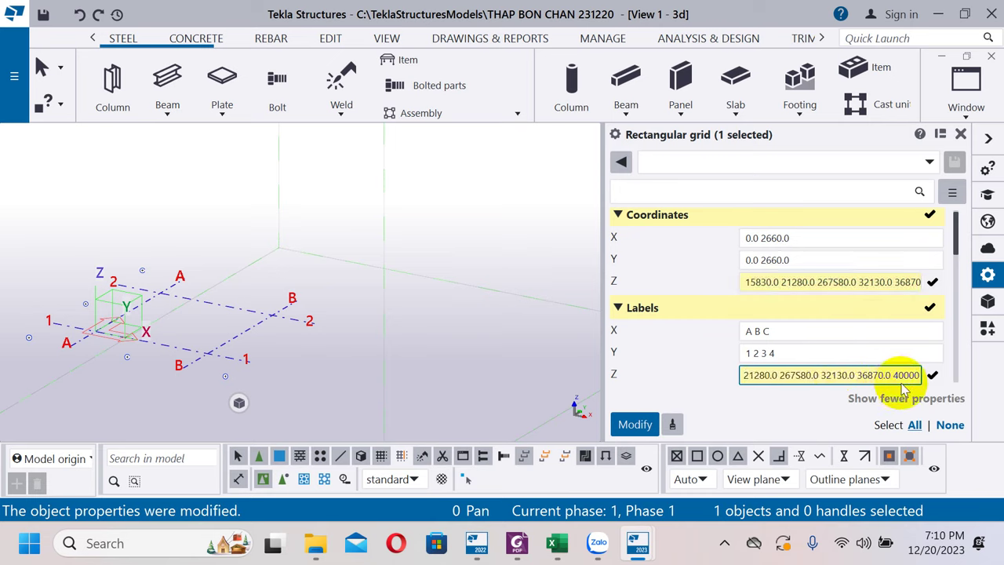
Reformat the three highest Z labels in metres as 32.130, 36.870 and 40.000.
{"action": "left_click", "coordinate": [902, 375]}
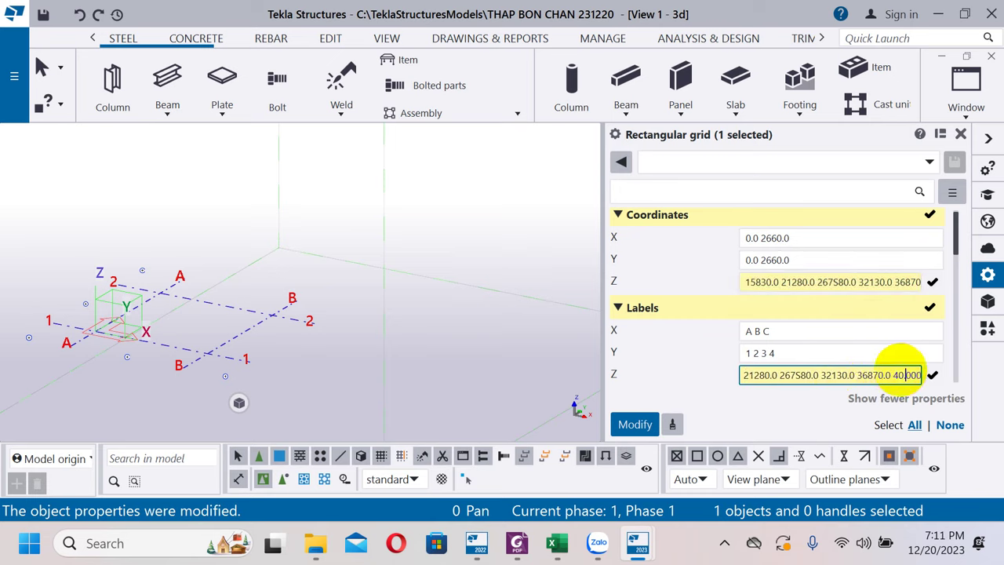
{"action": "type", "text": ".0 36"}
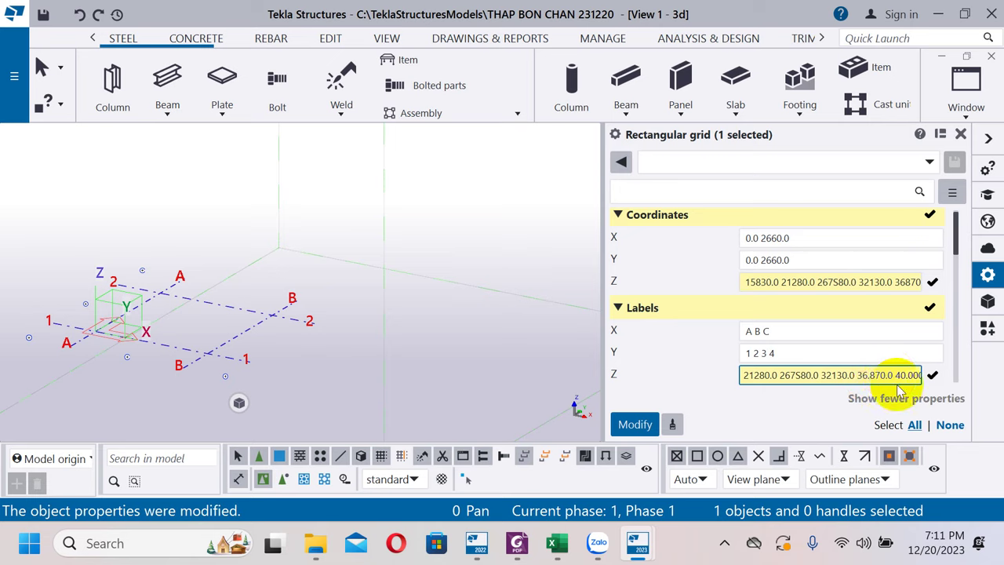
{"action": "type", "text": "."}
{"action": "key", "text": "BackSpace"}
{"action": "key", "text": "BackSpace"}
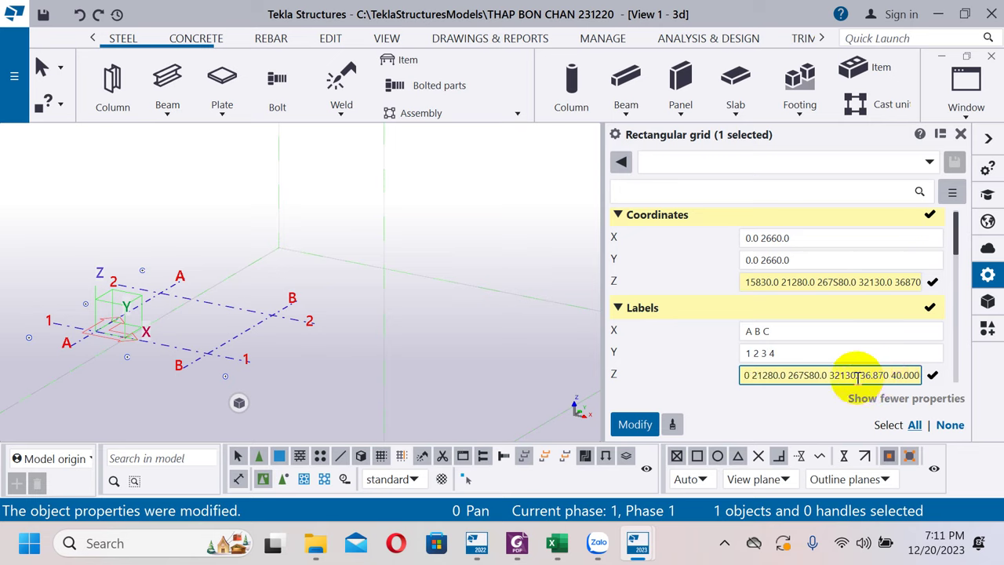
{"action": "left_click", "coordinate": [843, 375]}
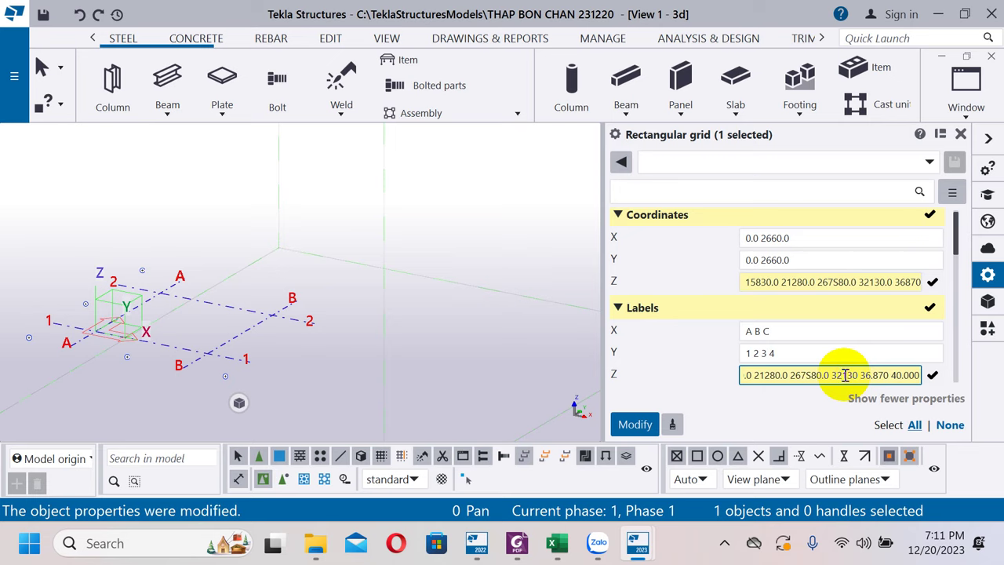
{"action": "type", "text": "."}
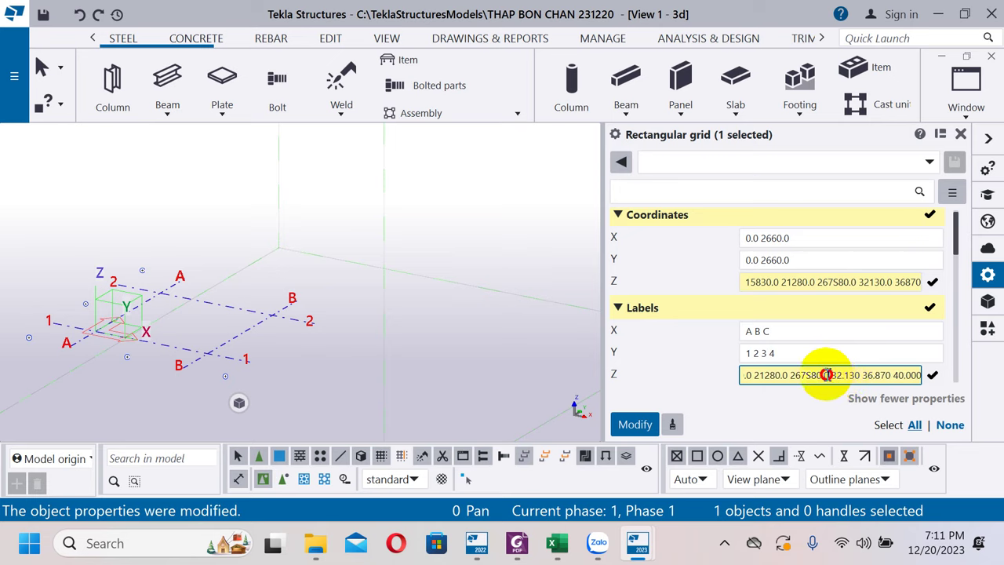
Correct the mistyped level to 26780 in the Z coordinates and labels, reformat its label as 26.780, and trim the decimal from the 21280 label.
{"action": "left_click", "coordinate": [826, 374]}
{"action": "key", "text": "BackSpace"}
{"action": "key", "text": "BackSpace"}
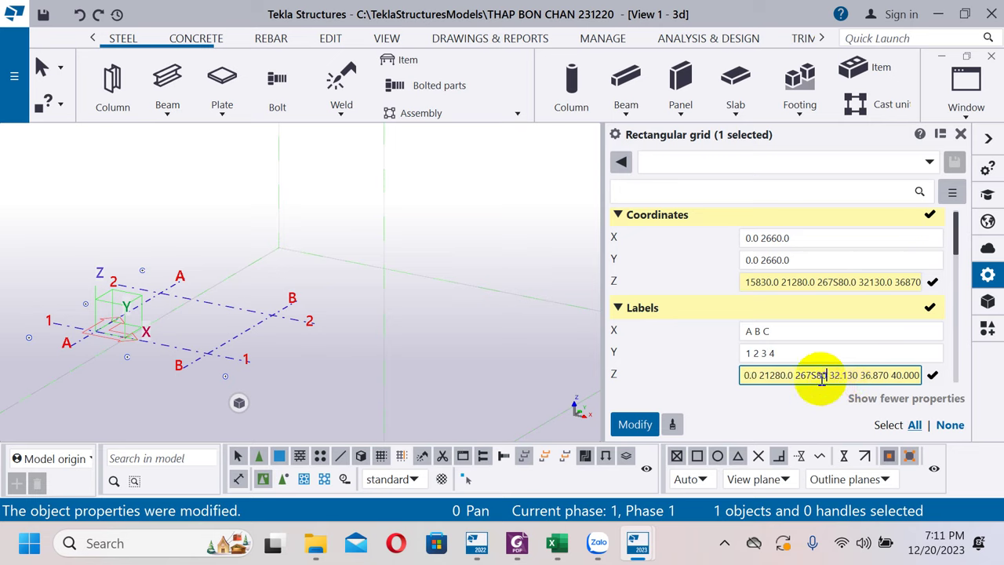
{"action": "left_click", "coordinate": [836, 280]}
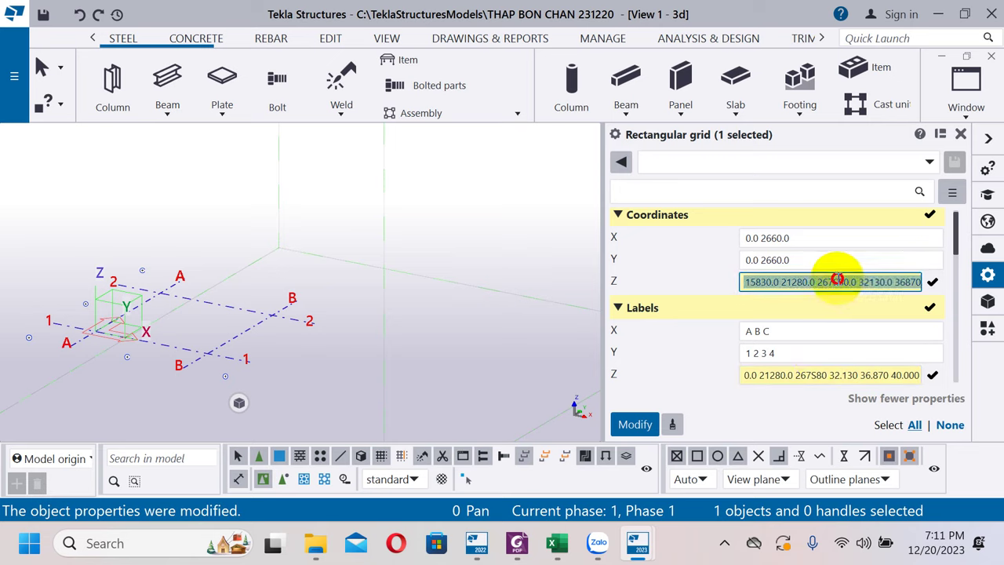
{"action": "left_click", "coordinate": [833, 281]}
{"action": "left_click", "coordinate": [817, 375]}
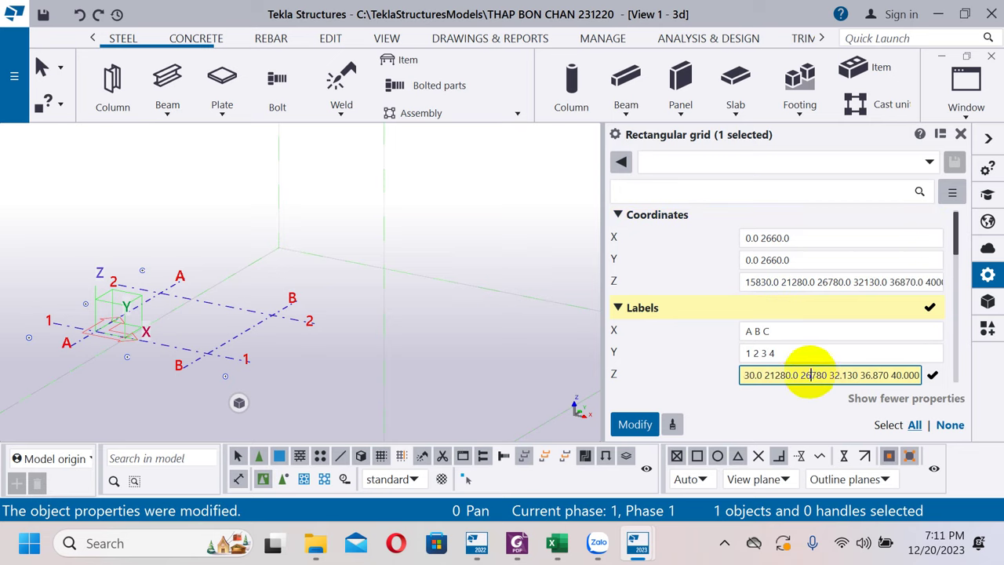
{"action": "type", "text": "."}
{"action": "key", "text": "BackSpace"}
{"action": "key", "text": "BackSpace"}
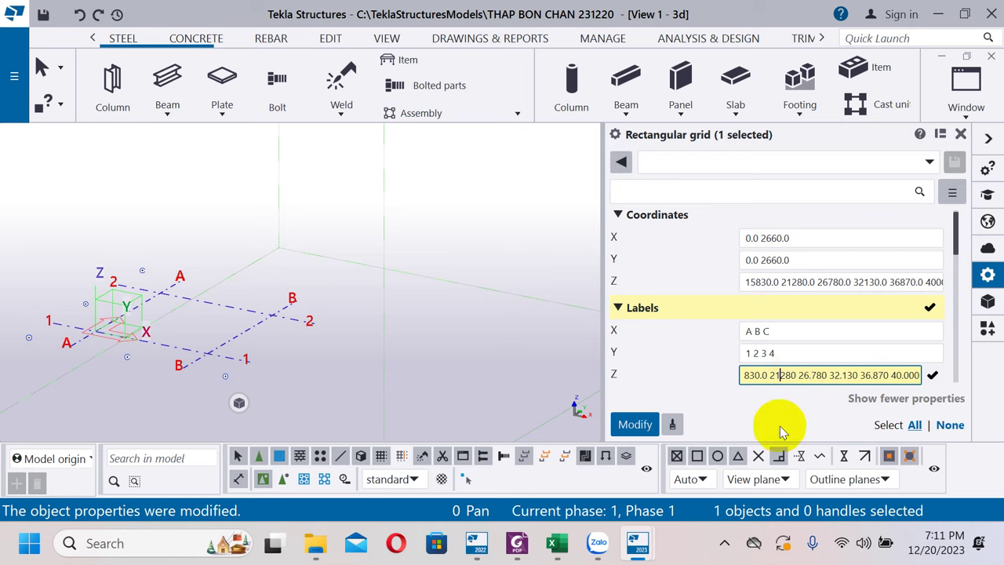
Reformat the next two lower Z labels as 15.830 and 21.280.
{"action": "left_click", "coordinate": [764, 375]}
{"action": "key", "text": "BackSpace"}
{"action": "key", "text": "BackSpace"}
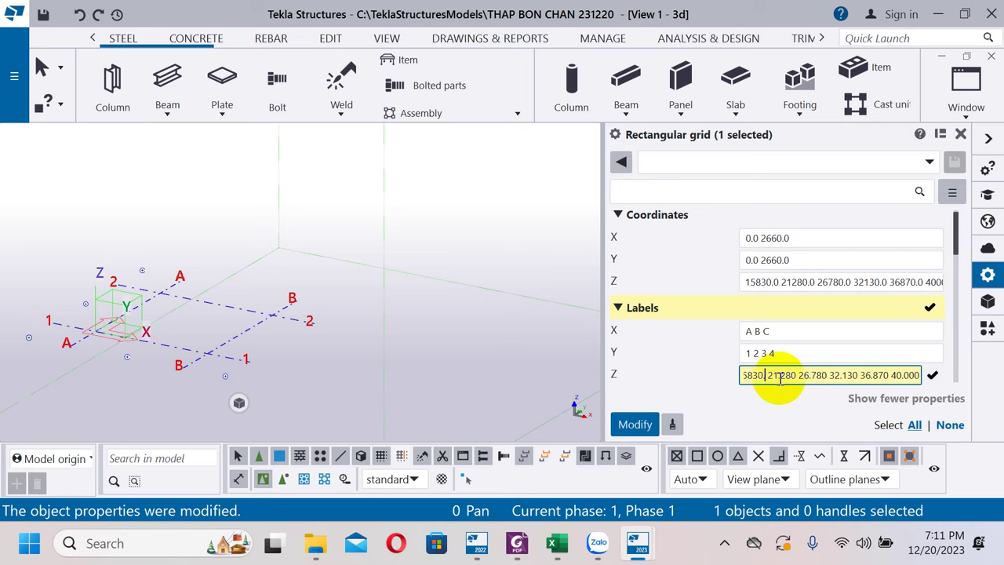
{"action": "left_click", "coordinate": [776, 375]}
{"action": "type", "text": "."}
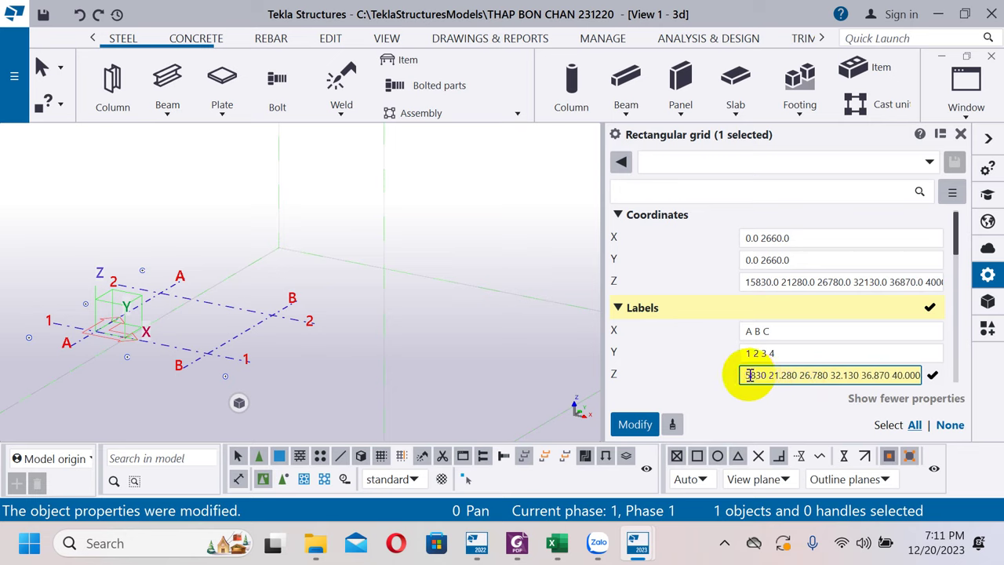
{"action": "left_click", "coordinate": [749, 375]}
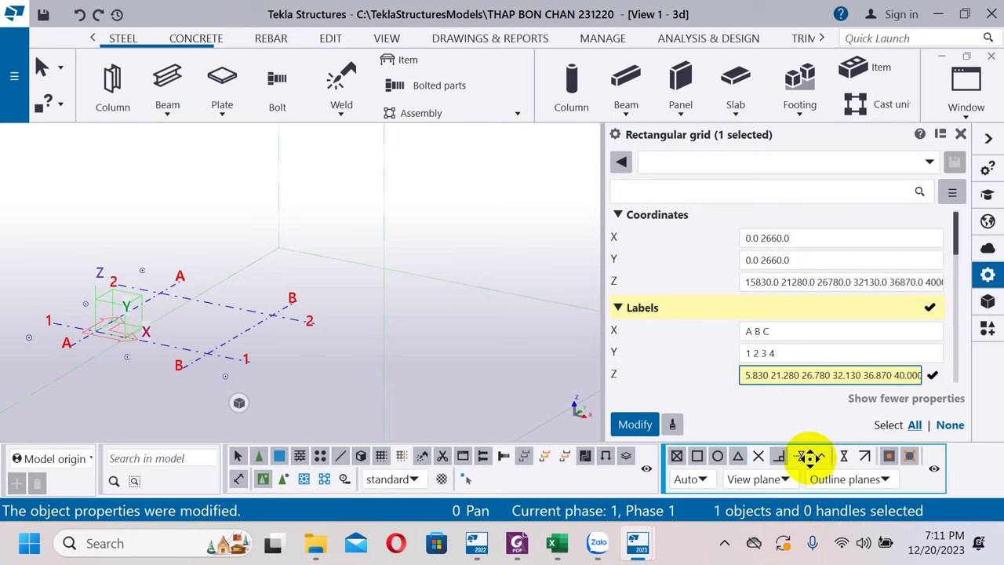
{"action": "type", "text": ".0 1"}
Reformat the lowest Z labels above 0.0 as 6.000 and 10.630.
{"action": "key", "text": "Home"}
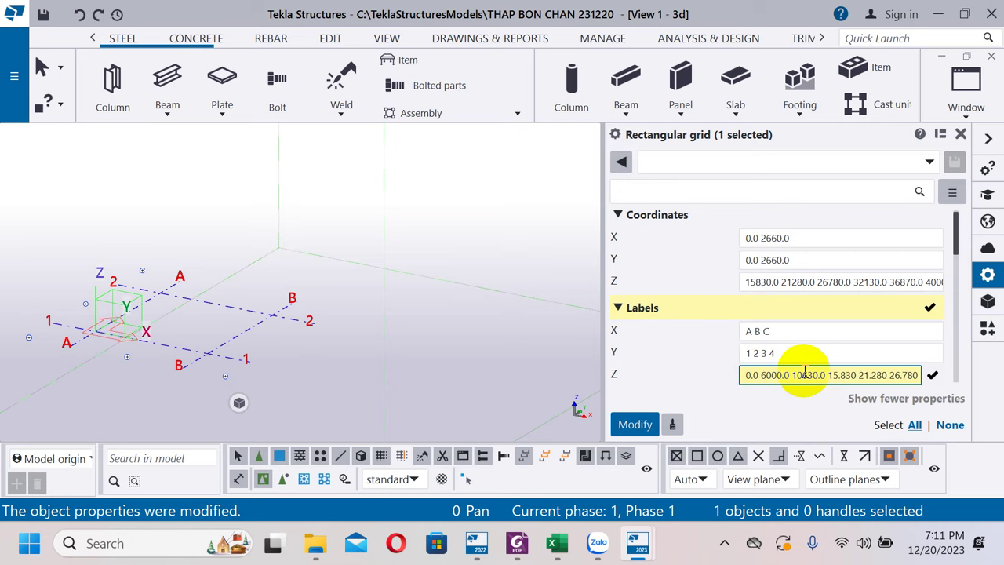
{"action": "left_click", "coordinate": [806, 374]}
{"action": "type", "text": "."}
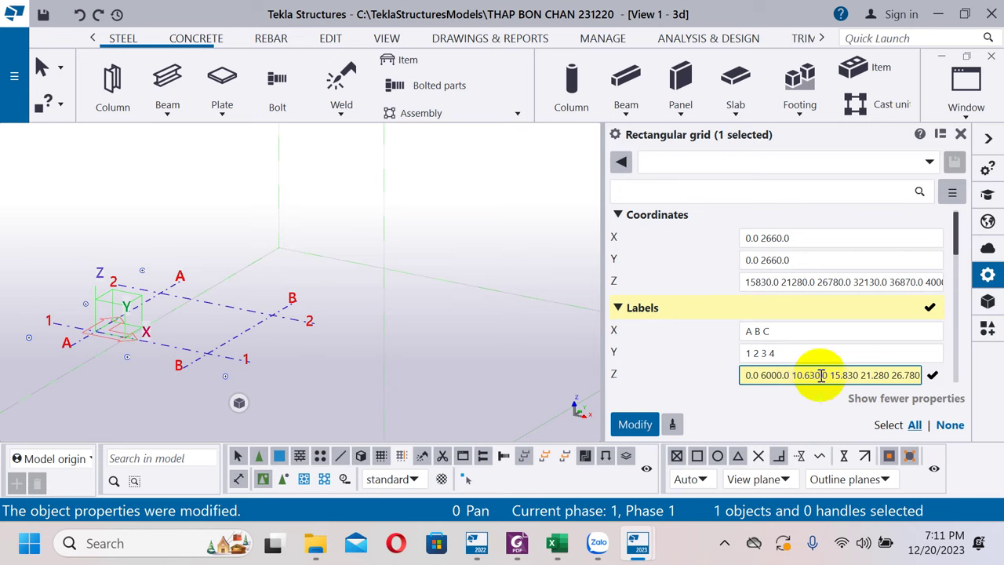
{"action": "left_click", "coordinate": [826, 374]}
{"action": "key", "text": "BackSpace"}
{"action": "key", "text": "BackSpace"}
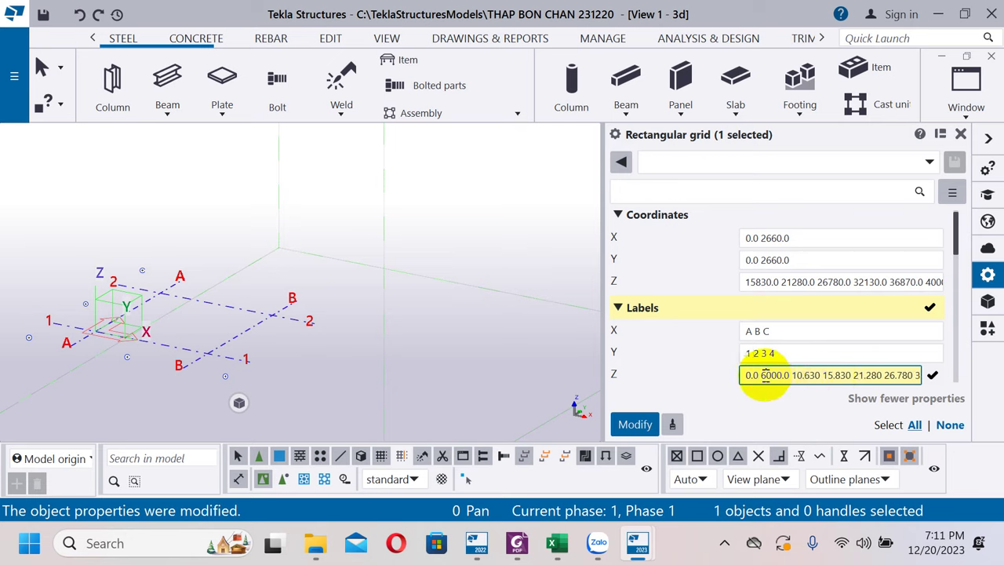
{"action": "type", "text": "."}
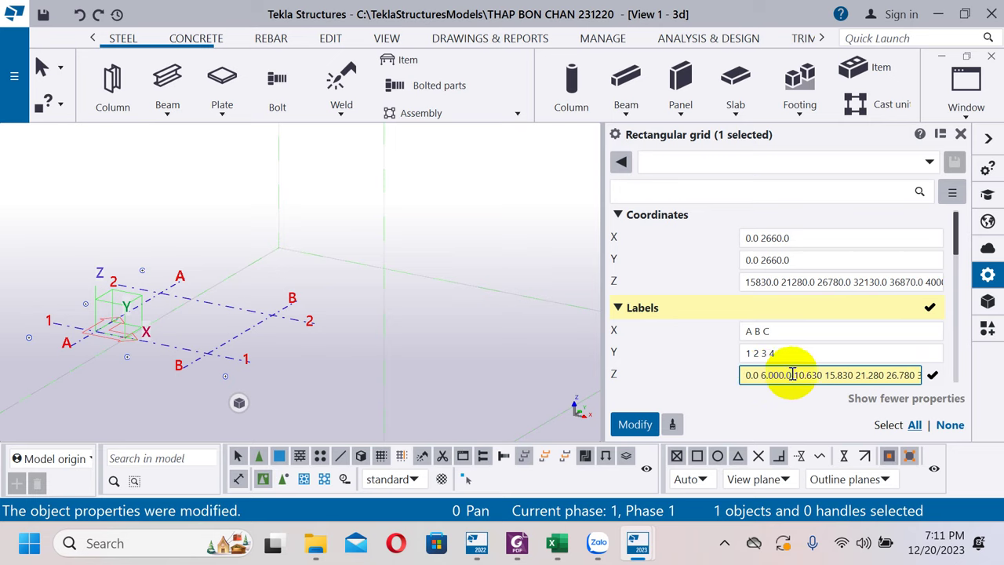
{"action": "key", "text": "BackSpace"}
{"action": "key", "text": "BackSpace"}
Shorten the grid's X labels to A B and Y labels to 1 2, and apply the label changes.
{"action": "left_click", "coordinate": [778, 331]}
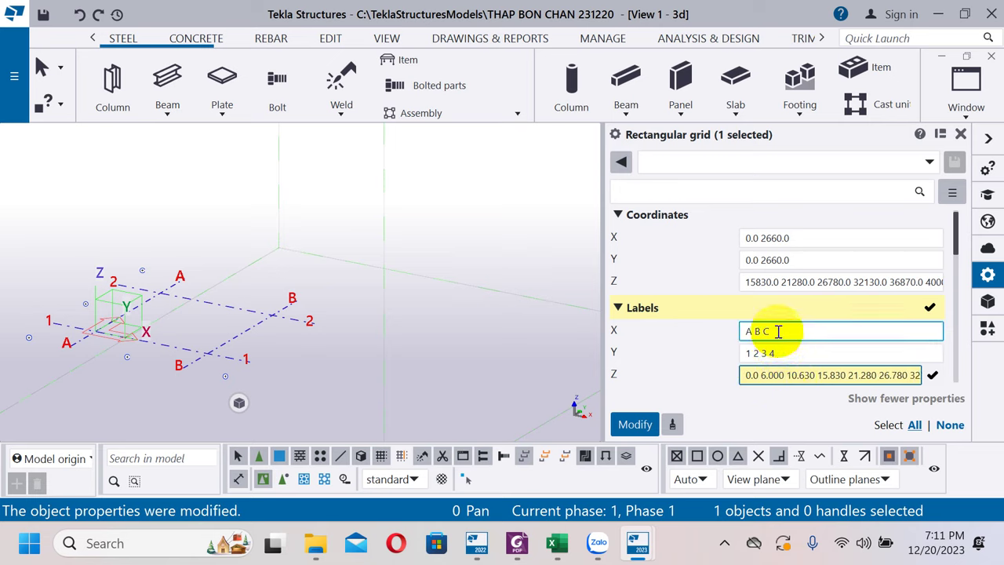
{"action": "key", "text": "BackSpace"}
{"action": "key", "text": "BackSpace"}
{"action": "left_click", "coordinate": [781, 353]}
{"action": "key", "text": "BackSpace"}
{"action": "key", "text": "BackSpace"}
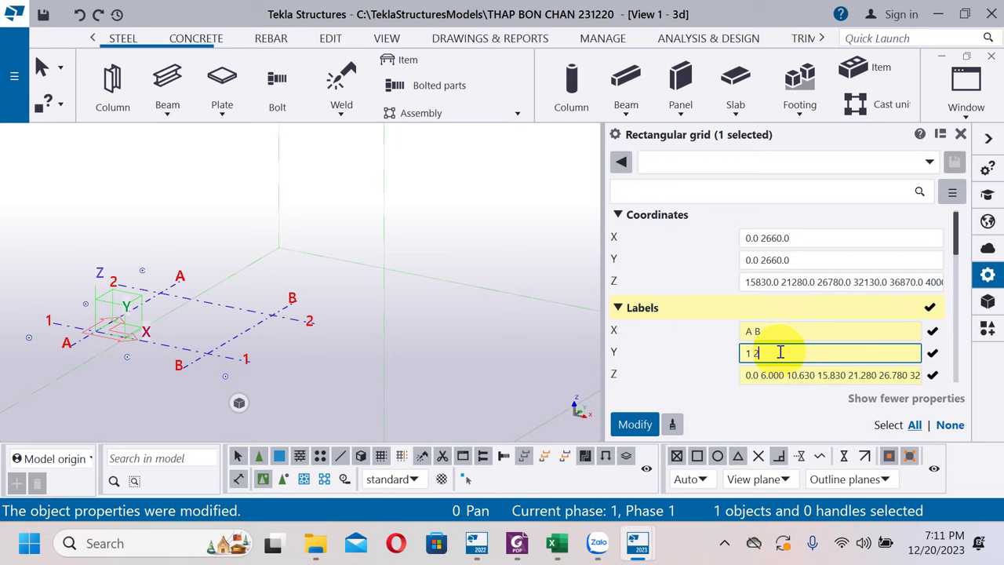
{"action": "key", "text": "BackSpace"}
{"action": "left_click", "coordinate": [634, 424]}
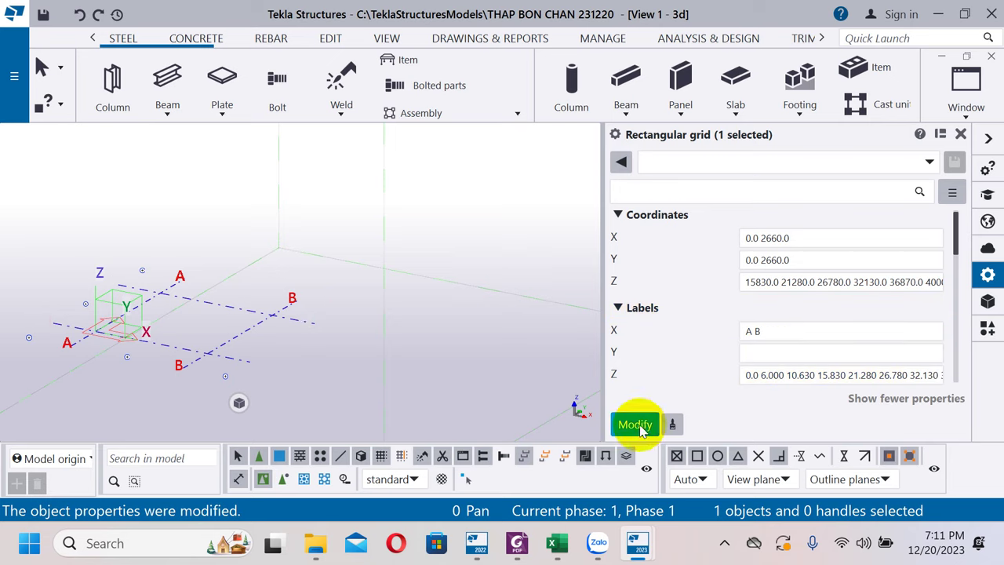
{"action": "left_click", "coordinate": [826, 355]}
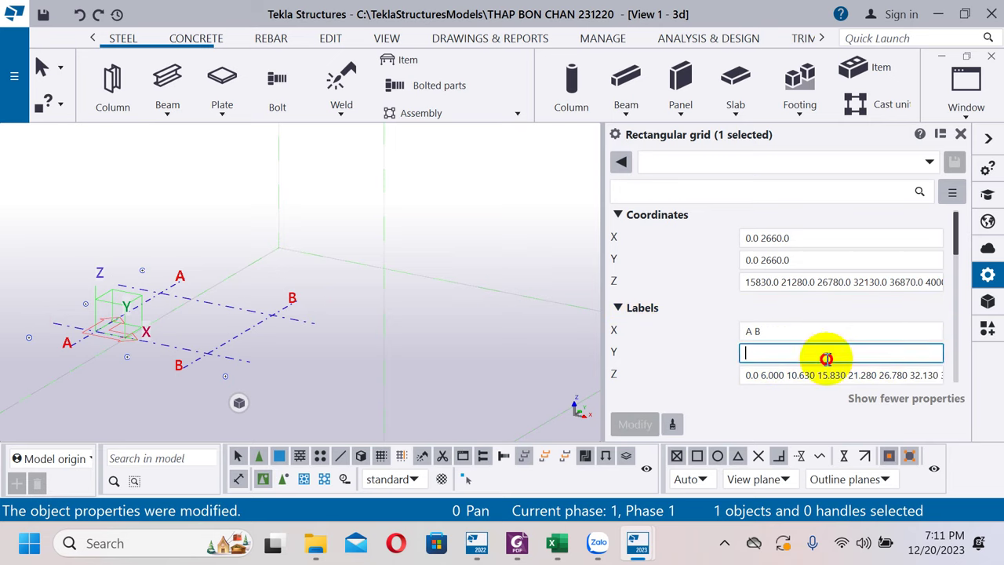
{"action": "type", "text": "1 2"}
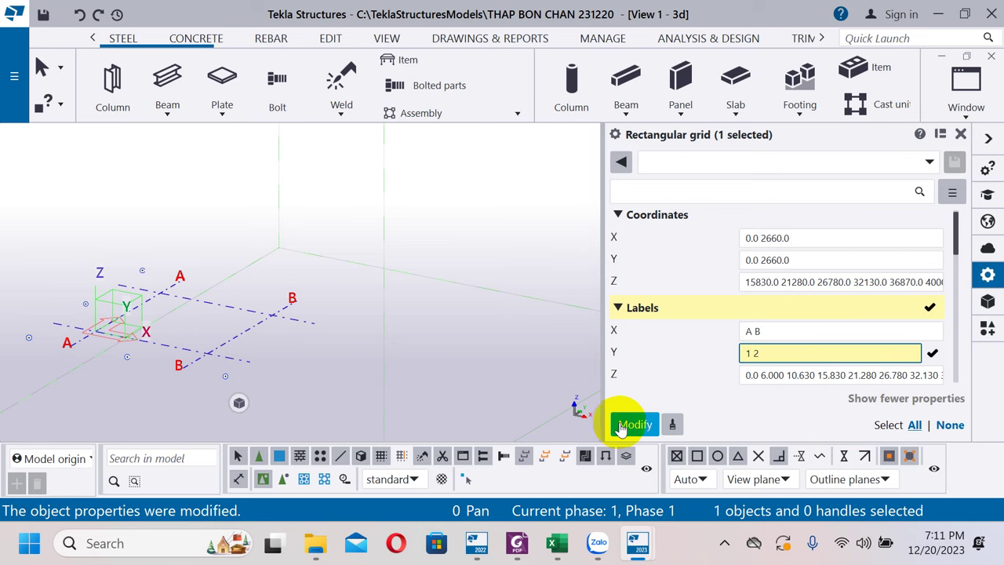
{"action": "left_click", "coordinate": [632, 423]}
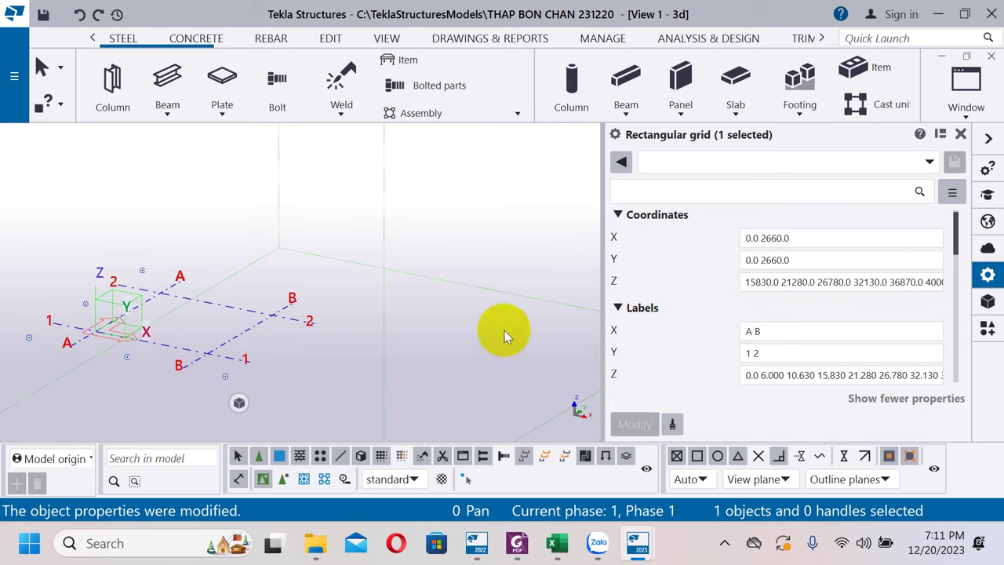
{"action": "scroll", "coordinate": [504, 334], "scroll_direction": "down", "scroll_amount": 3}
{"action": "scroll", "coordinate": [346, 350], "scroll_direction": "up", "scroll_amount": 2}
{"action": "left_click", "coordinate": [430, 347]}
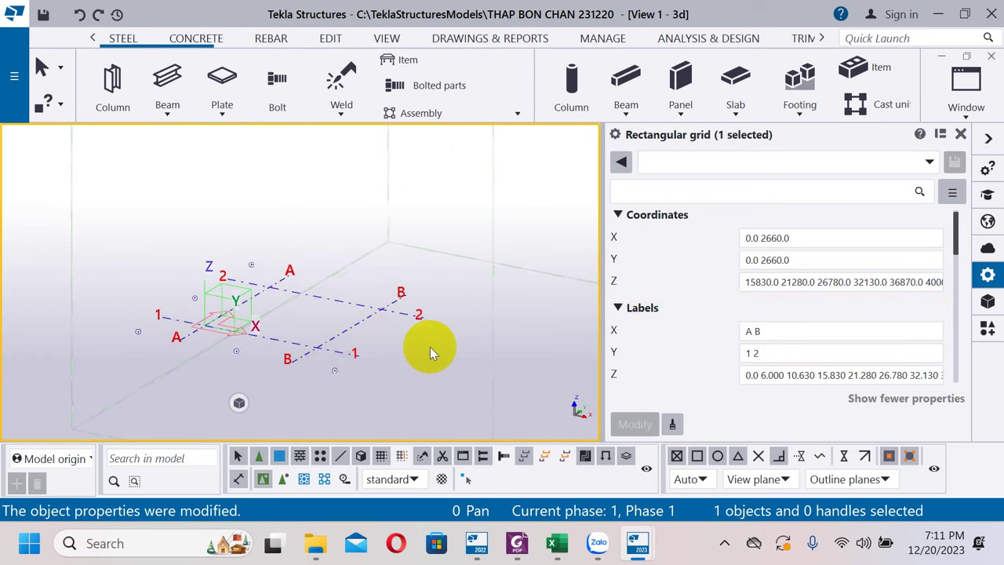
{"action": "double_click", "coordinate": [350, 336]}
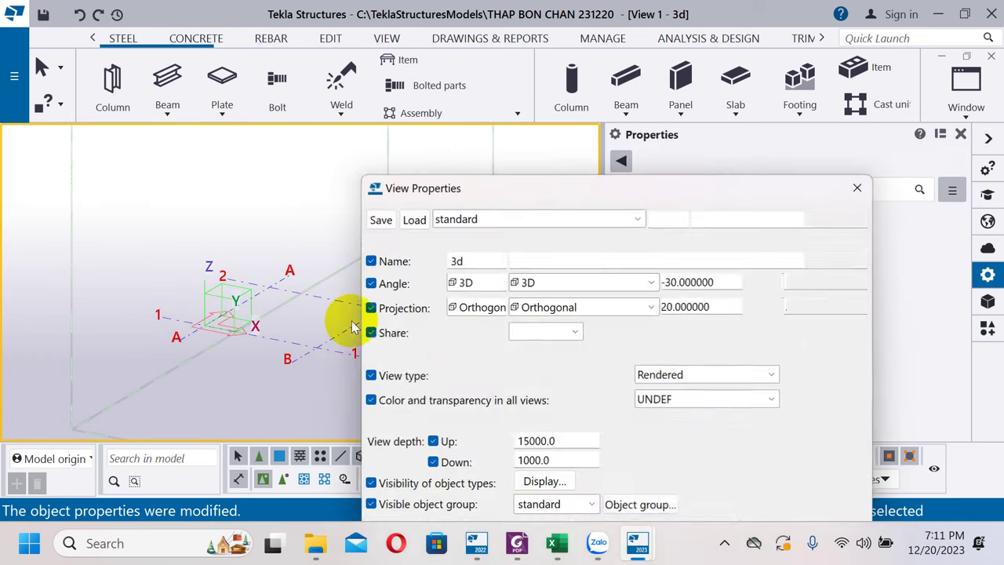
{"action": "left_click", "coordinate": [822, 486]}
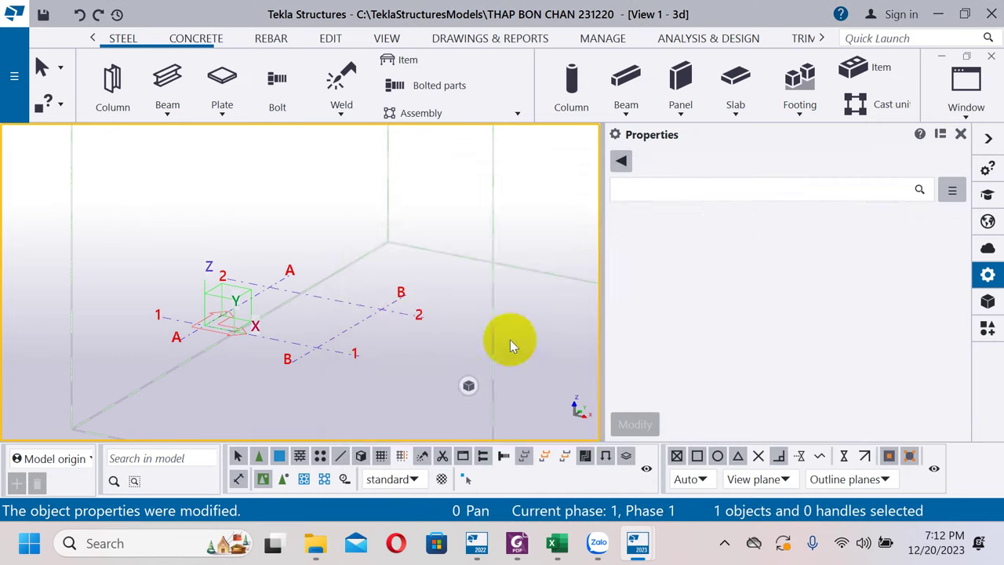
Reselect the rectangular grid, set both its X and Y coordinates to 0.0 2*2660.0 and apply the changes.
{"action": "left_click", "coordinate": [411, 315]}
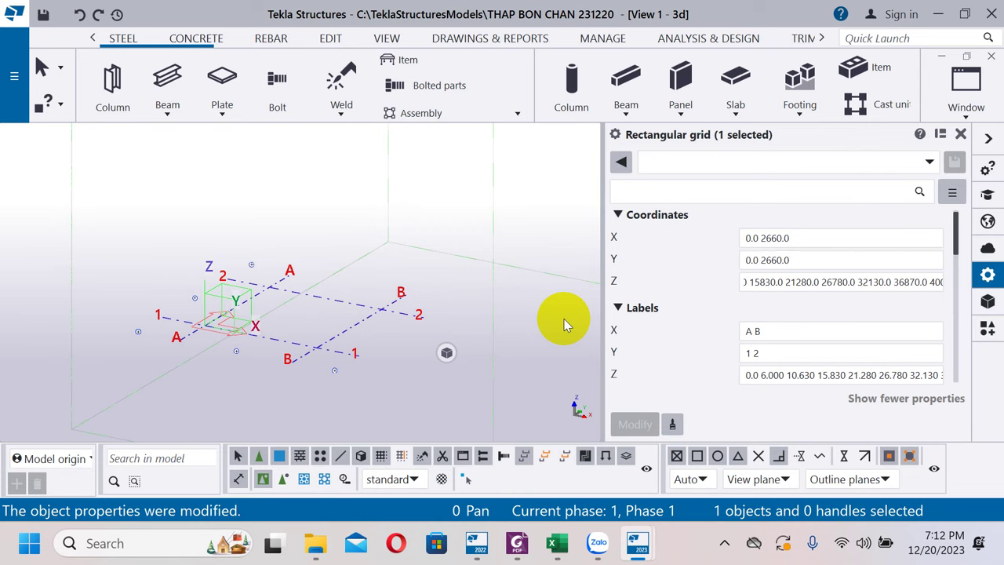
{"action": "left_click", "coordinate": [759, 237]}
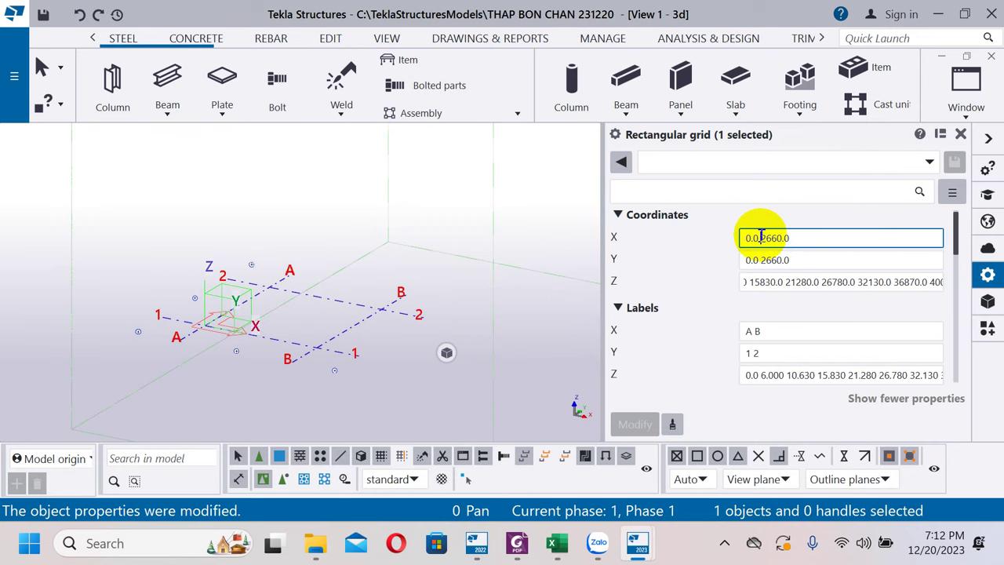
{"action": "type", "text": "2*"}
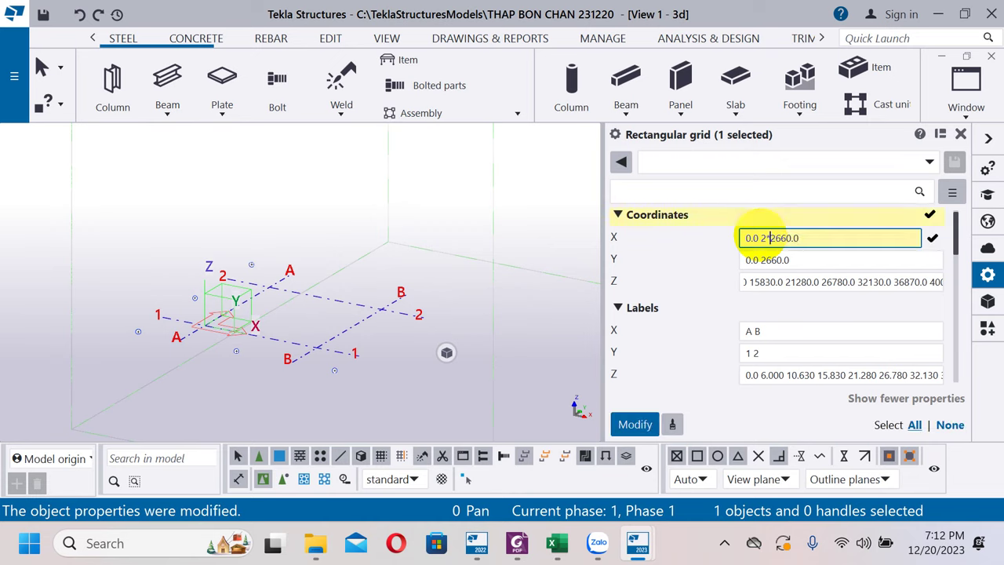
{"action": "key", "text": "Return"}
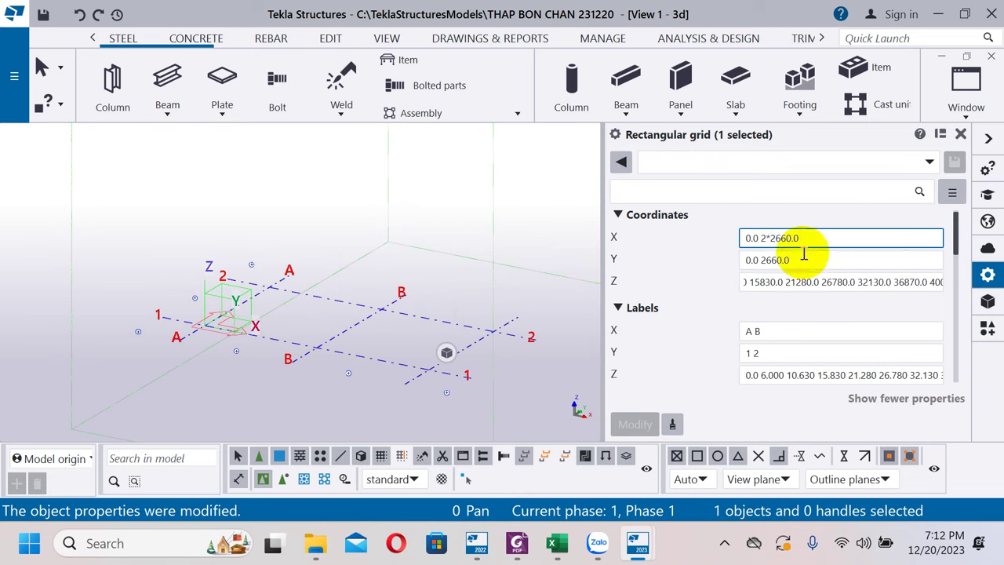
{"action": "left_click", "coordinate": [758, 260]}
{"action": "type", "text": "2*"}
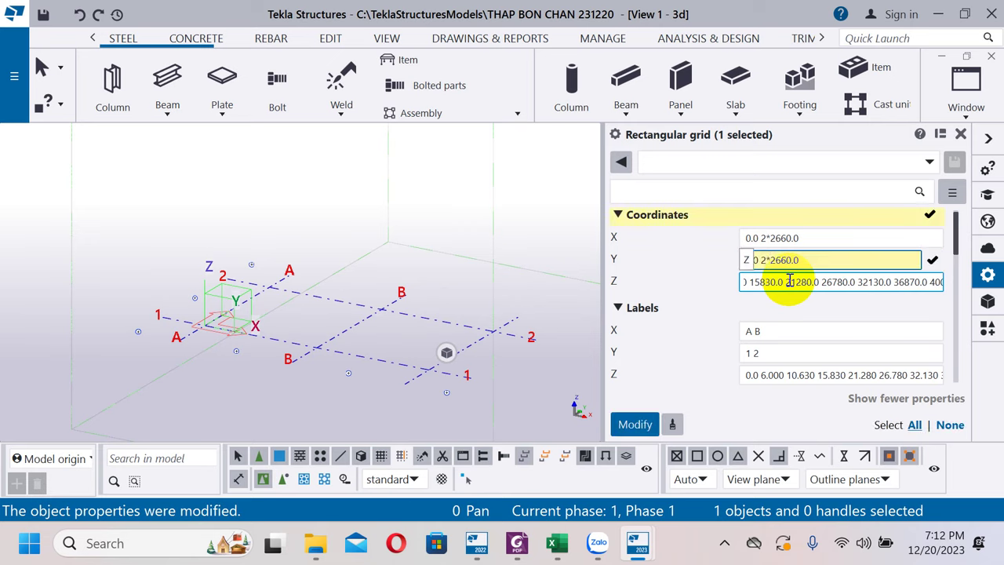
{"action": "key", "text": "Return"}
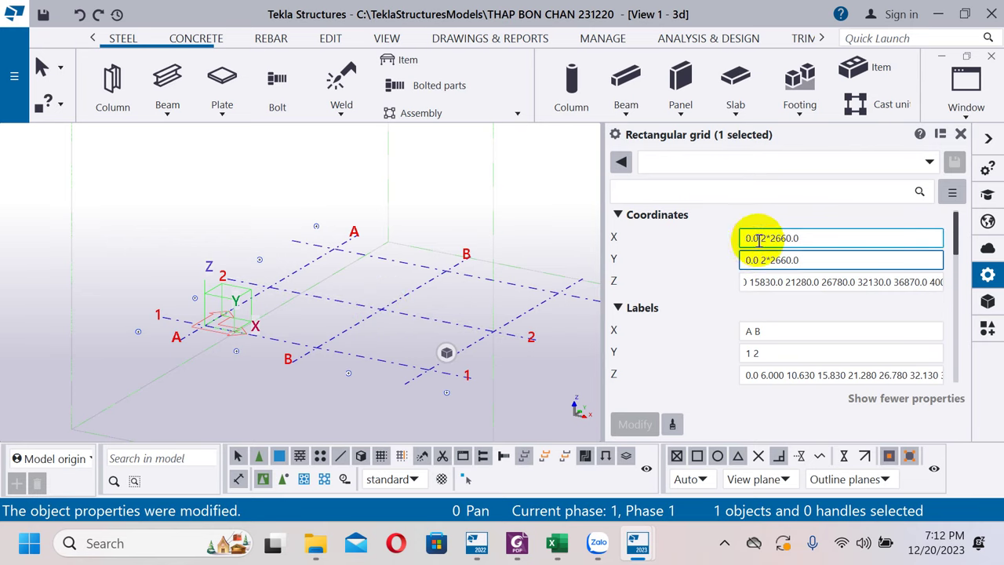
{"action": "left_click_drag", "start_coordinate": [767, 236], "coordinate": [784, 234]}
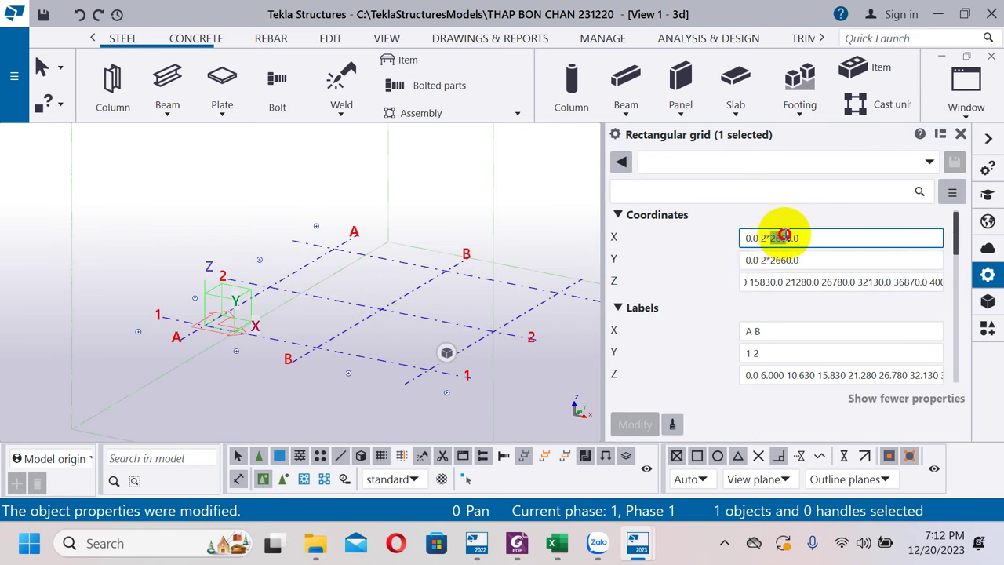
Set the rectangular grid's X and Y coordinates both to 0.0 2*1330.0 and apply the changes.
{"action": "type", "text": "1330"}
{"action": "key", "text": "Tab"}
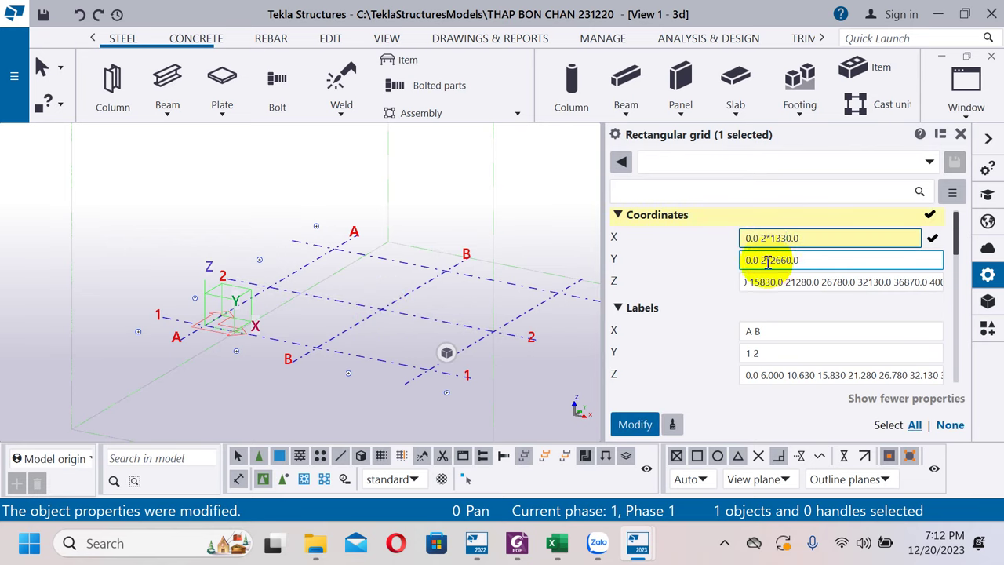
{"action": "left_click", "coordinate": [775, 260]}
{"action": "left_click_drag", "start_coordinate": [767, 259], "coordinate": [784, 259]}
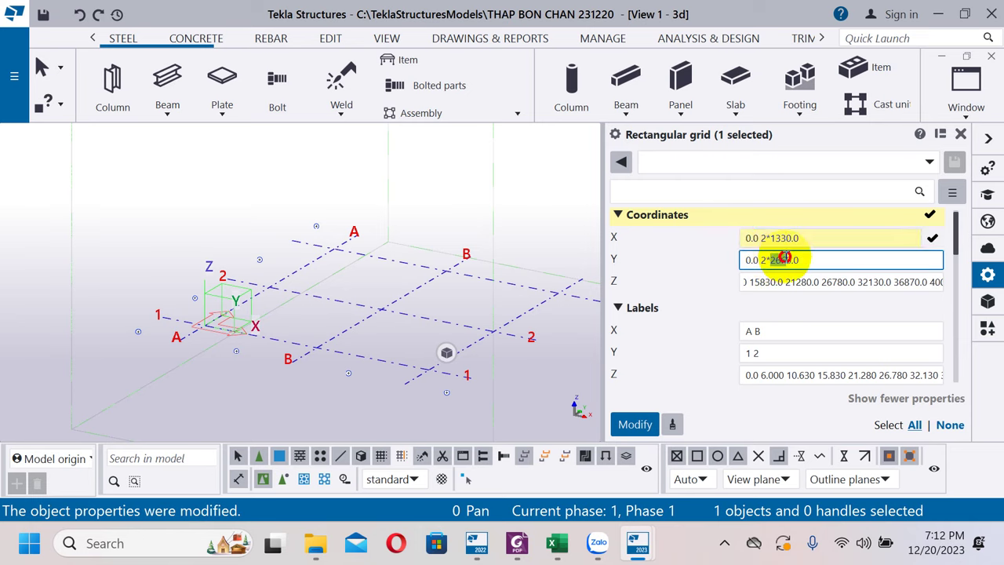
{"action": "type", "text": "1330"}
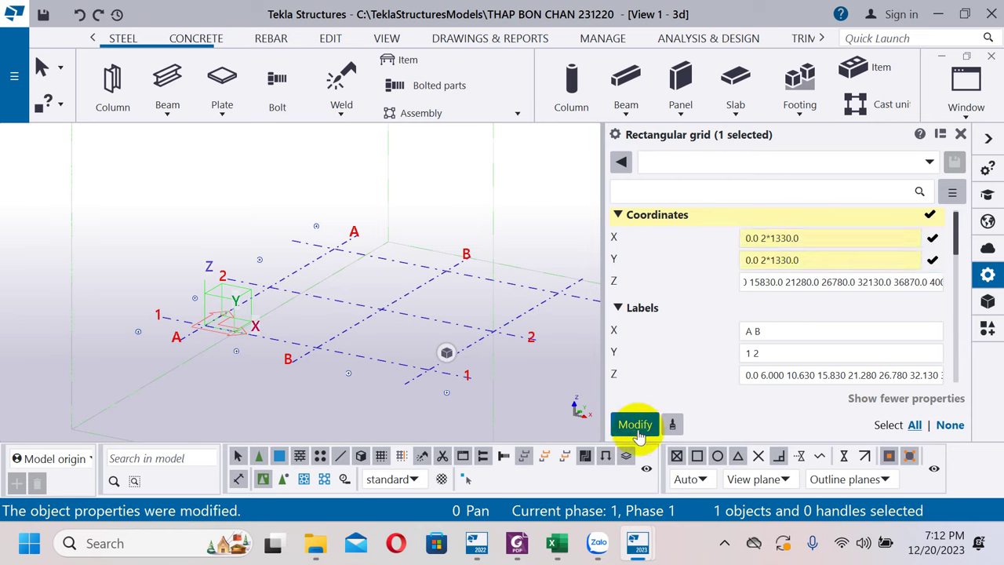
{"action": "left_click", "coordinate": [634, 424]}
{"action": "scroll", "coordinate": [266, 337], "scroll_direction": "up", "scroll_amount": 2}
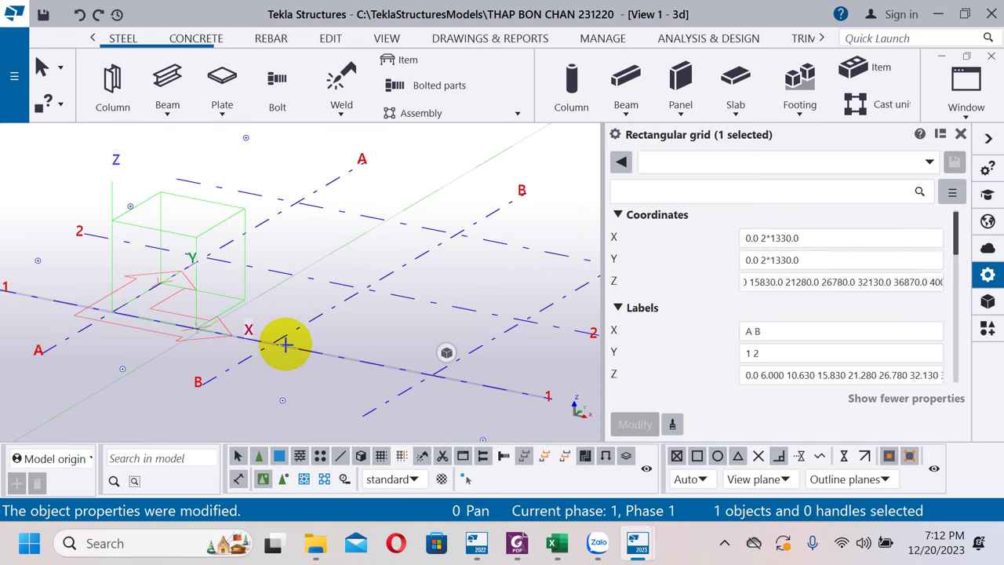
{"action": "scroll", "coordinate": [382, 322], "scroll_direction": "down", "scroll_amount": 5}
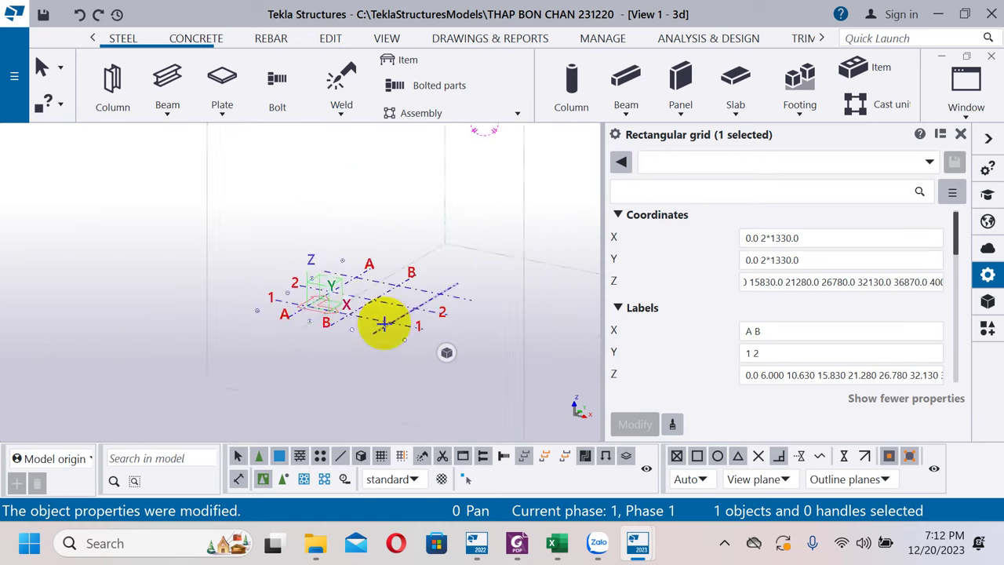
{"action": "scroll", "coordinate": [412, 287], "scroll_direction": "up", "scroll_amount": 3}
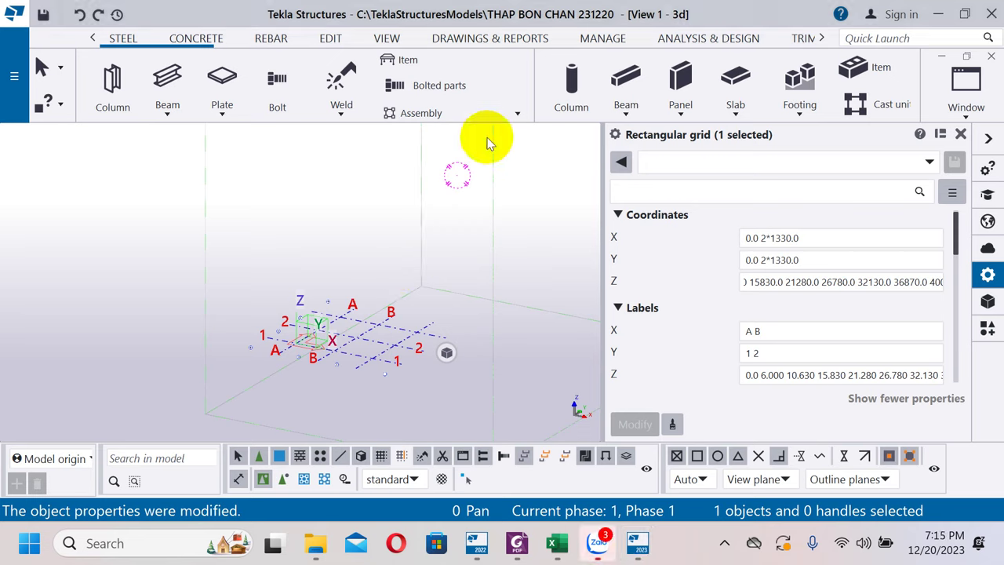
{"action": "middle_click_drag", "start_coordinate": [369, 321], "coordinate": [382, 283], "text": "ctrl"}
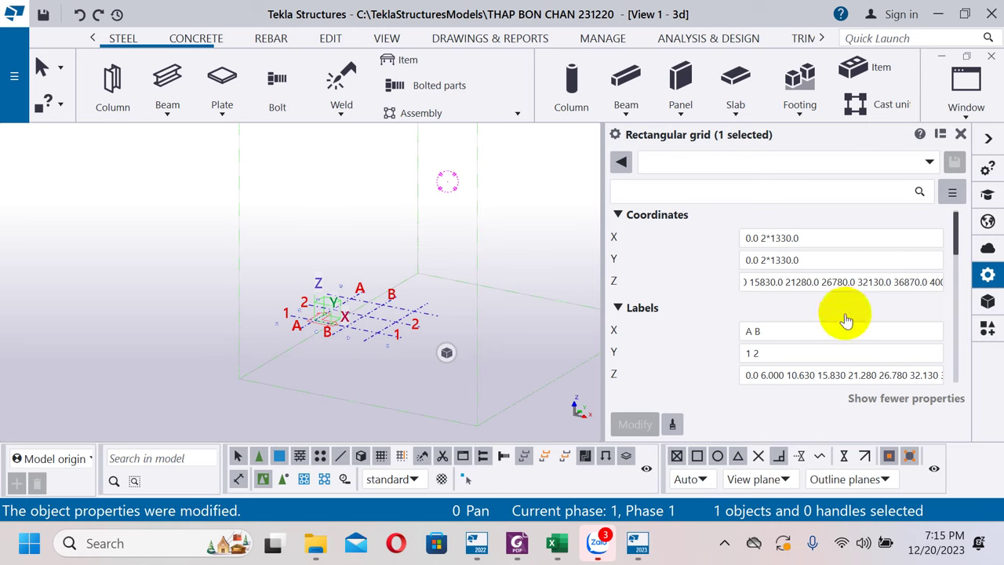
Review the grid's coordinate, label and Left/Below and Right/Above line extension settings against the grid in the model.
{"action": "left_click", "coordinate": [782, 284]}
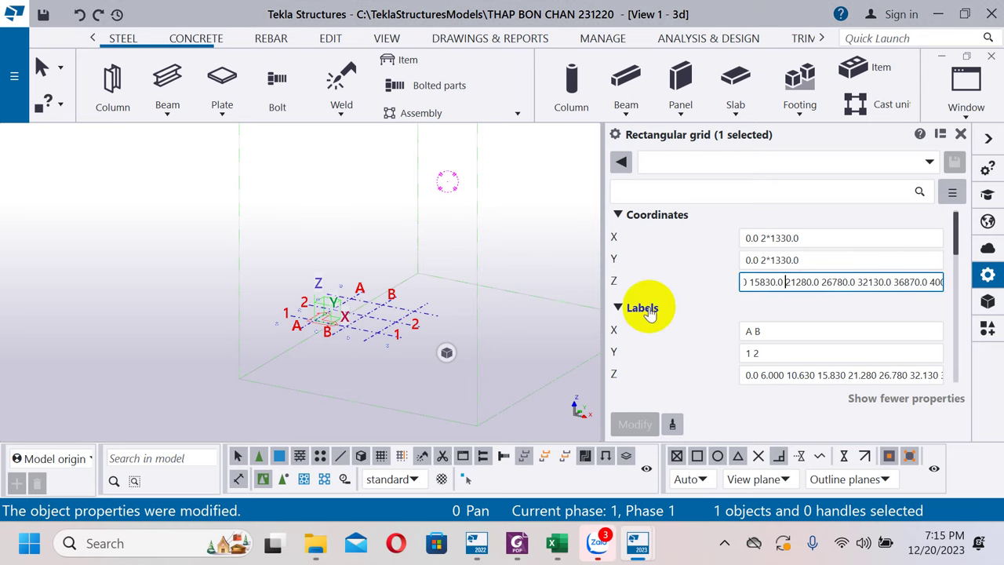
{"action": "left_click", "coordinate": [801, 371]}
{"action": "scroll", "coordinate": [801, 371], "scroll_direction": "down", "scroll_amount": 3}
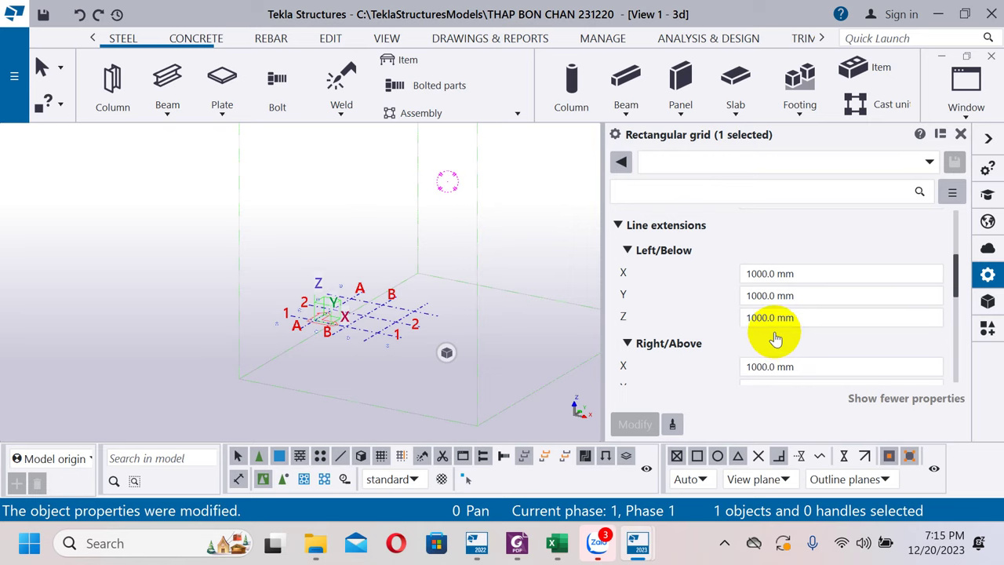
{"action": "left_click", "coordinate": [755, 296]}
{"action": "left_click", "coordinate": [824, 318]}
{"action": "scroll", "coordinate": [815, 318], "scroll_direction": "down", "scroll_amount": 2}
{"action": "left_click", "coordinate": [800, 320]}
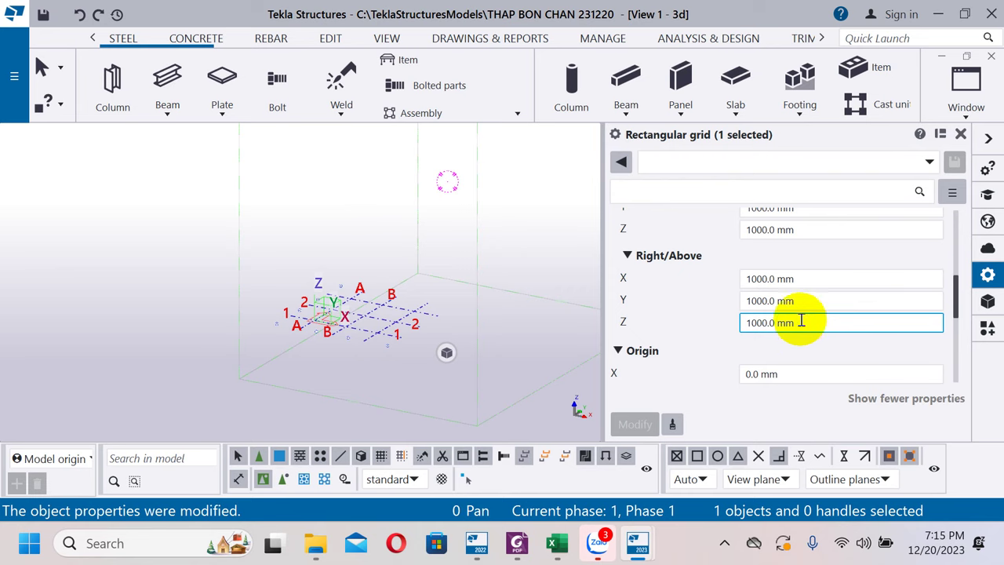
{"action": "left_click", "coordinate": [793, 298]}
{"action": "scroll", "coordinate": [794, 298], "scroll_direction": "up", "scroll_amount": 2}
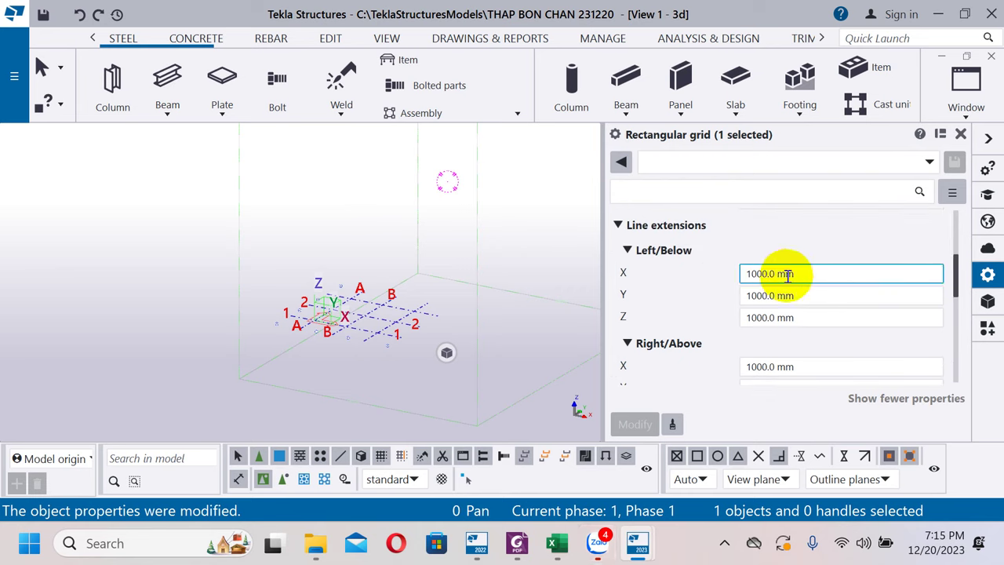
{"action": "scroll", "coordinate": [458, 306], "scroll_direction": "up", "scroll_amount": 10}
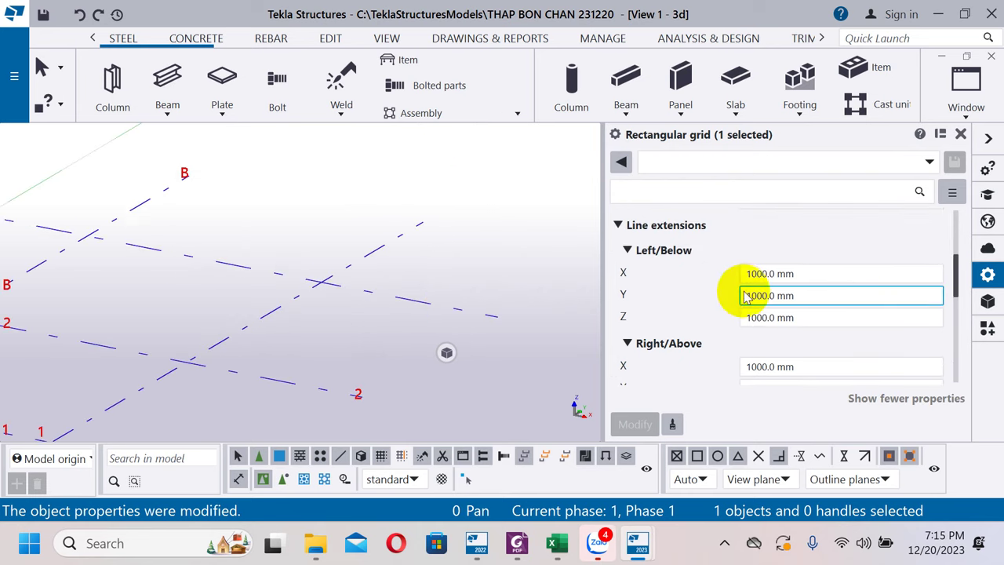
{"action": "scroll", "coordinate": [731, 257], "scroll_direction": "up", "scroll_amount": 3}
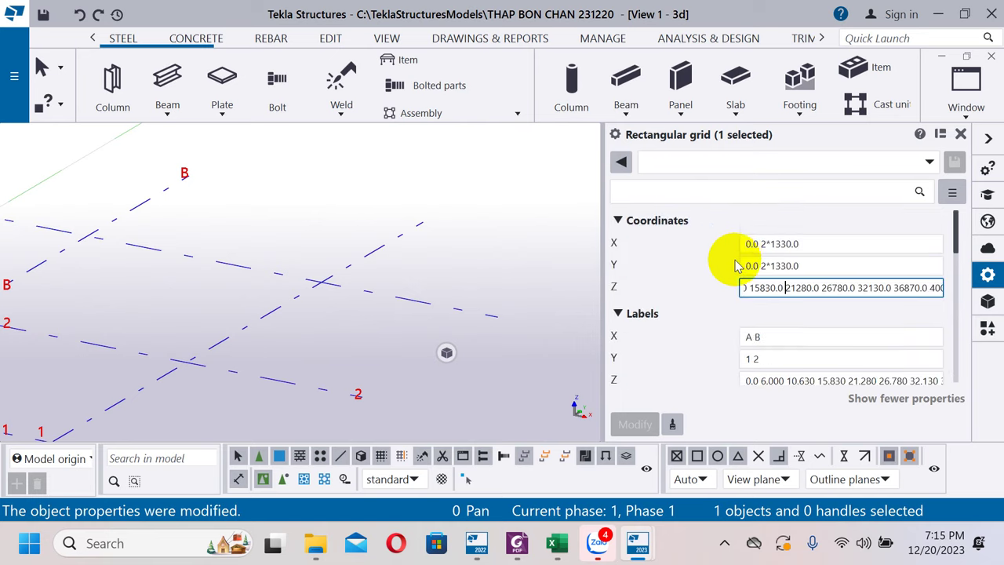
{"action": "scroll", "coordinate": [735, 270], "scroll_direction": "down", "scroll_amount": 1}
{"action": "scroll", "coordinate": [735, 275], "scroll_direction": "down", "scroll_amount": 4}
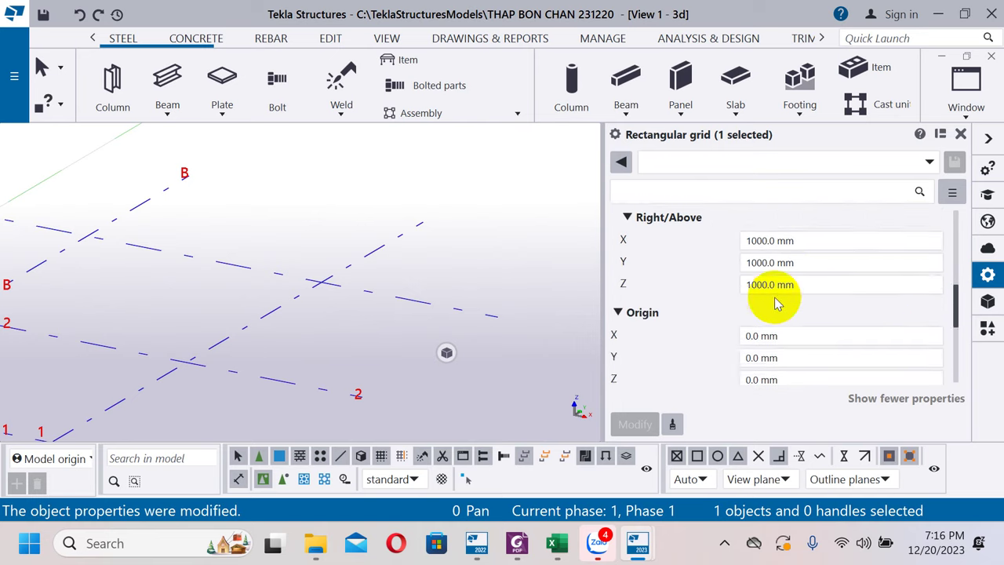
{"action": "scroll", "coordinate": [781, 285], "scroll_direction": "down", "scroll_amount": 1}
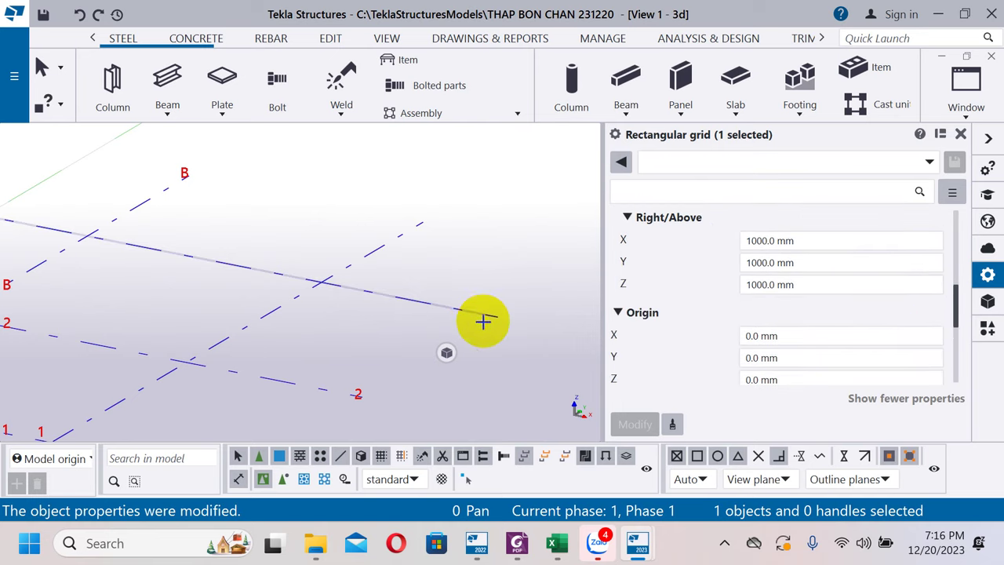
Set the grid's origin X to 10000 mm and apply the change.
{"action": "scroll", "coordinate": [800, 316], "scroll_direction": "down", "scroll_amount": 1}
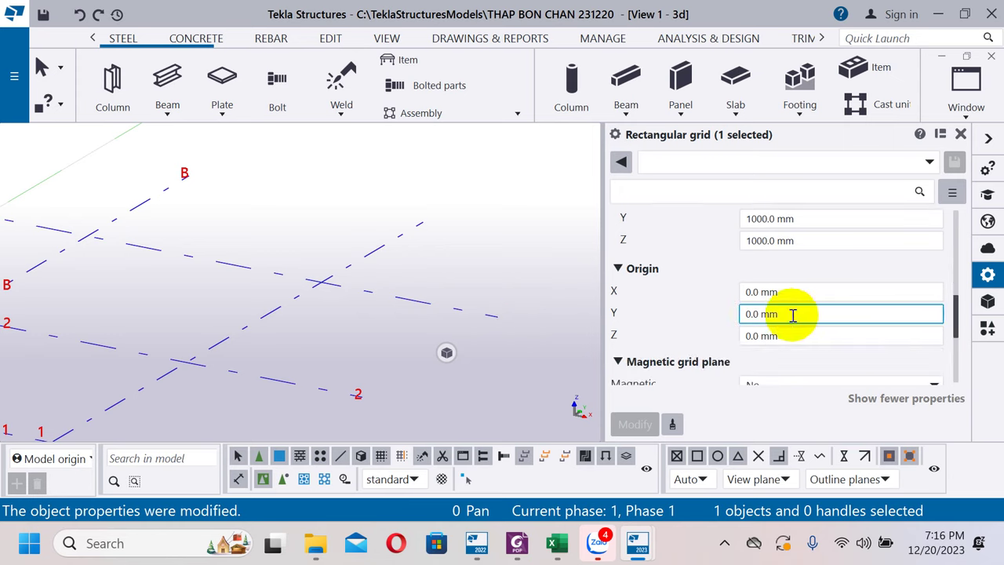
{"action": "scroll", "coordinate": [361, 283], "scroll_direction": "down", "scroll_amount": 5}
{"action": "middle_click_drag", "start_coordinate": [510, 280], "coordinate": [215, 298], "text": "ctrl"}
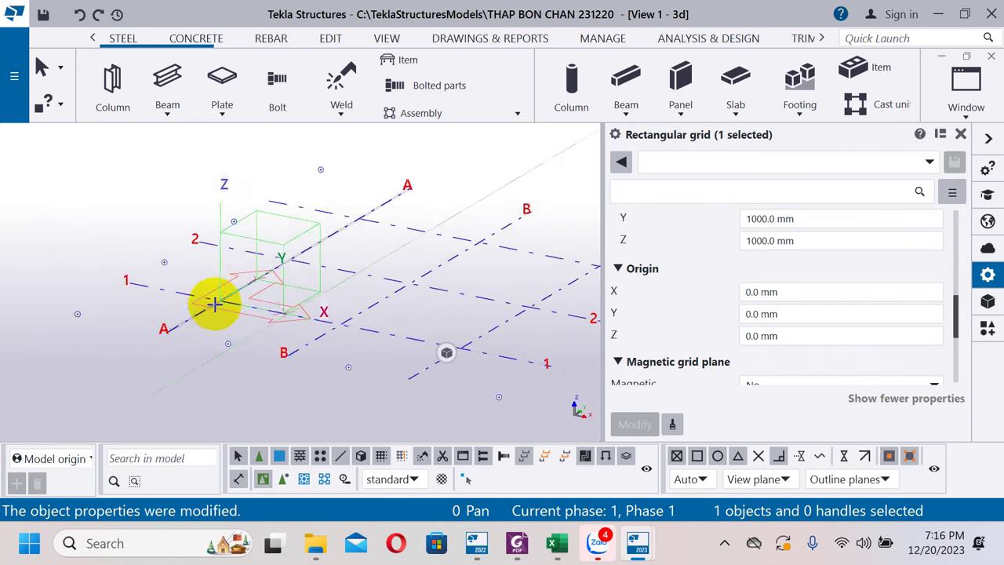
{"action": "scroll", "coordinate": [228, 302], "scroll_direction": "up", "scroll_amount": 3}
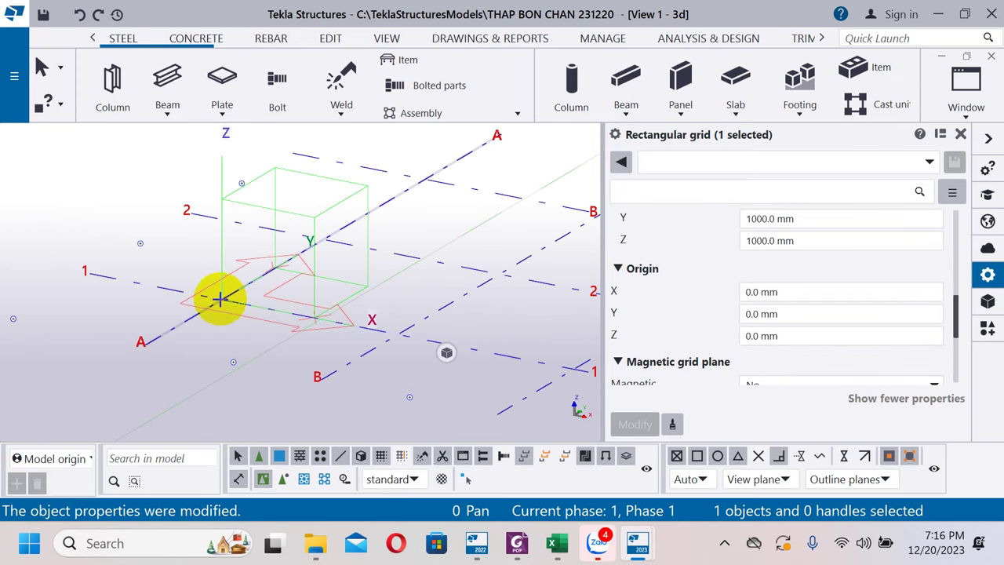
{"action": "left_click", "coordinate": [795, 292]}
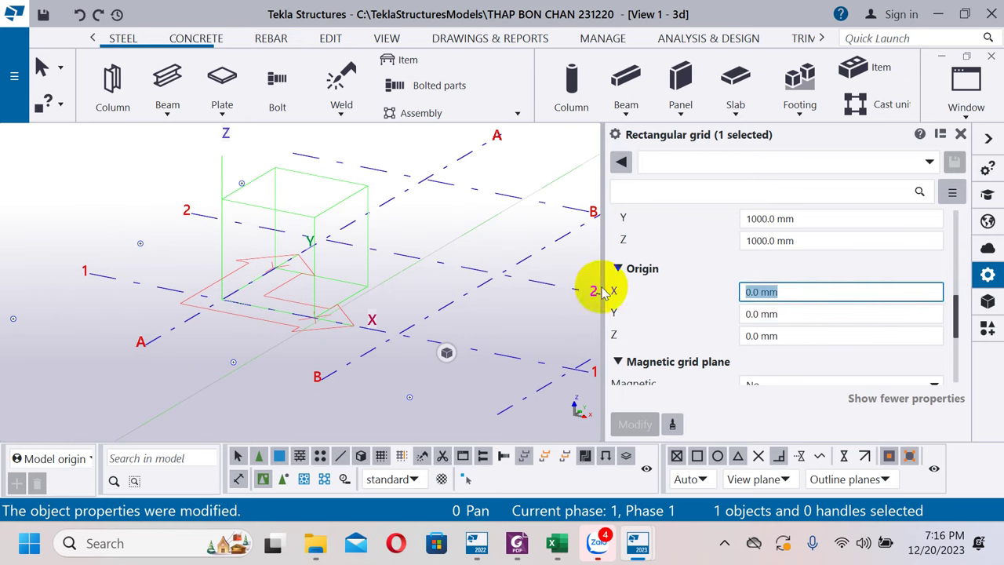
{"action": "type", "text": "10000"}
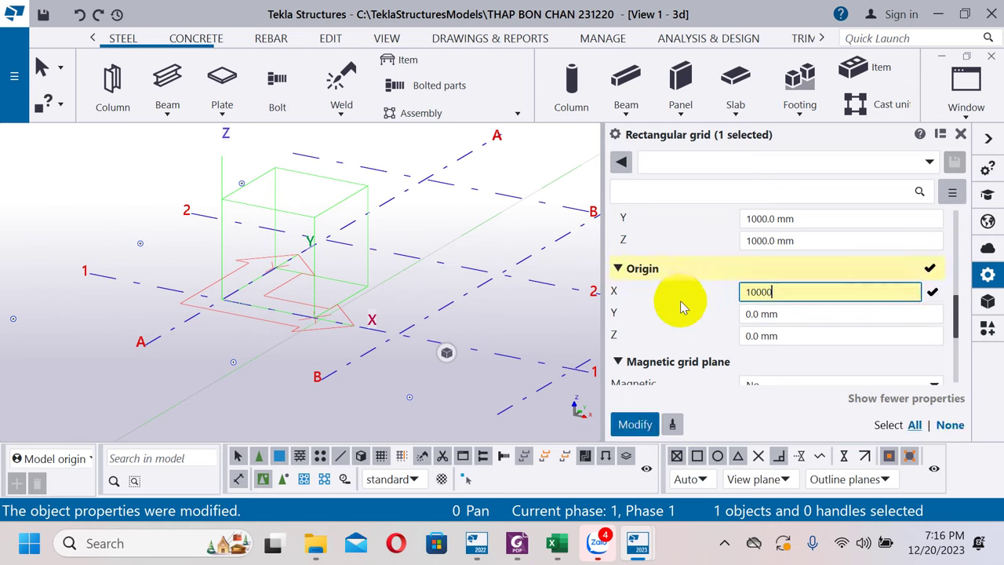
{"action": "left_click", "coordinate": [635, 424]}
{"action": "scroll", "coordinate": [227, 271], "scroll_direction": "down", "scroll_amount": 5}
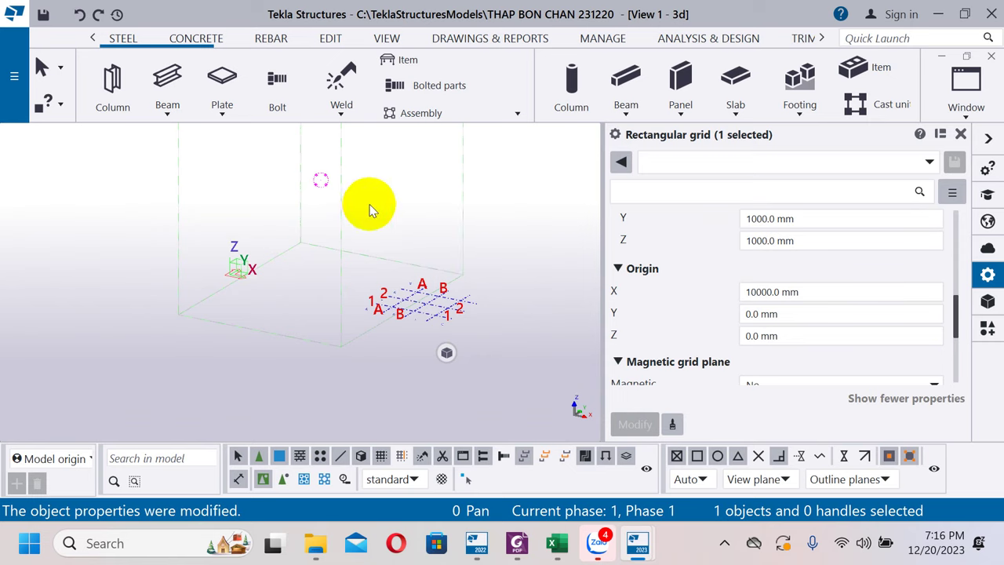
Save the rectangular grid's properties under the name #LUOI 1.
{"action": "left_click", "coordinate": [761, 164]}
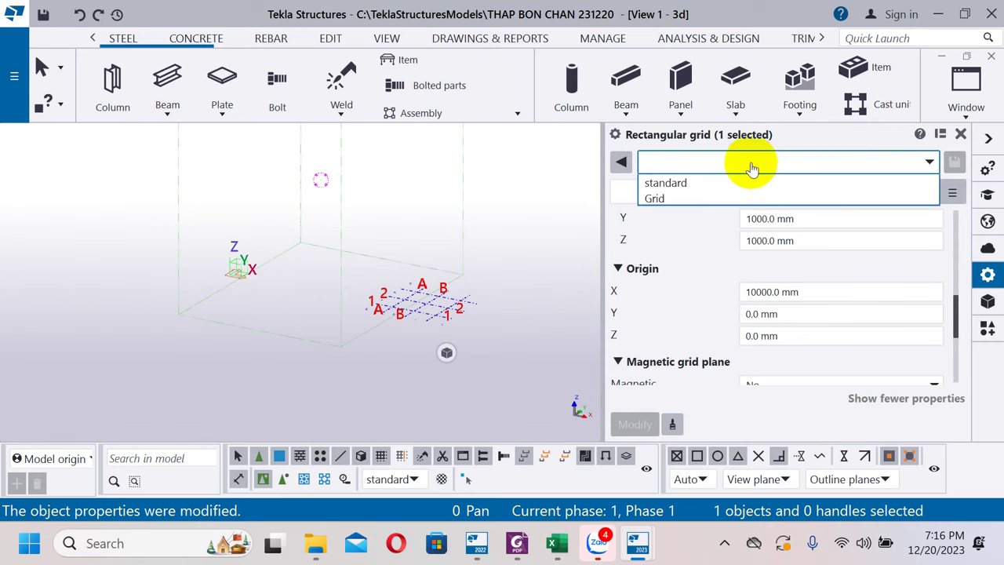
{"action": "left_click", "coordinate": [738, 166]}
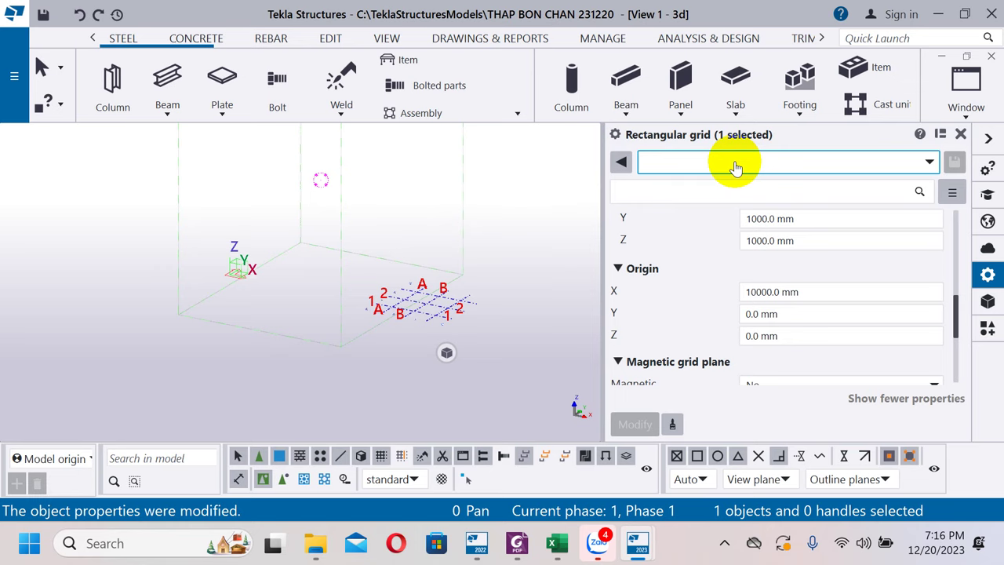
{"action": "type", "text": "#LUOI 1"}
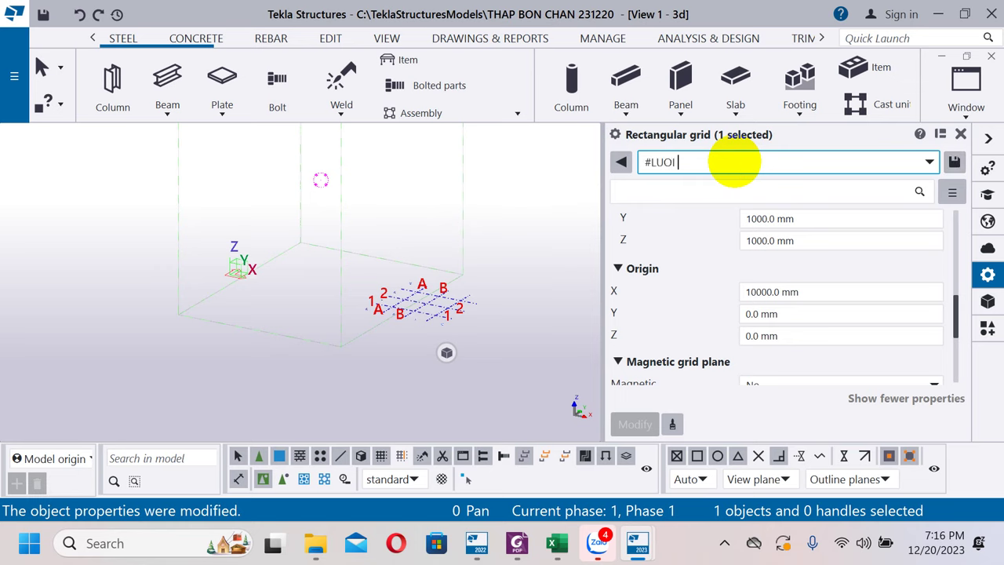
{"action": "left_click", "coordinate": [954, 163]}
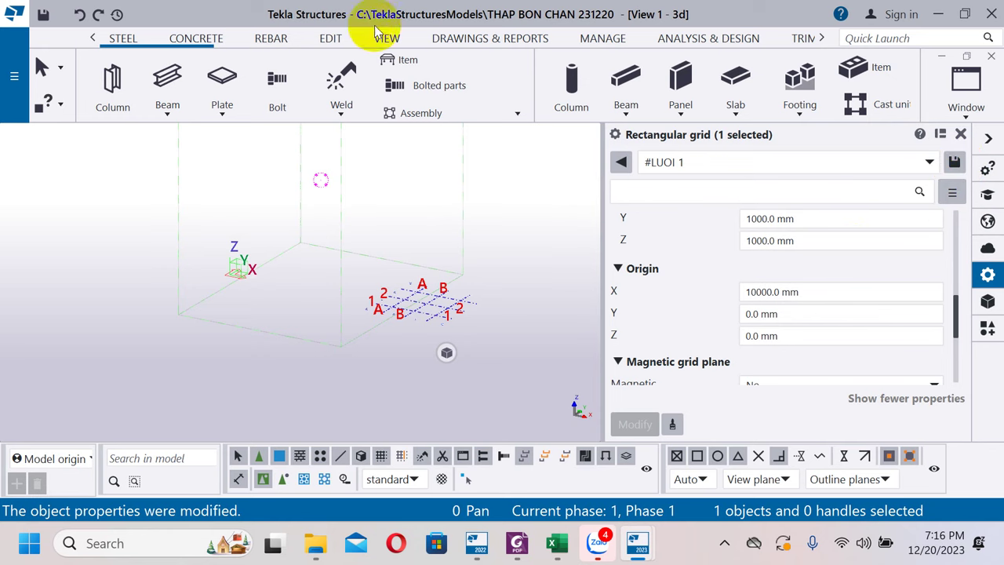
Start creating a second rectangular grid and set its origin X to 0.
{"action": "left_click", "coordinate": [331, 41]}
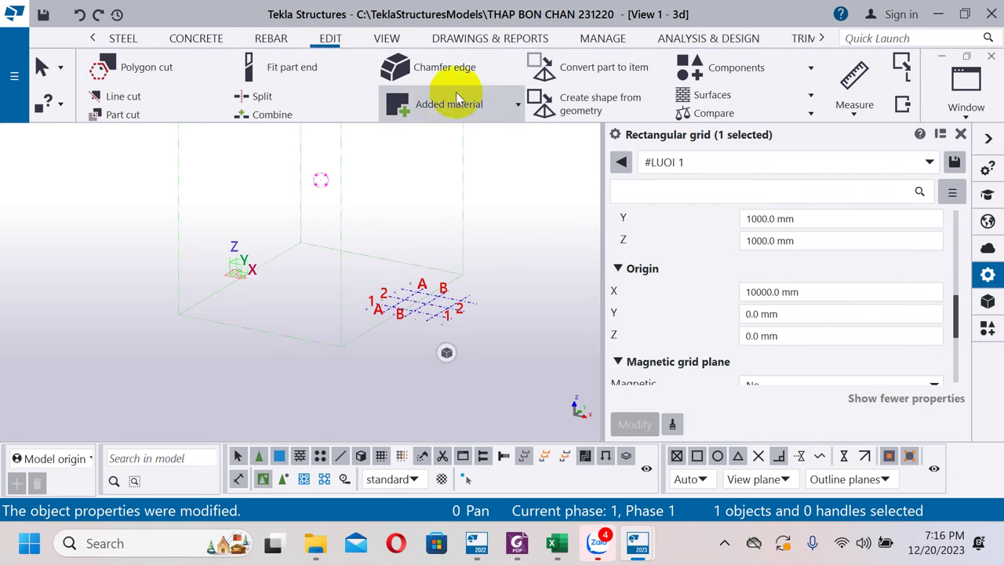
{"action": "scroll", "coordinate": [549, 83], "scroll_direction": "down", "scroll_amount": 4}
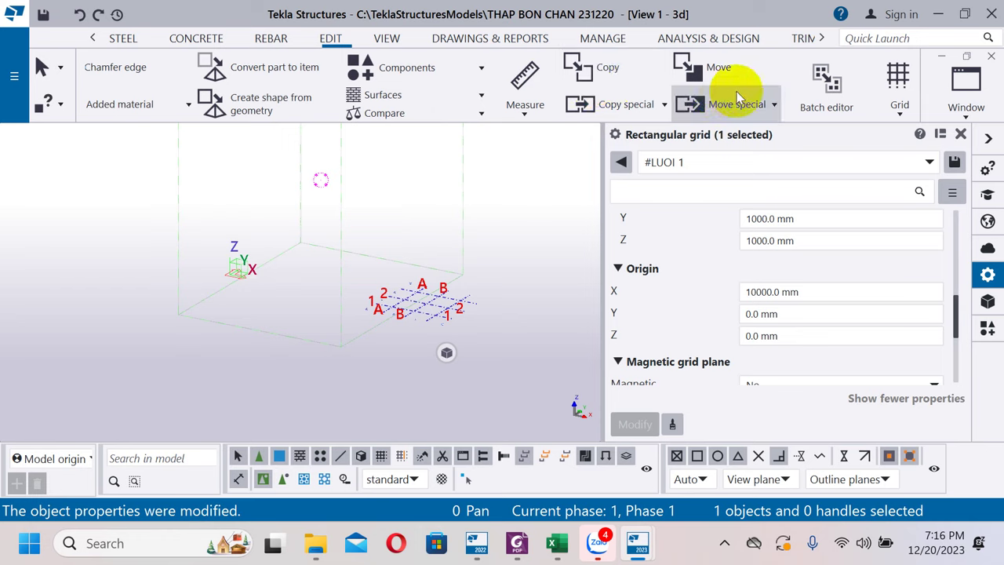
{"action": "scroll", "coordinate": [739, 102], "scroll_direction": "down", "scroll_amount": 2}
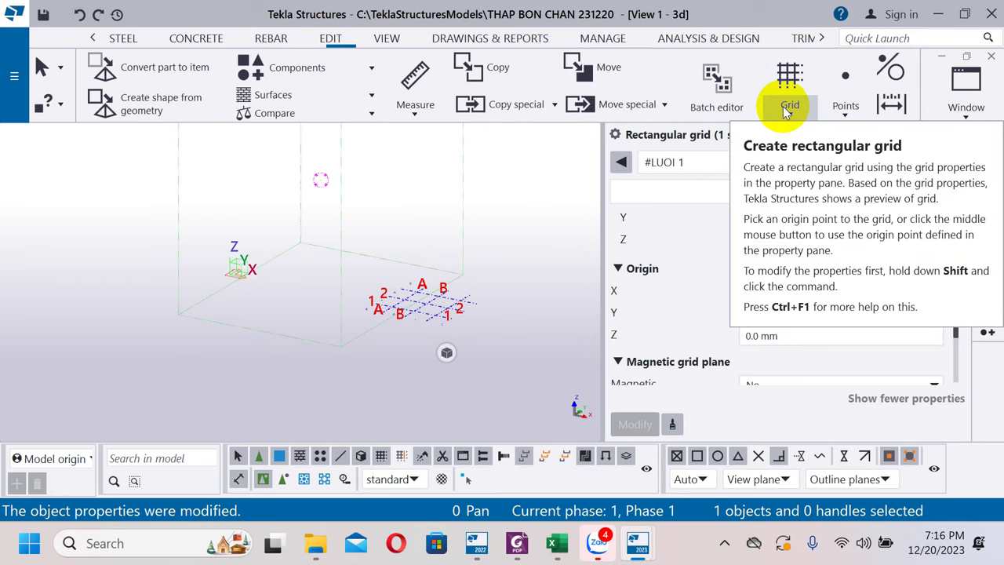
{"action": "left_click", "coordinate": [789, 111]}
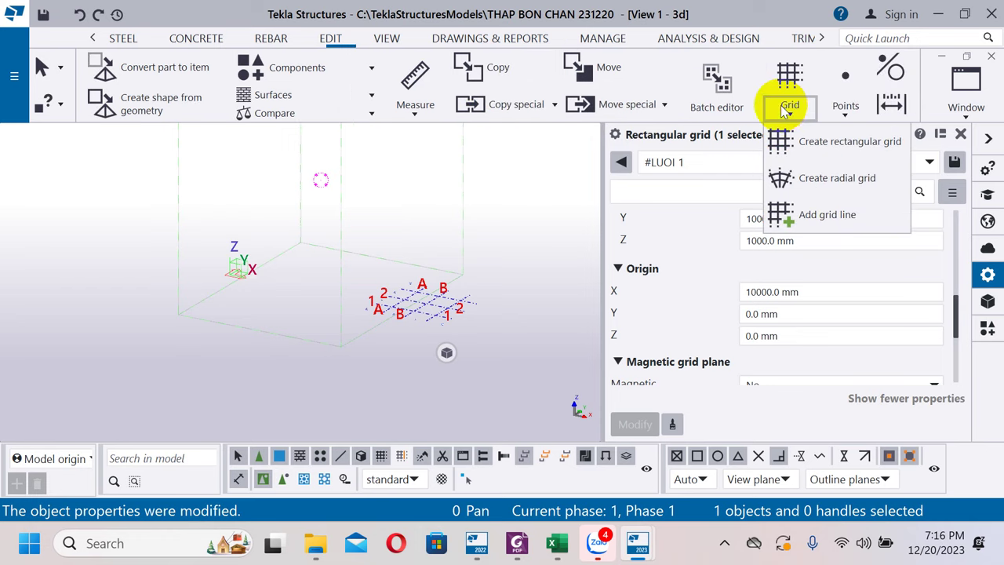
{"action": "left_click", "coordinate": [862, 151]}
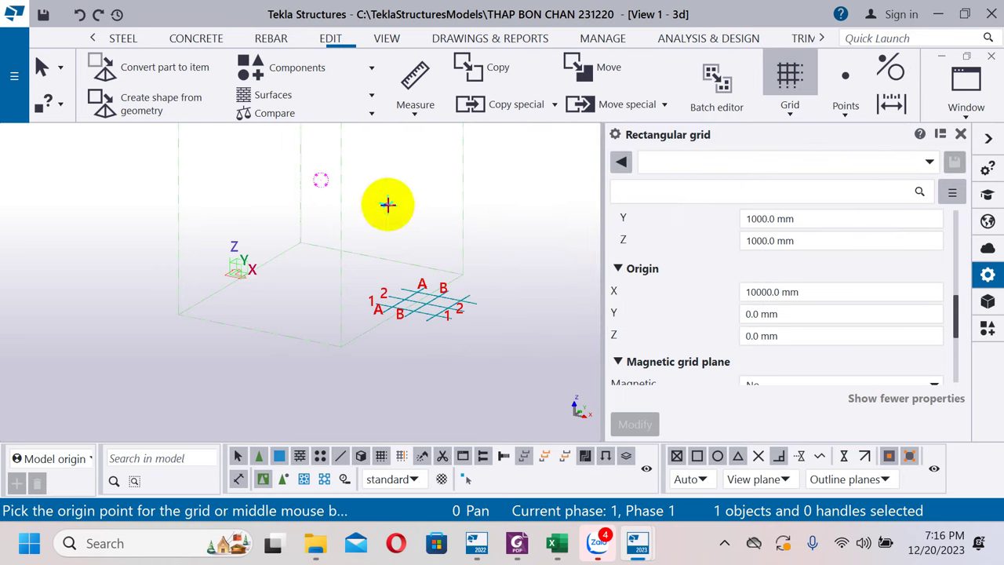
{"action": "triple_click", "coordinate": [810, 287]}
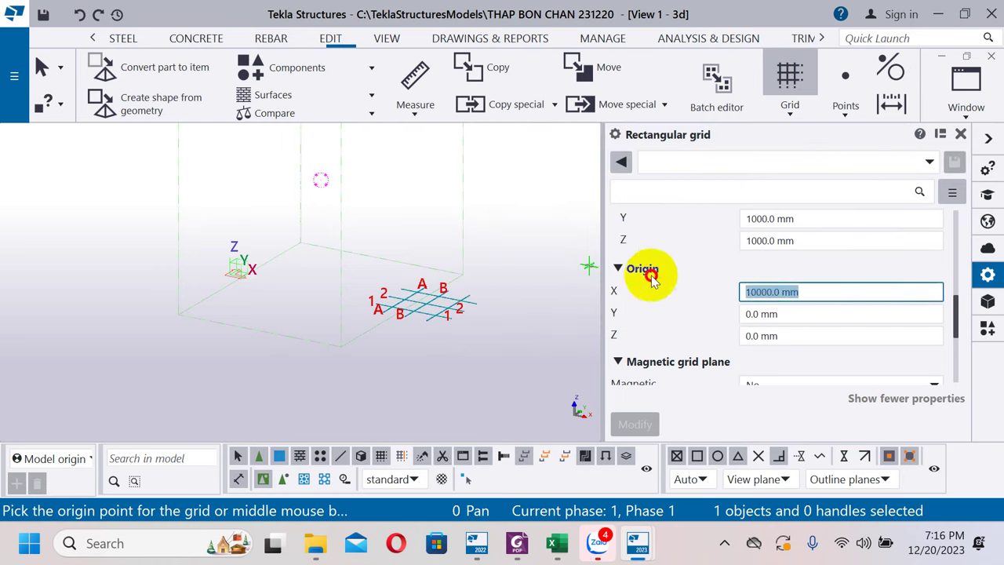
{"action": "type", "text": "0"}
Load the saved #LUOI 1 properties for the new grid and set its origin X to 0.
{"action": "scroll", "coordinate": [792, 220], "scroll_direction": "up", "scroll_amount": 2}
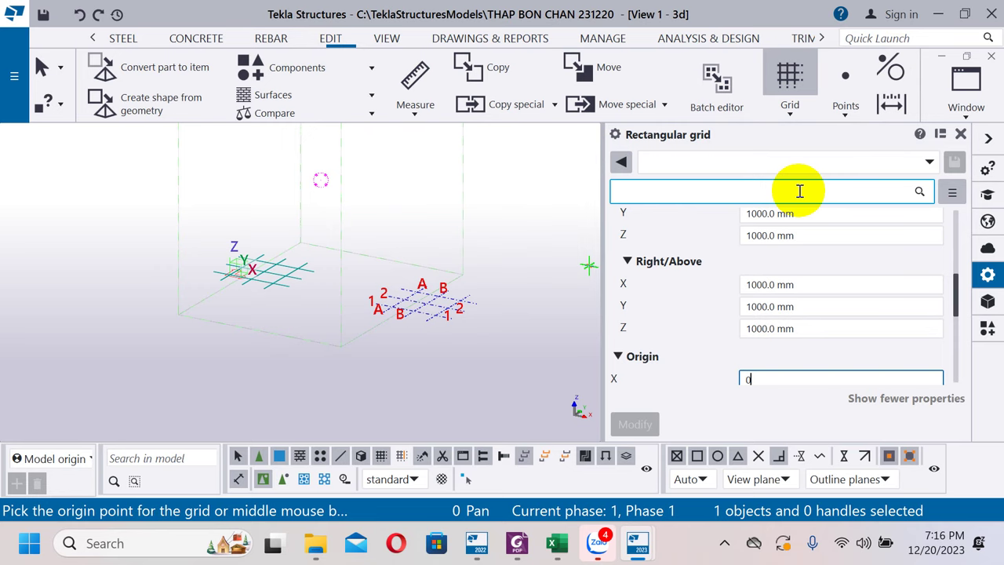
{"action": "left_click", "coordinate": [775, 163]}
{"action": "scroll", "coordinate": [802, 337], "scroll_direction": "down", "scroll_amount": 3}
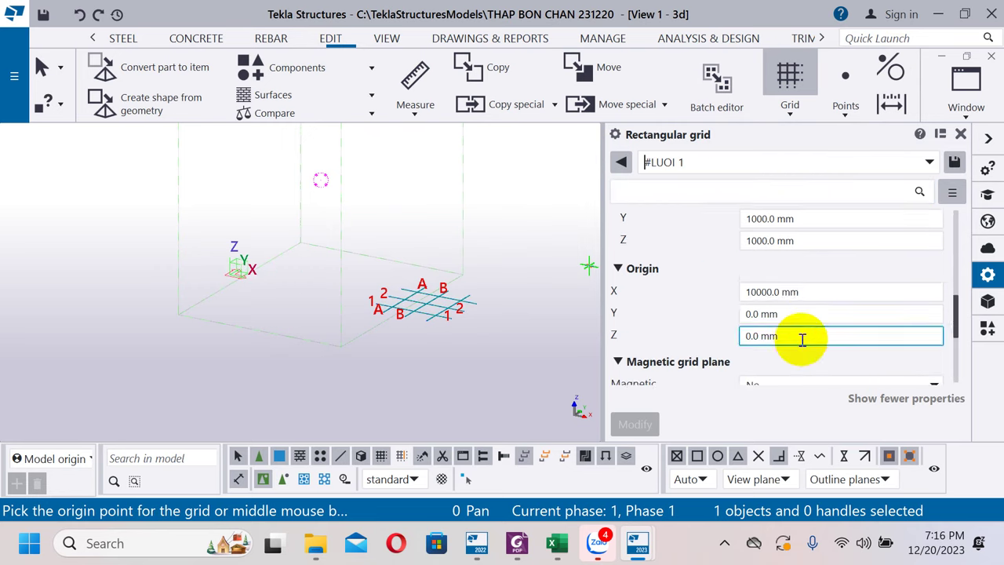
{"action": "left_click", "coordinate": [820, 247]}
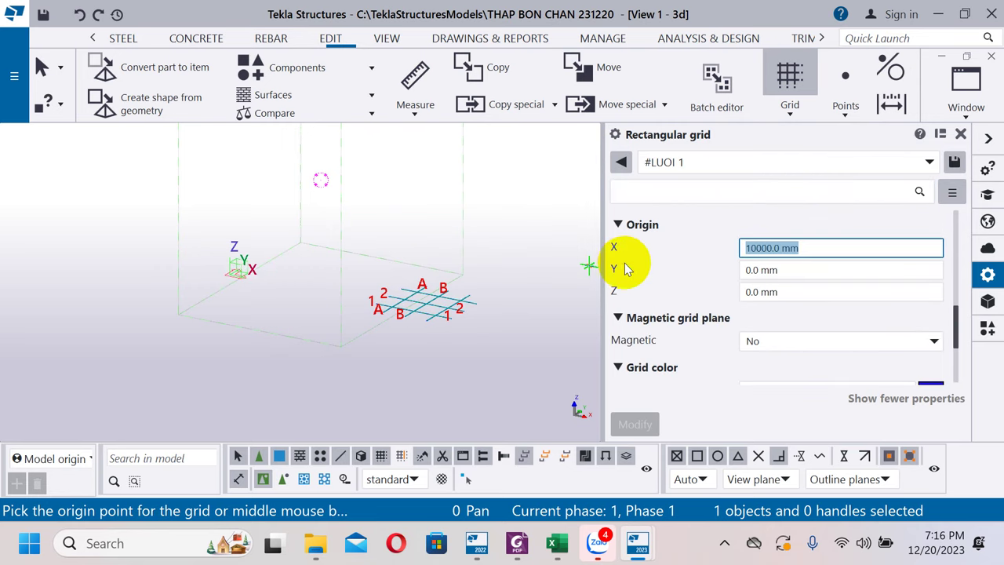
{"action": "type", "text": "0"}
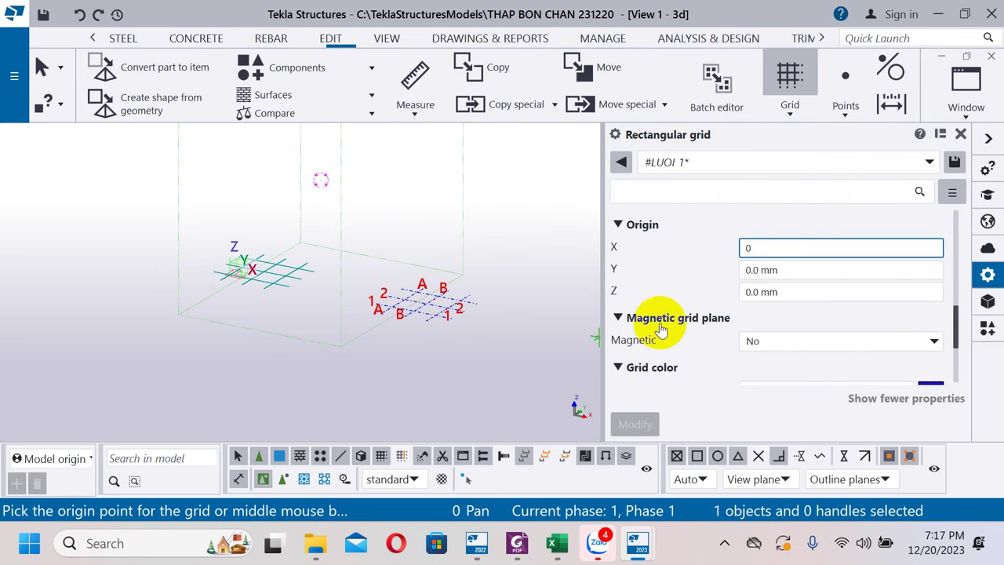
Place the second rectangular grid near the model origin.
{"action": "key", "text": "Tab"}
{"action": "key", "text": "Tab"}
{"action": "key", "text": "Tab"}
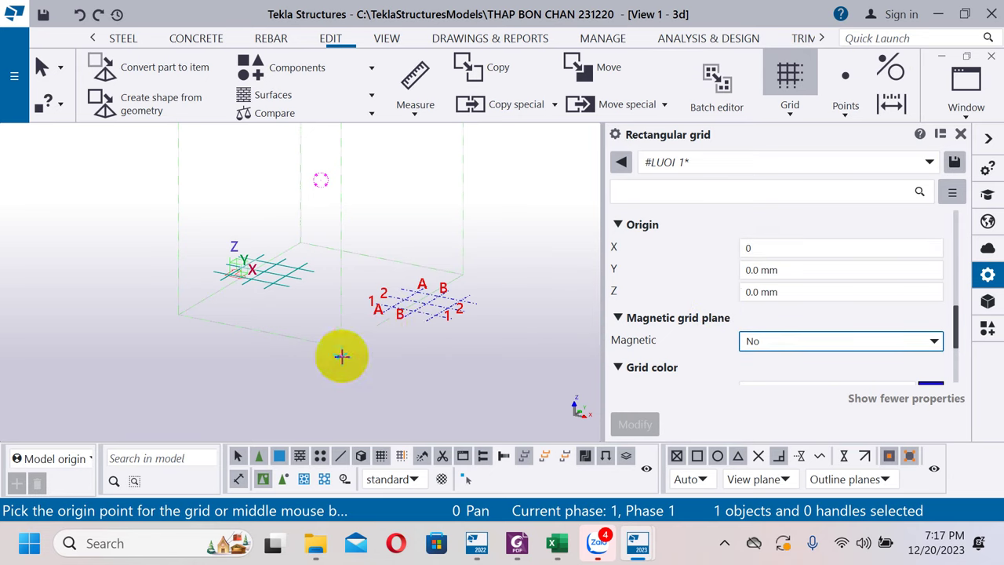
{"action": "scroll", "coordinate": [228, 270], "scroll_direction": "up", "scroll_amount": 3}
{"action": "left_click", "coordinate": [240, 272]}
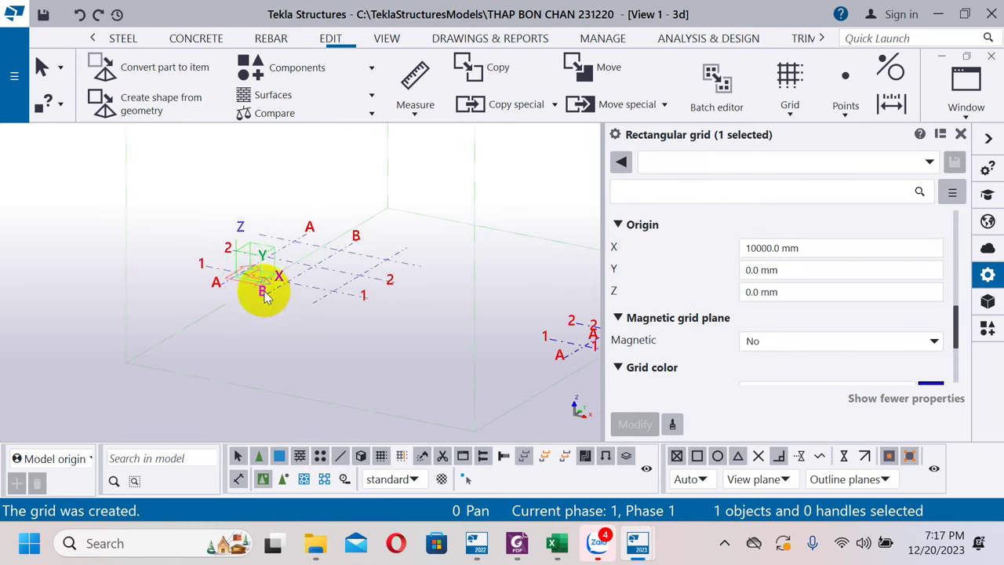
{"action": "scroll", "coordinate": [345, 271], "scroll_direction": "up", "scroll_amount": 4}
Set the new grid's origin X and Y to 0 and apply the change.
{"action": "left_click", "coordinate": [351, 267]}
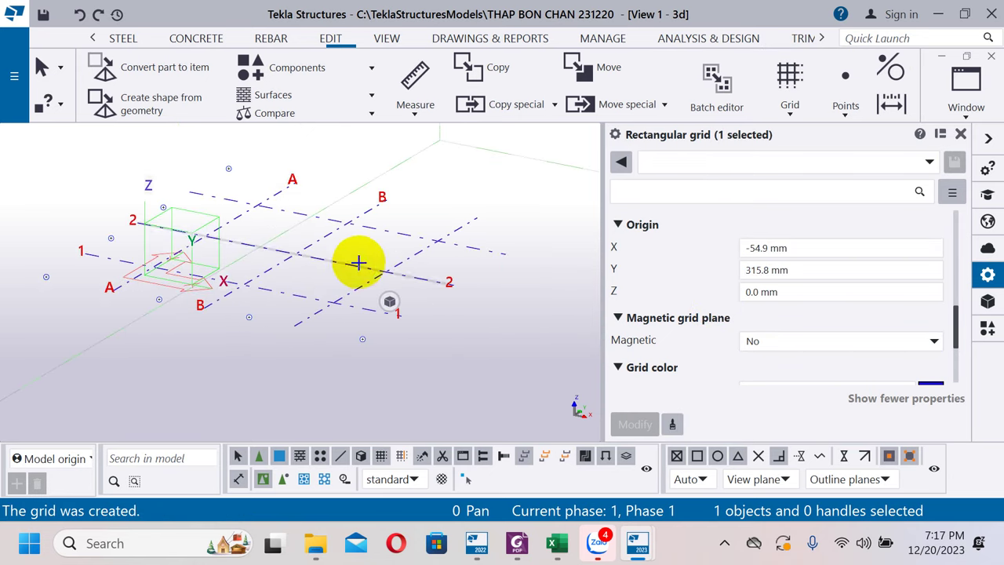
{"action": "left_click", "coordinate": [824, 247]}
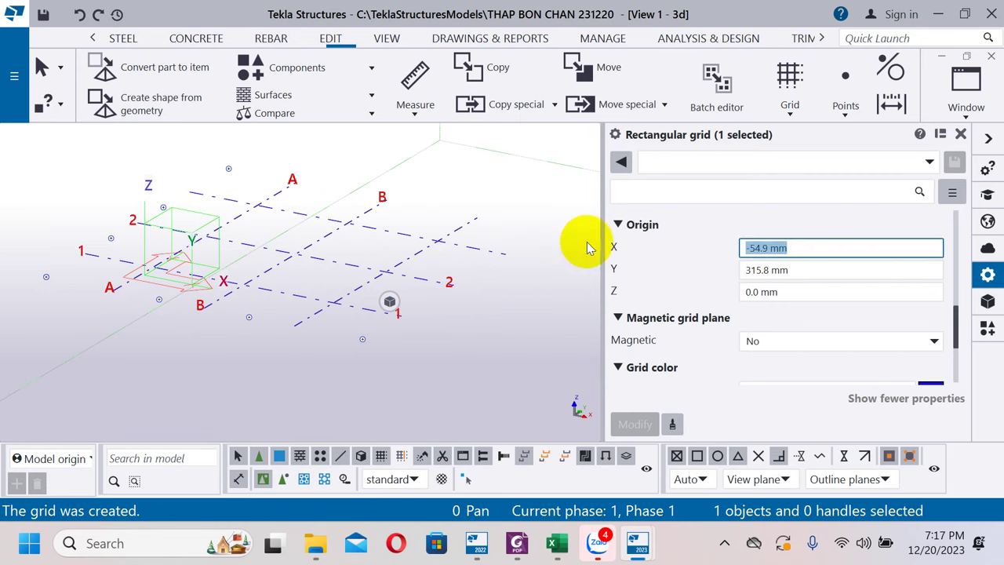
{"action": "type", "text": "0"}
{"action": "left_click", "coordinate": [824, 269]}
{"action": "type", "text": "0"}
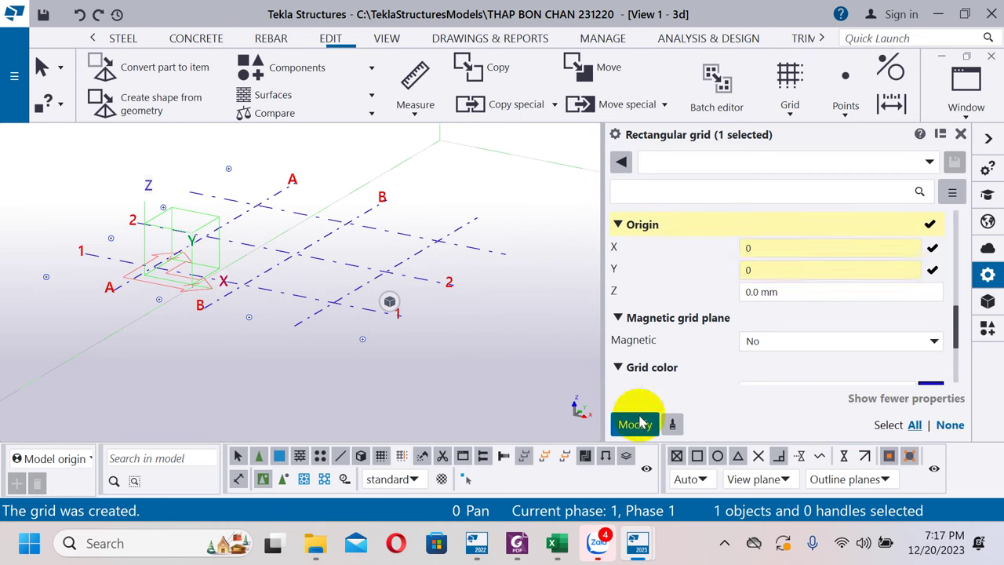
{"action": "left_click", "coordinate": [637, 424]}
{"action": "scroll", "coordinate": [249, 314], "scroll_direction": "down", "scroll_amount": 5}
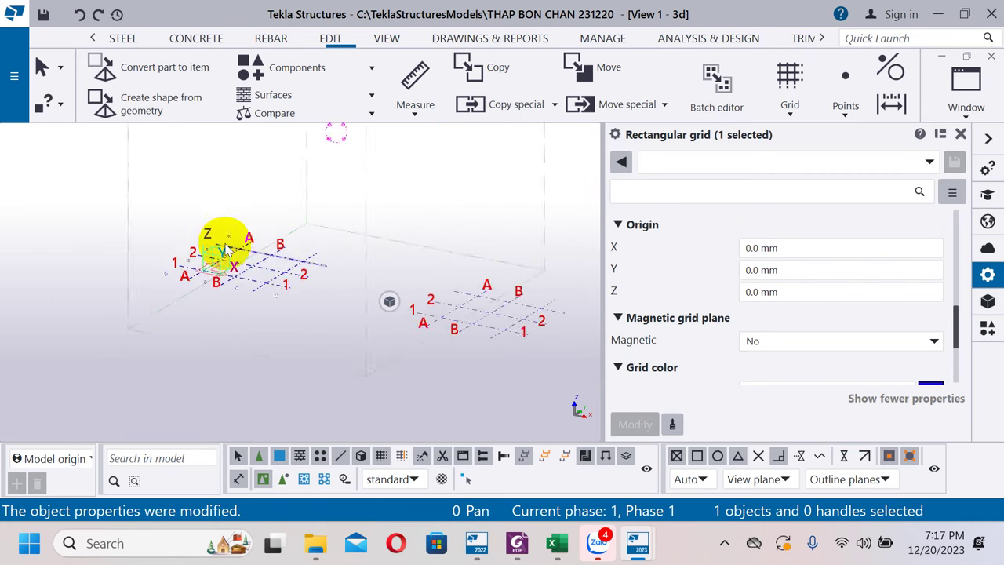
Relabel the grid at the model origin with X labels X1 X2 and Y labels Y1 Y2, and apply the change.
{"action": "scroll", "coordinate": [226, 248], "scroll_direction": "down", "scroll_amount": 2}
{"action": "scroll", "coordinate": [803, 324], "scroll_direction": "down", "scroll_amount": 3}
{"action": "left_click", "coordinate": [800, 320]}
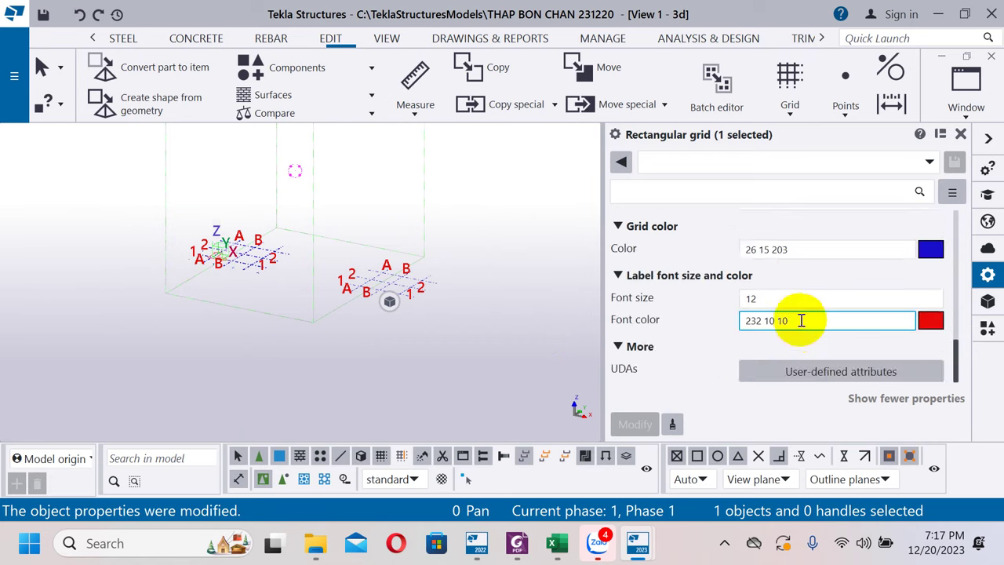
{"action": "scroll", "coordinate": [802, 313], "scroll_direction": "up", "scroll_amount": 5}
{"action": "scroll", "coordinate": [820, 302], "scroll_direction": "down", "scroll_amount": 2}
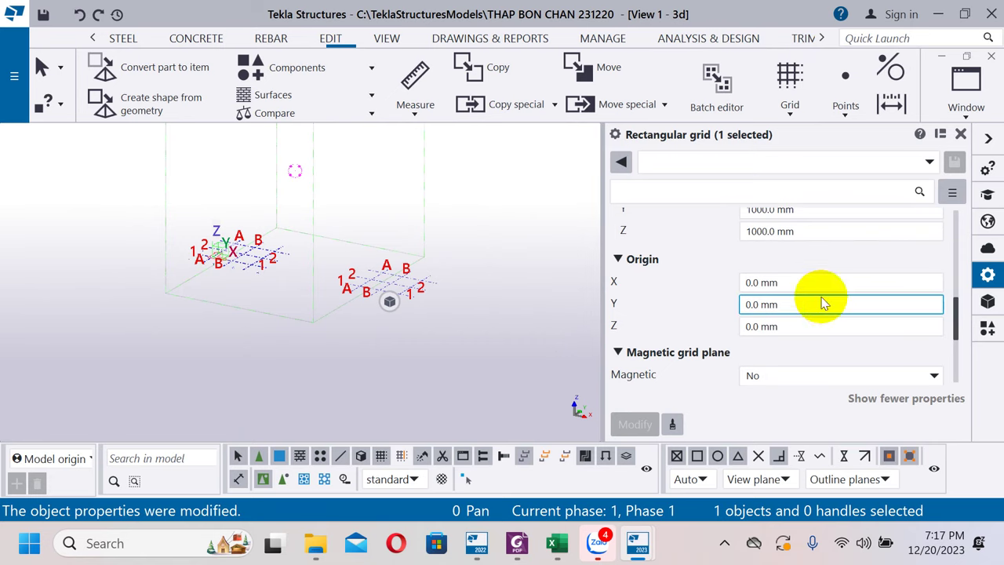
{"action": "scroll", "coordinate": [815, 290], "scroll_direction": "up", "scroll_amount": 6}
{"action": "left_click", "coordinate": [769, 327]}
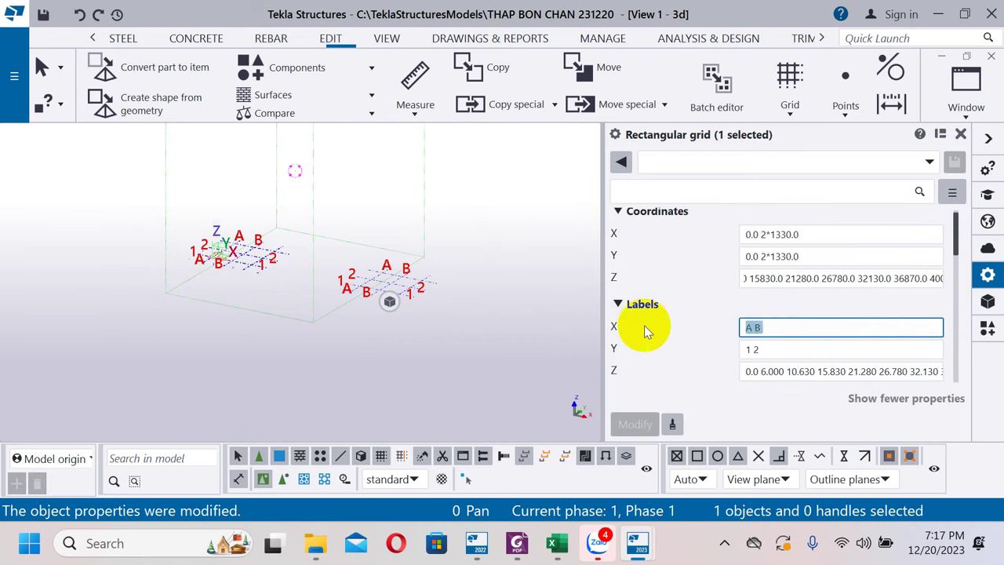
{"action": "type", "text": "X1 X2"}
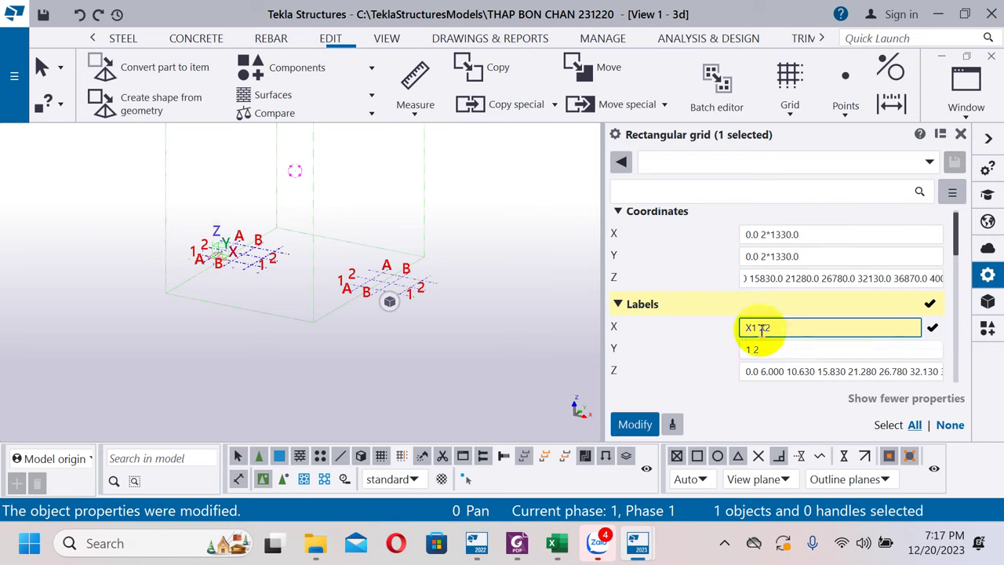
{"action": "left_click", "coordinate": [745, 349]}
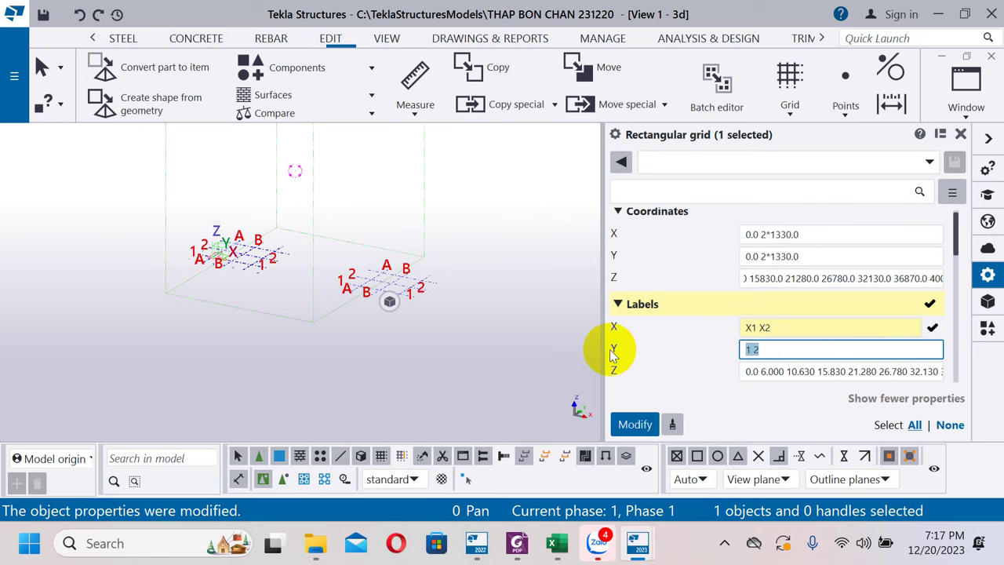
{"action": "type", "text": "Y"}
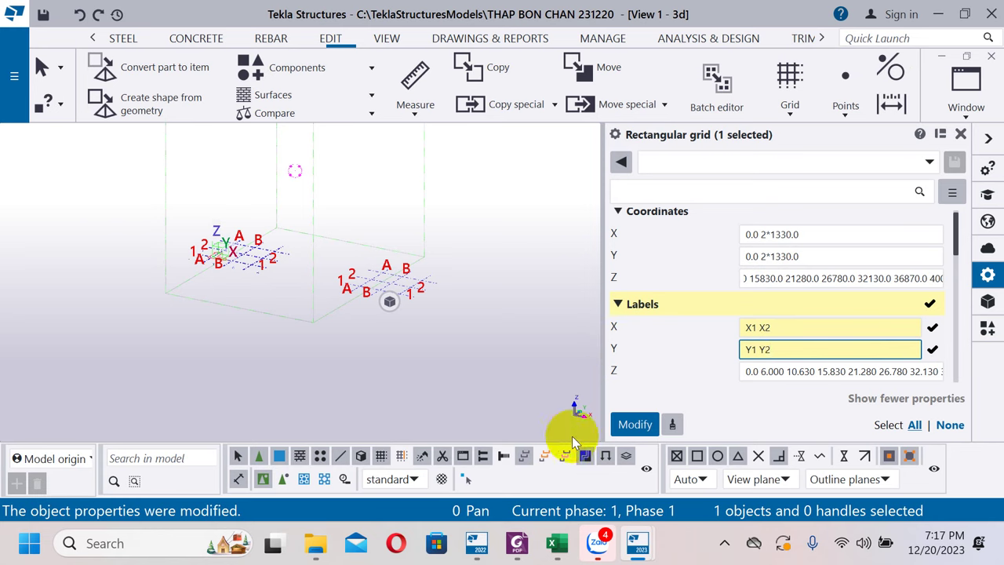
{"action": "left_click", "coordinate": [634, 423]}
{"action": "scroll", "coordinate": [246, 233], "scroll_direction": "up", "scroll_amount": 5}
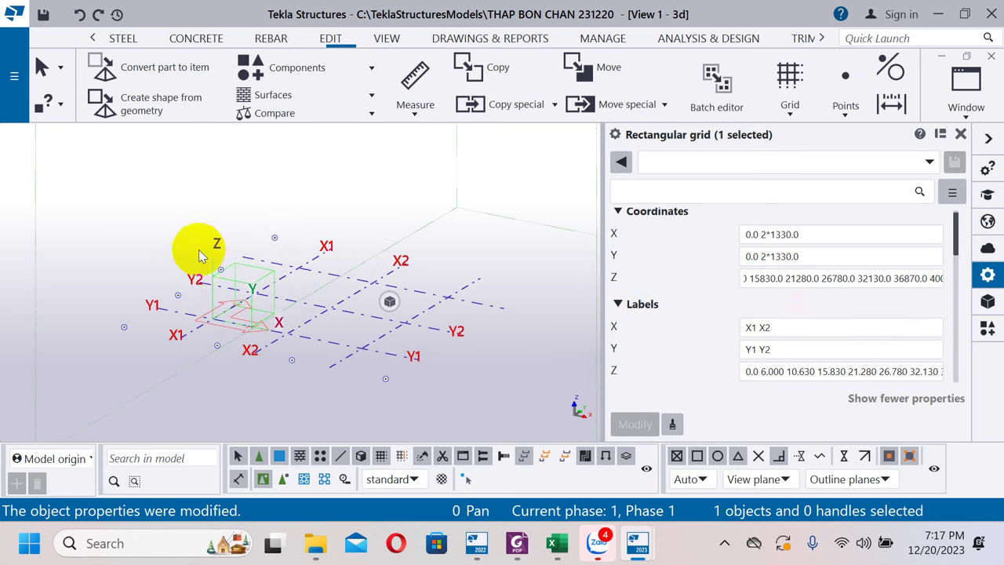
Select both rectangular grids and delete them from the model.
{"action": "scroll", "coordinate": [509, 290], "scroll_direction": "down", "scroll_amount": 6}
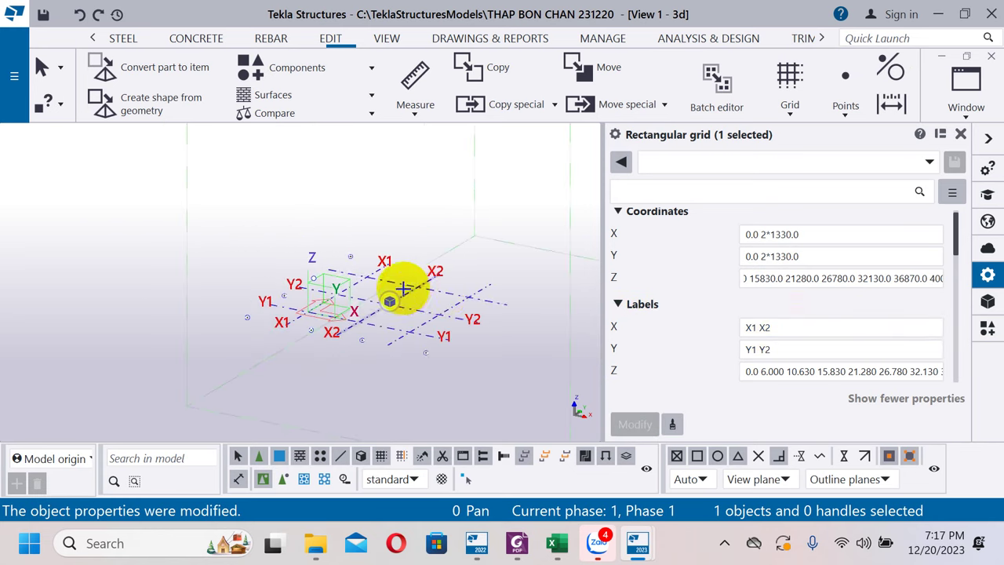
{"action": "scroll", "coordinate": [457, 287], "scroll_direction": "up", "scroll_amount": 1}
{"action": "scroll", "coordinate": [423, 255], "scroll_direction": "down", "scroll_amount": 1}
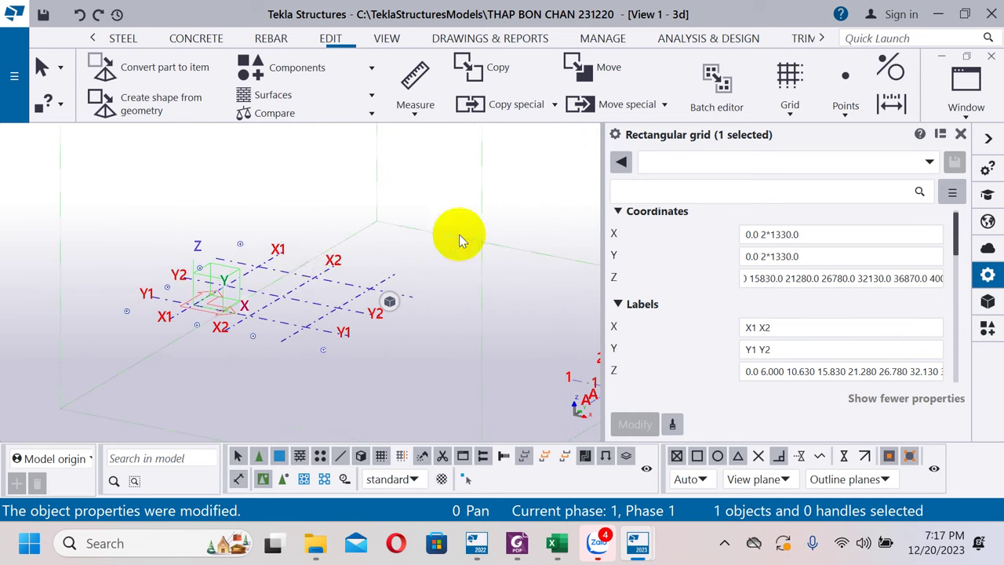
{"action": "scroll", "coordinate": [377, 245], "scroll_direction": "down", "scroll_amount": 1}
{"action": "scroll", "coordinate": [441, 260], "scroll_direction": "down", "scroll_amount": 1}
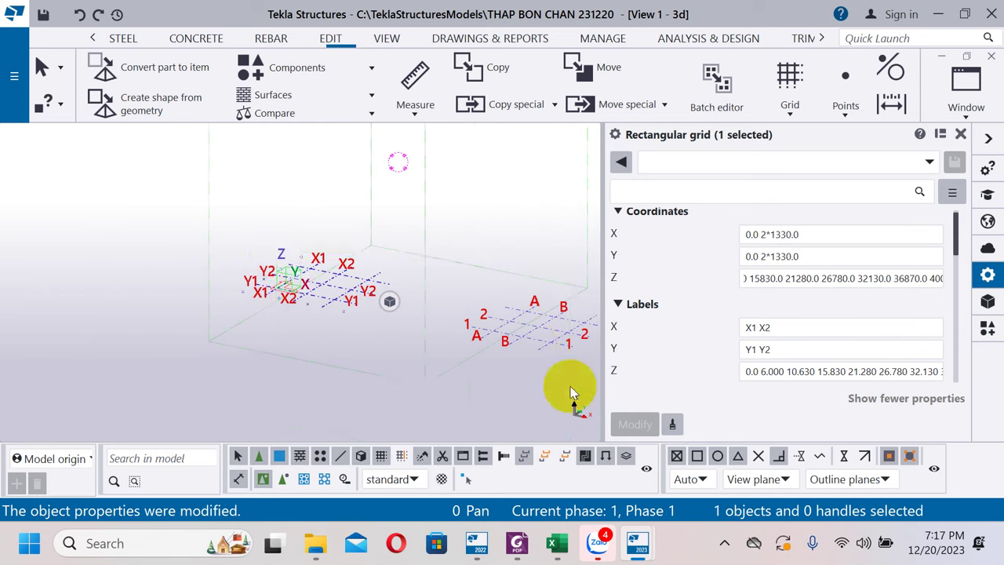
{"action": "left_click_drag", "start_coordinate": [572, 399], "coordinate": [269, 251]}
{"action": "key", "text": "Delete"}
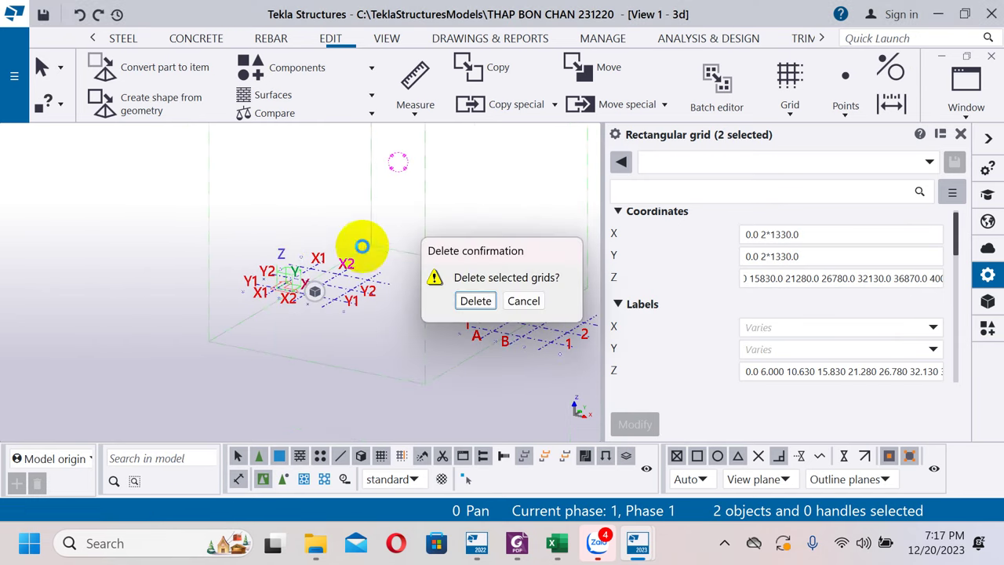
{"action": "left_click", "coordinate": [476, 301]}
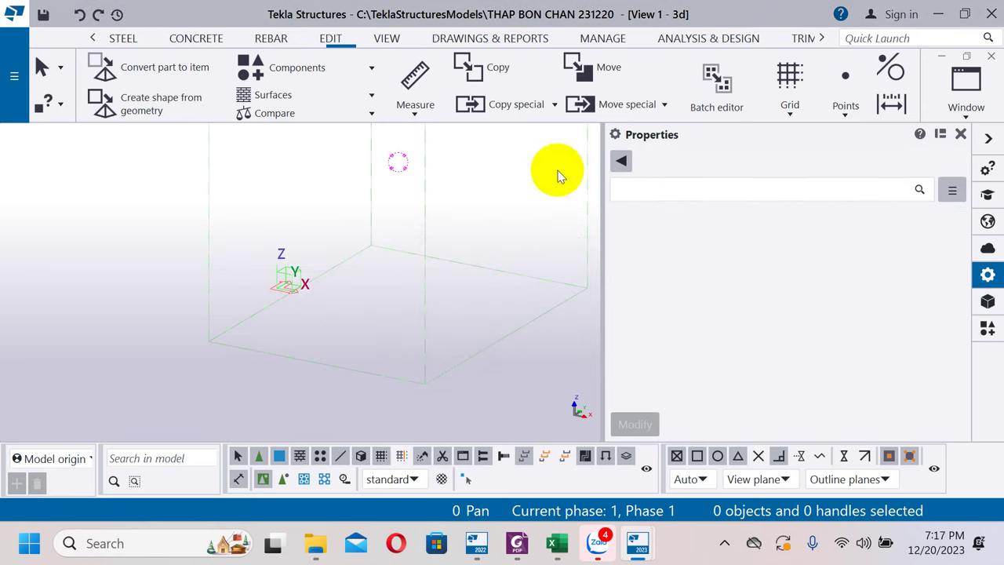
Create a new rectangular grid at the model origin using the current grid properties.
{"action": "left_click", "coordinate": [336, 36]}
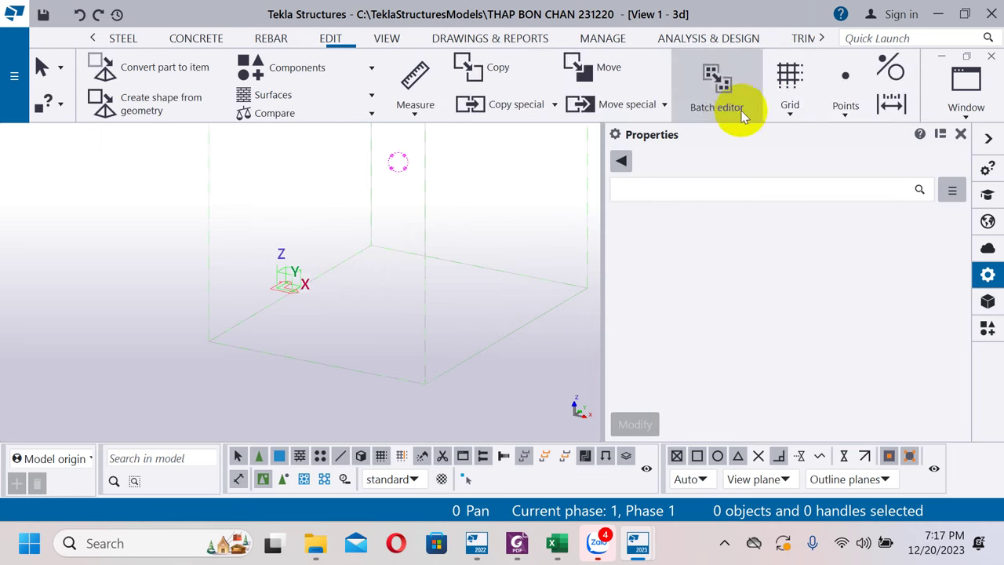
{"action": "left_click", "coordinate": [786, 107]}
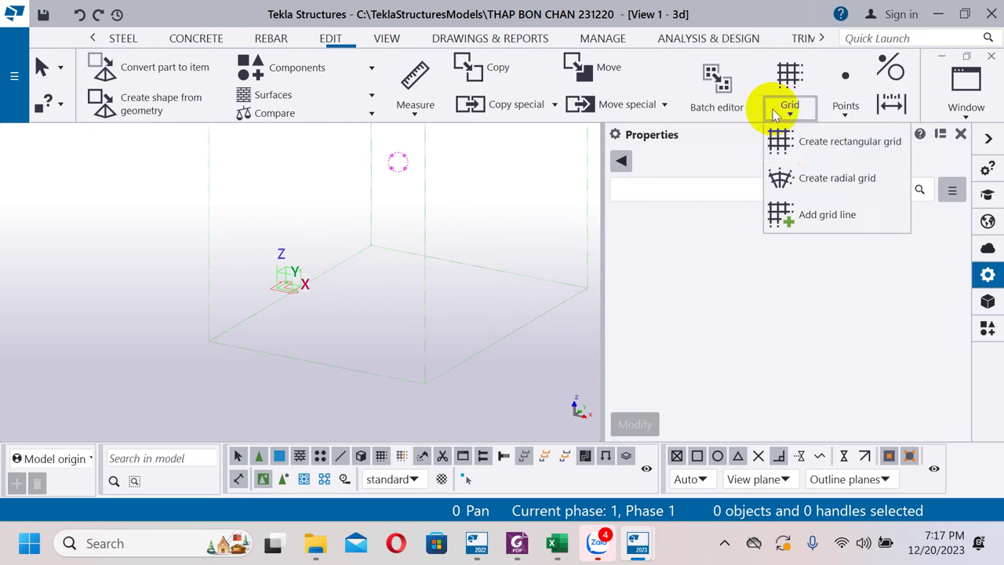
{"action": "left_click", "coordinate": [822, 149]}
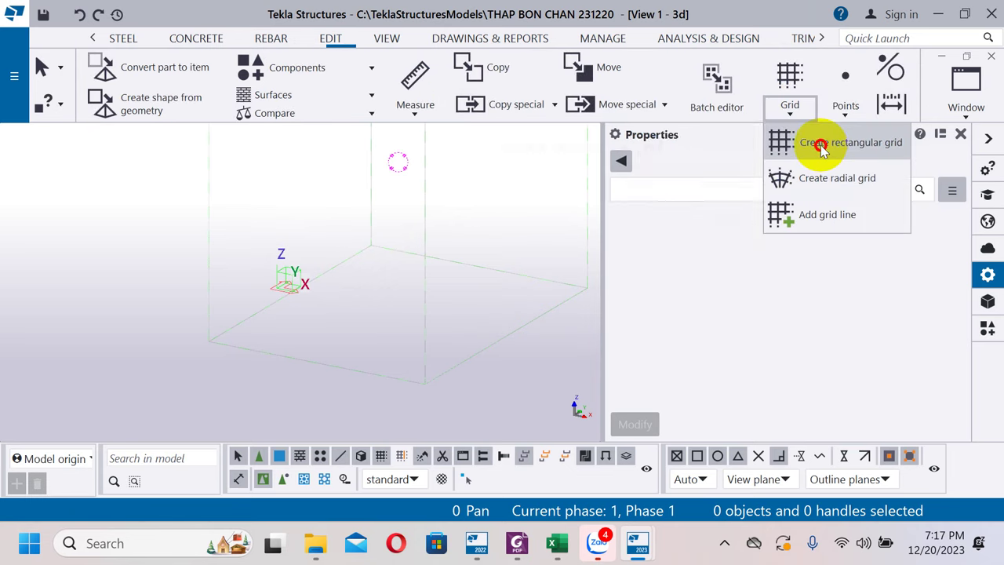
{"action": "left_click", "coordinate": [363, 295]}
{"action": "scroll", "coordinate": [357, 302], "scroll_direction": "up", "scroll_amount": 4}
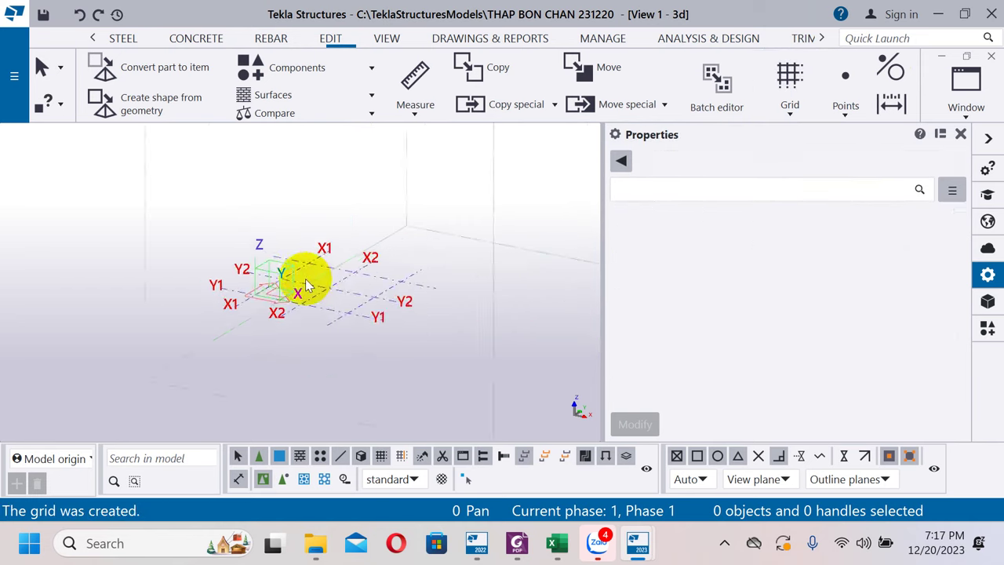
{"action": "scroll", "coordinate": [306, 306], "scroll_direction": "down", "scroll_amount": 2}
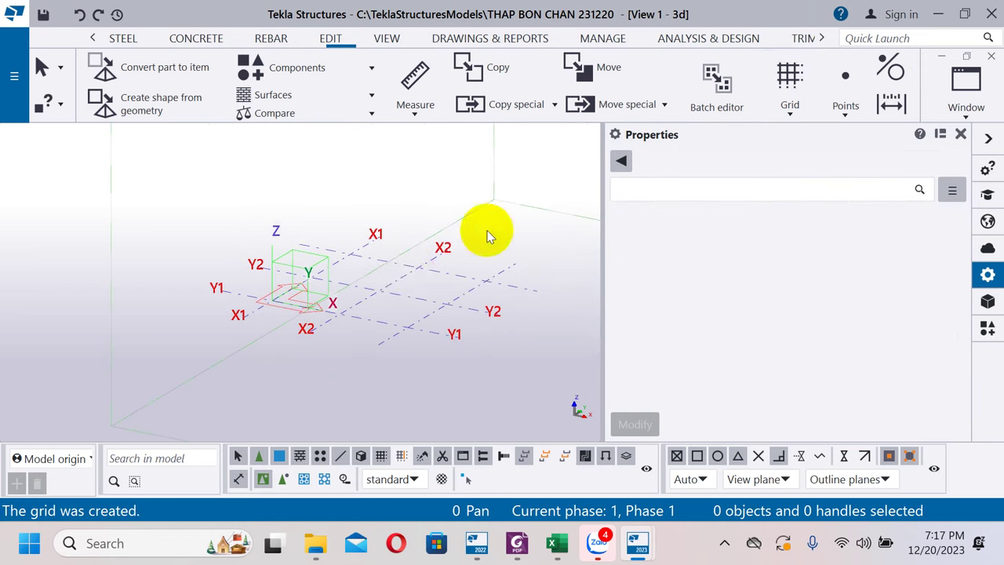
Extend the new grid's labels to X1 X2 X3 and Y1 Y2 Y3, and apply the change.
{"action": "left_click", "coordinate": [375, 331]}
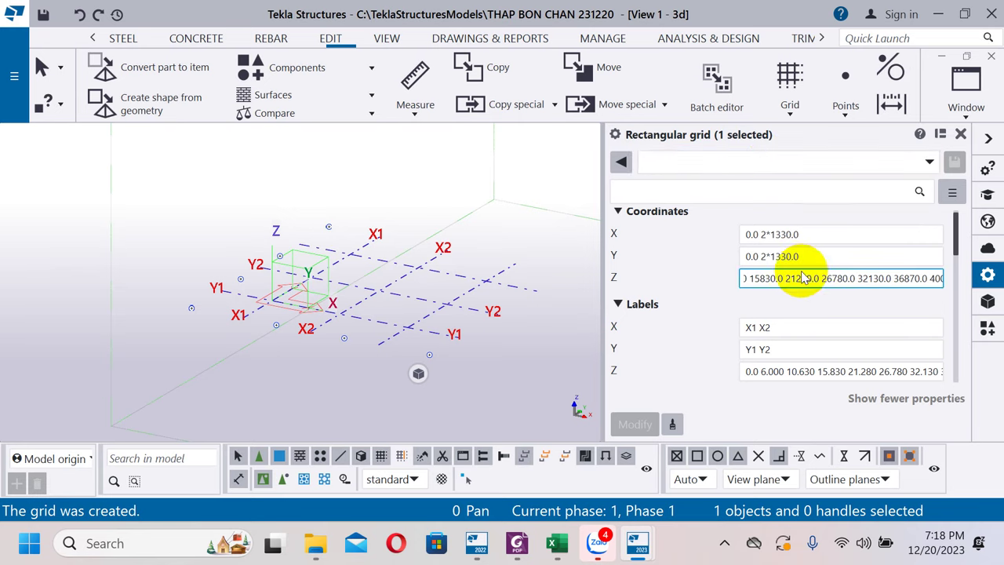
{"action": "scroll", "coordinate": [789, 260], "scroll_direction": "down", "scroll_amount": 2}
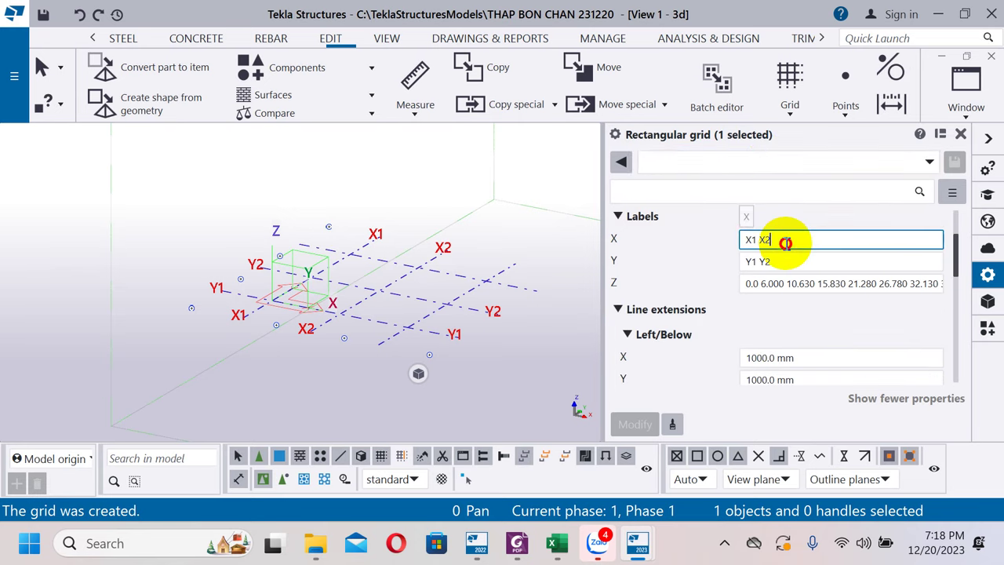
{"action": "type", "text": "X3"}
{"action": "left_click", "coordinate": [783, 261]}
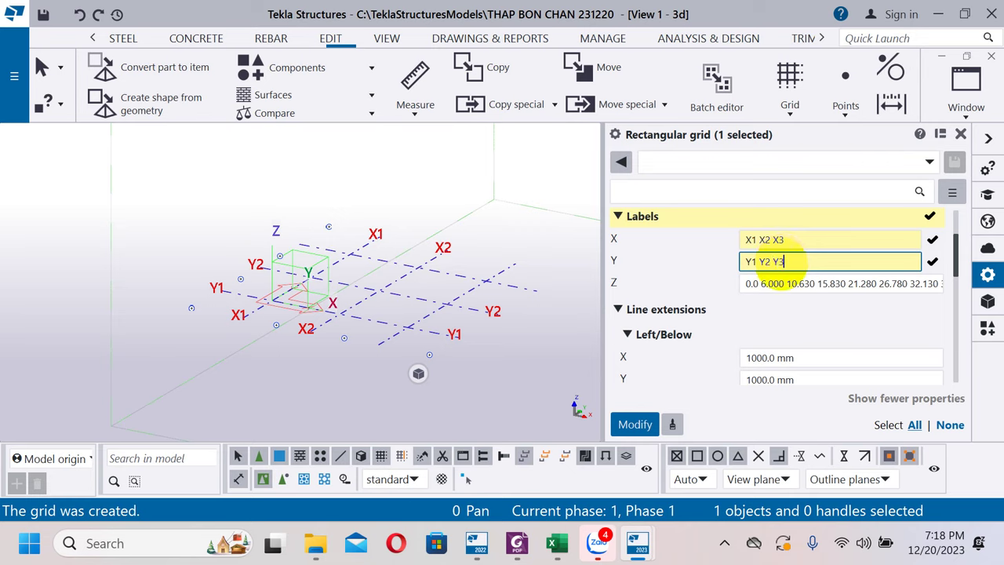
{"action": "left_click", "coordinate": [635, 424]}
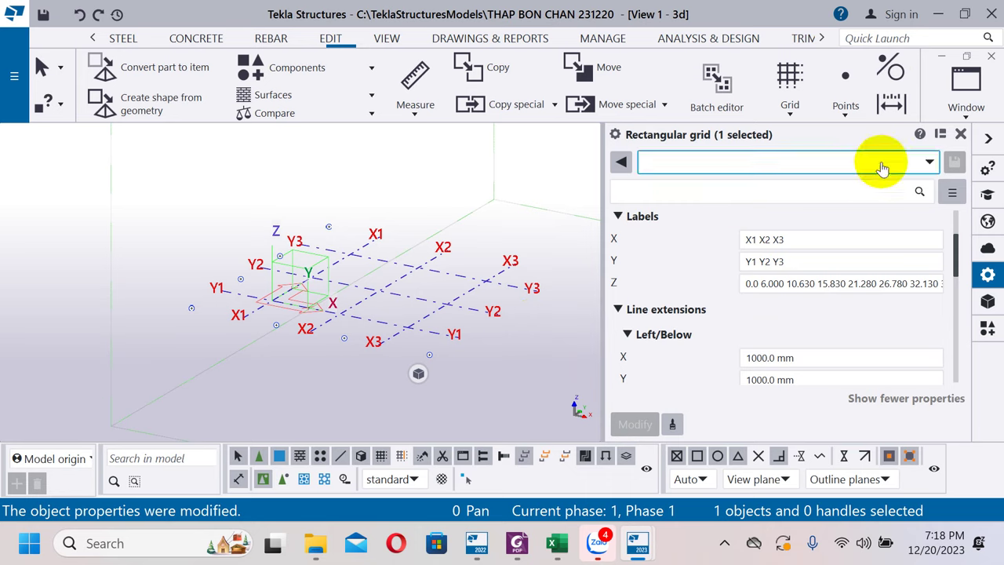
Load the saved #LUOI 1 properties for the selected grid, and deselect the grid without applying them.
{"action": "left_click", "coordinate": [927, 162]}
{"action": "left_click", "coordinate": [666, 195]}
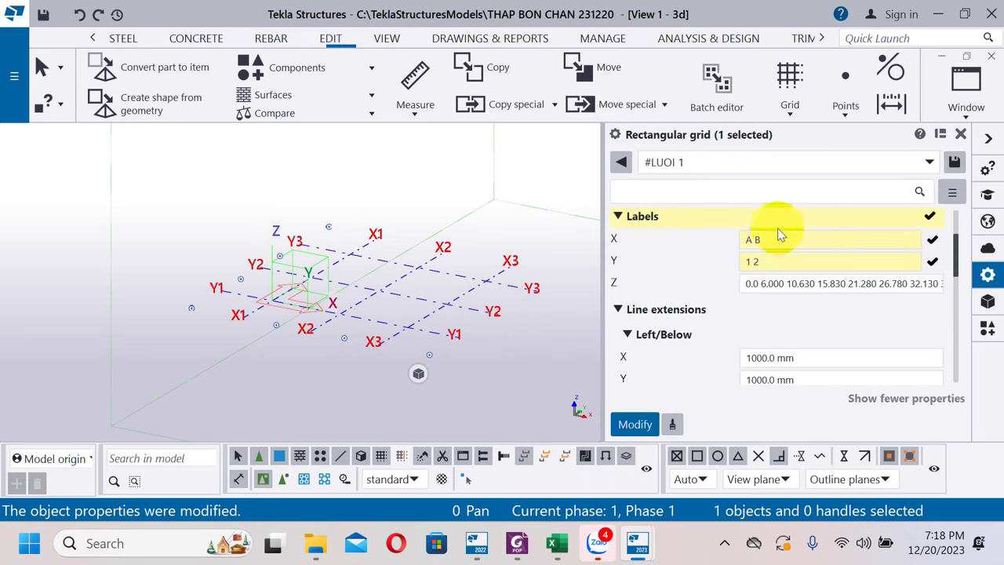
{"action": "left_click", "coordinate": [717, 166]}
{"action": "left_click", "coordinate": [720, 164]}
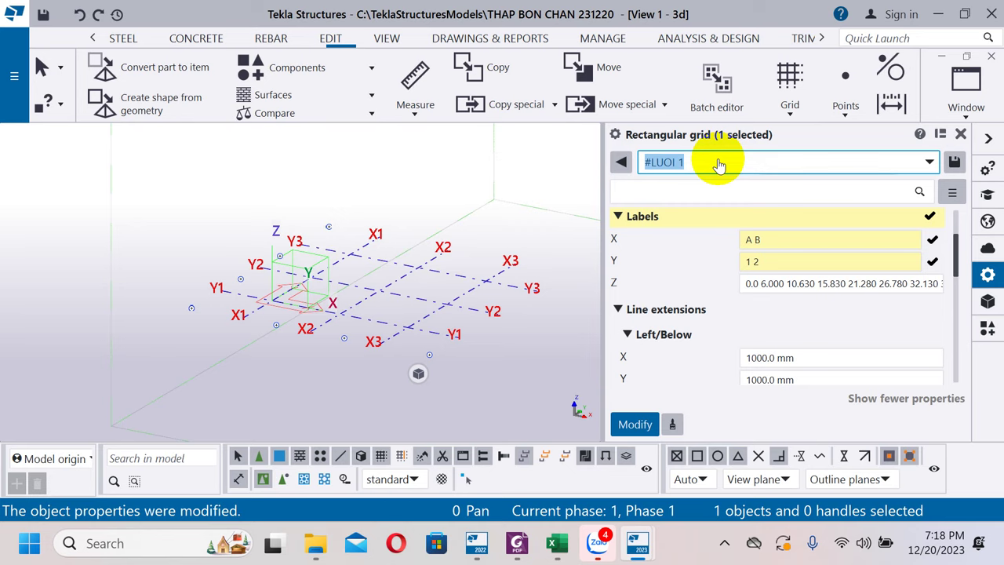
{"action": "left_click", "coordinate": [954, 163]}
{"action": "left_click", "coordinate": [847, 163]}
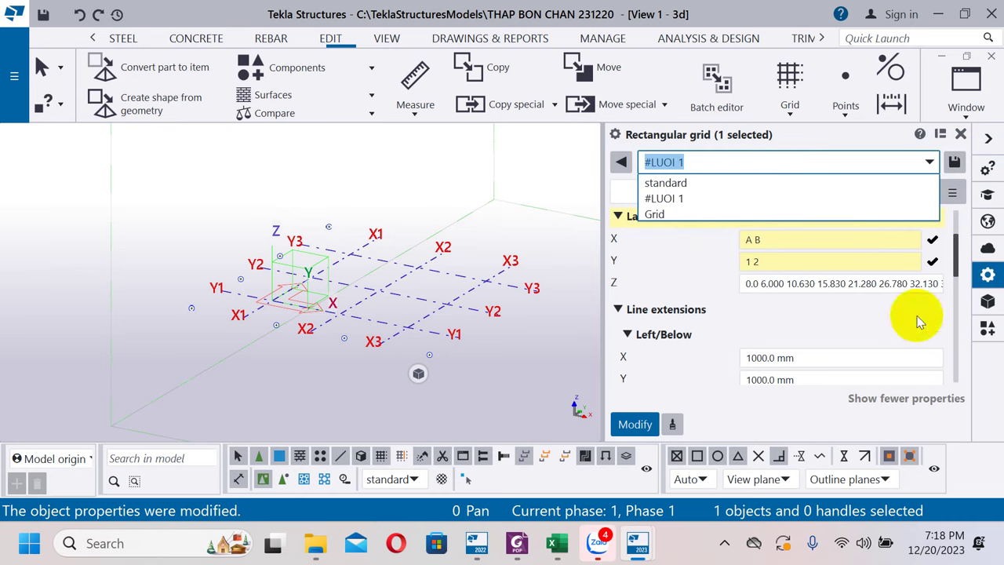
{"action": "left_click", "coordinate": [502, 376]}
{"action": "left_click", "coordinate": [519, 360]}
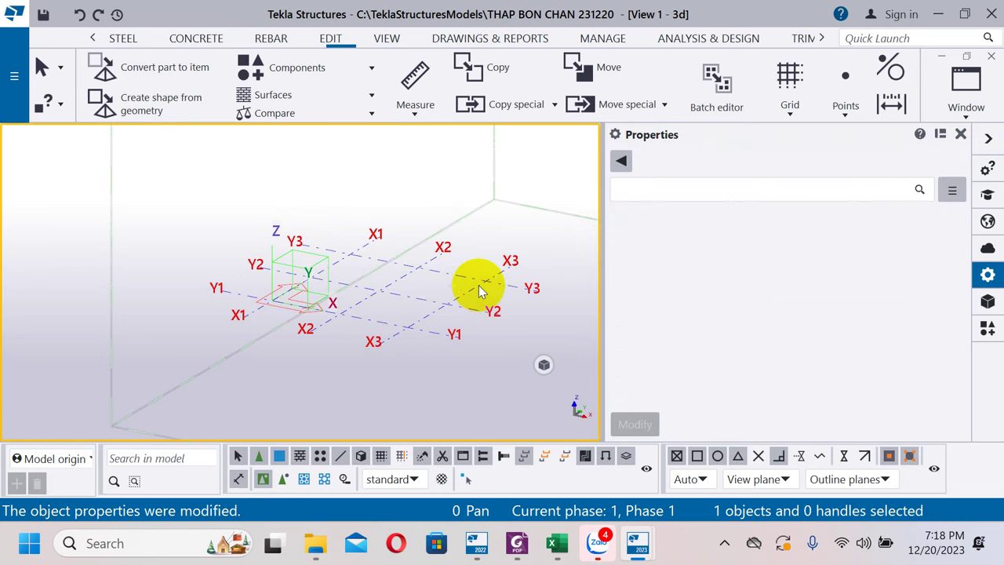
{"action": "left_click", "coordinate": [332, 41]}
{"action": "scroll", "coordinate": [818, 83], "scroll_direction": "down", "scroll_amount": 3}
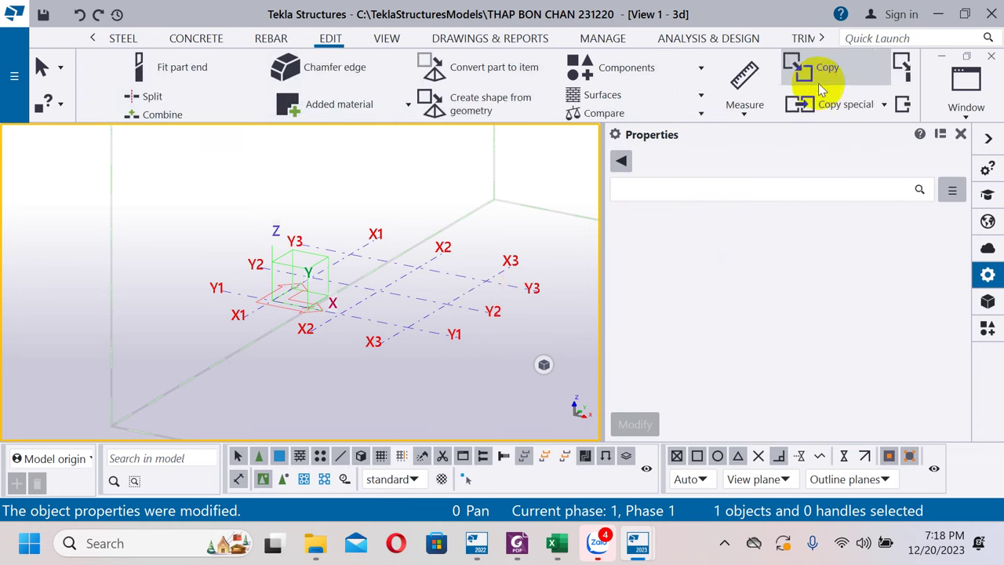
{"action": "scroll", "coordinate": [818, 83], "scroll_direction": "down", "scroll_amount": 2}
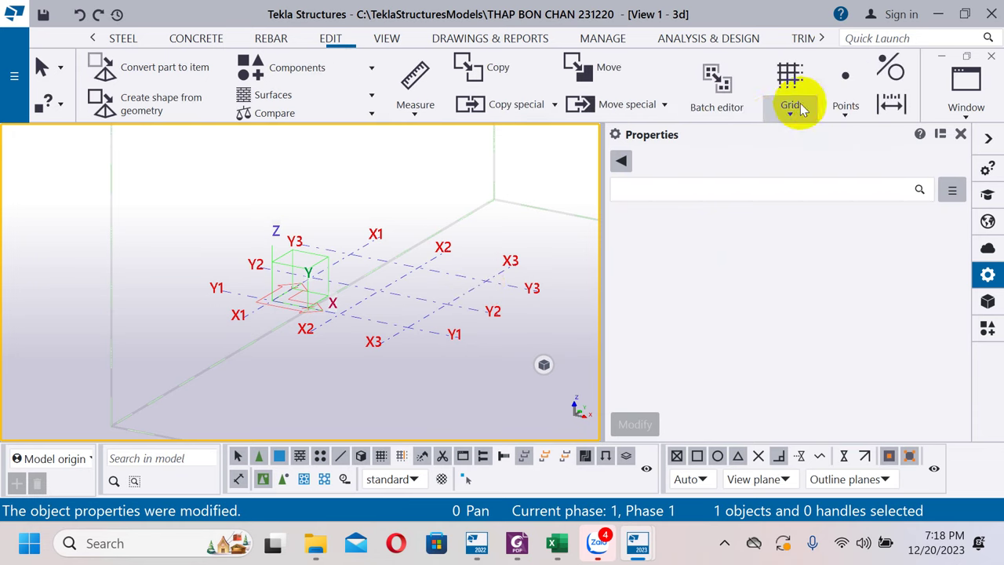
{"action": "left_click", "coordinate": [794, 107]}
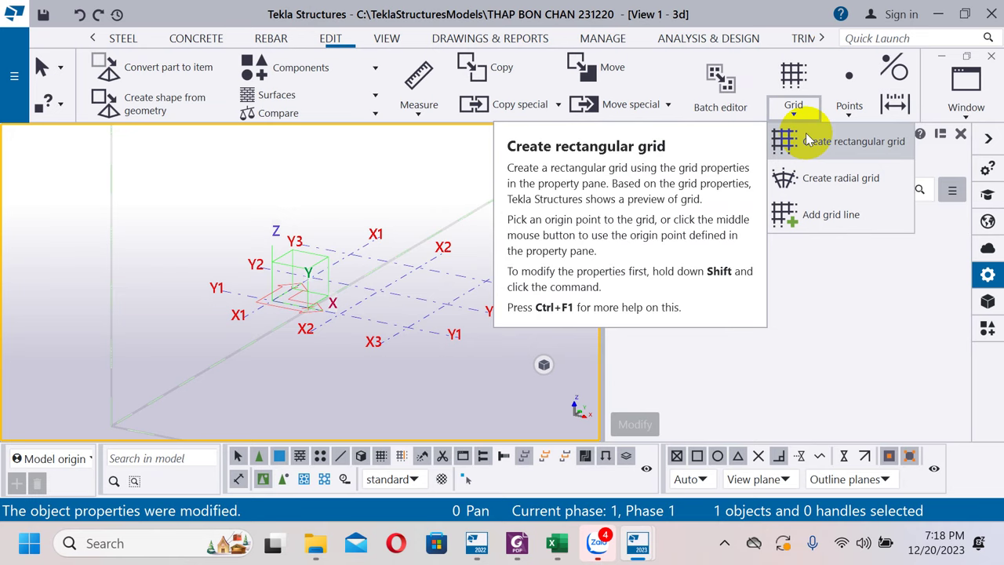
{"action": "left_click", "coordinate": [847, 291]}
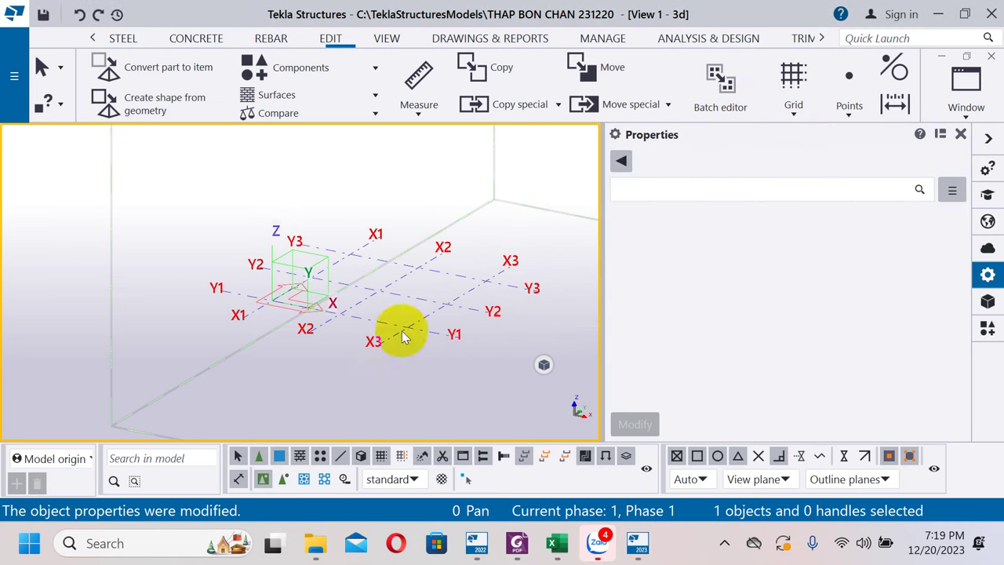
Enable direct modification and lock the rectangular grid by applying Yes to Locked in its user-defined attributes.
{"action": "left_click", "coordinate": [463, 480]}
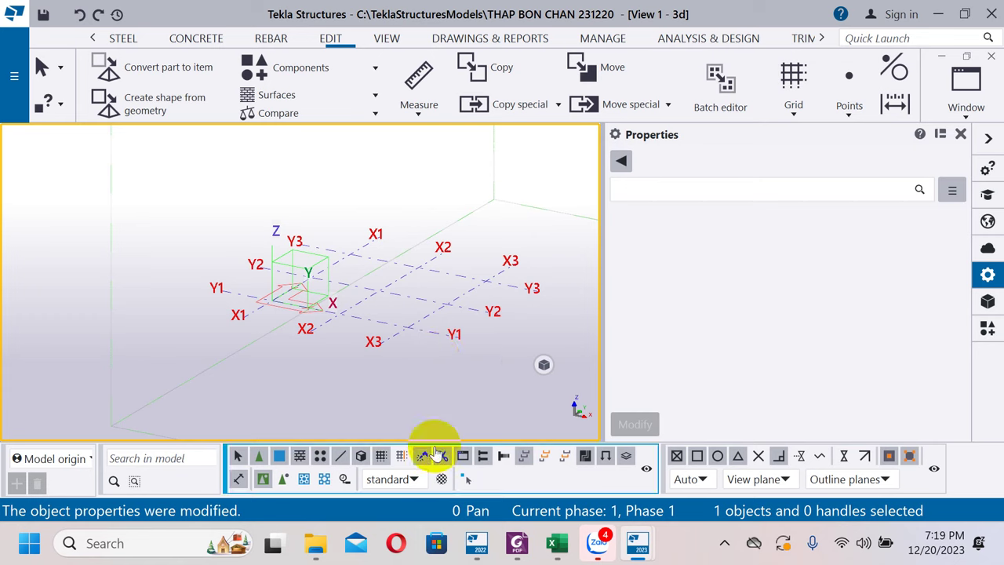
{"action": "left_click", "coordinate": [454, 297]}
{"action": "scroll", "coordinate": [831, 310], "scroll_direction": "down", "scroll_amount": 5}
{"action": "scroll", "coordinate": [837, 312], "scroll_direction": "down", "scroll_amount": 3}
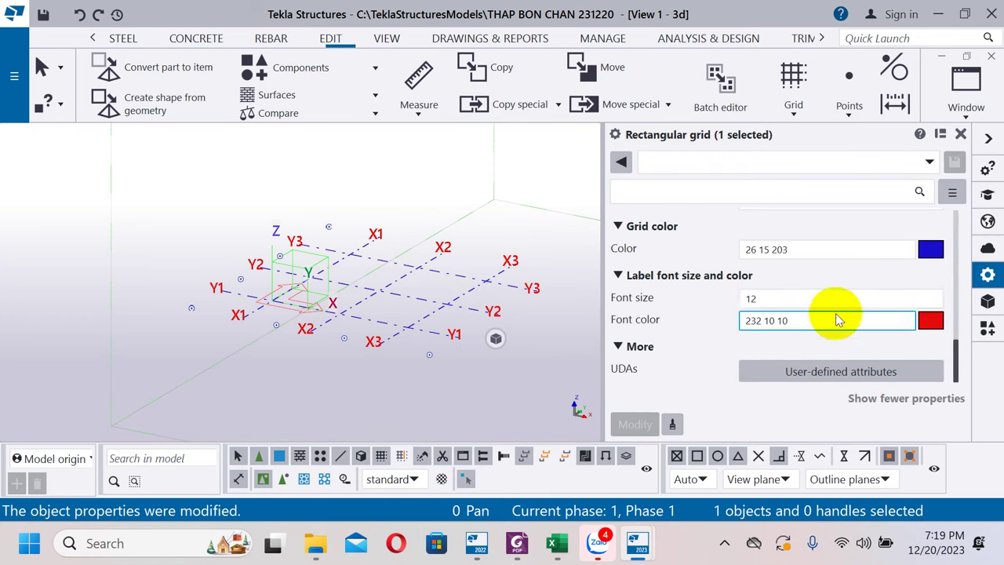
{"action": "left_click", "coordinate": [836, 374]}
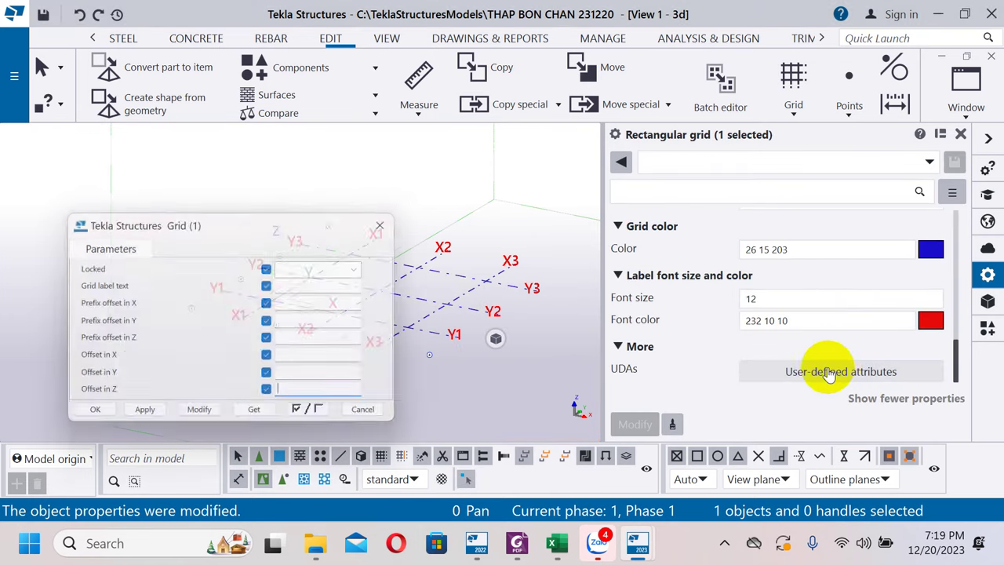
{"action": "left_click", "coordinate": [325, 272]}
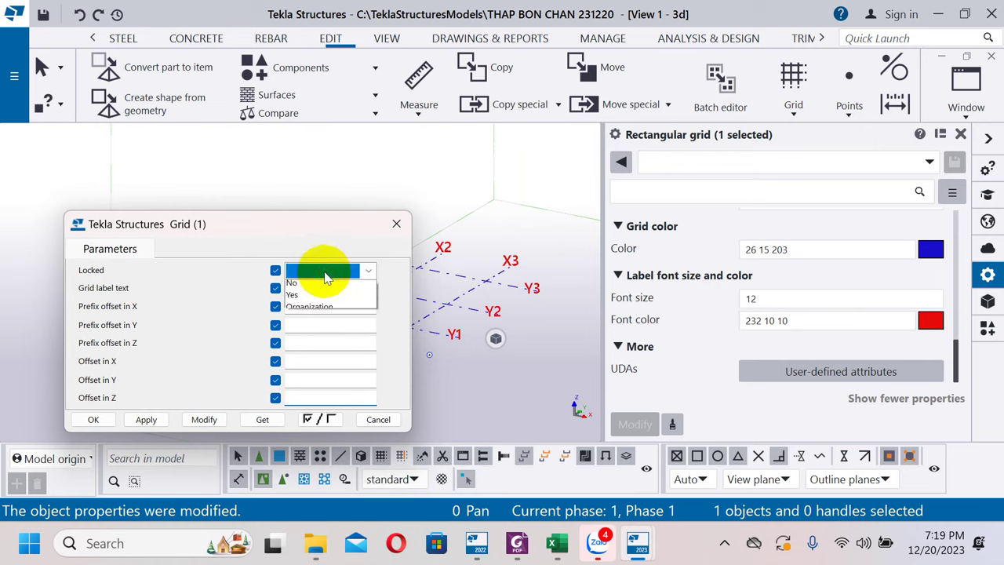
{"action": "left_click", "coordinate": [391, 228]}
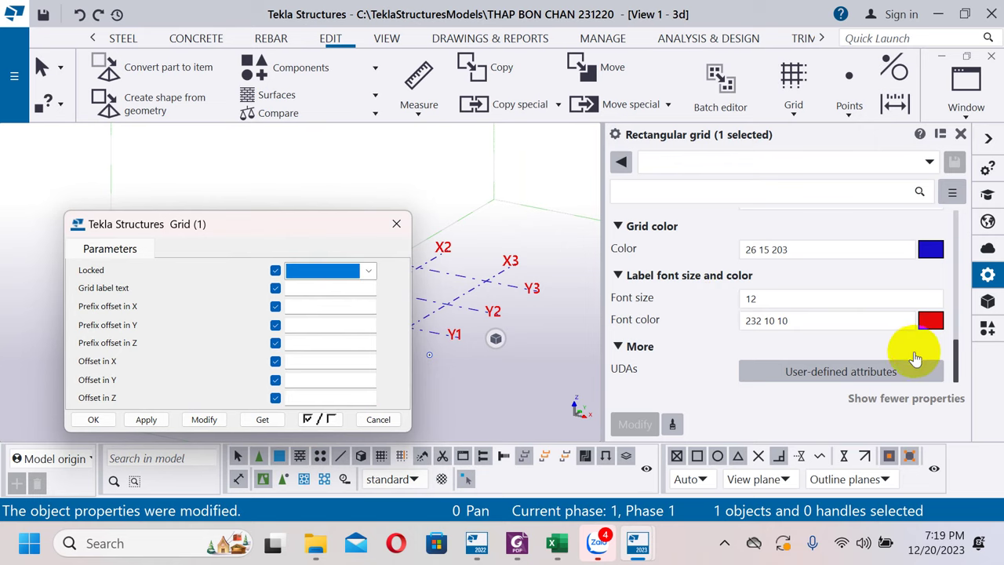
{"action": "left_click", "coordinate": [359, 271]}
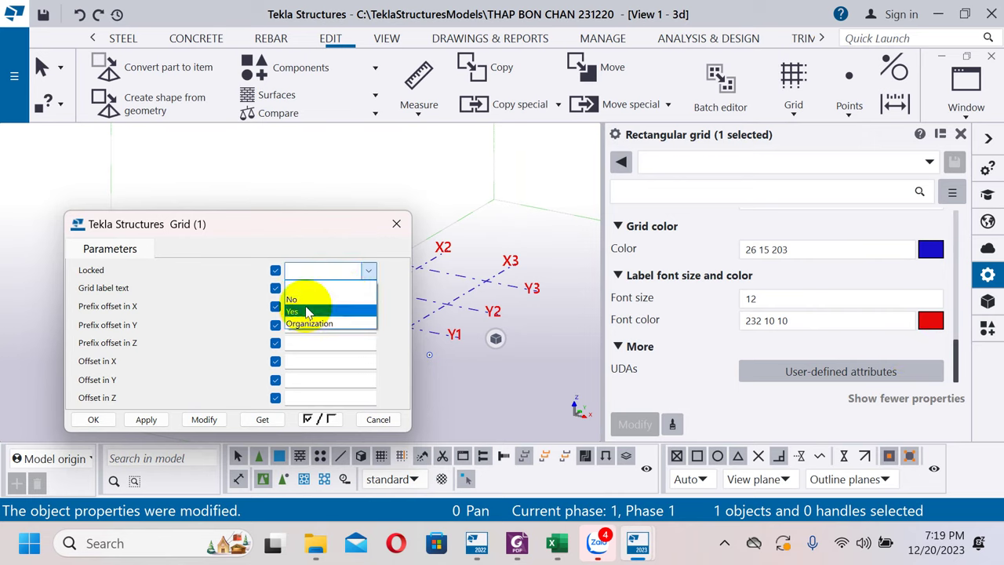
{"action": "left_click", "coordinate": [306, 312]}
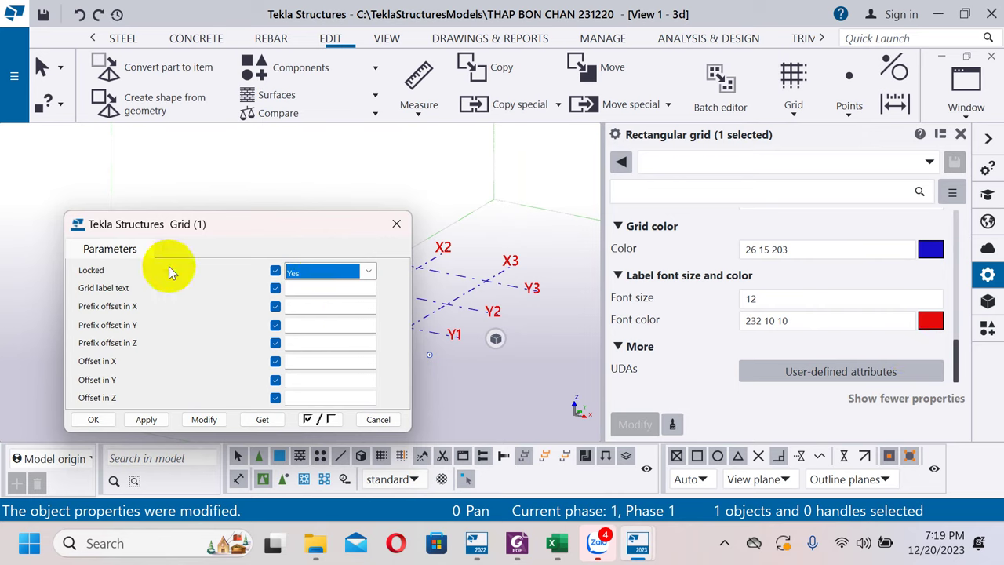
{"action": "left_click", "coordinate": [318, 274]}
{"action": "left_click", "coordinate": [294, 312]}
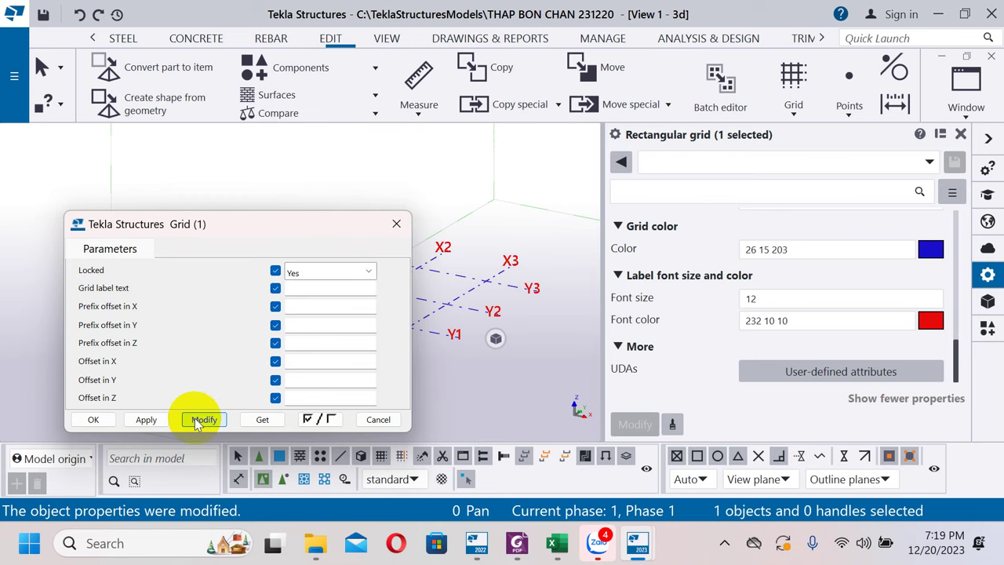
{"action": "left_click", "coordinate": [88, 420]}
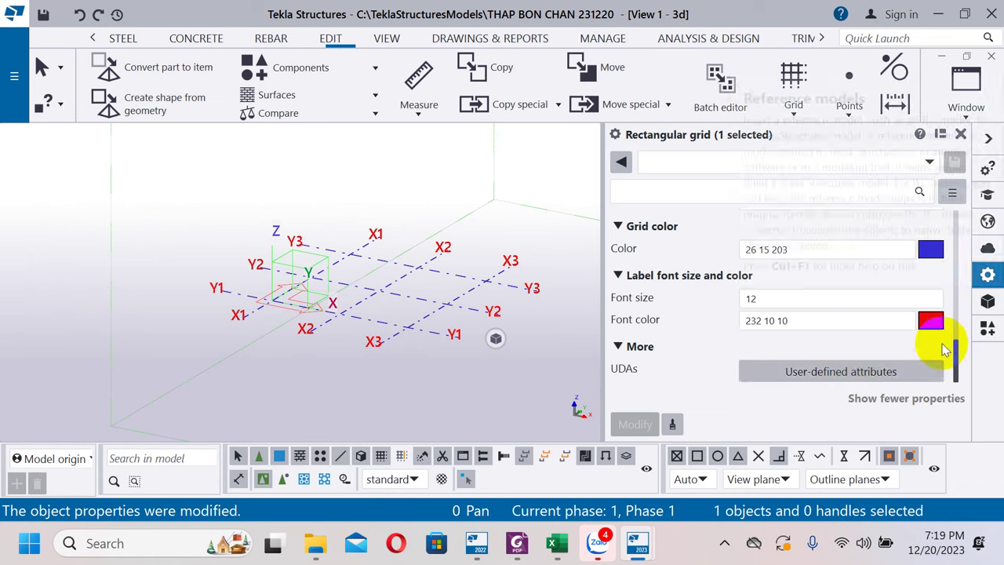
Reopen the grid's user-defined attributes to check its Locked setting, and close the dialog.
{"action": "scroll", "coordinate": [950, 323], "scroll_direction": "up", "scroll_amount": 3}
{"action": "scroll", "coordinate": [949, 330], "scroll_direction": "down", "scroll_amount": 3}
{"action": "scroll", "coordinate": [947, 322], "scroll_direction": "up", "scroll_amount": 3}
{"action": "scroll", "coordinate": [948, 321], "scroll_direction": "down", "scroll_amount": 3}
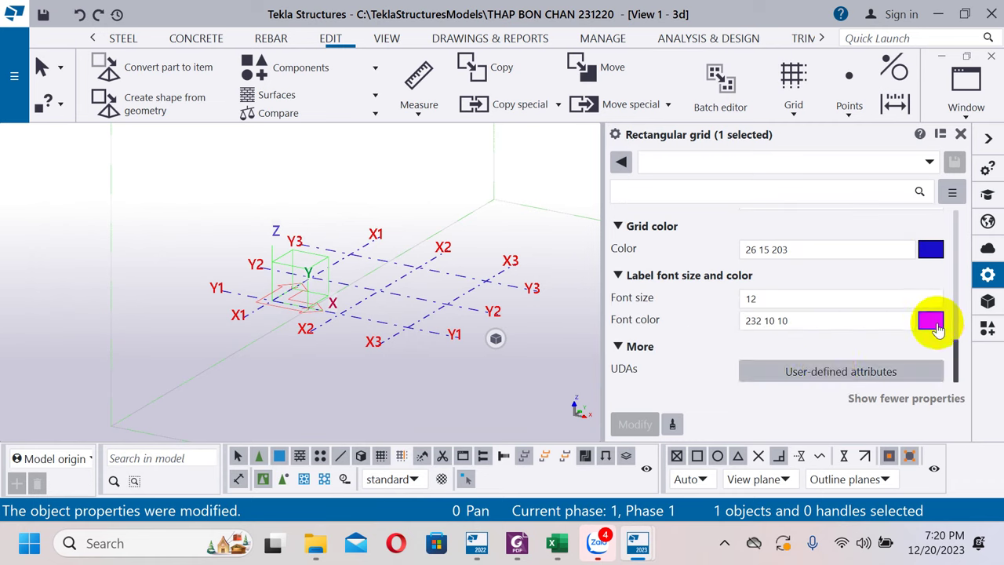
{"action": "left_click", "coordinate": [830, 375]}
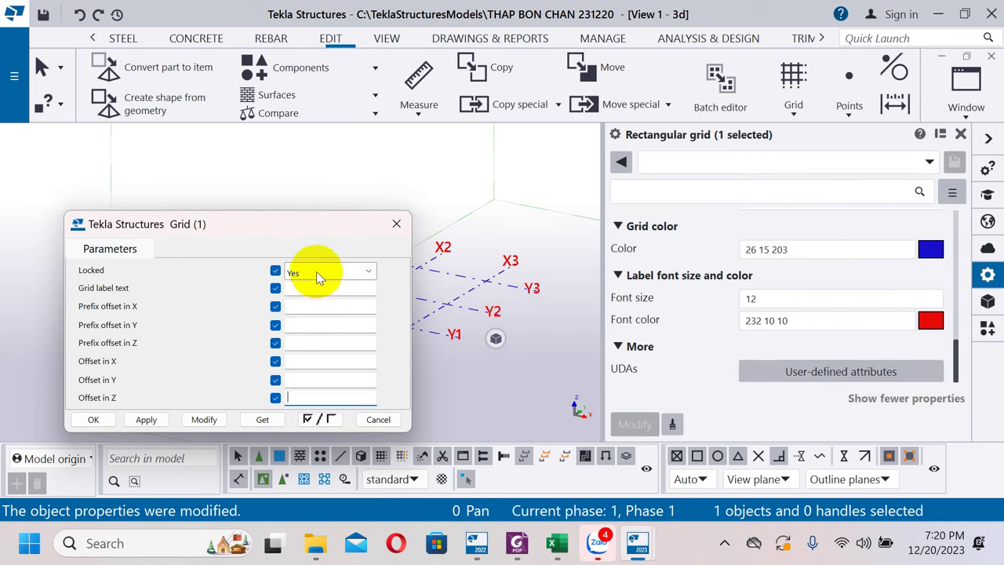
{"action": "left_click", "coordinate": [94, 419]}
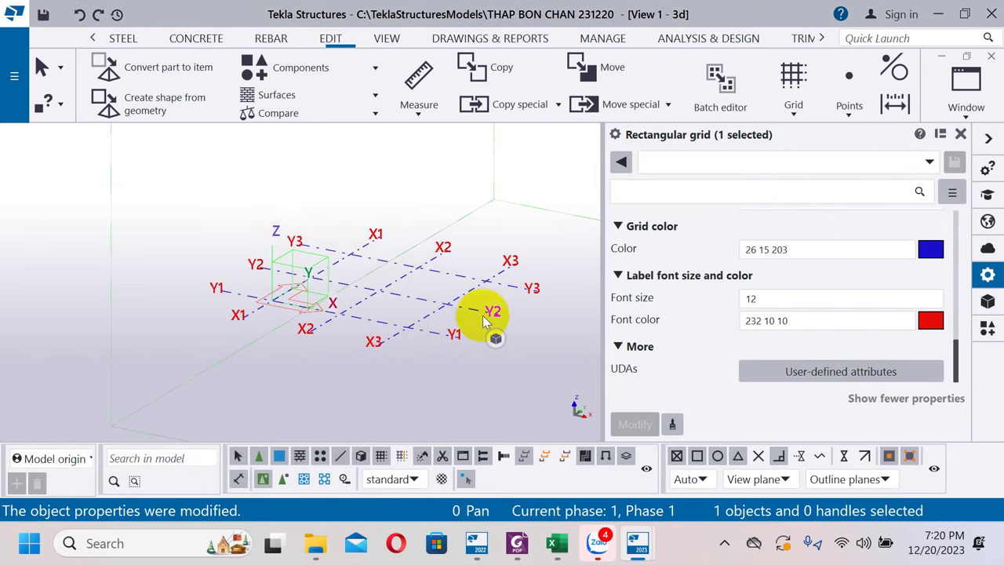
Try to delete the locked grid, and set its lock to No in the Object locks dialog.
{"action": "key", "text": "Delete"}
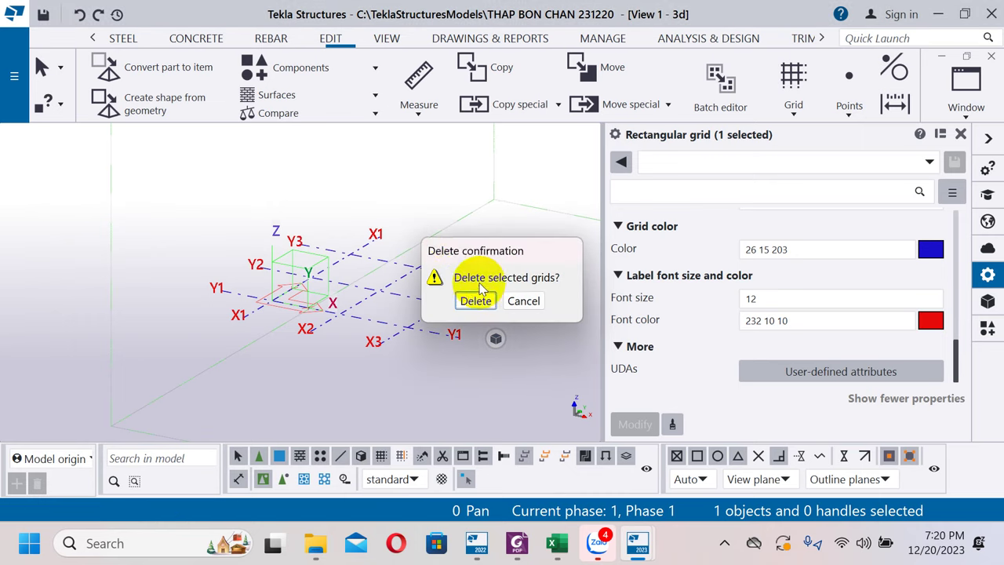
{"action": "left_click", "coordinate": [475, 300]}
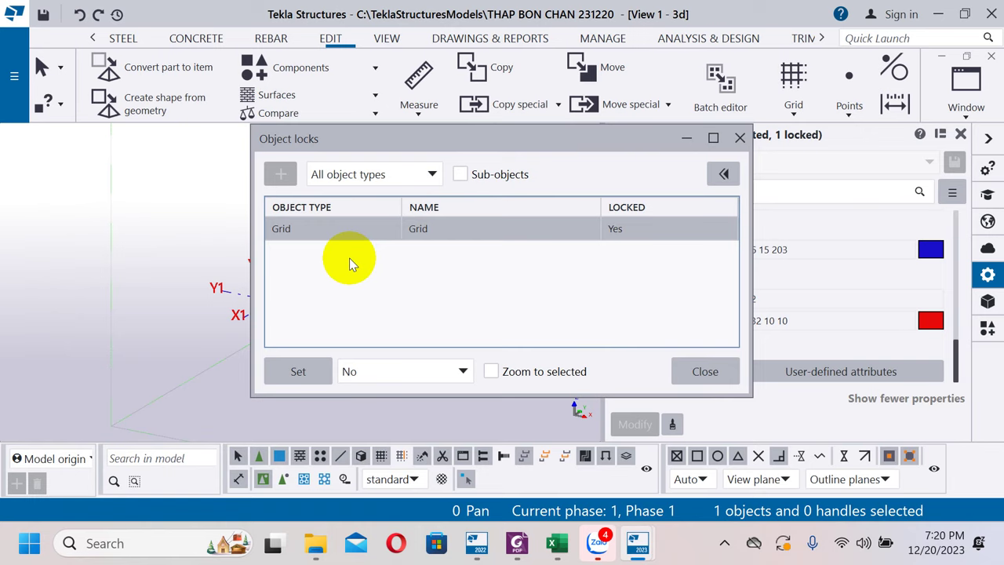
{"action": "left_click", "coordinate": [653, 230]}
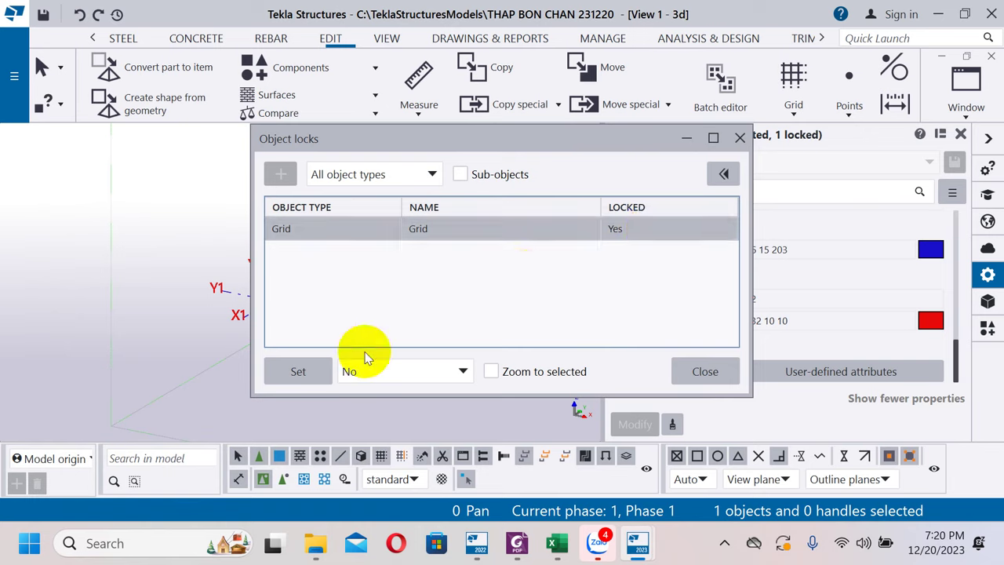
{"action": "left_click", "coordinate": [416, 371]}
{"action": "left_click", "coordinate": [381, 392]}
{"action": "left_click", "coordinate": [298, 372]}
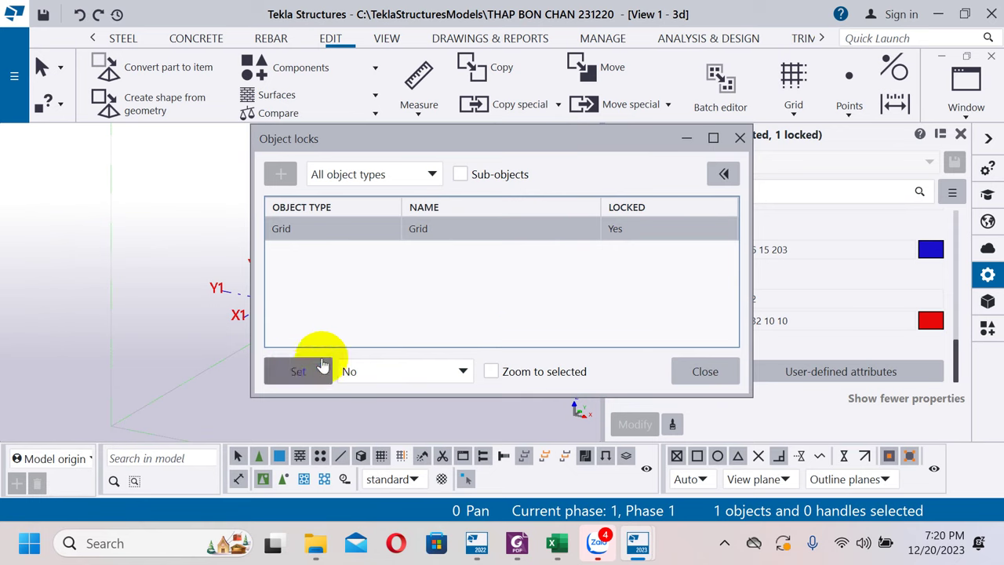
{"action": "left_click", "coordinate": [707, 371]}
Reselect the unlocked grid, apply Yes to its Locked attribute again, and close the attributes dialog.
{"action": "left_click", "coordinate": [499, 308]}
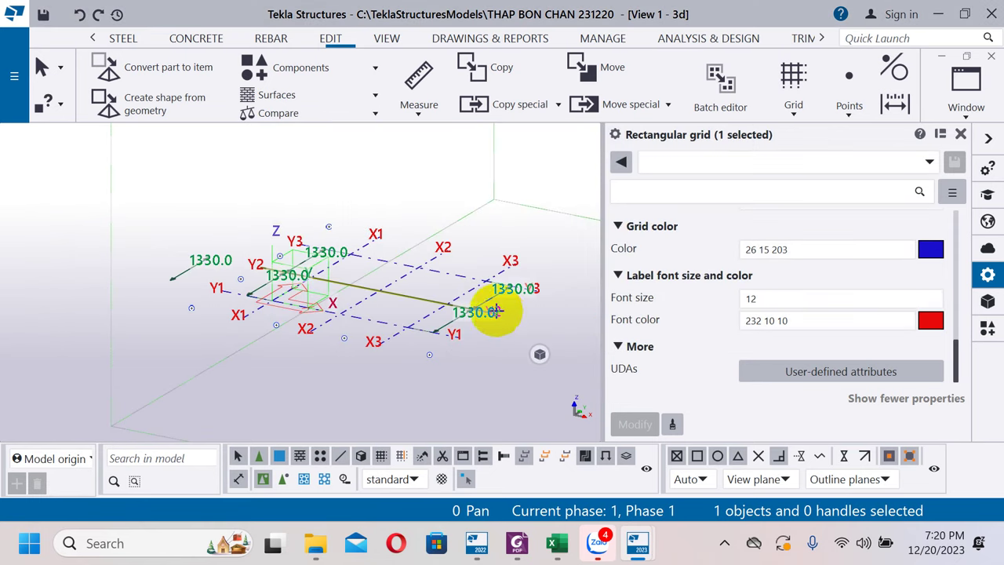
{"action": "left_click", "coordinate": [501, 255]}
{"action": "left_click", "coordinate": [488, 280]}
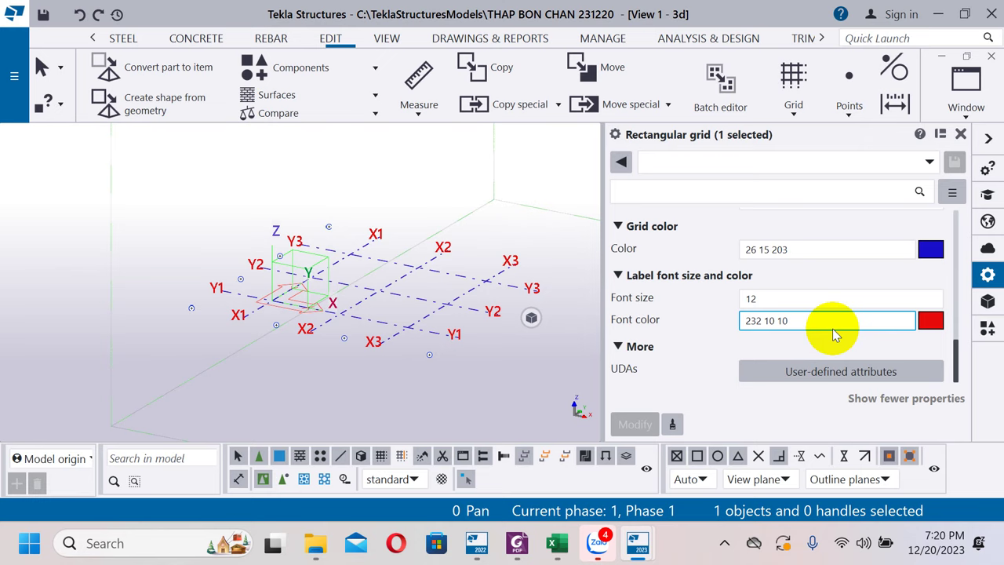
{"action": "left_click", "coordinate": [870, 367]}
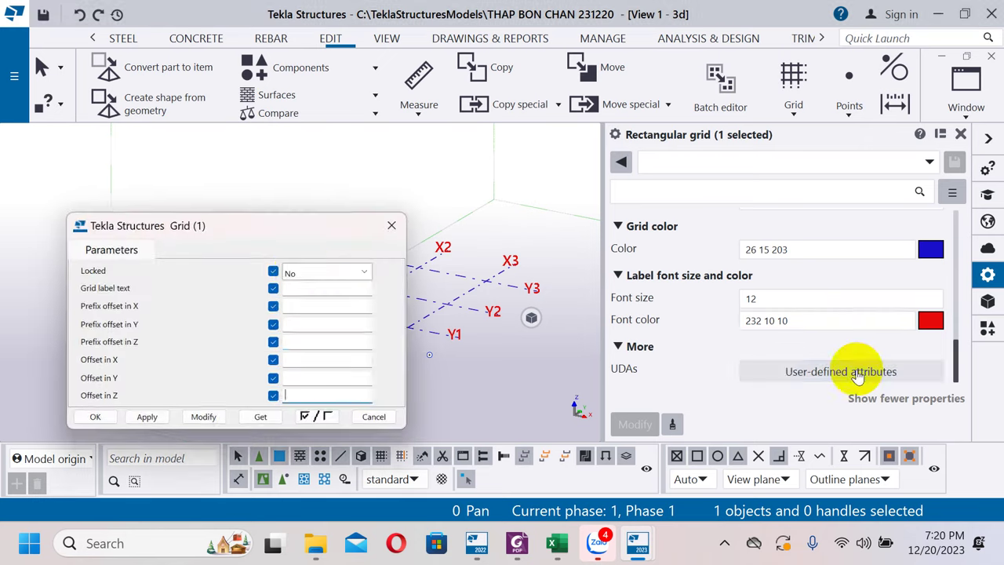
{"action": "left_click", "coordinate": [304, 272]}
{"action": "left_click", "coordinate": [304, 308]}
{"action": "left_click", "coordinate": [204, 419]}
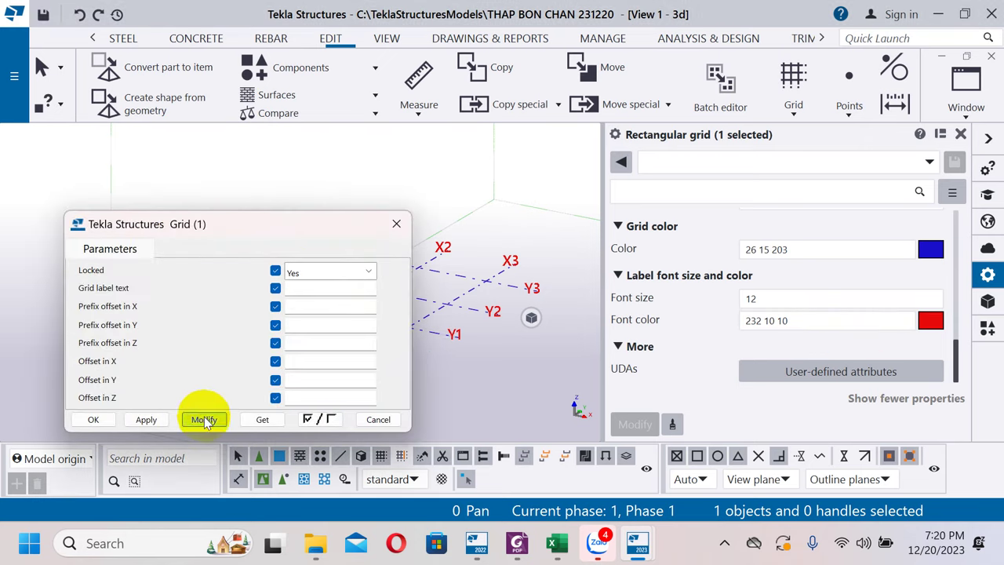
{"action": "left_click", "coordinate": [458, 321]}
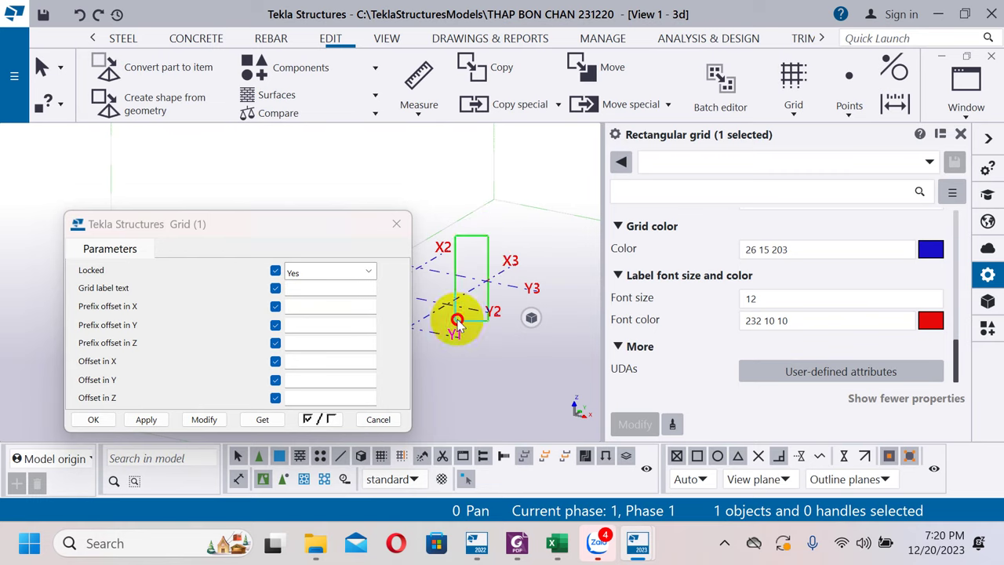
{"action": "left_click", "coordinate": [204, 420]}
{"action": "left_click", "coordinate": [94, 420]}
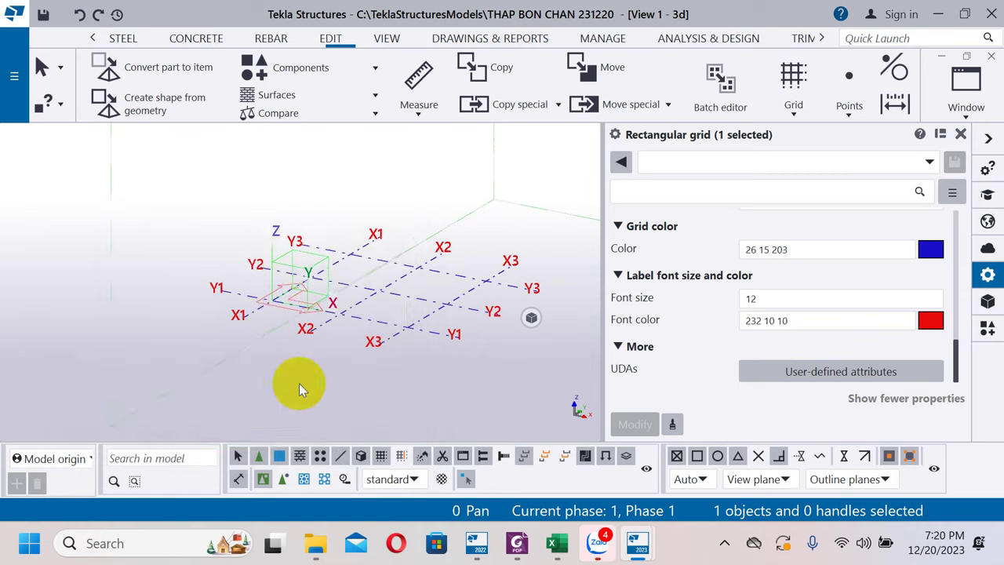
Test how the locked grid responds to selection with direct modification, and inspect its contextual toolbar.
{"action": "scroll", "coordinate": [448, 336], "scroll_direction": "up", "scroll_amount": 3}
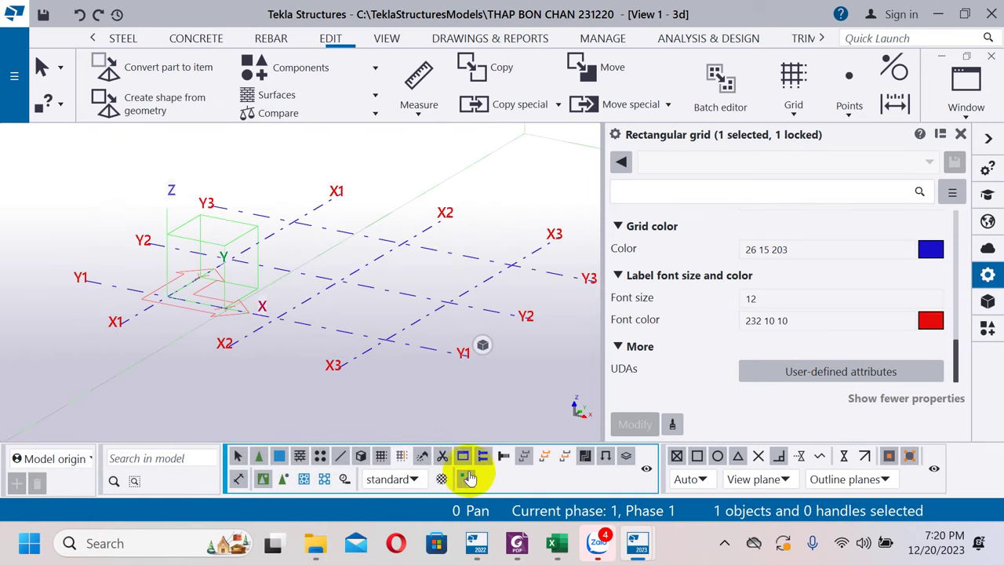
{"action": "left_click", "coordinate": [468, 479]}
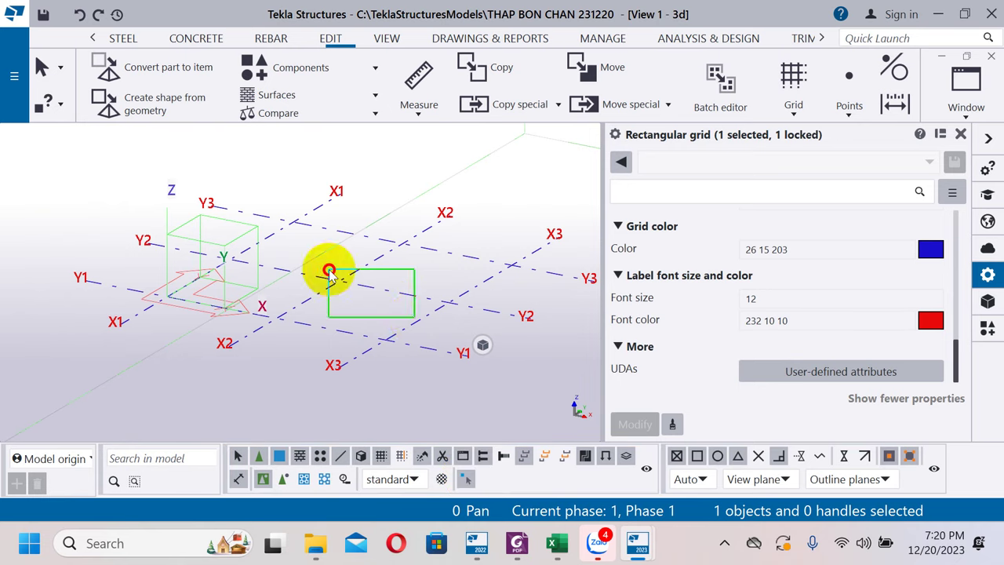
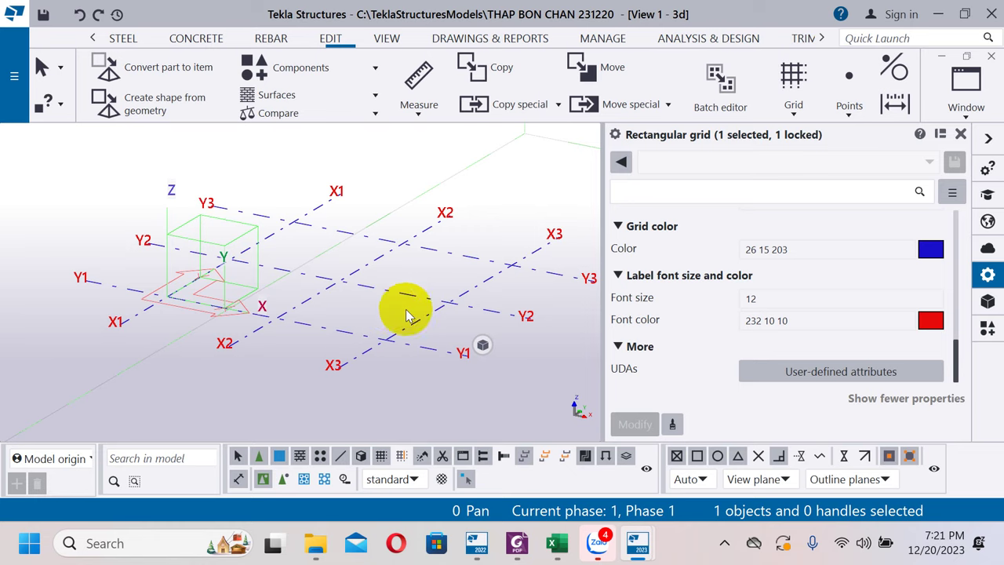
{"action": "left_click", "coordinate": [482, 344]}
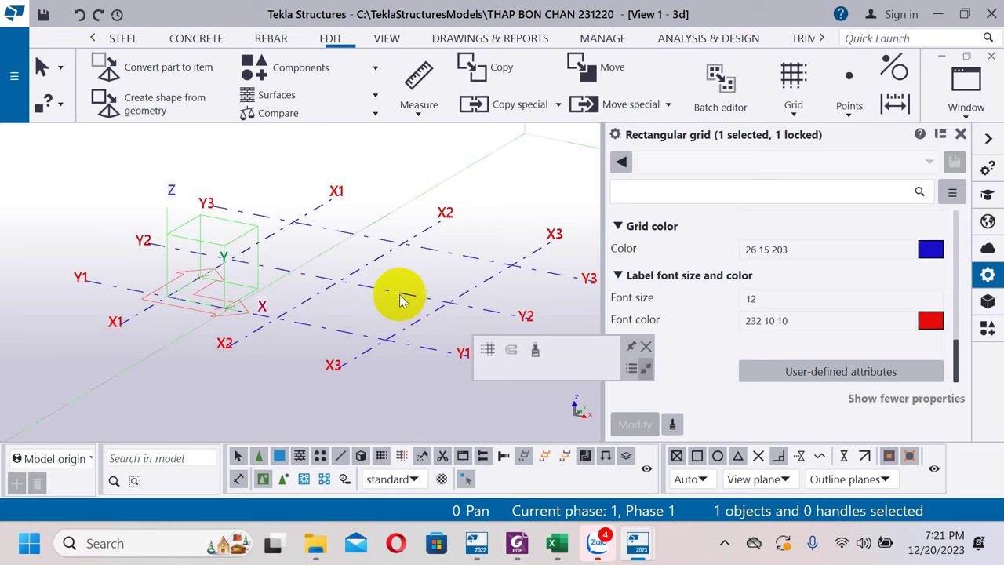
{"action": "left_click", "coordinate": [372, 288]}
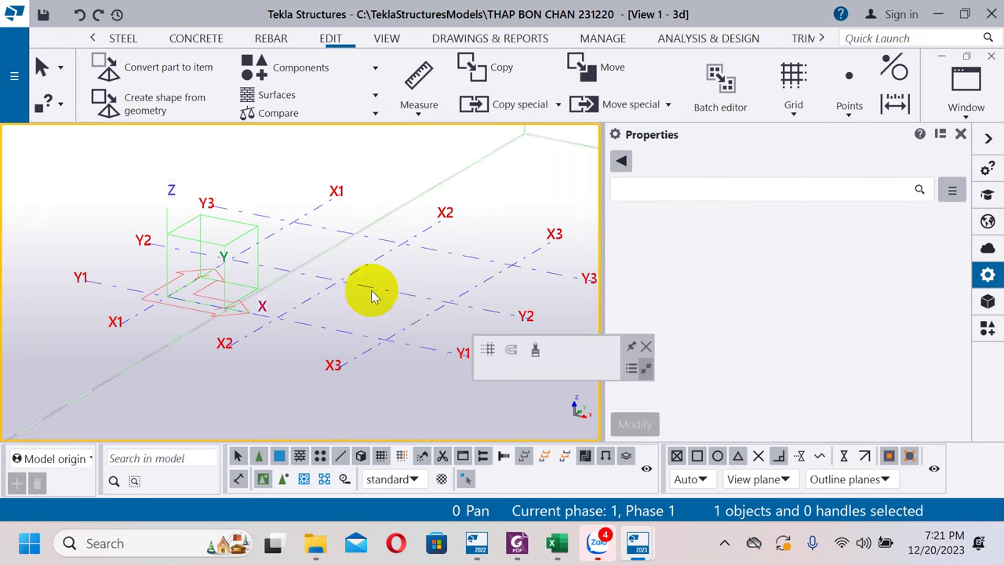
{"action": "left_click", "coordinate": [466, 477]}
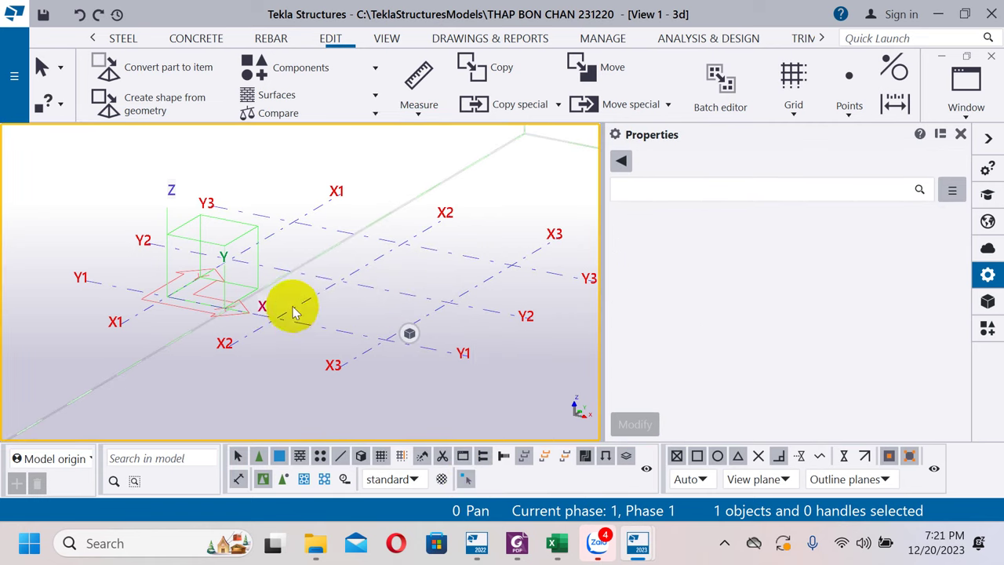
Unlock the selected grid by setting Locked to No in its user-defined attributes.
{"action": "left_click", "coordinate": [291, 309]}
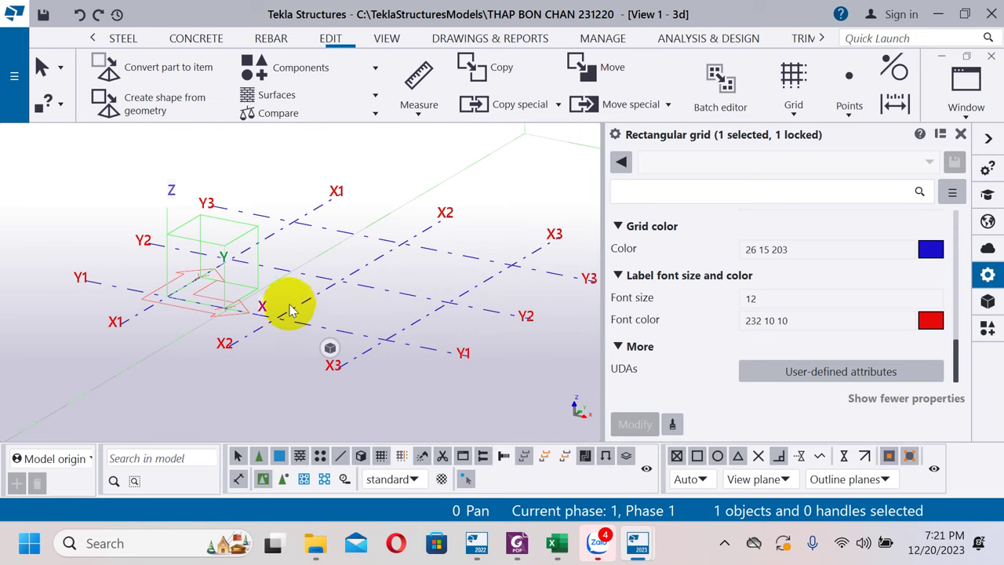
{"action": "left_click", "coordinate": [862, 371]}
{"action": "left_click", "coordinate": [341, 273]}
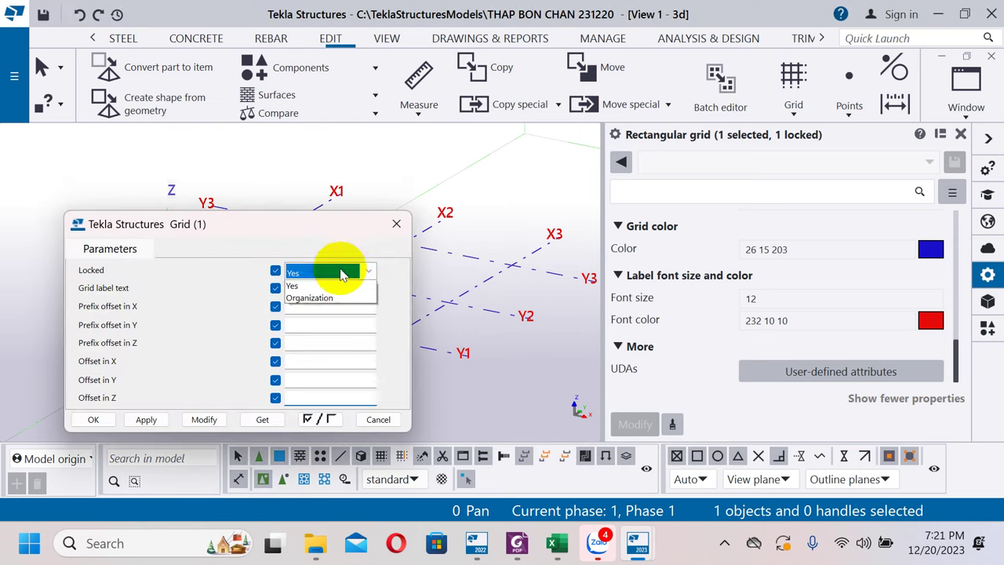
{"action": "left_click", "coordinate": [314, 291]}
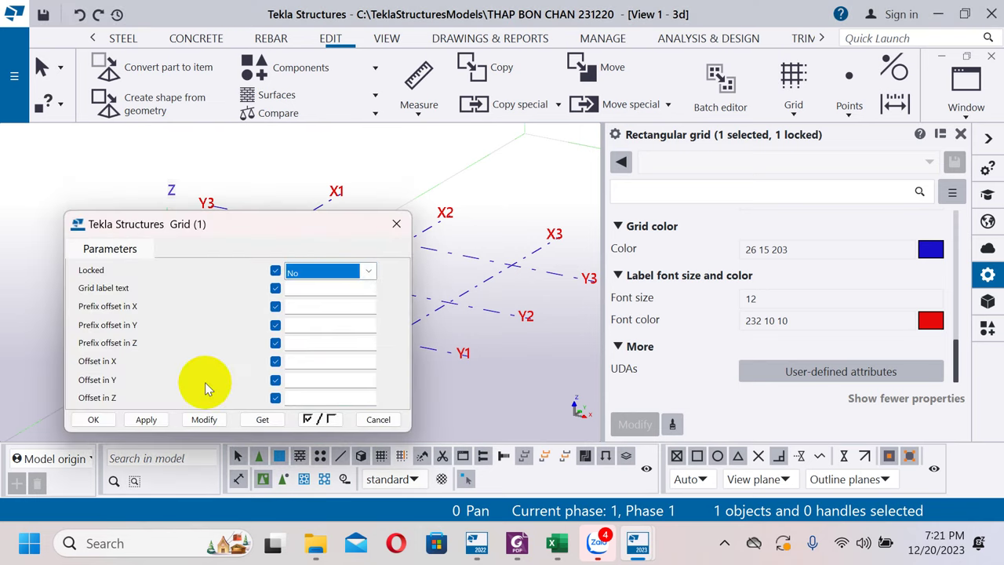
{"action": "left_click", "coordinate": [93, 420]}
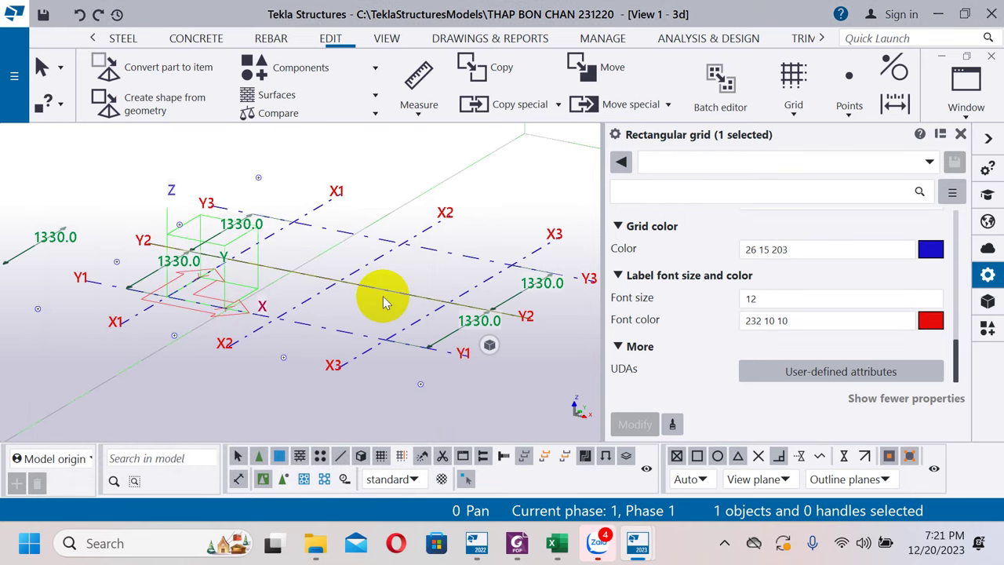
Set the grid's Locked attribute to Yes, apply it, and move the attributes dialog clear of the model view.
{"action": "left_click", "coordinate": [867, 373]}
{"action": "left_click", "coordinate": [313, 271]}
{"action": "left_click", "coordinate": [312, 305]}
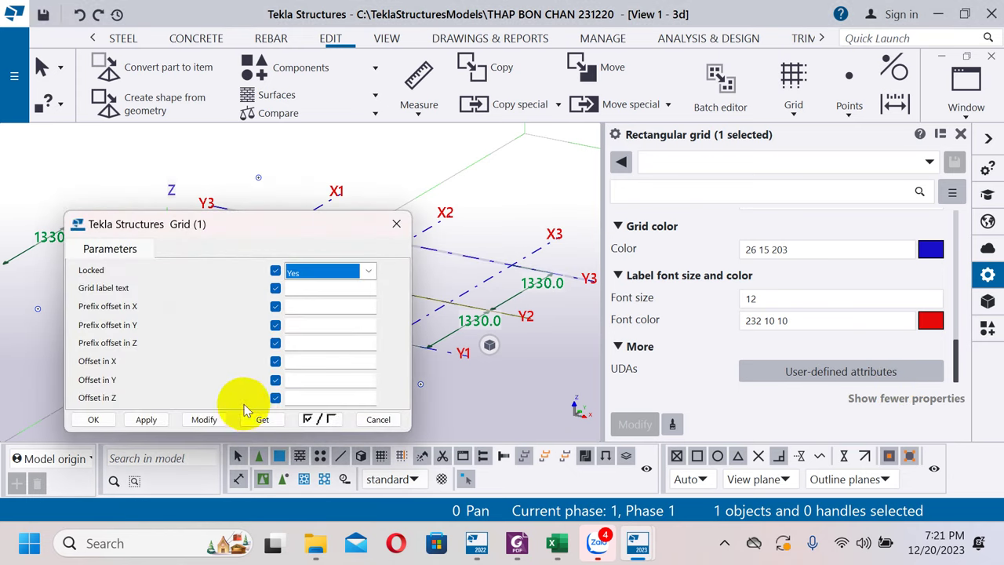
{"action": "left_click", "coordinate": [204, 419]}
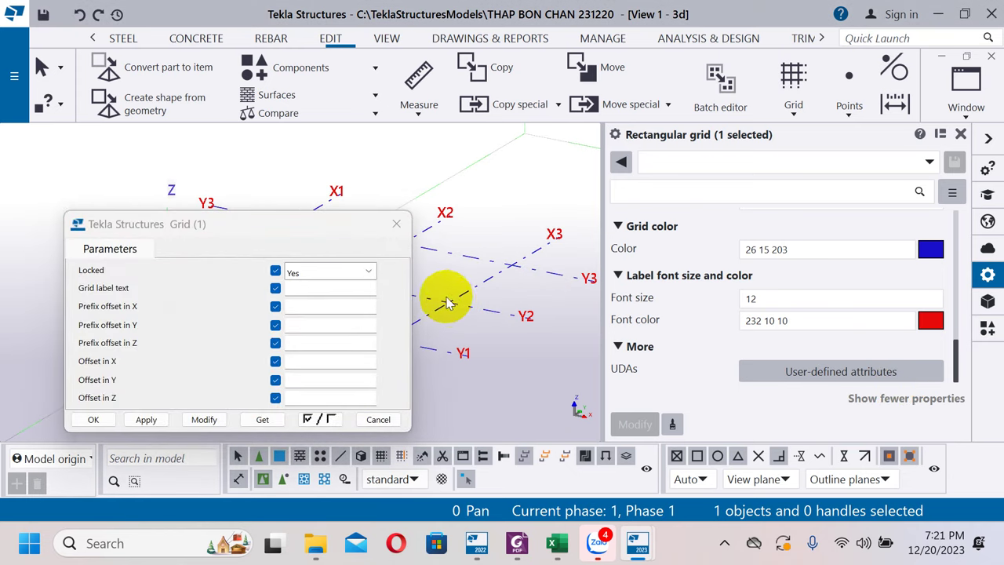
{"action": "left_click_drag", "start_coordinate": [332, 222], "coordinate": [945, 193]}
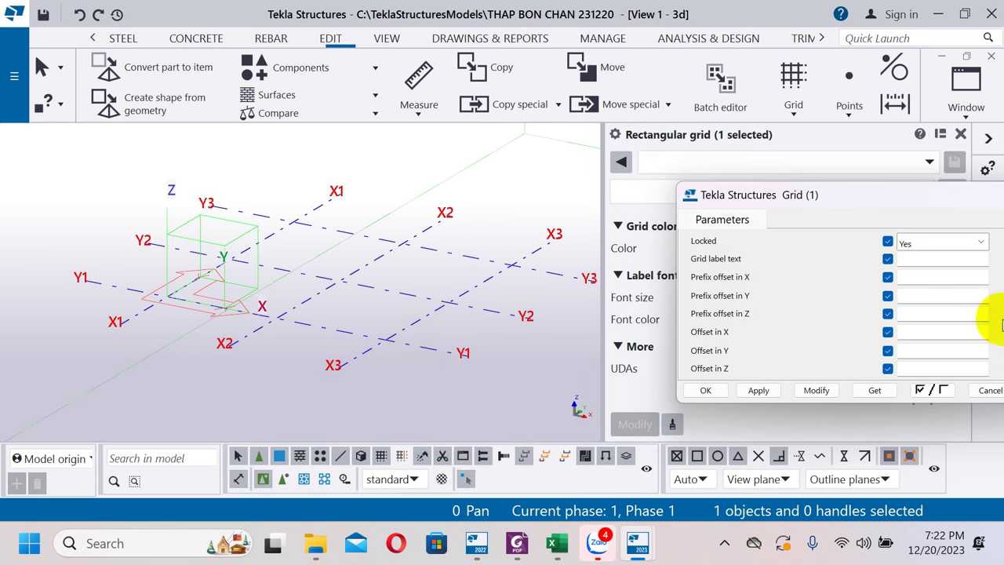
Check the grid's Locked setting again in its user-defined attributes, cancel the dialog, and close the grid properties.
{"action": "left_click", "coordinate": [989, 390]}
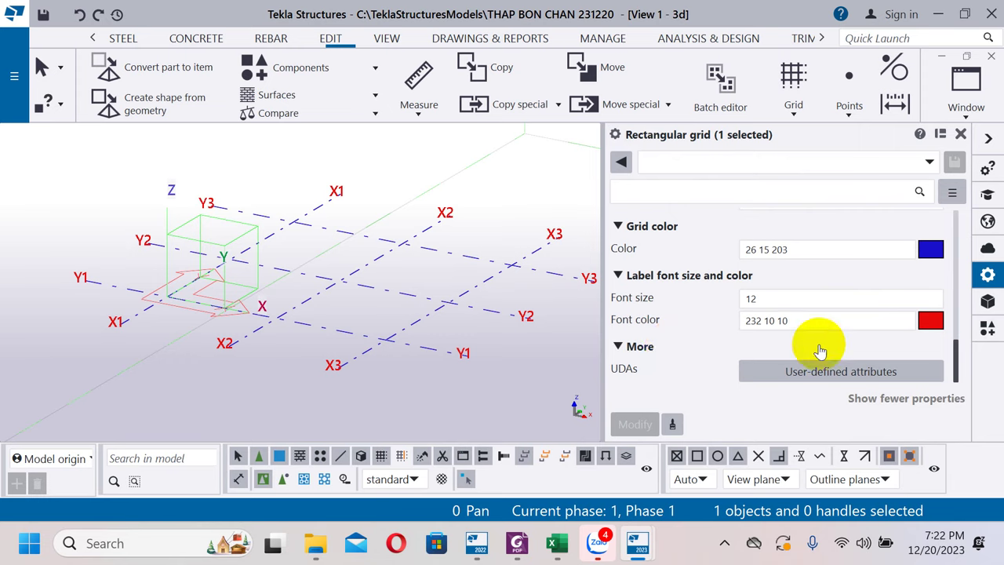
{"action": "left_click", "coordinate": [842, 379]}
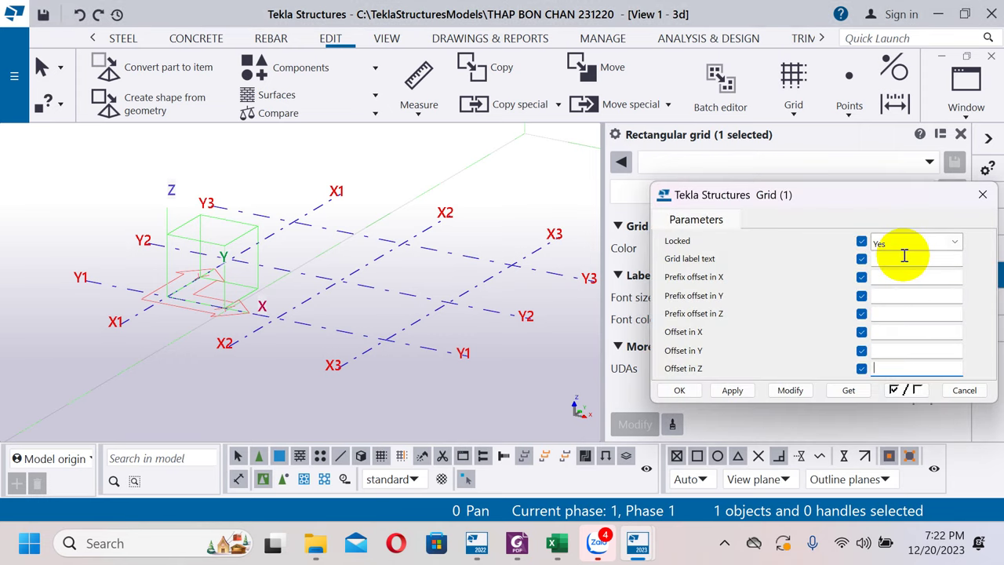
{"action": "left_click", "coordinate": [963, 389]}
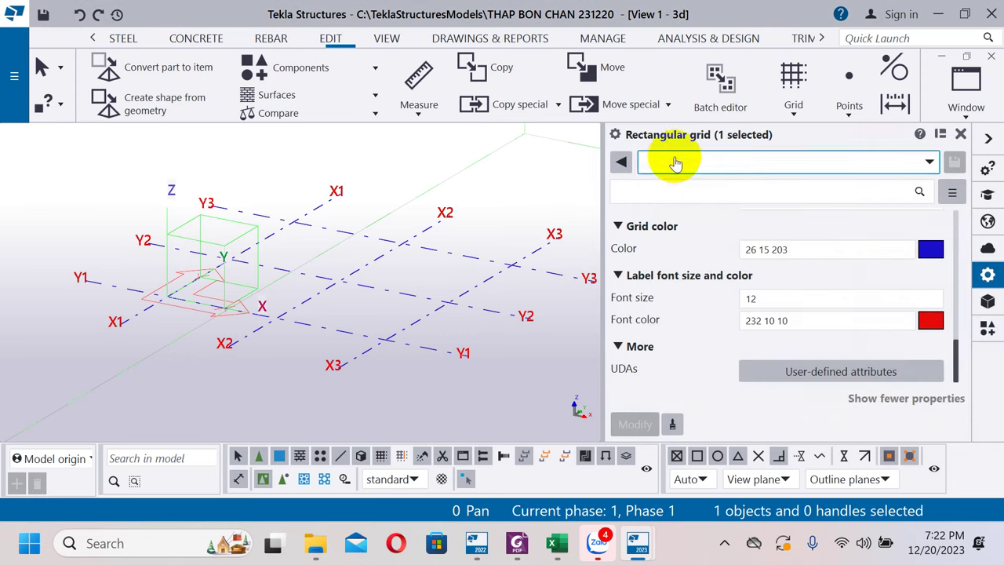
{"action": "left_click", "coordinate": [959, 135]}
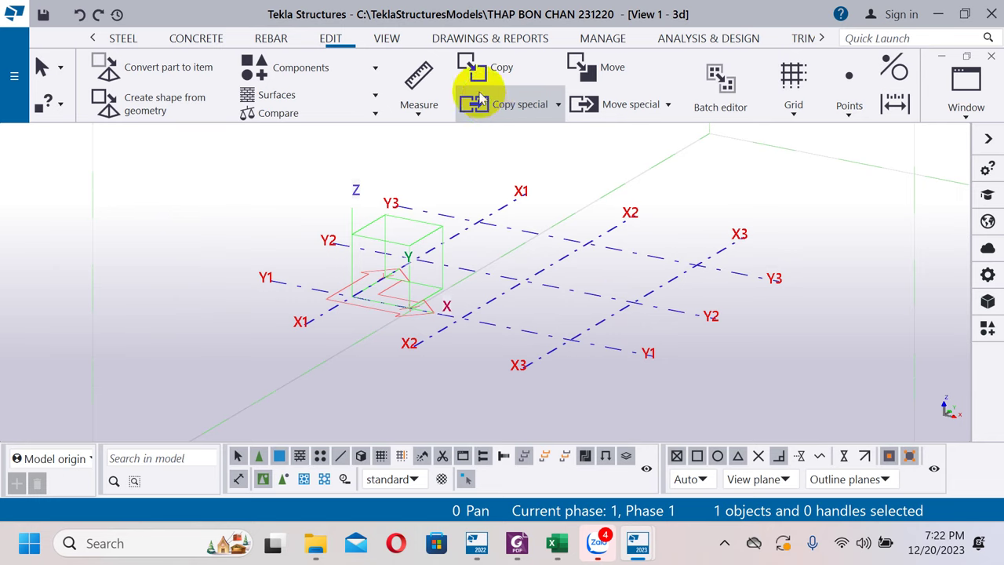
Look over the view rendering options, and switch the model view repeatedly between 3D and plane.
{"action": "left_click", "coordinate": [388, 39]}
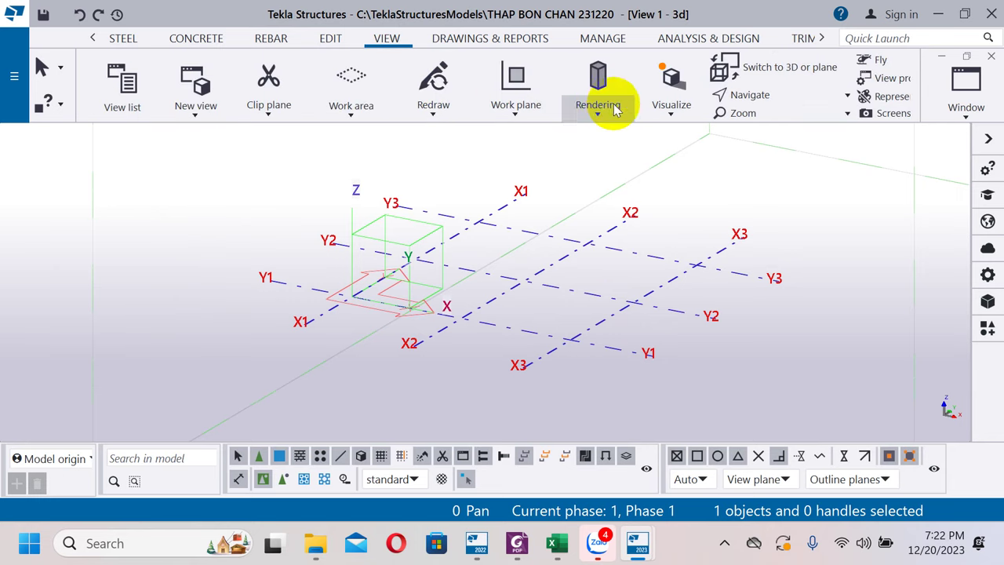
{"action": "left_click", "coordinate": [600, 108]}
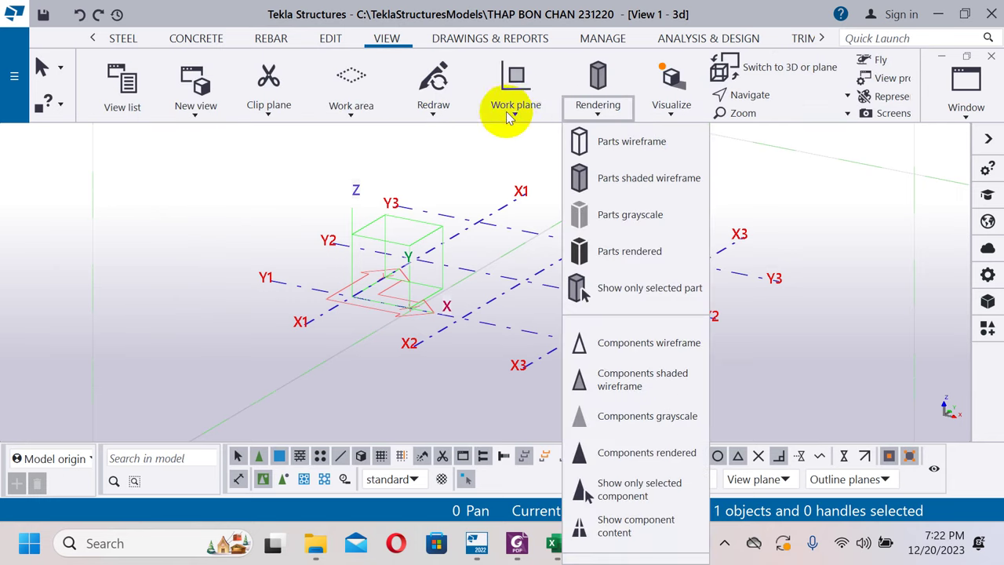
{"action": "left_click", "coordinate": [802, 152]}
{"action": "left_click", "coordinate": [768, 67]}
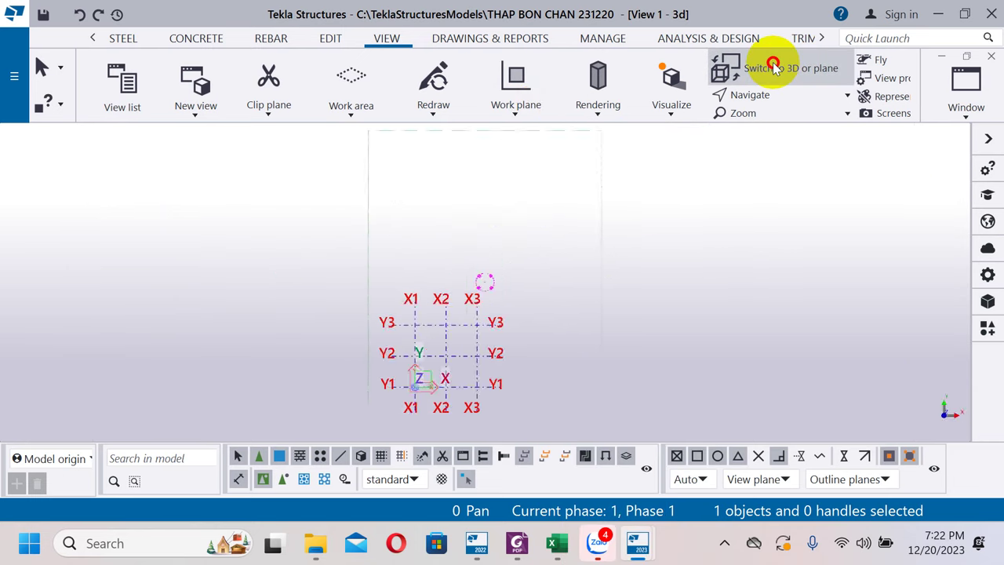
{"action": "left_click", "coordinate": [774, 67]}
{"action": "left_click", "coordinate": [775, 67]}
{"action": "left_click", "coordinate": [774, 68]}
{"action": "left_click", "coordinate": [775, 67]}
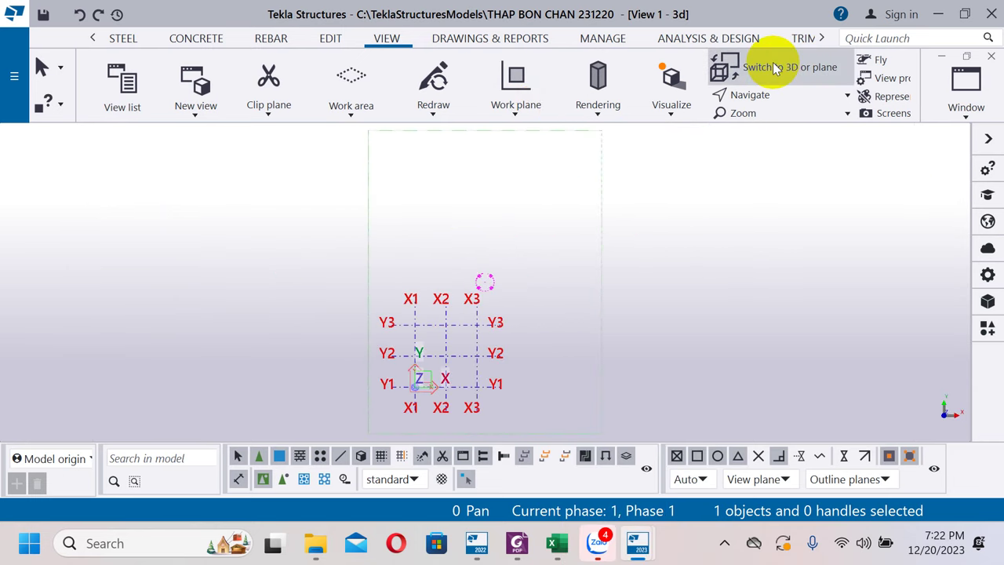
{"action": "left_click", "coordinate": [775, 67]}
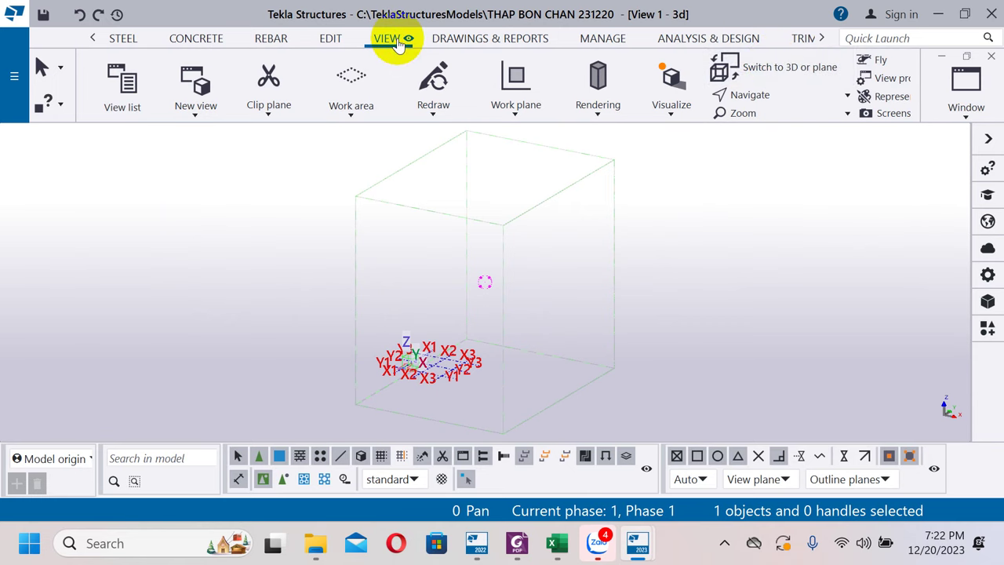
{"action": "left_click", "coordinate": [765, 69]}
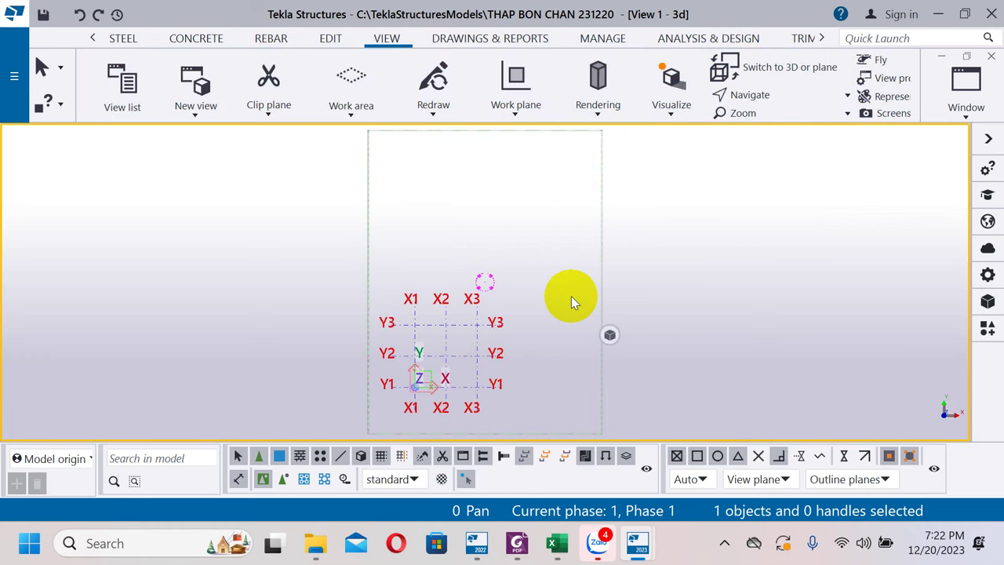
Toggle the active view between plane and 3D several more times, inspecting the grid closely in plan and ending in plane view.
{"action": "key", "text": "ctrl+p"}
{"action": "key", "text": "ctrl+p"}
{"action": "key", "text": "ctrl+p"}
{"action": "key", "text": "ctrl+p"}
{"action": "scroll", "coordinate": [421, 363], "scroll_direction": "up", "scroll_amount": 3}
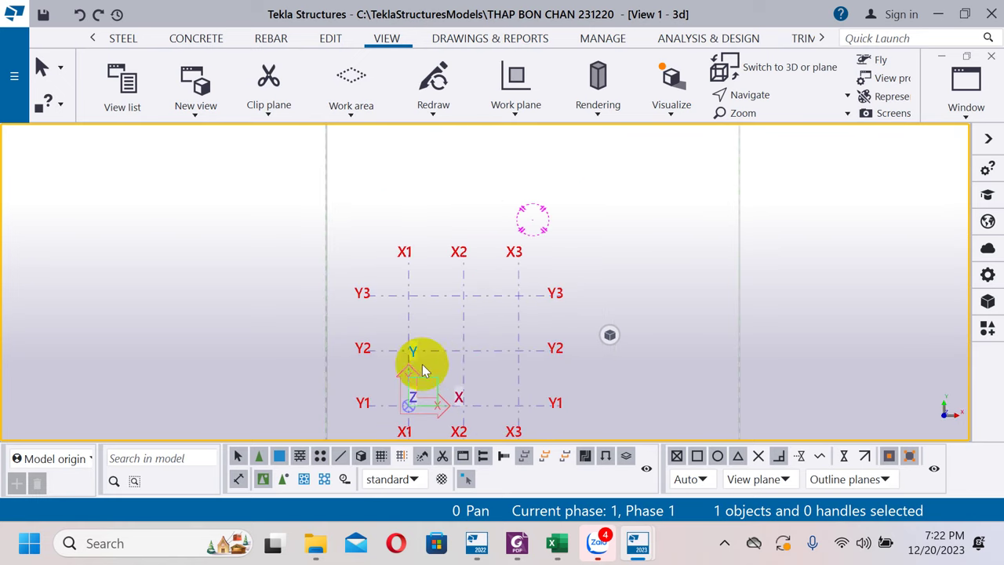
{"action": "middle_click_drag", "start_coordinate": [421, 363], "coordinate": [439, 227]}
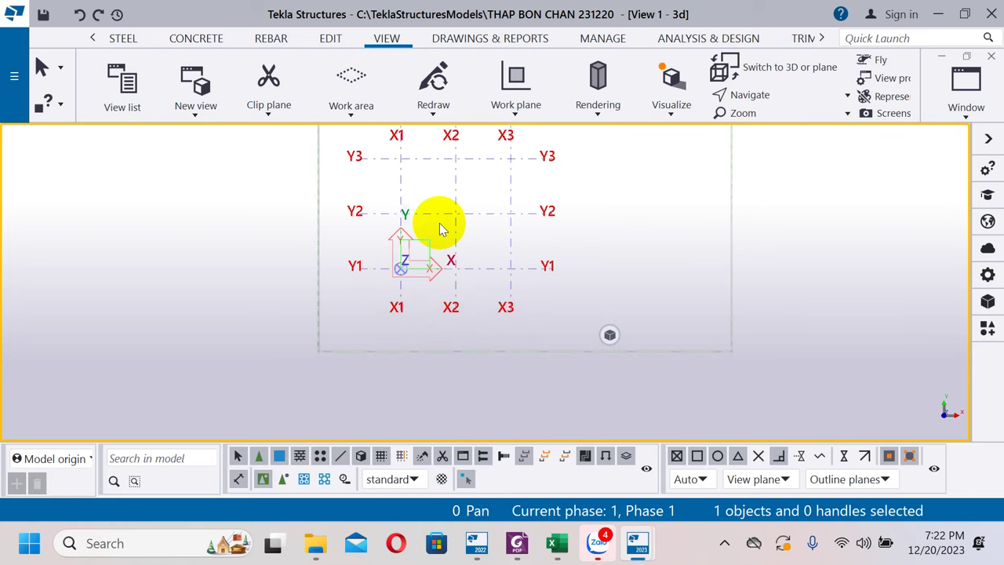
{"action": "key", "text": "ctrl+p"}
{"action": "key", "text": "ctrl+p"}
{"action": "key", "text": "ctrl+p"}
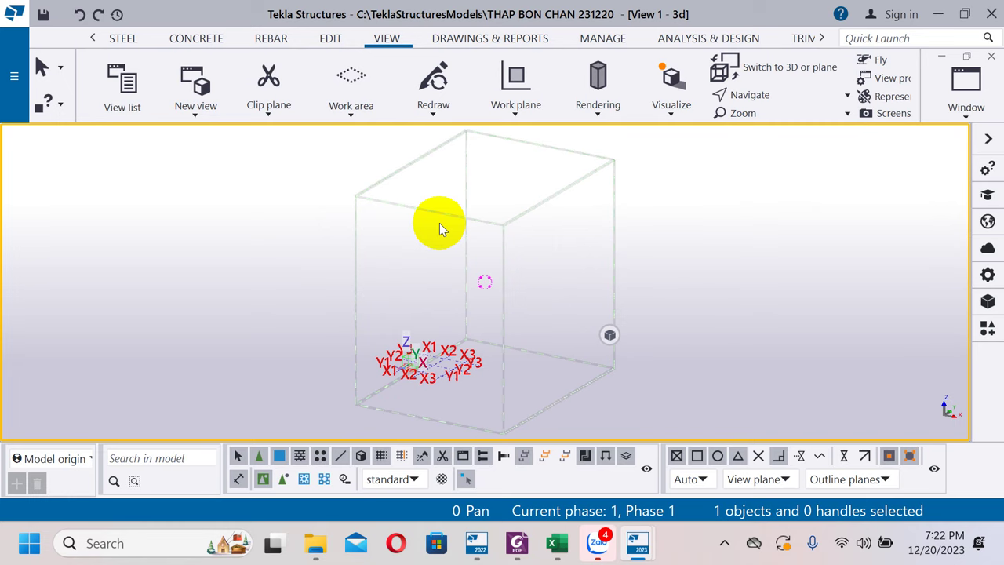
{"action": "key", "text": "ctrl+p"}
Tilt the plane view into 3D using Rotate with mouse, with rotation origins picked near the grid's X3 and Y3 ends.
{"action": "left_click", "coordinate": [779, 95]}
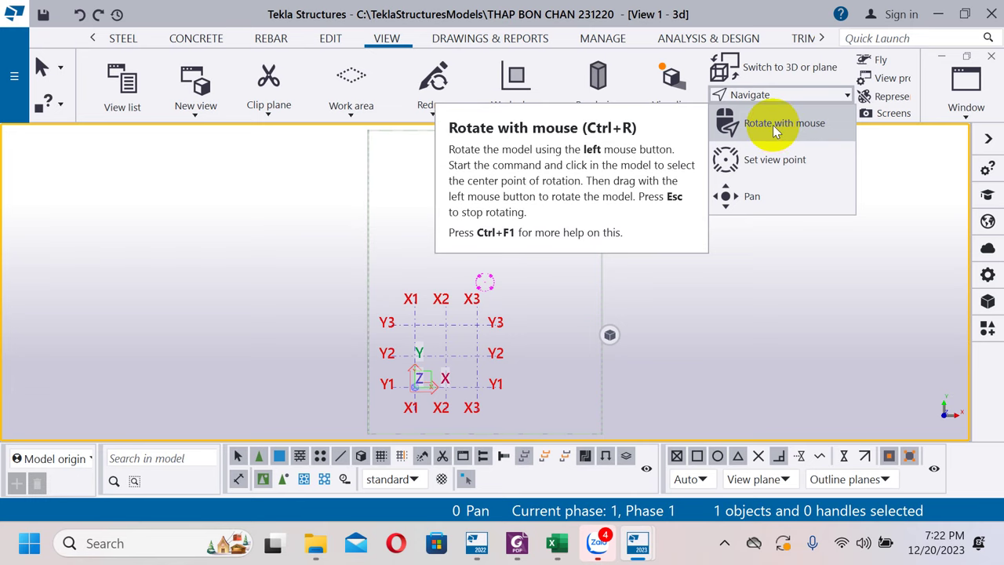
{"action": "left_click", "coordinate": [772, 125]}
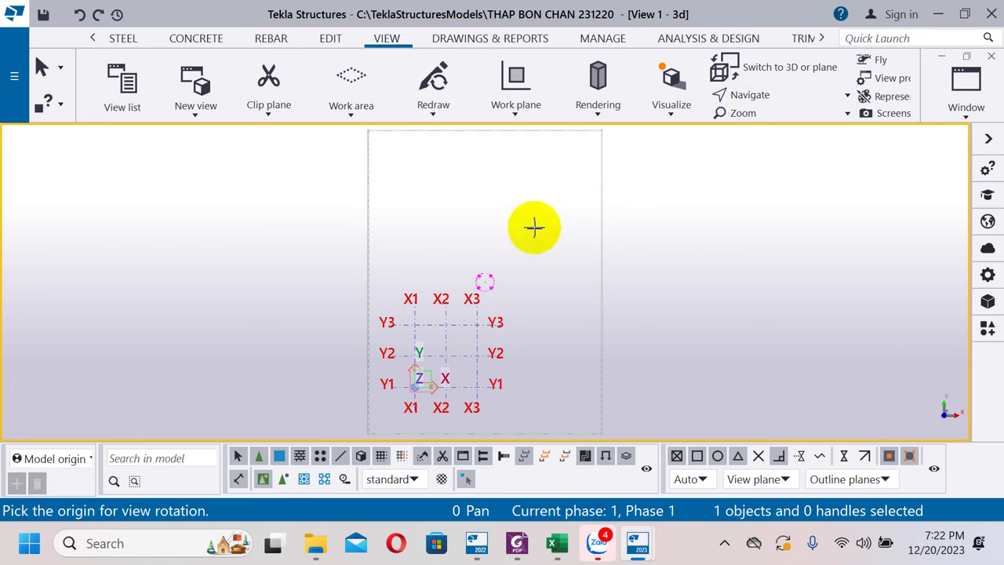
{"action": "scroll", "coordinate": [494, 335], "scroll_direction": "up", "scroll_amount": 2}
{"action": "left_click", "coordinate": [494, 335]}
{"action": "mouse_move", "coordinate": [494, 334]}
{"action": "left_mouse_down"}
{"action": "mouse_move", "coordinate": [459, 329]}
{"action": "mouse_move", "coordinate": [502, 333]}
{"action": "left_mouse_up"}
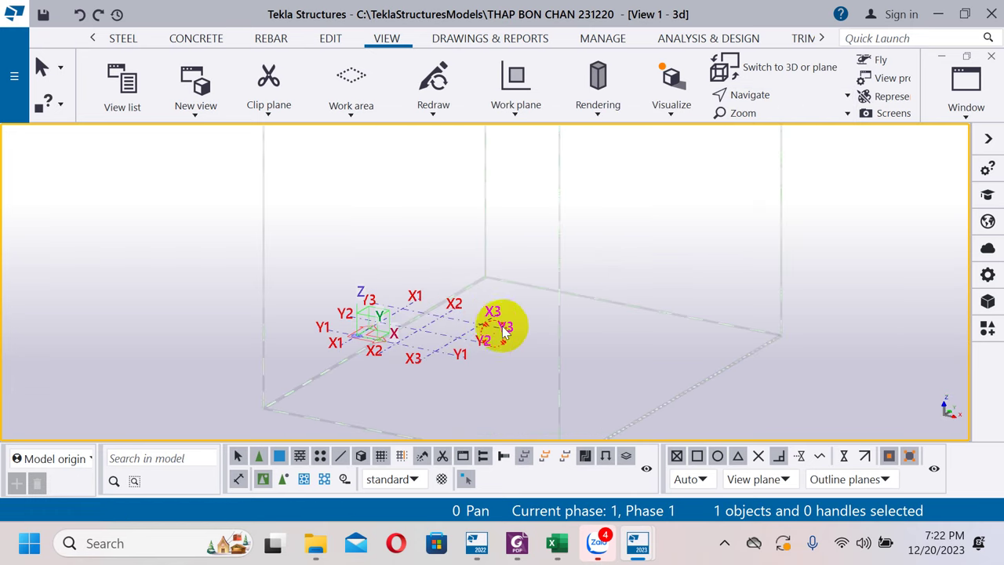
{"action": "left_click", "coordinate": [464, 311]}
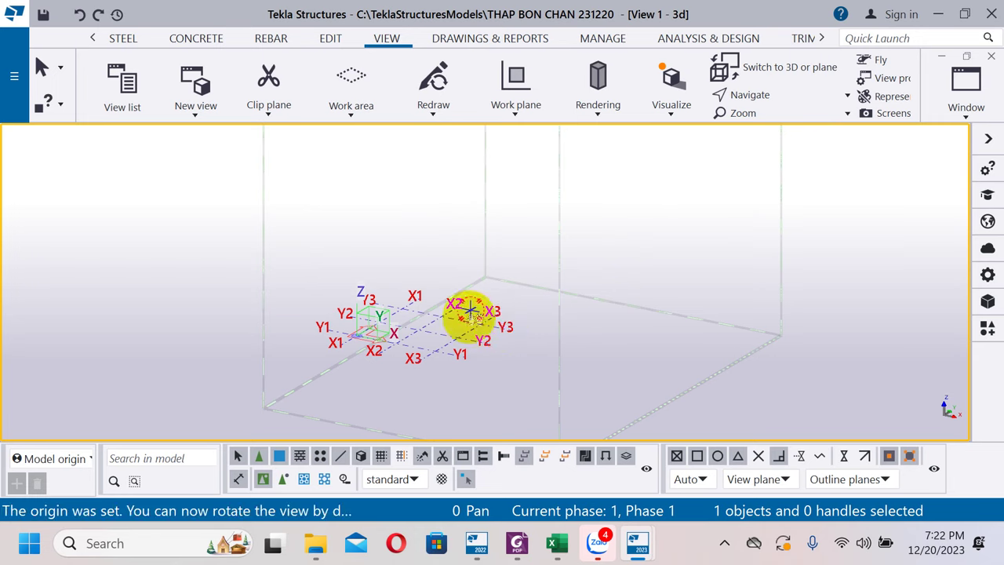
{"action": "mouse_move", "coordinate": [468, 307]}
{"action": "left_mouse_down"}
{"action": "mouse_move", "coordinate": [365, 287]}
{"action": "mouse_move", "coordinate": [571, 293]}
{"action": "mouse_move", "coordinate": [468, 299]}
{"action": "left_mouse_up"}
{"action": "scroll", "coordinate": [466, 309], "scroll_direction": "up", "scroll_amount": 3}
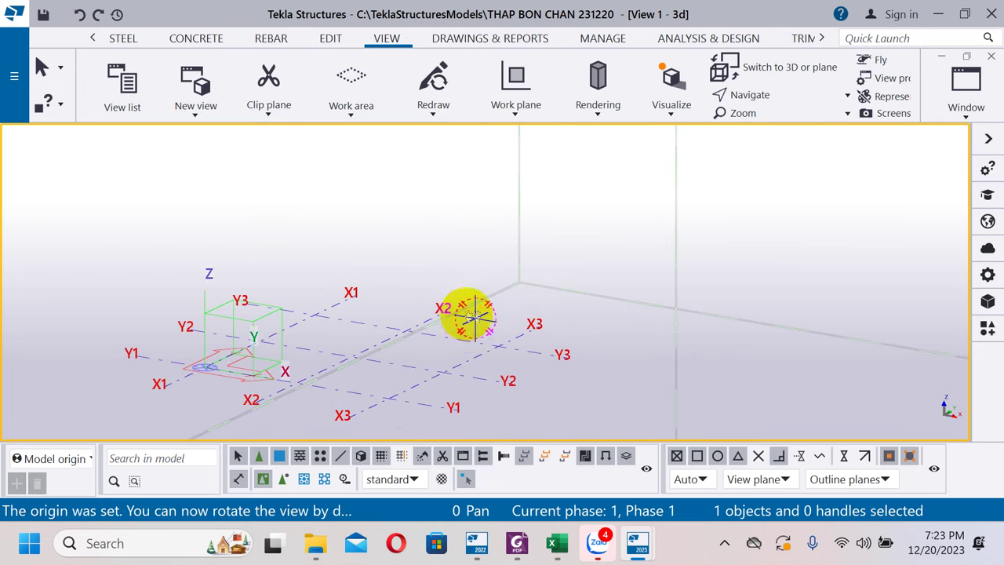
Reset the rotation origin to a point inside the grid and rotate the view slightly around it.
{"action": "key", "text": "v"}
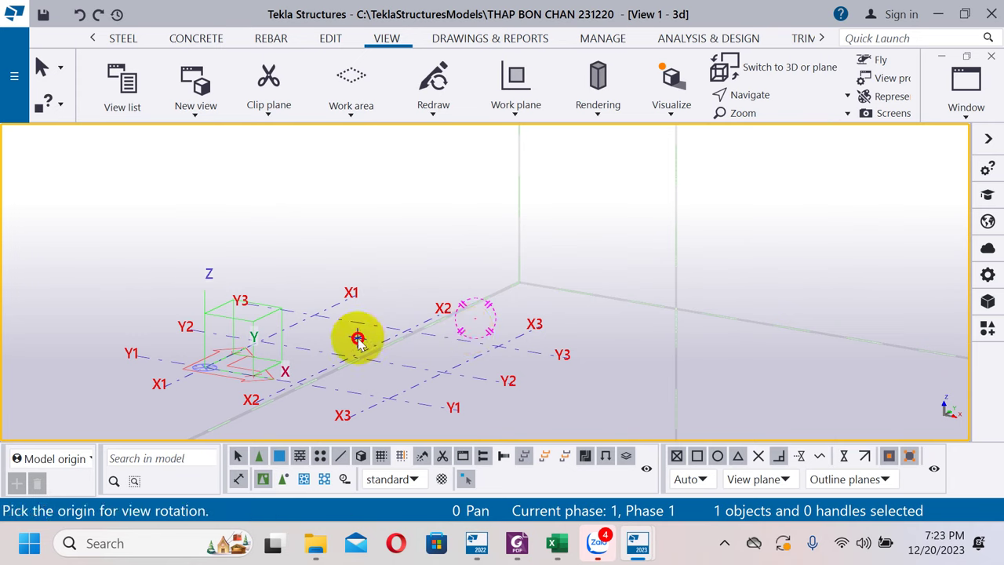
{"action": "left_click", "coordinate": [354, 338]}
{"action": "mouse_move", "coordinate": [349, 340]}
{"action": "left_mouse_down"}
{"action": "mouse_move", "coordinate": [418, 327]}
{"action": "mouse_move", "coordinate": [320, 336]}
{"action": "mouse_move", "coordinate": [478, 316]}
{"action": "mouse_move", "coordinate": [334, 339]}
{"action": "mouse_move", "coordinate": [447, 336]}
{"action": "mouse_move", "coordinate": [437, 341]}
{"action": "mouse_move", "coordinate": [337, 336]}
{"action": "left_mouse_up"}
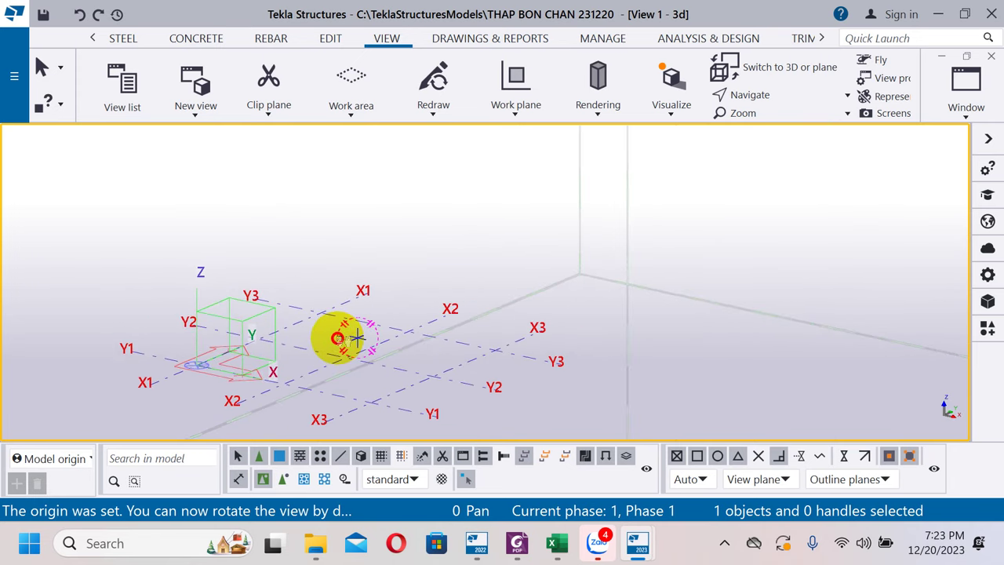
Restart Rotate with mouse and orbit the model about two different origins picked in the empty area behind the grid.
{"action": "left_click", "coordinate": [753, 96]}
{"action": "left_click", "coordinate": [771, 126]}
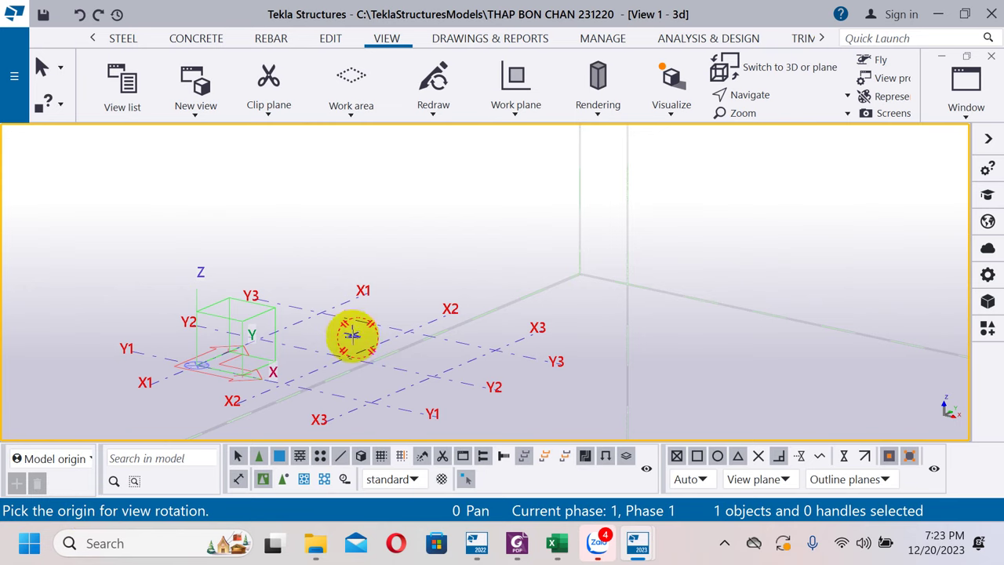
{"action": "left_click", "coordinate": [315, 261]}
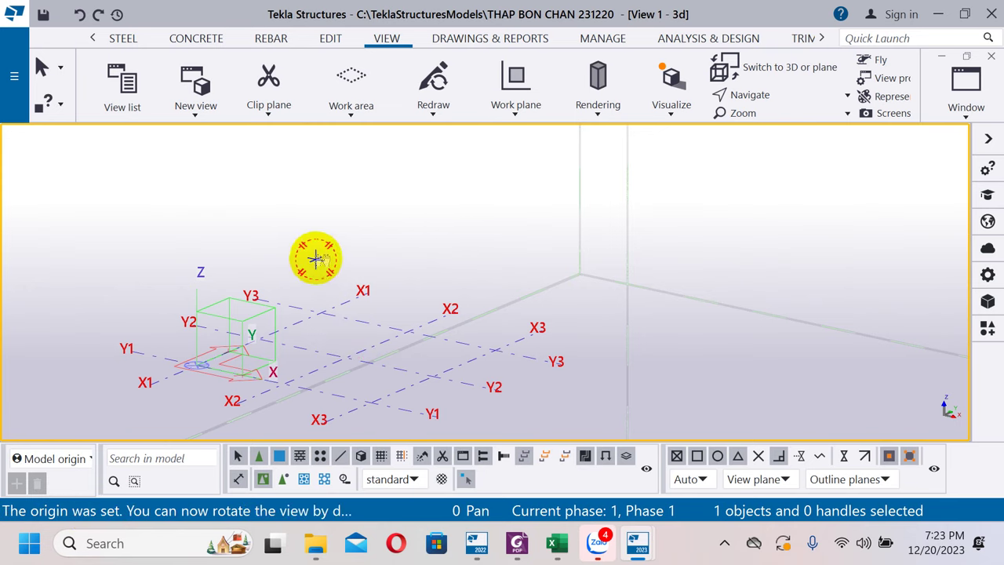
{"action": "mouse_move", "coordinate": [314, 260]}
{"action": "middle_mouse_down", "text": "ctrl"}
{"action": "mouse_move", "coordinate": [227, 246]}
{"action": "mouse_move", "coordinate": [457, 243]}
{"action": "mouse_move", "coordinate": [231, 266]}
{"action": "mouse_move", "coordinate": [405, 246]}
{"action": "mouse_move", "coordinate": [269, 251]}
{"action": "mouse_move", "coordinate": [255, 254]}
{"action": "mouse_move", "coordinate": [441, 246]}
{"action": "mouse_move", "coordinate": [319, 255]}
{"action": "middle_mouse_up", "text": "ctrl"}
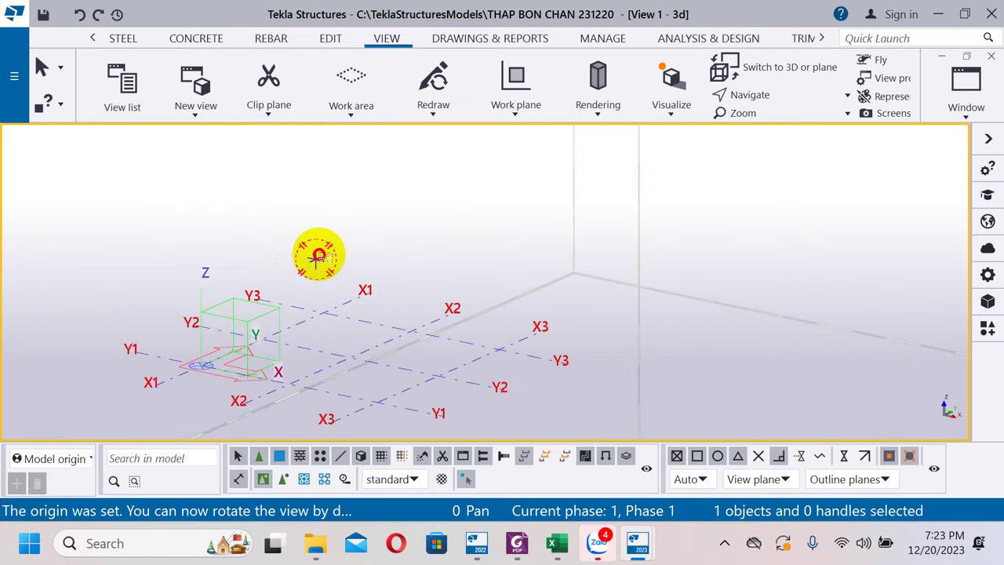
{"action": "key", "text": "v"}
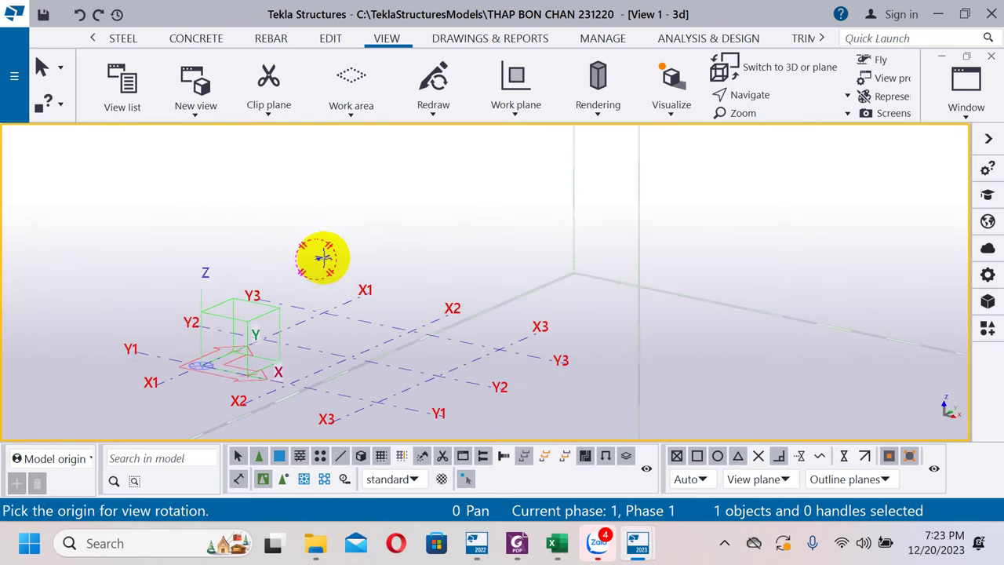
{"action": "left_click", "coordinate": [415, 273]}
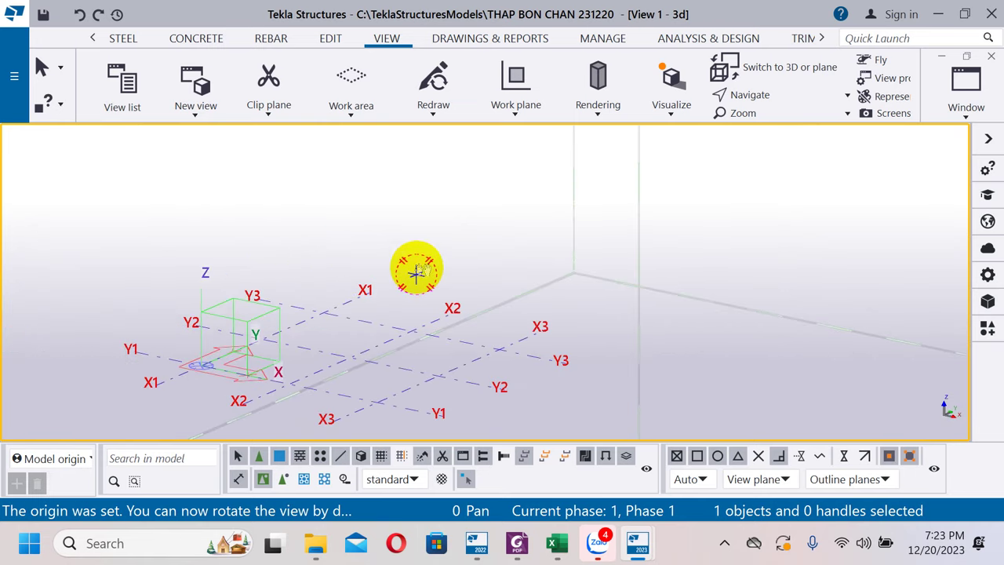
{"action": "mouse_move", "coordinate": [415, 269]}
{"action": "middle_mouse_down", "text": "ctrl"}
{"action": "mouse_move", "coordinate": [366, 259]}
{"action": "mouse_move", "coordinate": [423, 262]}
{"action": "middle_mouse_up", "text": "ctrl"}
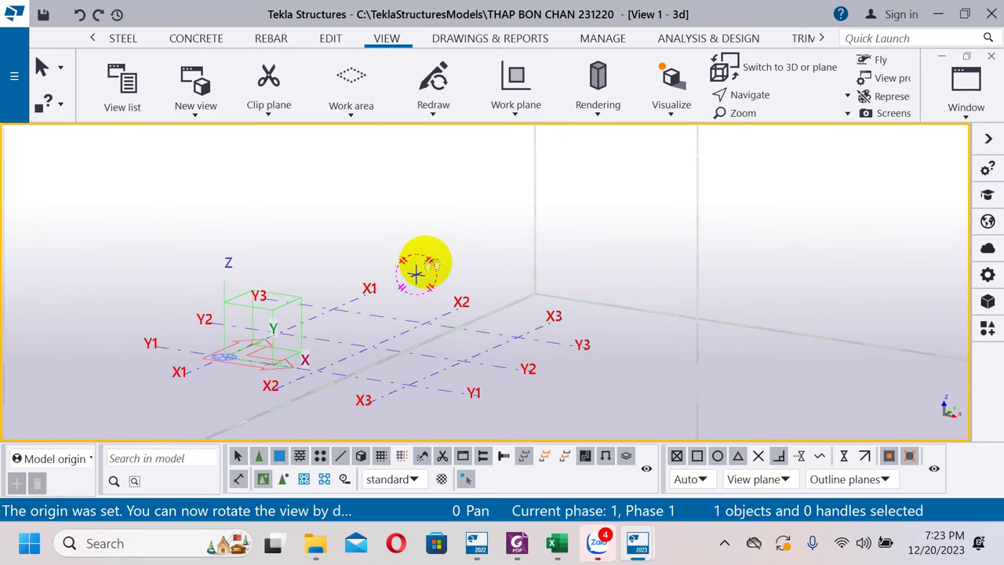
Use the Pan command to shift the grid around the 3D view, and reduce the view scale.
{"action": "left_click", "coordinate": [769, 95]}
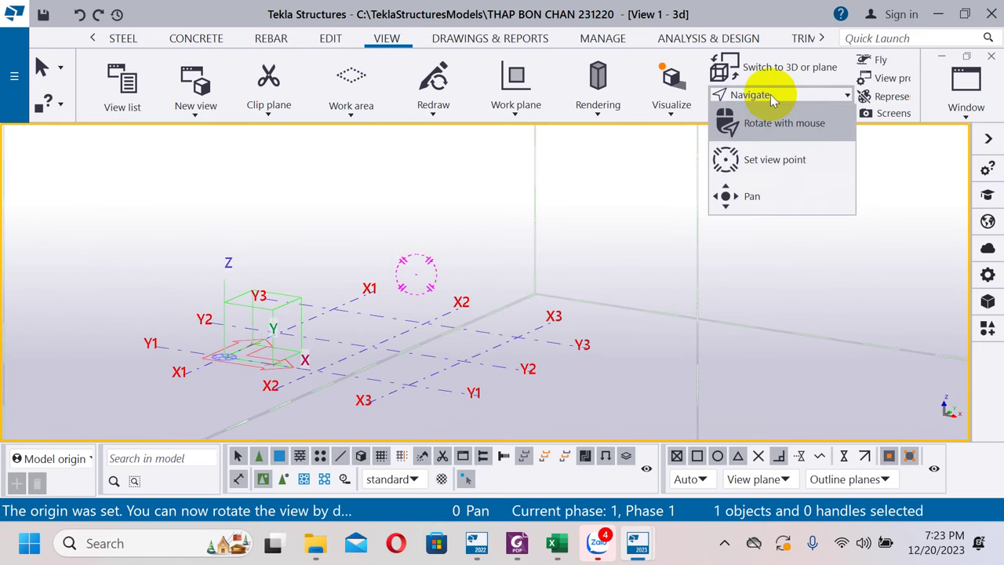
{"action": "left_click", "coordinate": [743, 196]}
{"action": "left_click_drag", "start_coordinate": [455, 263], "coordinate": [533, 259]}
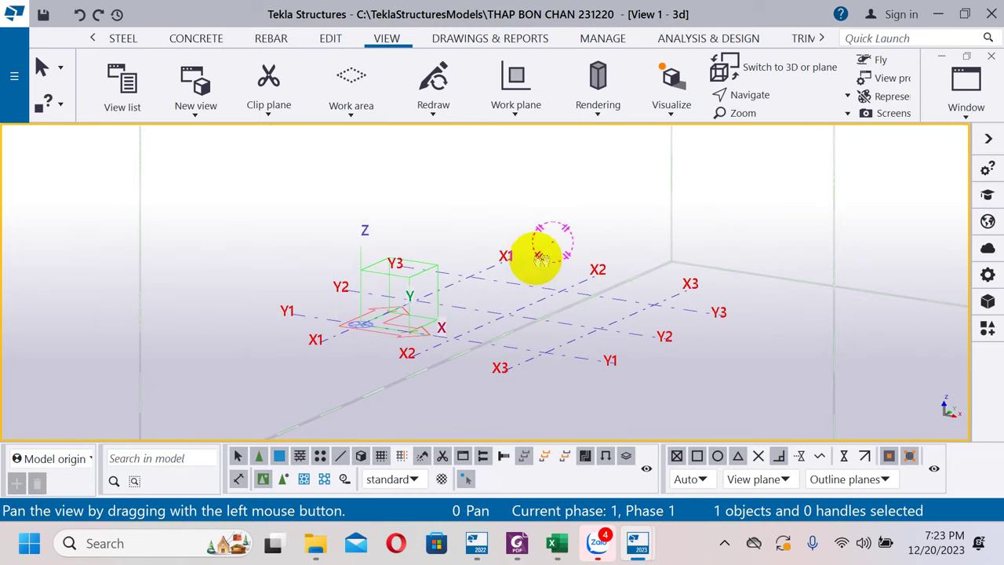
{"action": "left_click", "coordinate": [773, 115]}
{"action": "left_click", "coordinate": [773, 92]}
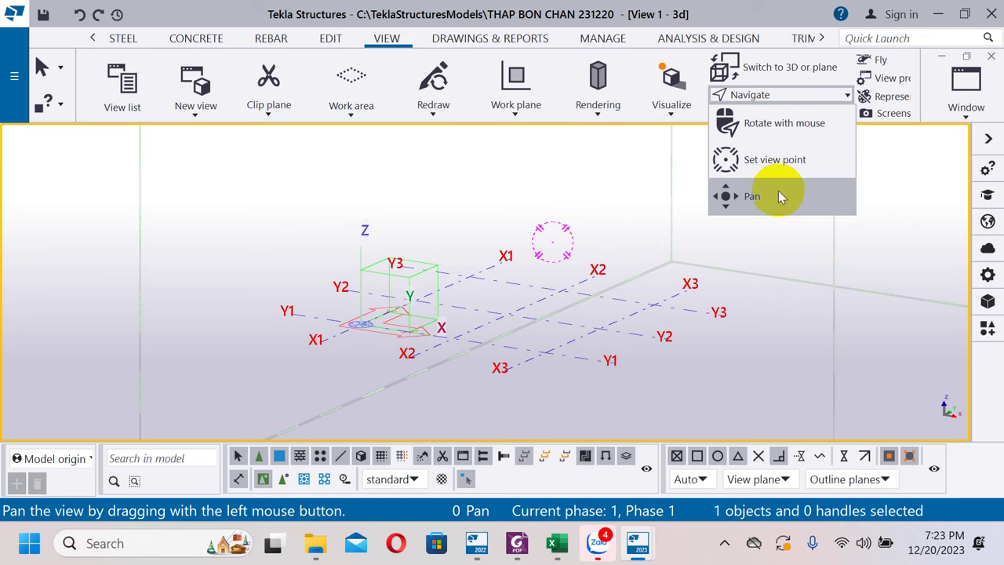
{"action": "left_click_drag", "start_coordinate": [347, 265], "coordinate": [452, 233]}
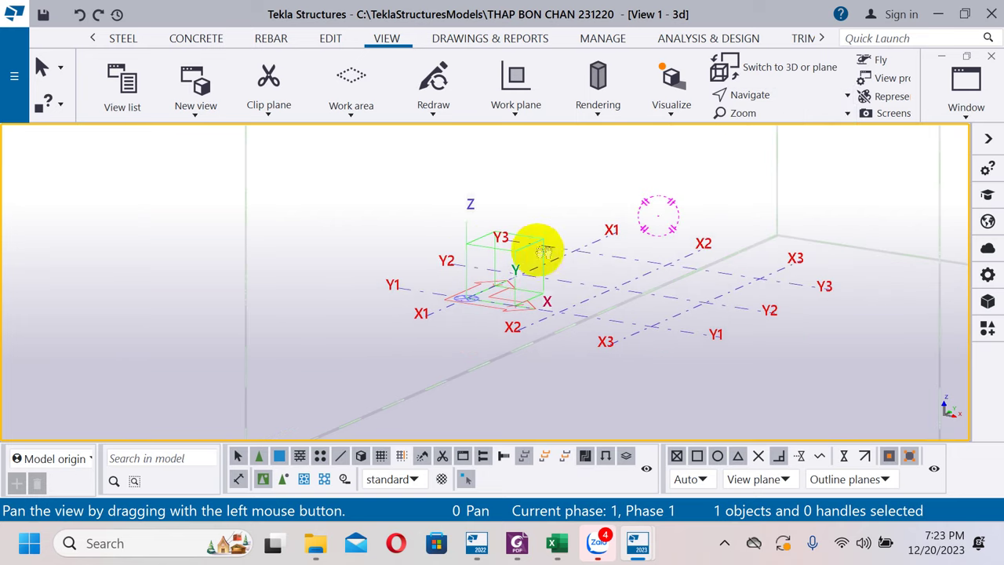
{"action": "left_click_drag", "start_coordinate": [534, 251], "coordinate": [578, 214]}
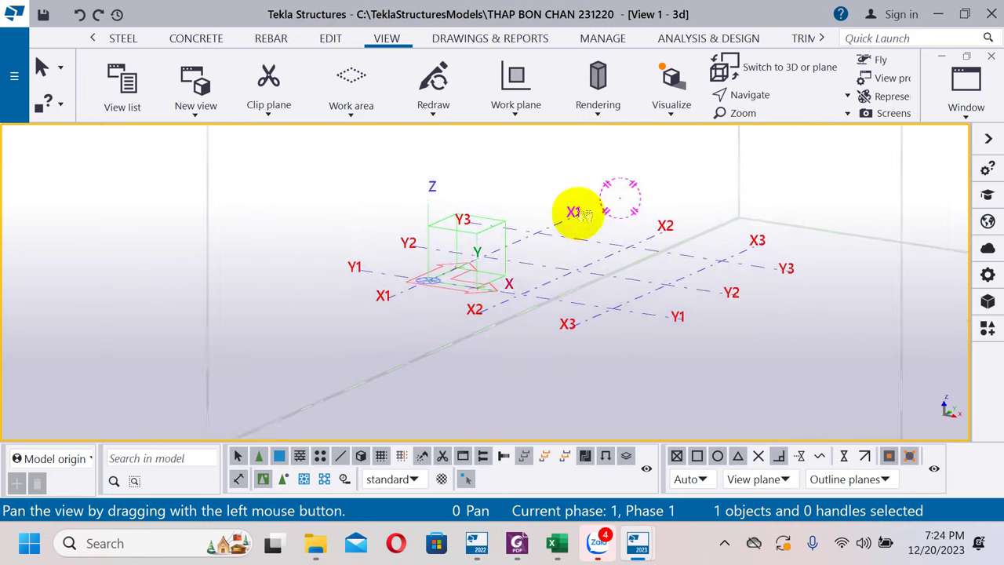
{"action": "scroll", "coordinate": [594, 213], "scroll_direction": "down", "scroll_amount": 3}
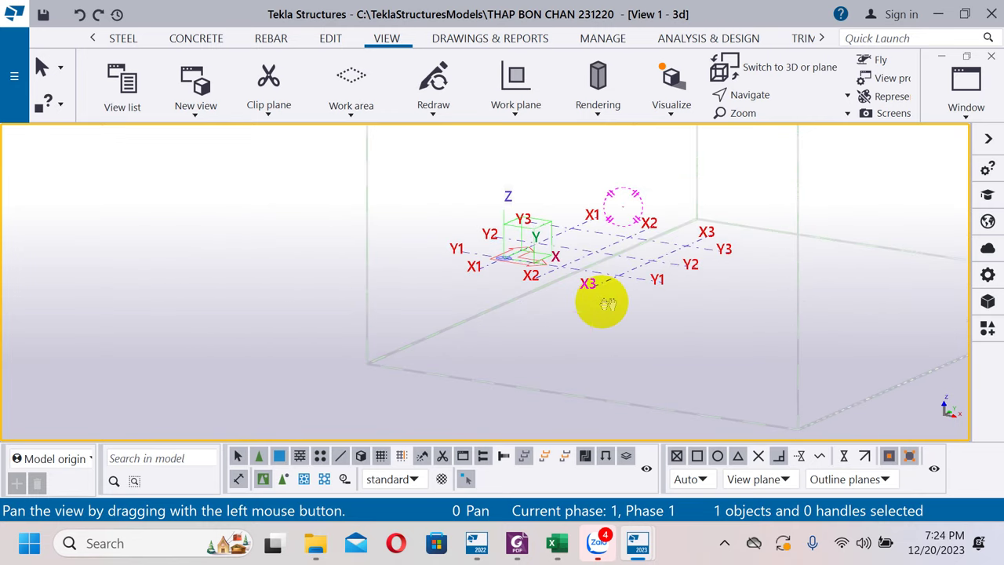
Zoom in on three picked locations around the grid with Zoom in, and pick a point to Zoom out from.
{"action": "left_click", "coordinate": [774, 108]}
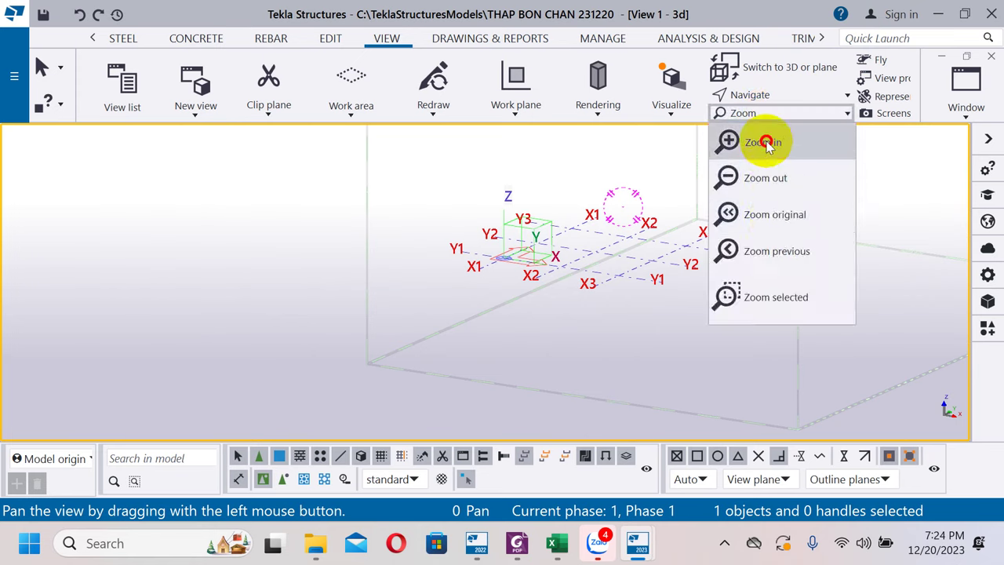
{"action": "left_click", "coordinate": [764, 143]}
{"action": "left_click", "coordinate": [557, 234]}
{"action": "left_click", "coordinate": [586, 229]}
{"action": "left_click", "coordinate": [668, 205]}
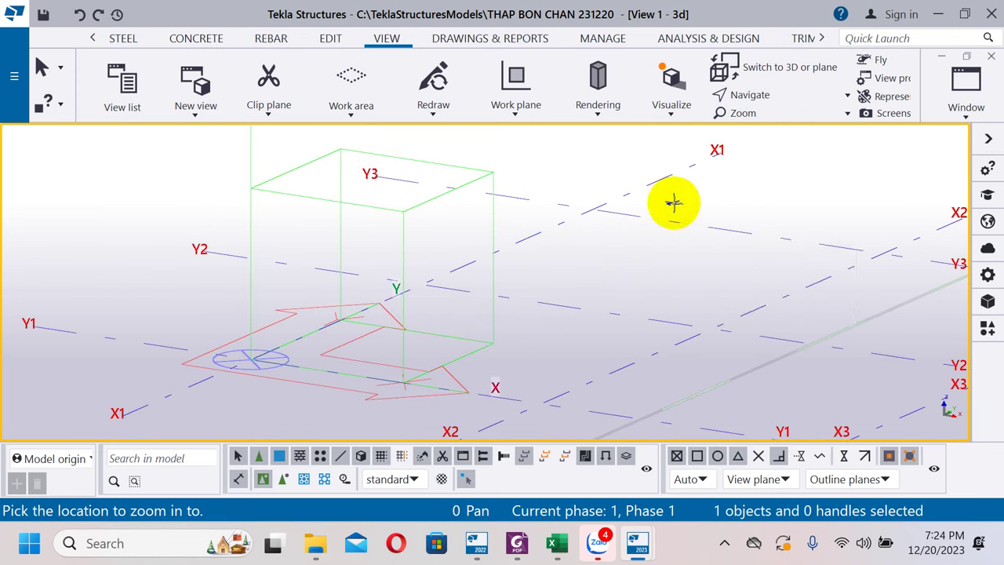
{"action": "left_click", "coordinate": [761, 109]}
{"action": "left_click", "coordinate": [608, 258]}
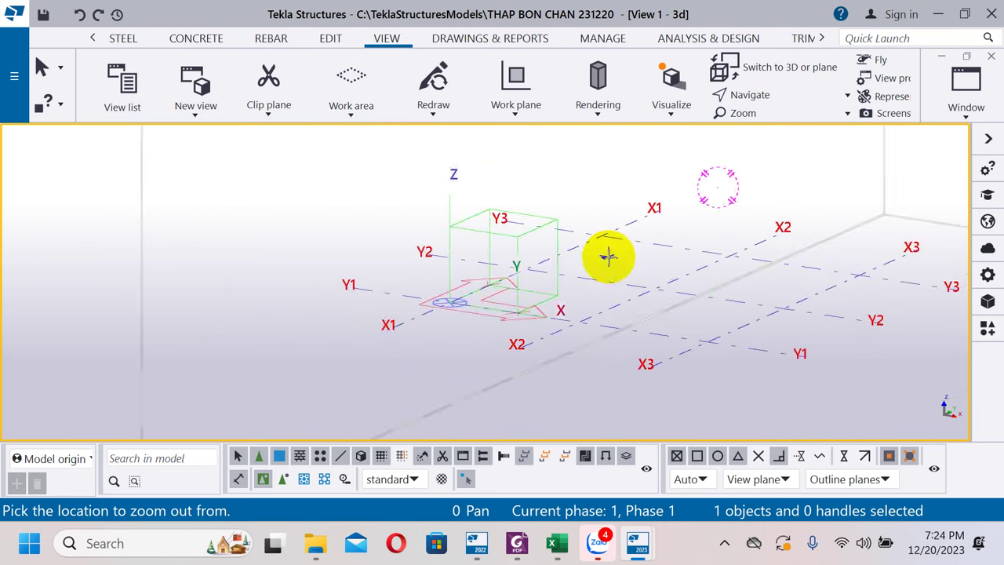
Zoom out from a point picked behind the grid, and compare the Zoom original and Zoom previous commands.
{"action": "left_click", "coordinate": [610, 254]}
{"action": "left_click", "coordinate": [782, 115]}
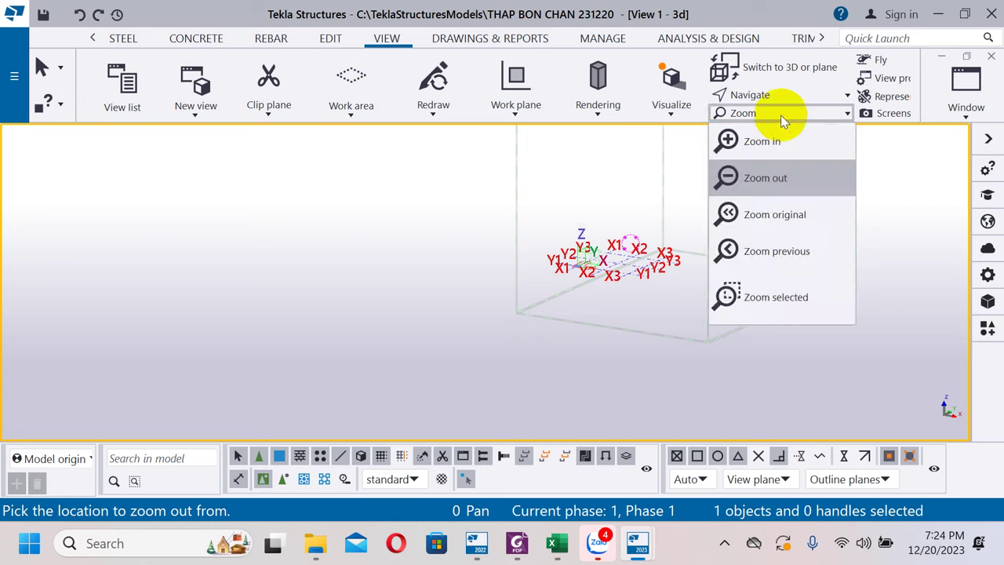
{"action": "left_click", "coordinate": [773, 214]}
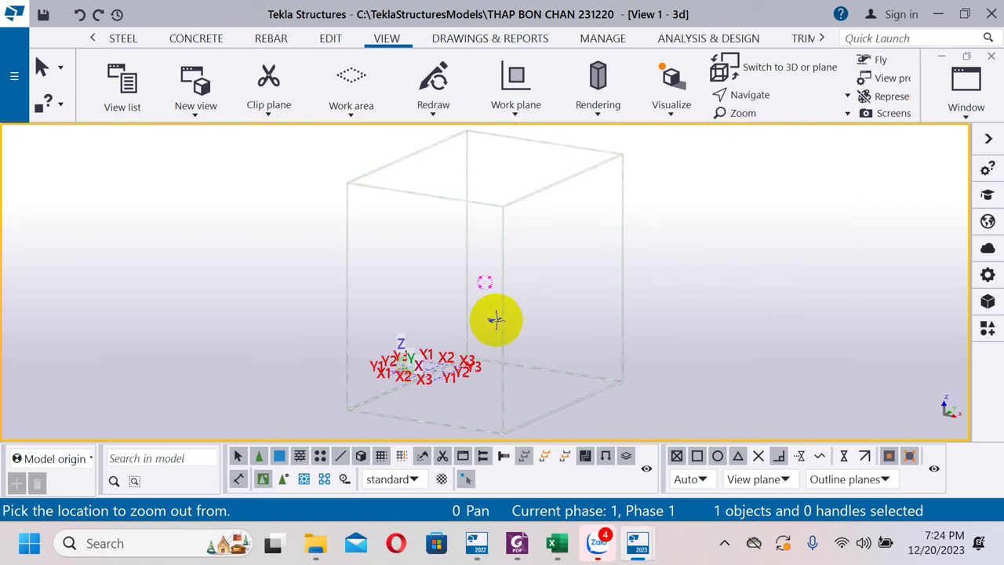
{"action": "left_click", "coordinate": [771, 113]}
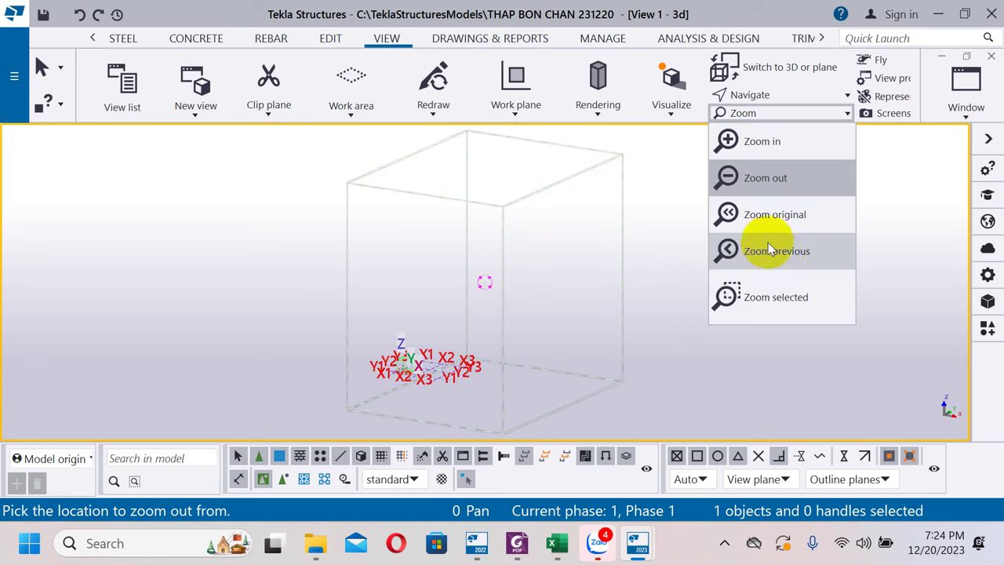
{"action": "left_click", "coordinate": [777, 257]}
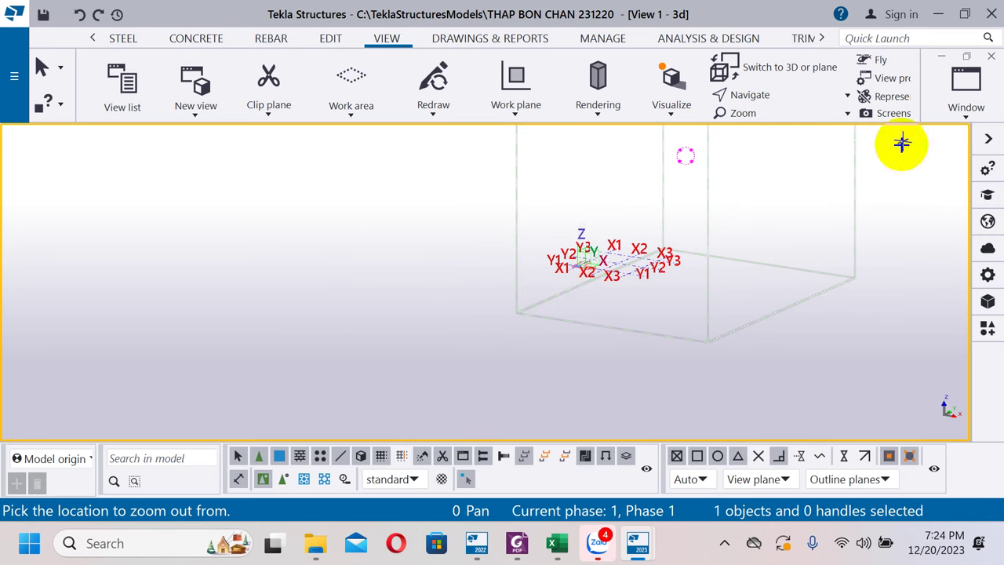
Try the Zoom selected command, and zoom out once more from a point picked on the grid.
{"action": "left_click", "coordinate": [787, 110]}
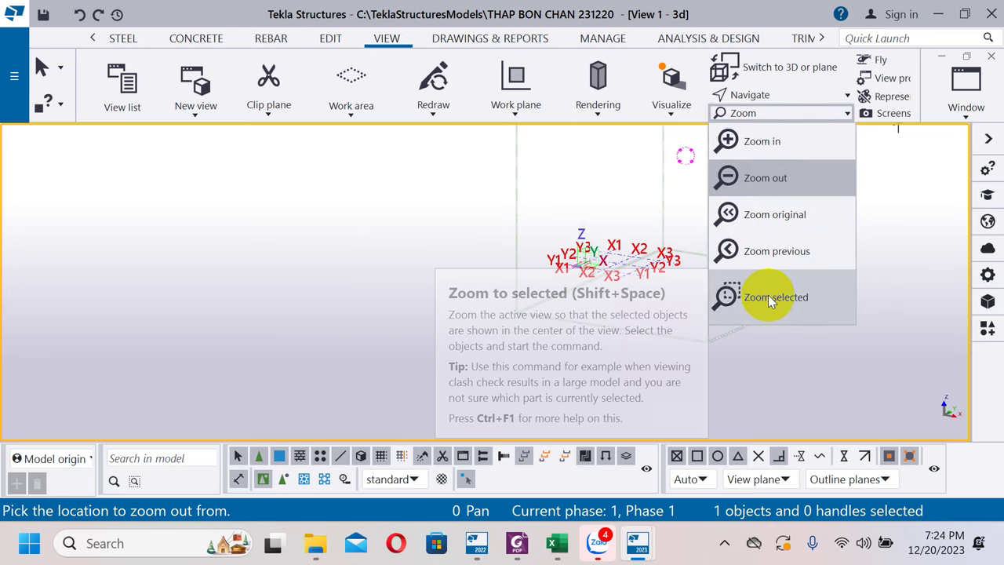
{"action": "left_click", "coordinate": [771, 298]}
{"action": "left_click", "coordinate": [637, 262]}
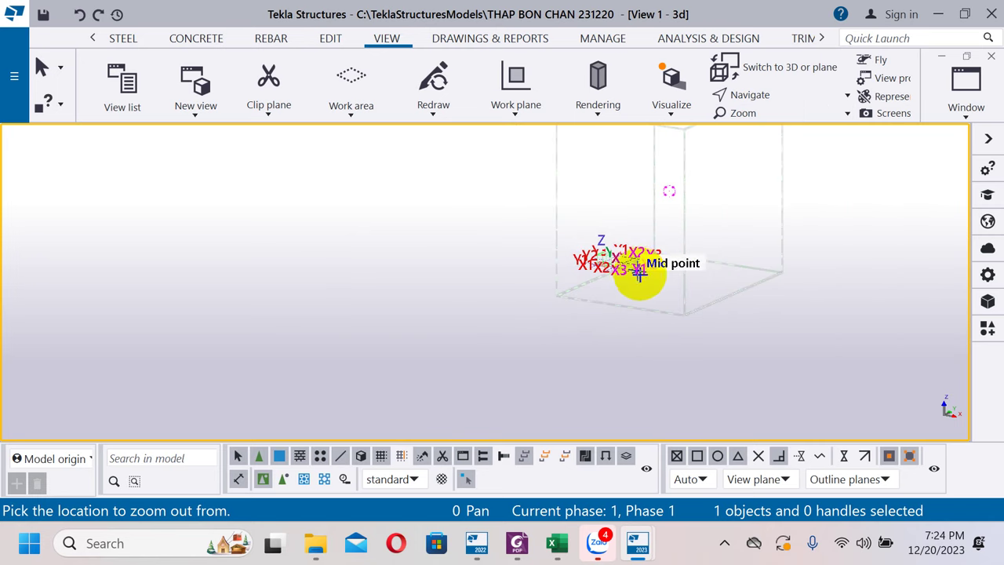
Leave the zoom command and use Pan to shift the grid across the 3D view, enlarging it.
{"action": "left_click", "coordinate": [783, 94]}
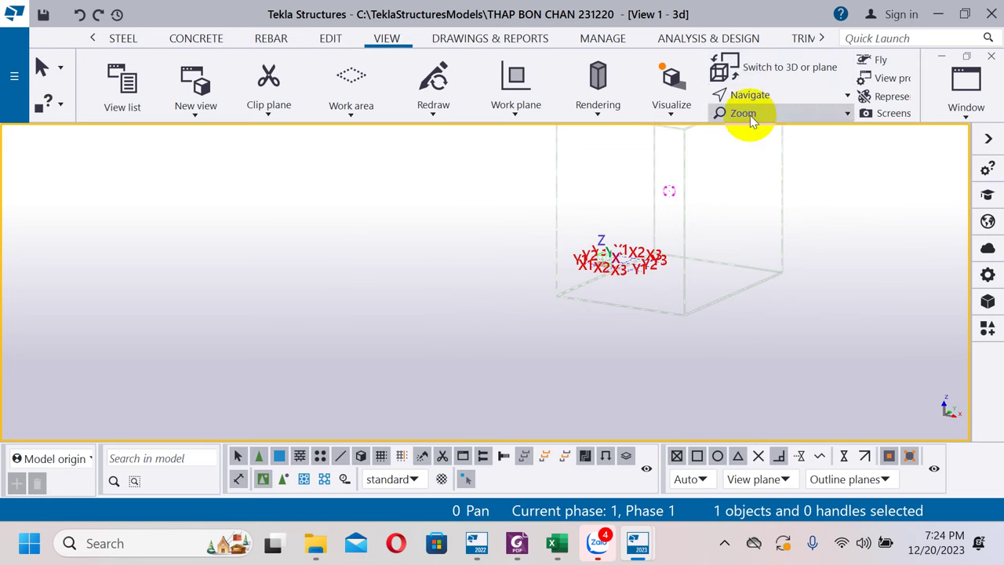
{"action": "left_click", "coordinate": [755, 95]}
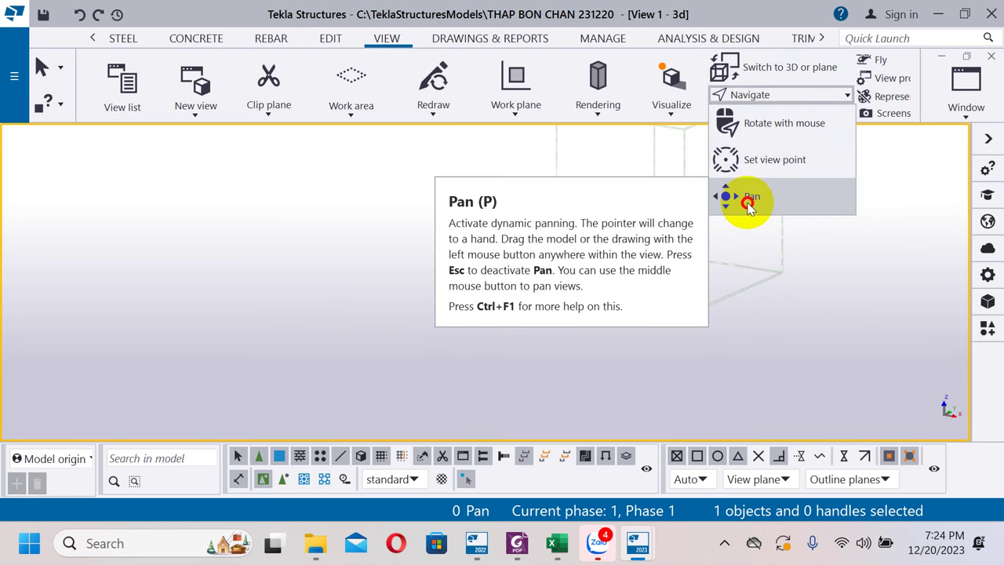
{"action": "left_click", "coordinate": [749, 204]}
{"action": "left_click_drag", "start_coordinate": [650, 224], "coordinate": [457, 289]}
{"action": "scroll", "coordinate": [530, 314], "scroll_direction": "up", "scroll_amount": 5}
Set a Rotate with mouse origin just above the grid and rotate the model around it.
{"action": "left_click", "coordinate": [755, 98]}
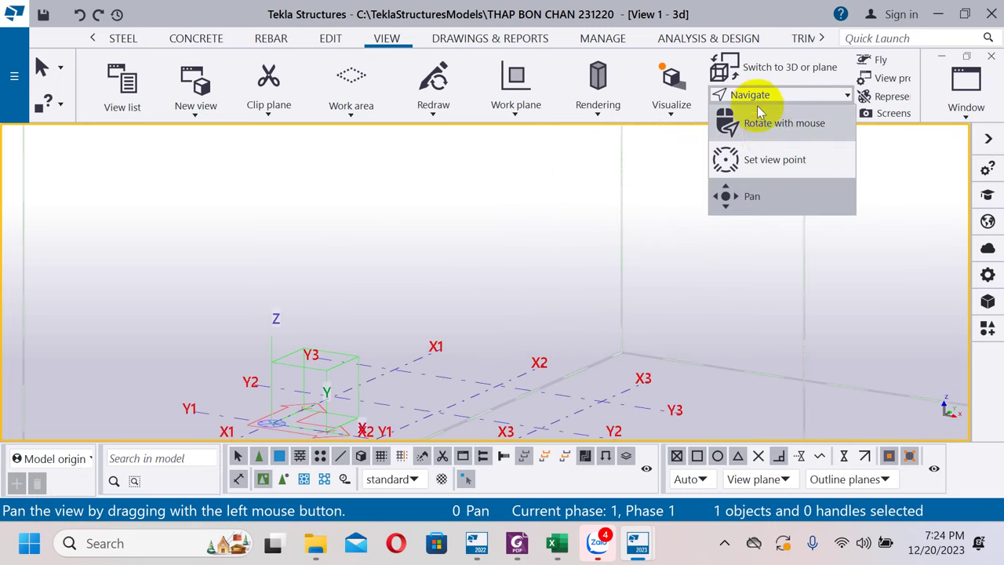
{"action": "left_click", "coordinate": [773, 124]}
{"action": "left_click", "coordinate": [390, 345]}
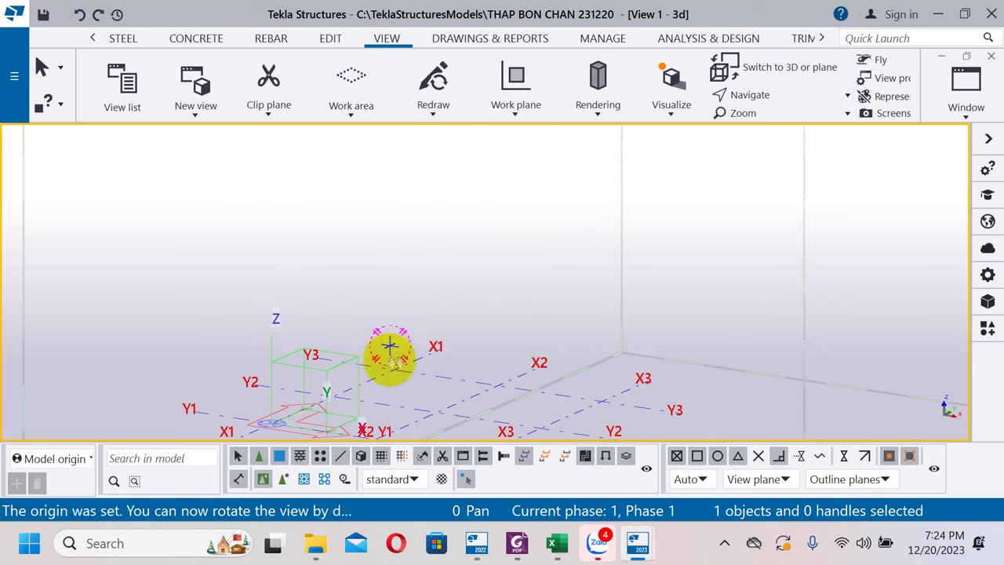
{"action": "mouse_move", "coordinate": [390, 345]}
{"action": "left_mouse_down"}
{"action": "mouse_move", "coordinate": [455, 327]}
{"action": "mouse_move", "coordinate": [371, 329]}
{"action": "mouse_move", "coordinate": [293, 347]}
{"action": "mouse_move", "coordinate": [422, 343]}
{"action": "mouse_move", "coordinate": [385, 340]}
{"action": "left_mouse_up"}
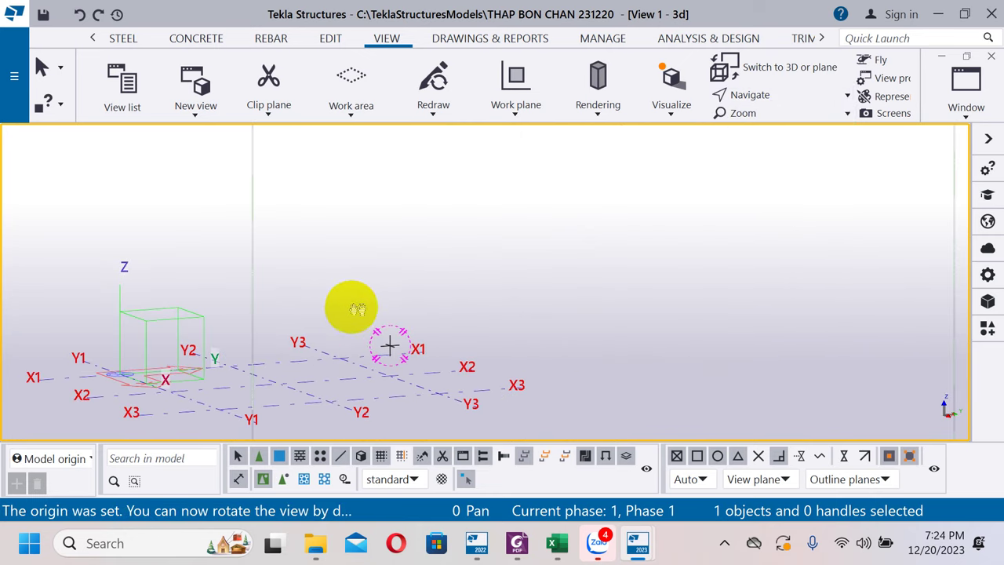
{"action": "left_click_drag", "start_coordinate": [341, 316], "coordinate": [374, 329]}
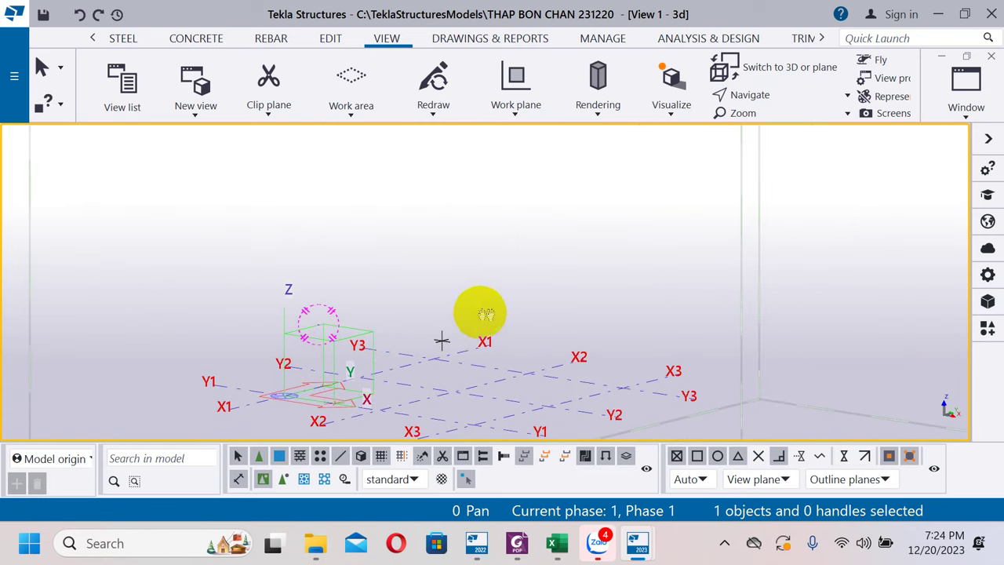
{"action": "left_click_drag", "start_coordinate": [441, 339], "coordinate": [492, 339]}
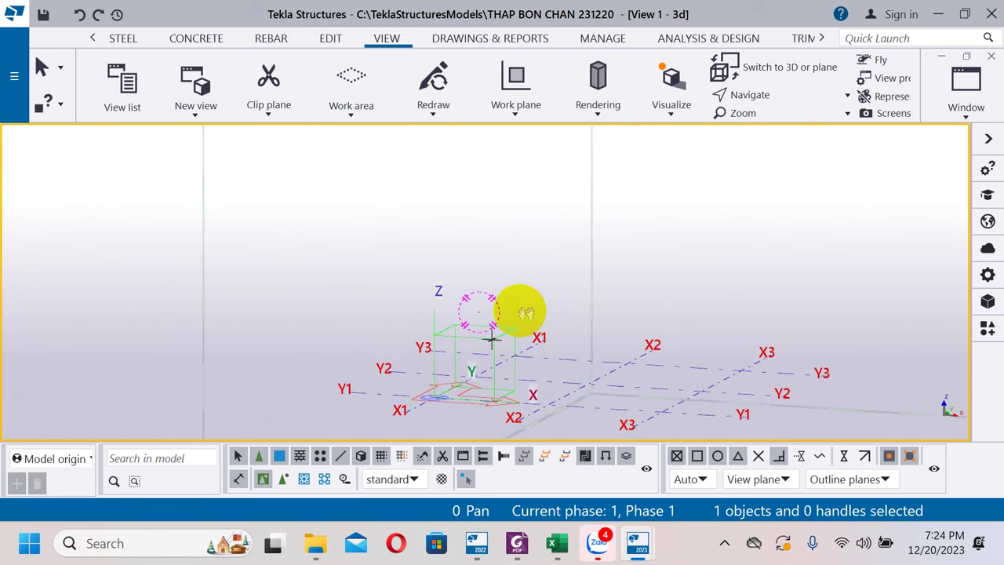
Orbit the 3D view freely around the grid without a navigation command, and vary the zoom level in both directions.
{"action": "scroll", "coordinate": [535, 313], "scroll_direction": "down", "scroll_amount": 3}
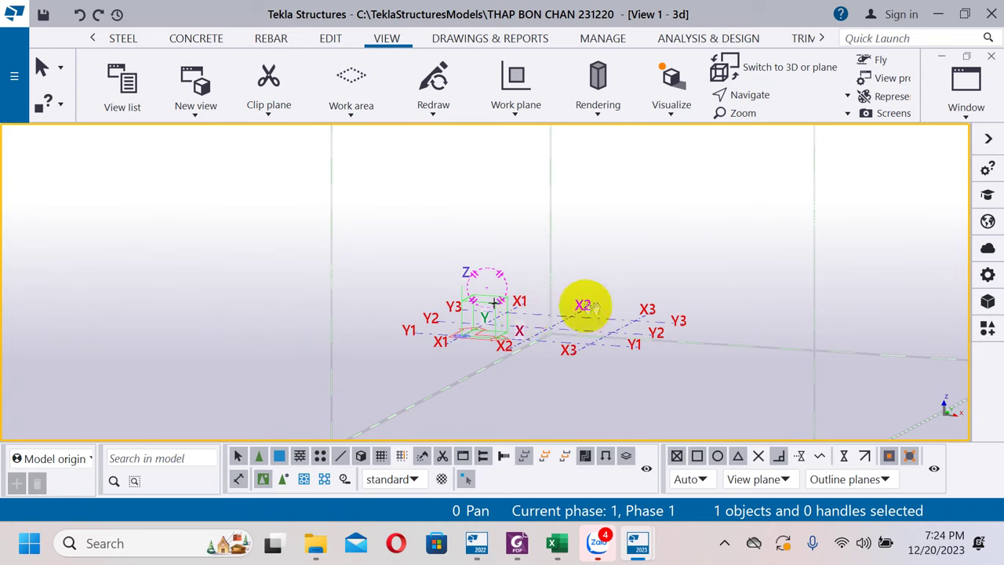
{"action": "left_click_drag", "start_coordinate": [583, 306], "coordinate": [623, 331]}
{"action": "middle_click_drag", "start_coordinate": [622, 331], "coordinate": [540, 329], "text": "ctrl"}
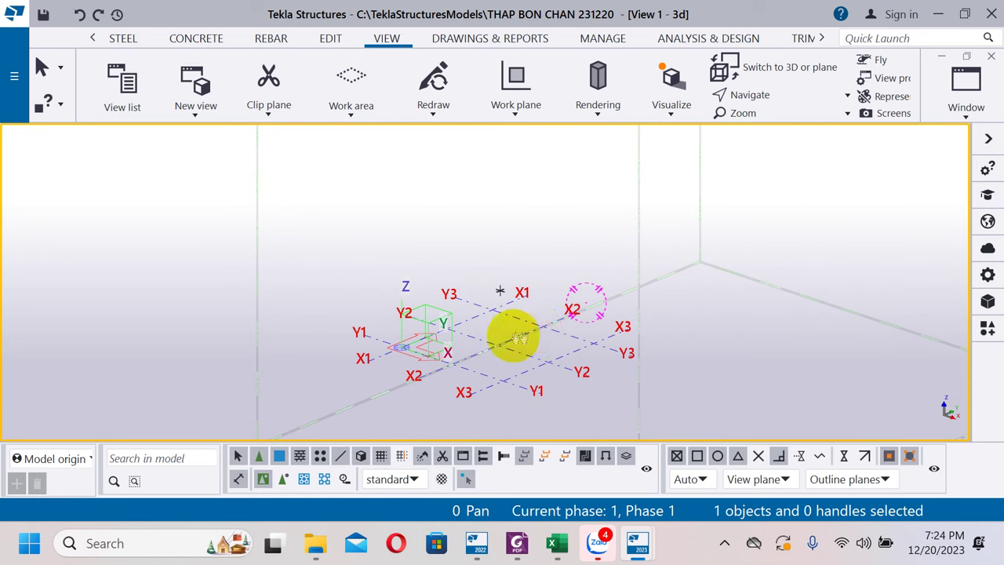
{"action": "middle_click_drag", "start_coordinate": [513, 337], "coordinate": [469, 348], "text": "ctrl"}
{"action": "mouse_move", "coordinate": [500, 268]}
{"action": "middle_mouse_down", "text": "ctrl"}
{"action": "mouse_move", "coordinate": [436, 242]}
{"action": "mouse_move", "coordinate": [492, 261]}
{"action": "middle_mouse_up", "text": "ctrl"}
{"action": "mouse_move", "coordinate": [447, 351]}
{"action": "middle_mouse_down", "text": "ctrl"}
{"action": "mouse_move", "coordinate": [437, 337]}
{"action": "mouse_move", "coordinate": [433, 347]}
{"action": "middle_mouse_up", "text": "ctrl"}
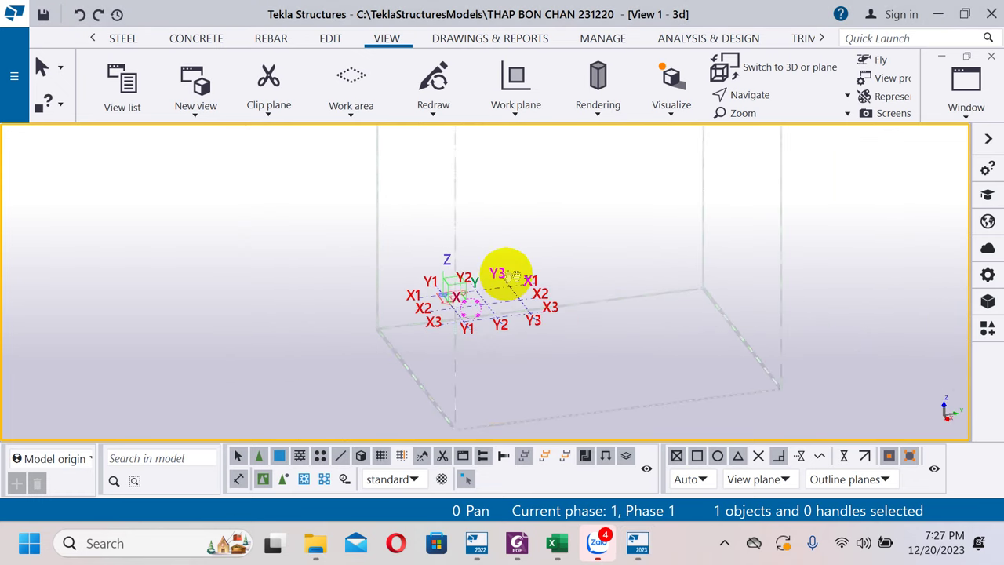
{"action": "middle_click_drag", "start_coordinate": [506, 274], "coordinate": [582, 282], "text": "ctrl"}
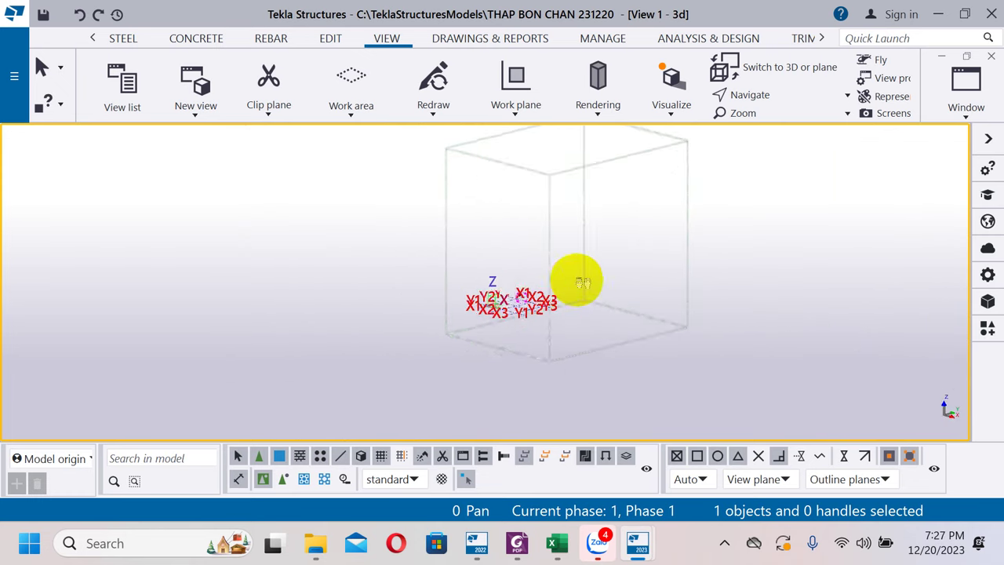
{"action": "scroll", "coordinate": [601, 316], "scroll_direction": "up", "scroll_amount": 8}
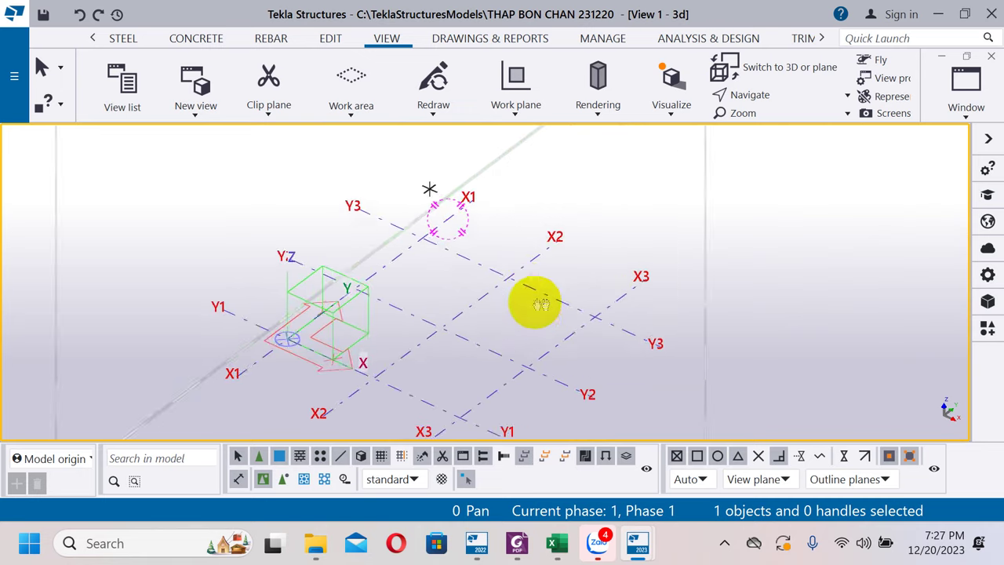
{"action": "scroll", "coordinate": [540, 282], "scroll_direction": "down", "scroll_amount": 6}
{"action": "scroll", "coordinate": [536, 302], "scroll_direction": "up", "scroll_amount": 4}
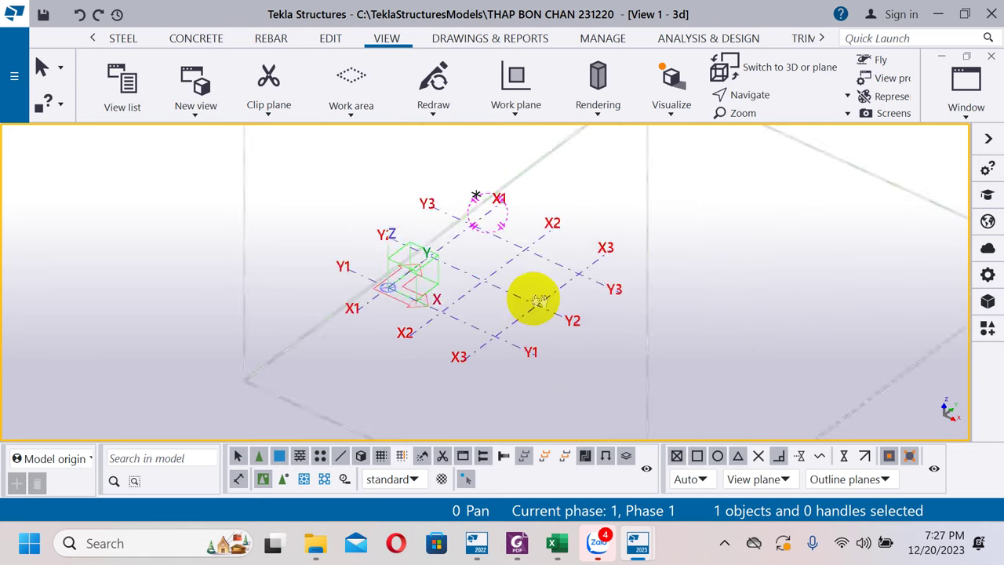
{"action": "scroll", "coordinate": [536, 302], "scroll_direction": "up", "scroll_amount": 4}
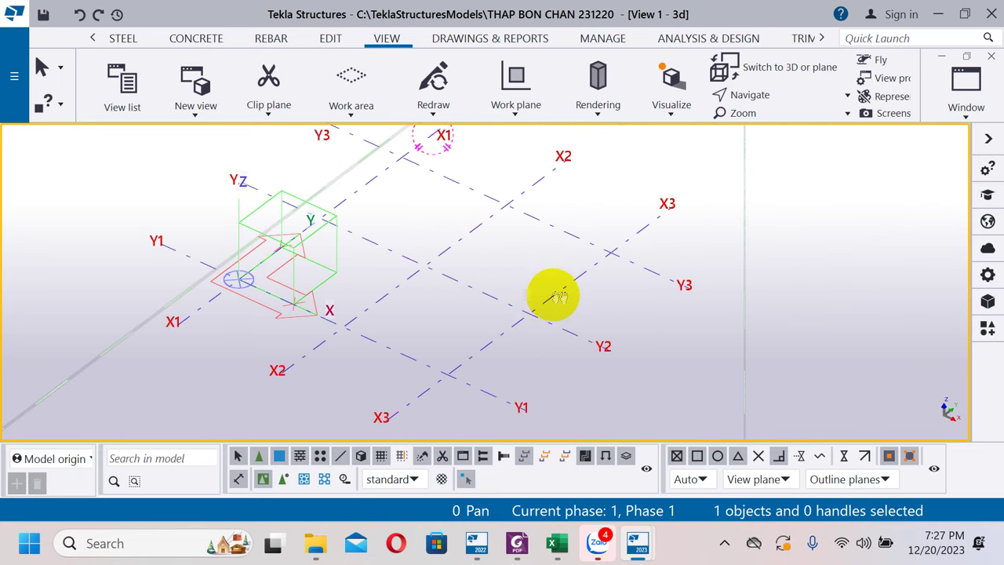
Open the rectangular grid's properties and review its coordinates, labels and line extensions.
{"action": "double_click", "coordinate": [482, 347]}
{"action": "scroll", "coordinate": [776, 274], "scroll_direction": "up", "scroll_amount": 5}
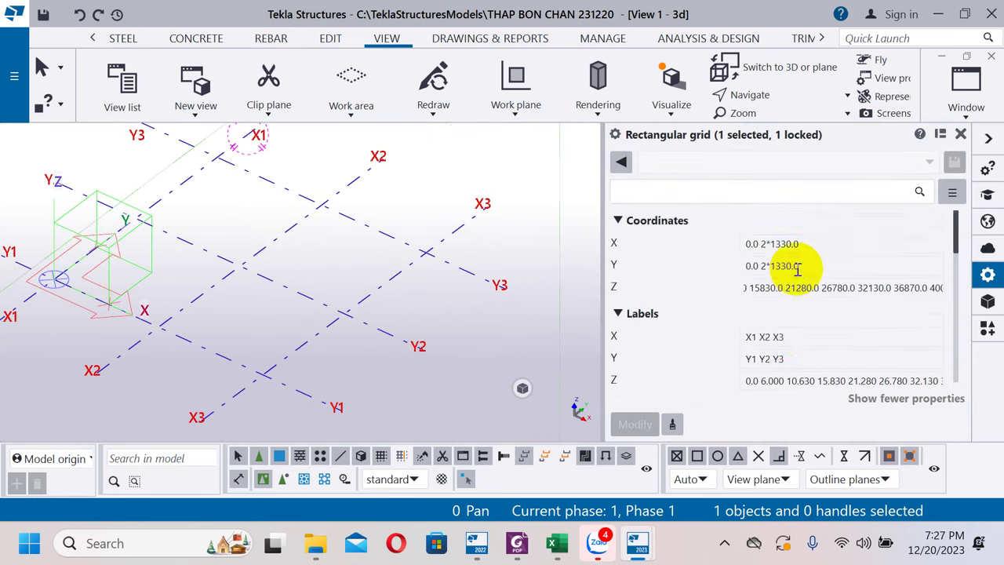
{"action": "scroll", "coordinate": [769, 345], "scroll_direction": "down", "scroll_amount": 1}
{"action": "scroll", "coordinate": [825, 368], "scroll_direction": "down", "scroll_amount": 1}
{"action": "scroll", "coordinate": [365, 303], "scroll_direction": "down", "scroll_amount": 8}
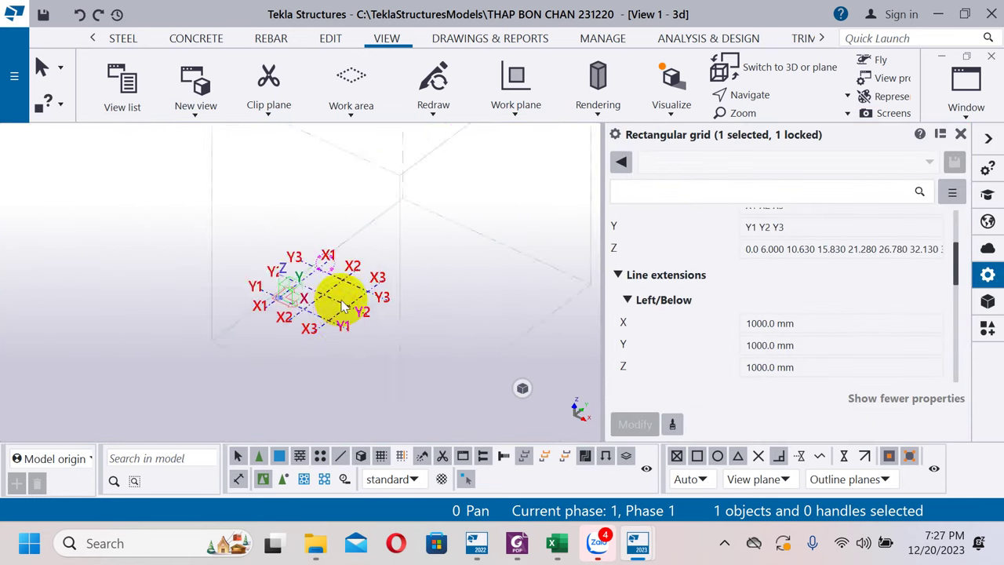
Fit the work area of the 3D view to the entire model and inspect the resulting box around the grid.
{"action": "right_click", "coordinate": [466, 179]}
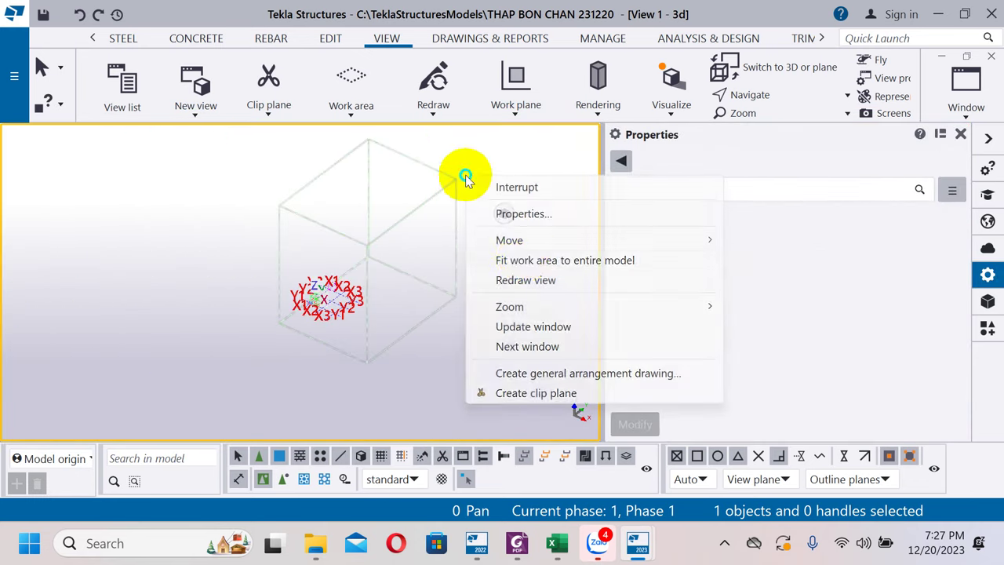
{"action": "left_click", "coordinate": [532, 263]}
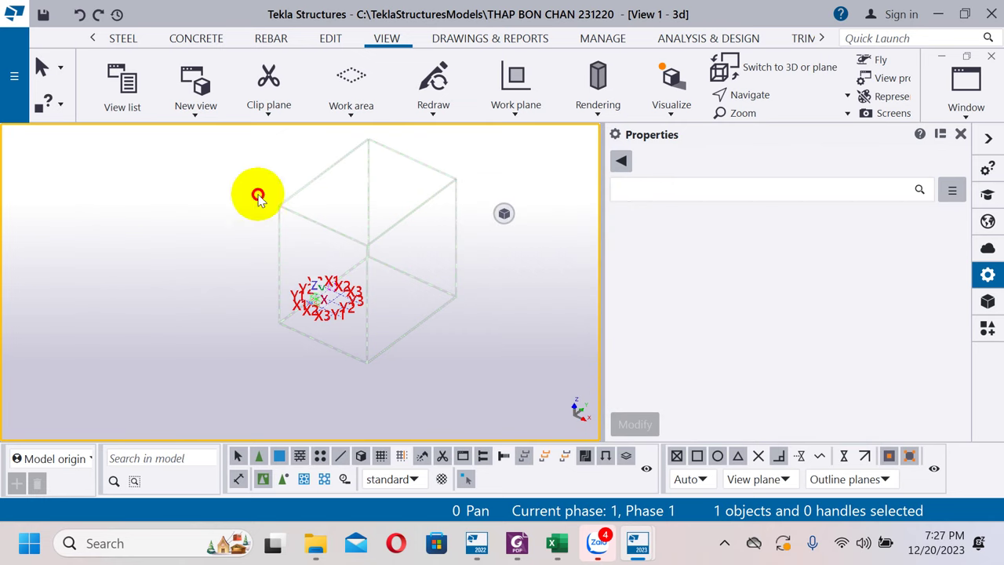
{"action": "scroll", "coordinate": [405, 233], "scroll_direction": "up", "scroll_amount": 5}
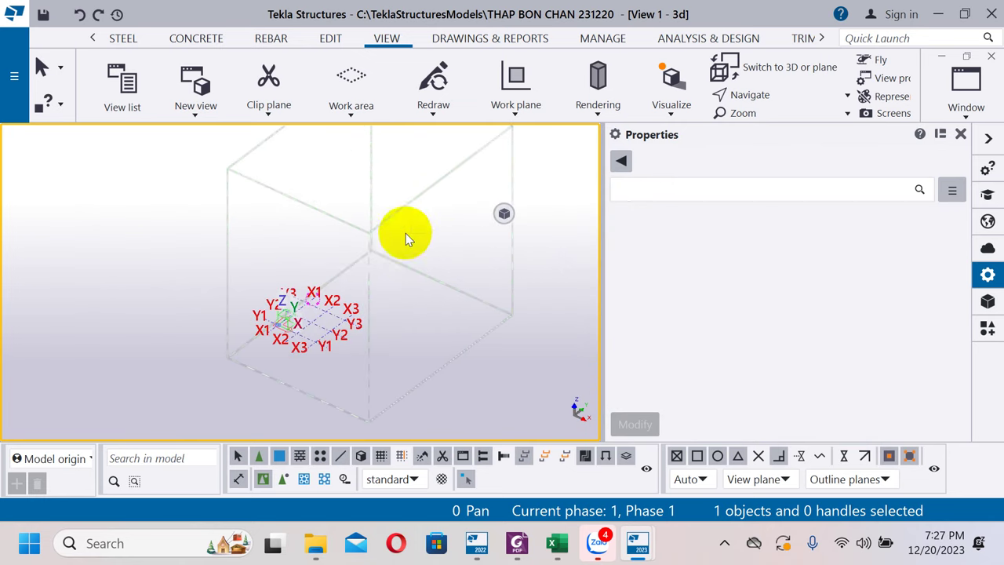
{"action": "right_click", "coordinate": [352, 130]}
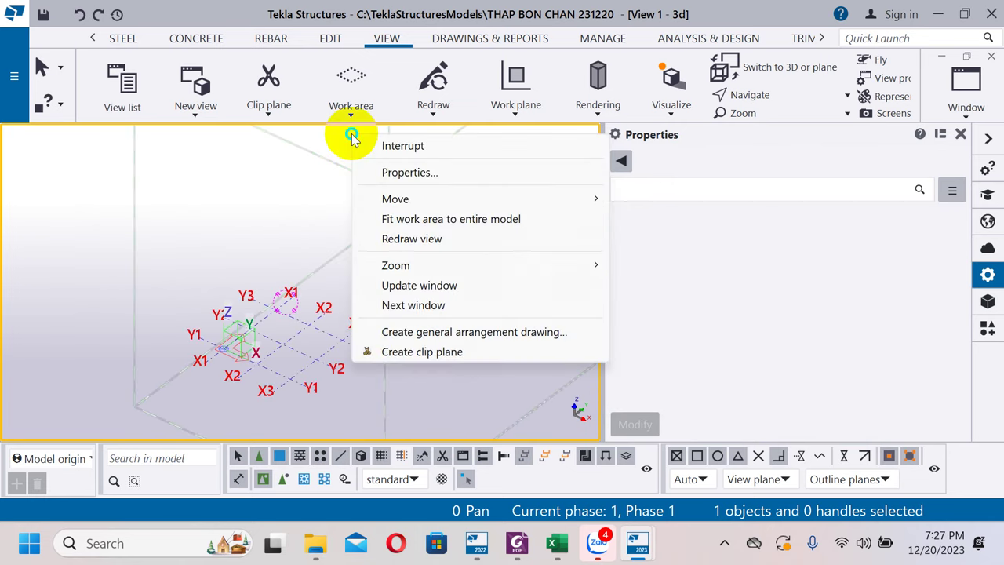
{"action": "left_click", "coordinate": [405, 218]}
{"action": "scroll", "coordinate": [306, 388], "scroll_direction": "up", "scroll_amount": 3}
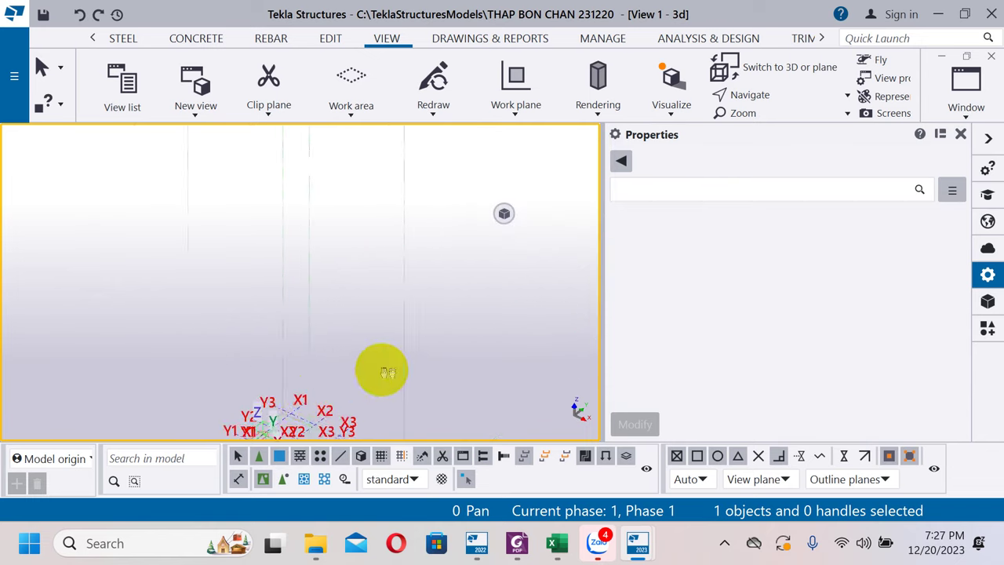
{"action": "middle_click_drag", "start_coordinate": [382, 365], "coordinate": [402, 364]}
{"action": "scroll", "coordinate": [380, 279], "scroll_direction": "down", "scroll_amount": 2}
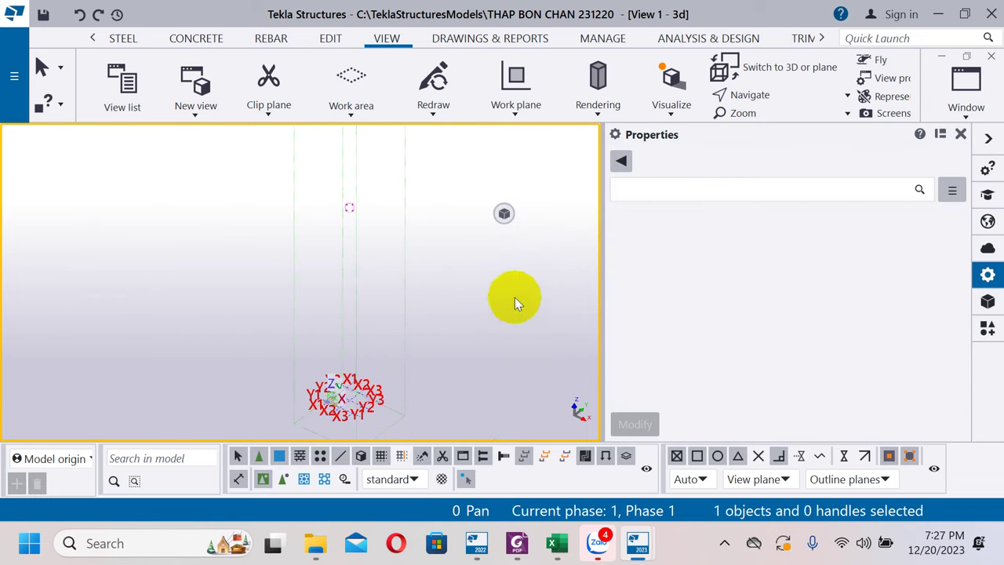
Repeat the work area fit to bring the whole tower into view, and look closer at its base.
{"action": "right_click", "coordinate": [138, 214]}
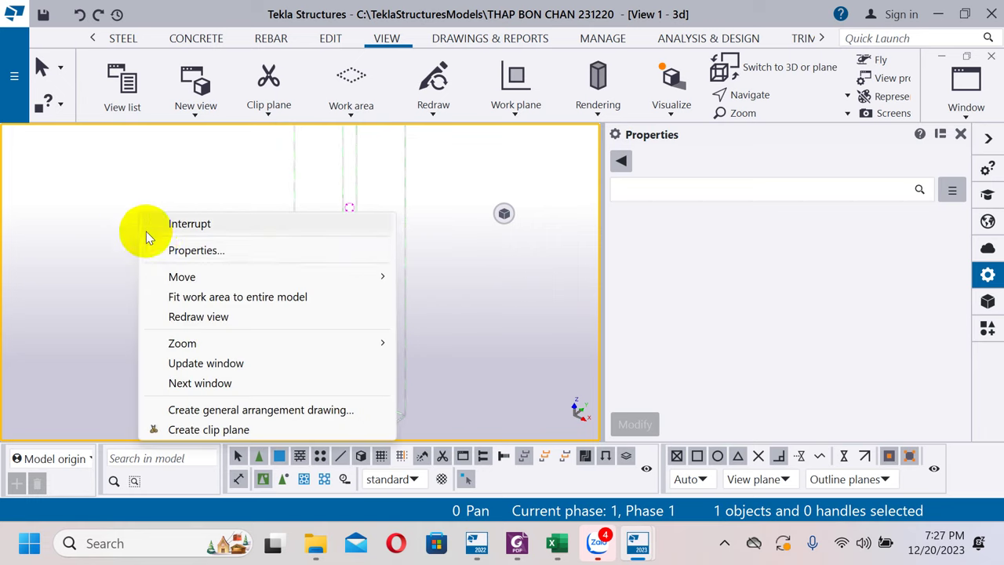
{"action": "left_click", "coordinate": [196, 302]}
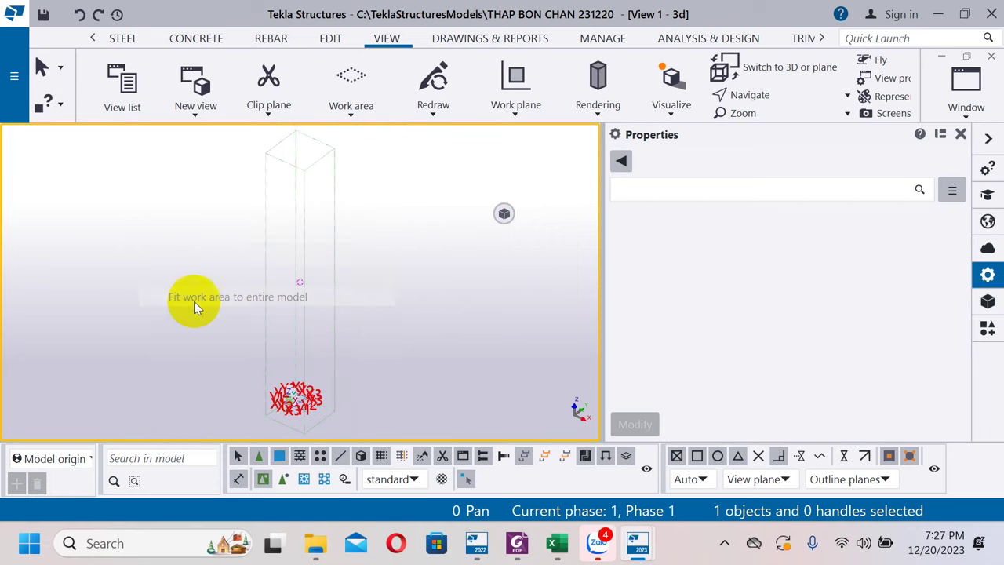
{"action": "scroll", "coordinate": [326, 350], "scroll_direction": "up", "scroll_amount": 5}
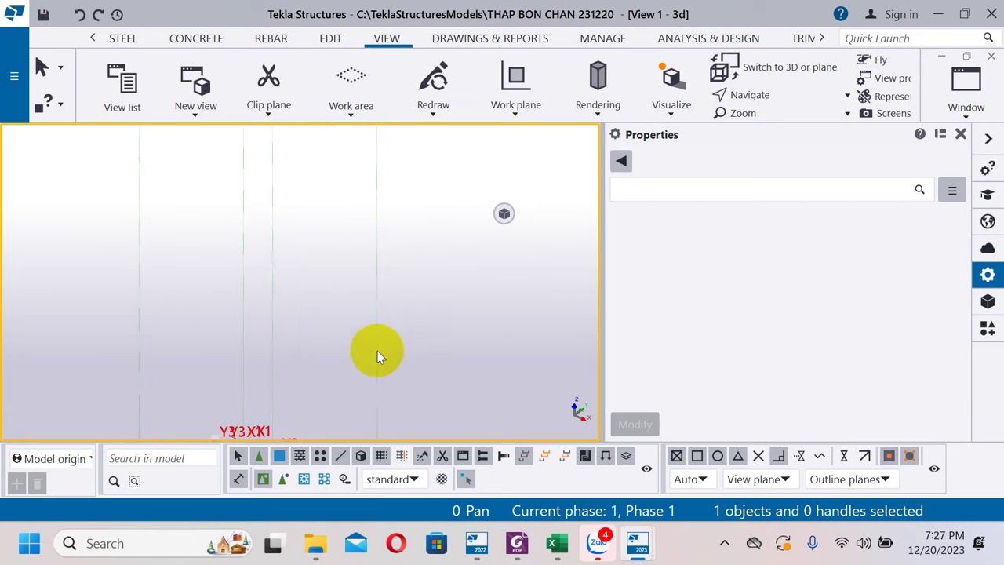
{"action": "scroll", "coordinate": [349, 325], "scroll_direction": "down", "scroll_amount": 3}
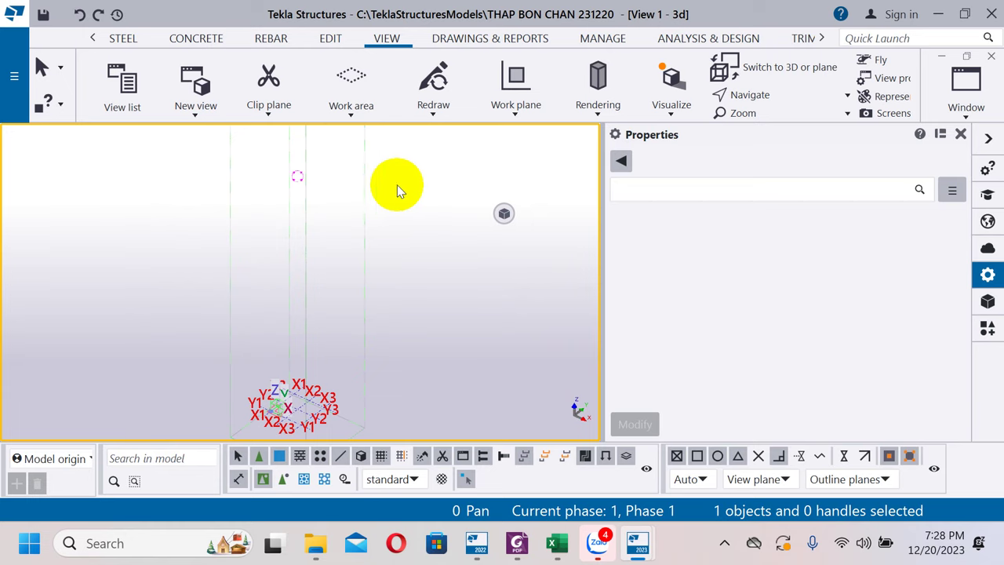
Redraw the 3D view twice to clear temporary graphics around the tower grid.
{"action": "right_click", "coordinate": [424, 225]}
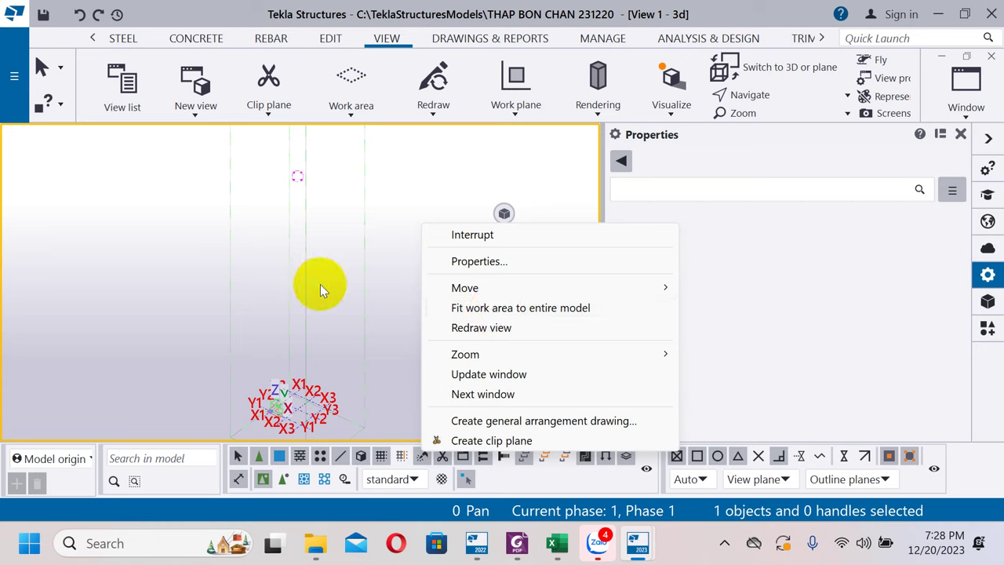
{"action": "left_click", "coordinate": [483, 325]}
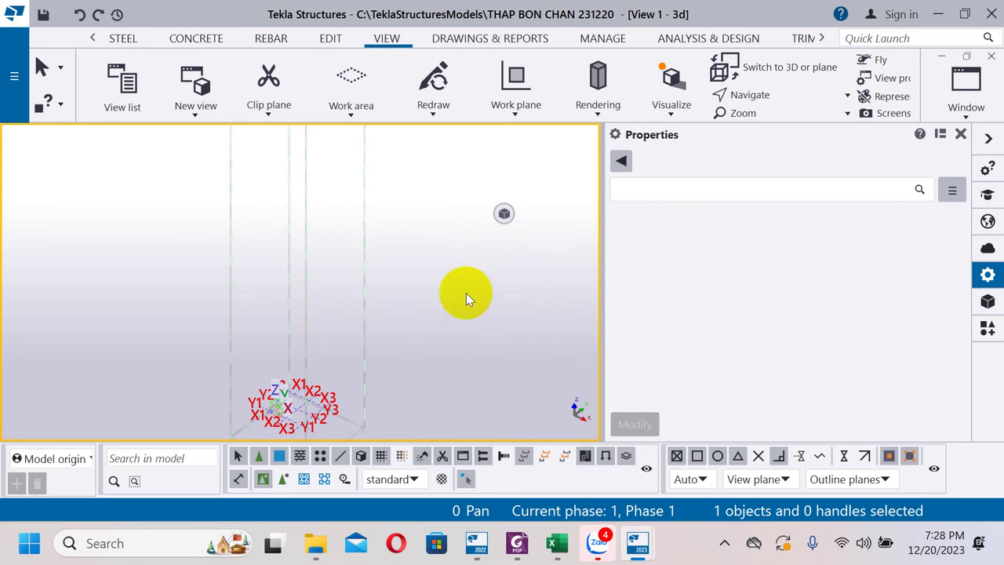
{"action": "right_click", "coordinate": [416, 216]}
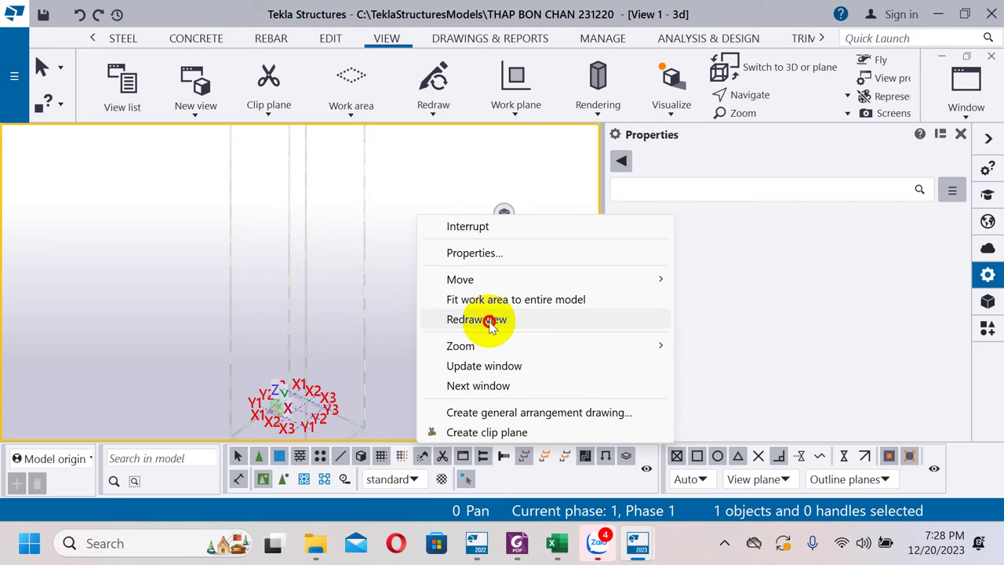
{"action": "left_click", "coordinate": [488, 320]}
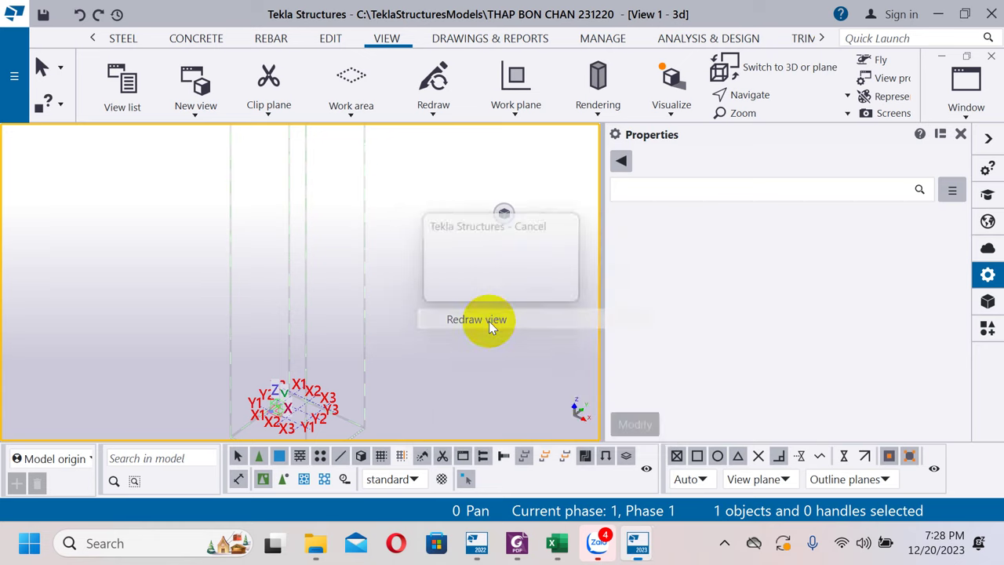
Fit the 3D view's work area to the entire model again and look closer at the grid at the tower's base.
{"action": "scroll", "coordinate": [298, 415], "scroll_direction": "up", "scroll_amount": 5}
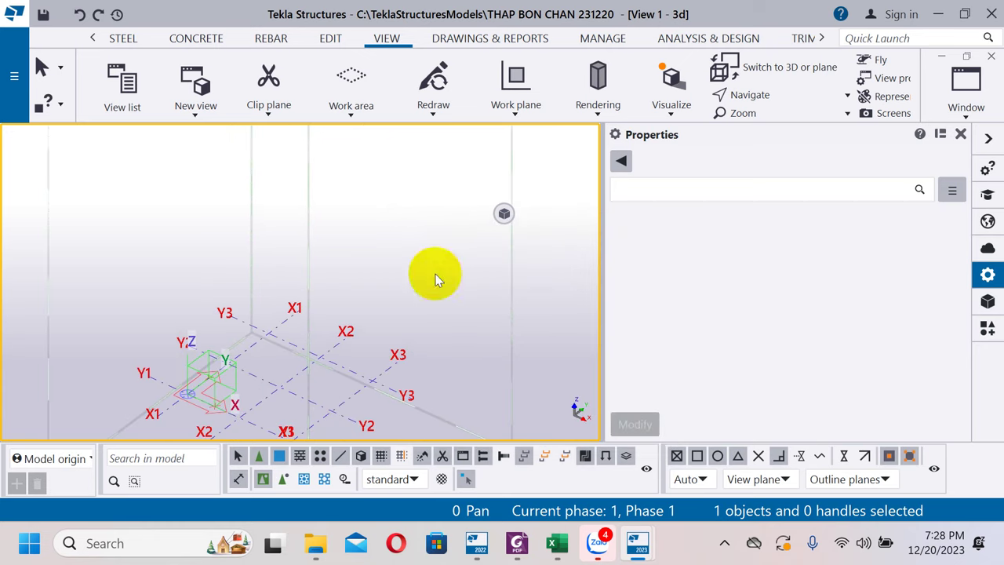
{"action": "right_click", "coordinate": [398, 221]}
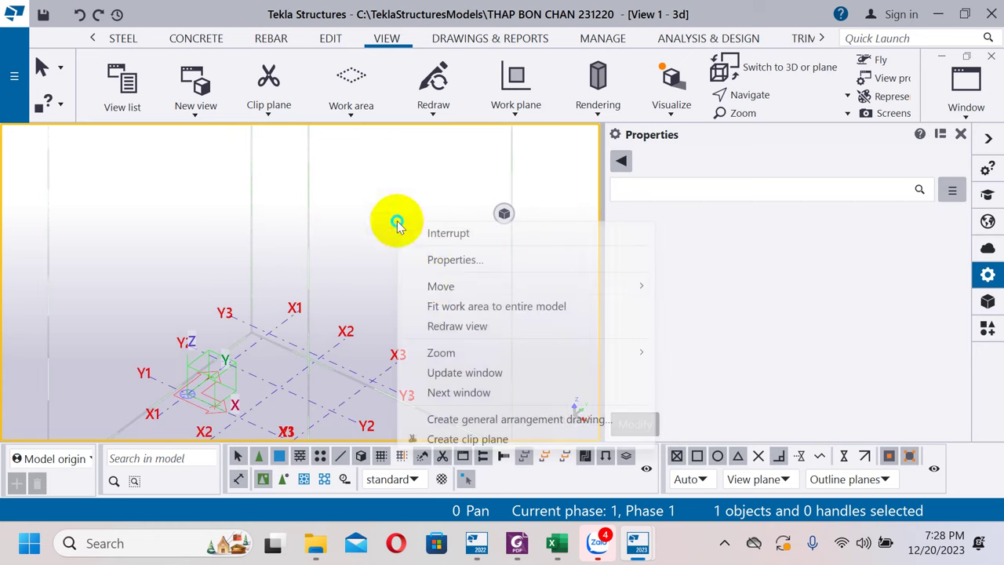
{"action": "left_click", "coordinate": [455, 308]}
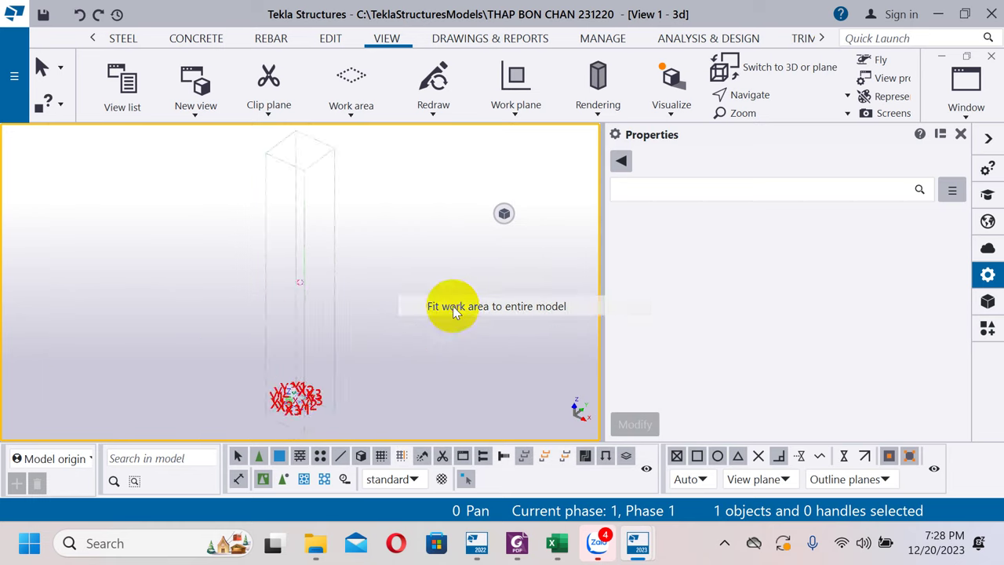
{"action": "scroll", "coordinate": [347, 359], "scroll_direction": "up", "scroll_amount": 5}
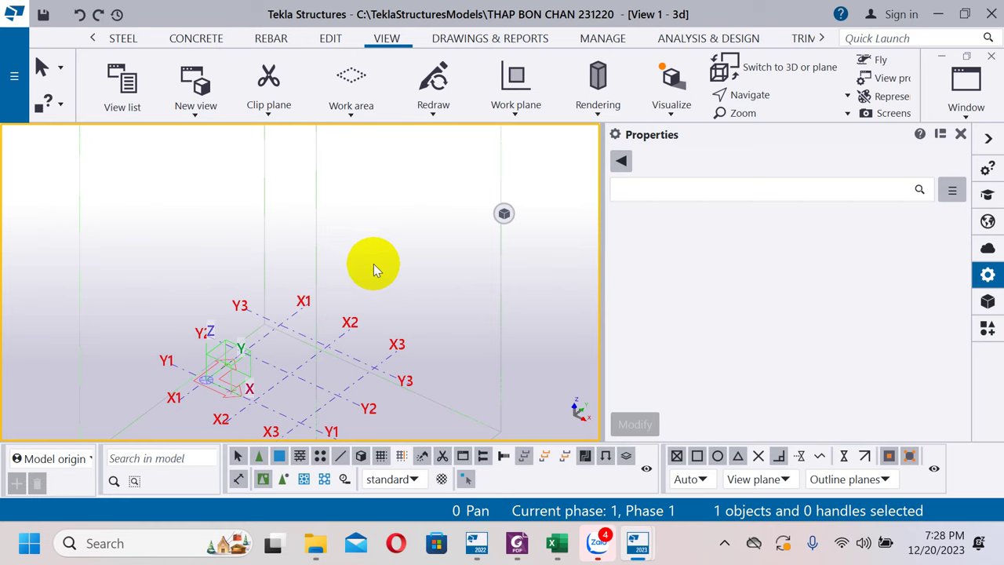
{"action": "scroll", "coordinate": [370, 264], "scroll_direction": "down", "scroll_amount": 2}
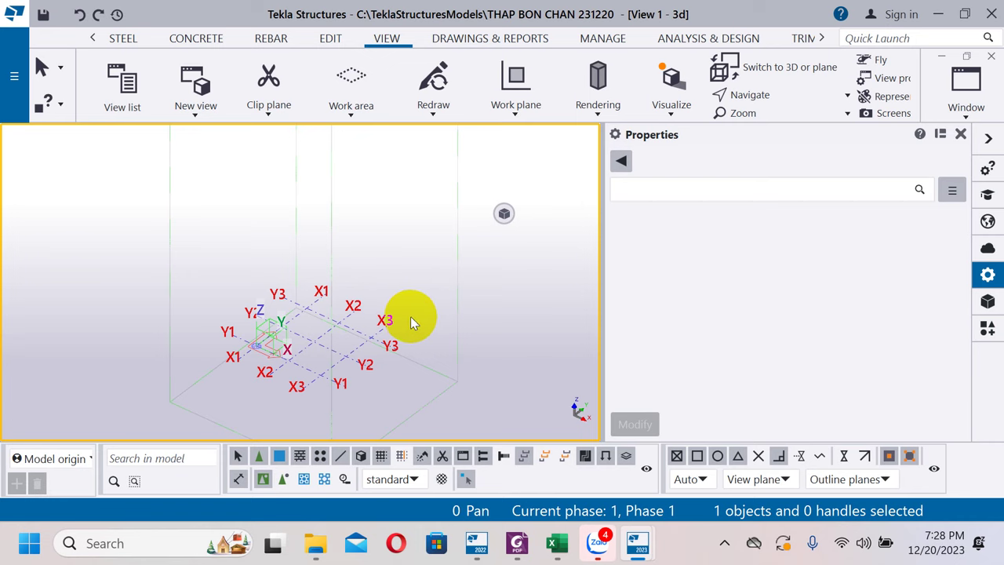
Select the rectangular grid and review the options for creating new views, especially the one along grid lines.
{"action": "left_click", "coordinate": [386, 332]}
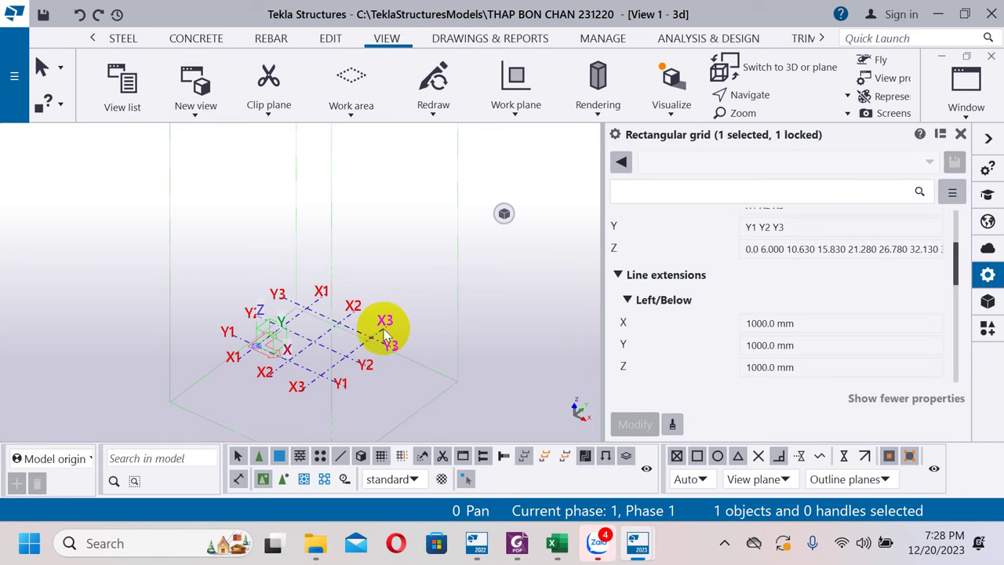
{"action": "left_click", "coordinate": [385, 39]}
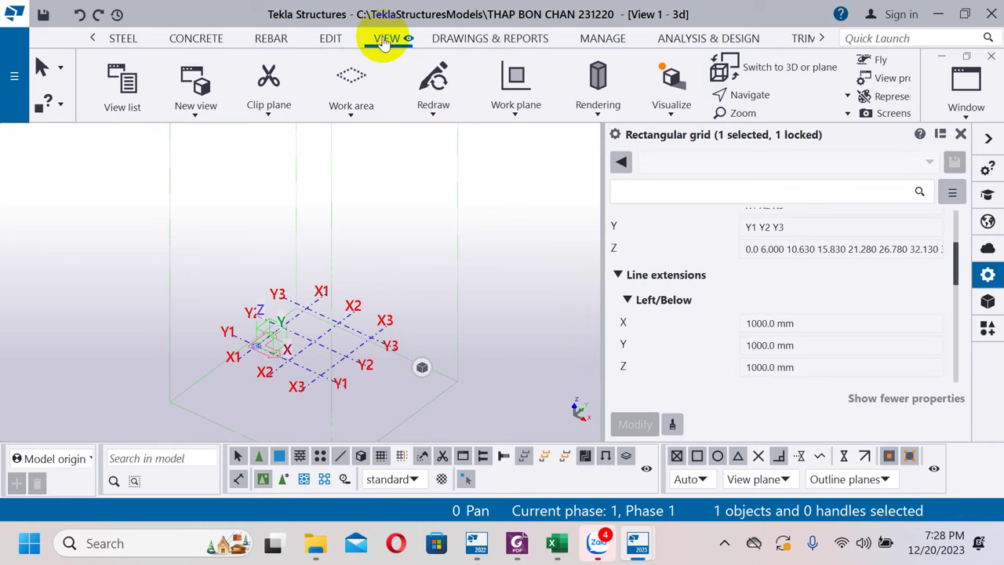
{"action": "left_click", "coordinate": [200, 112]}
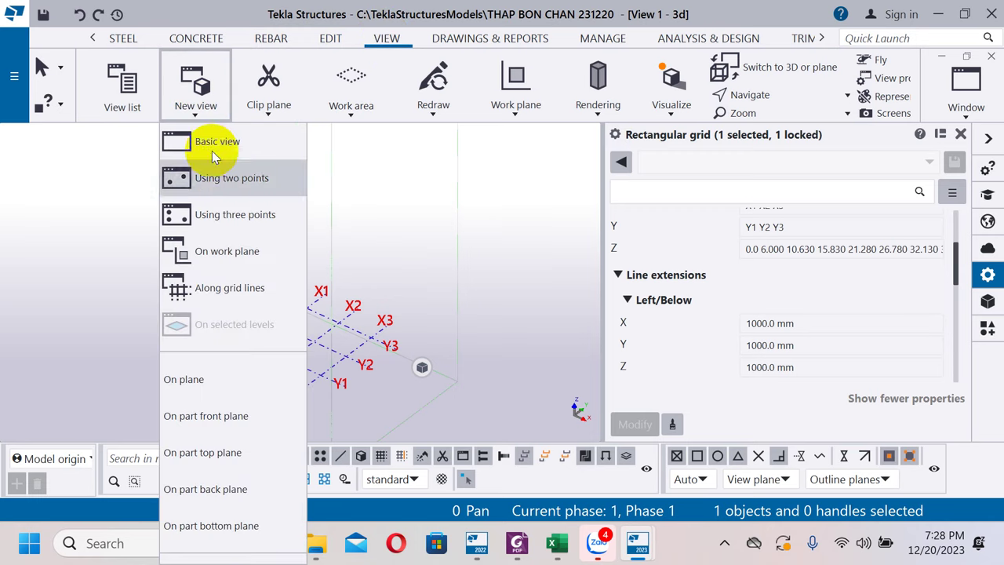
{"action": "scroll", "coordinate": [222, 307], "scroll_direction": "down", "scroll_amount": 2}
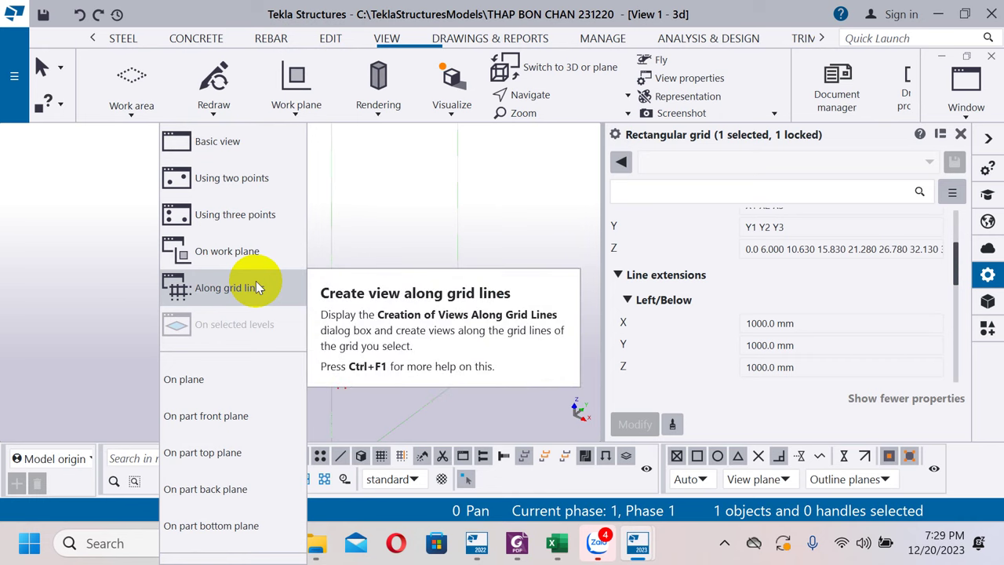
{"action": "left_click", "coordinate": [390, 41]}
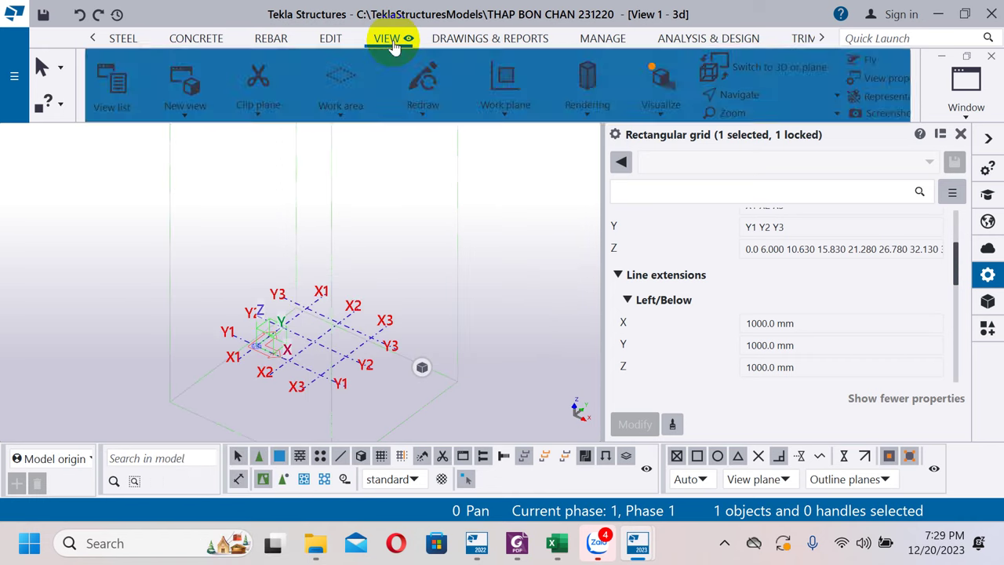